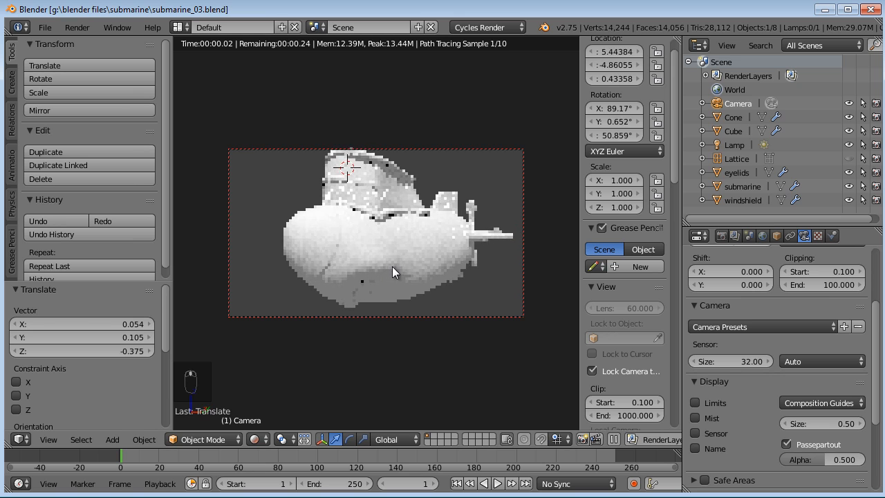
Step: Orbit the camera around the submarine to about 46.8° Z rotation and turn off Lock Camera to View
mouse_move(418, 266)
middle_down()
mouse_move(405, 269)
mouse_move(412, 278)
middle_up()
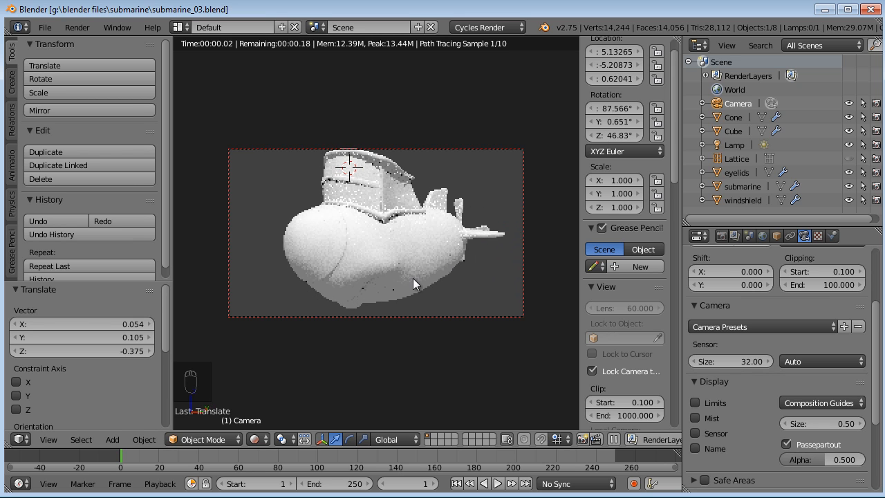
drag(683, 223, 731, 223)
click(639, 370)
middle_drag(336, 256, 409, 303)
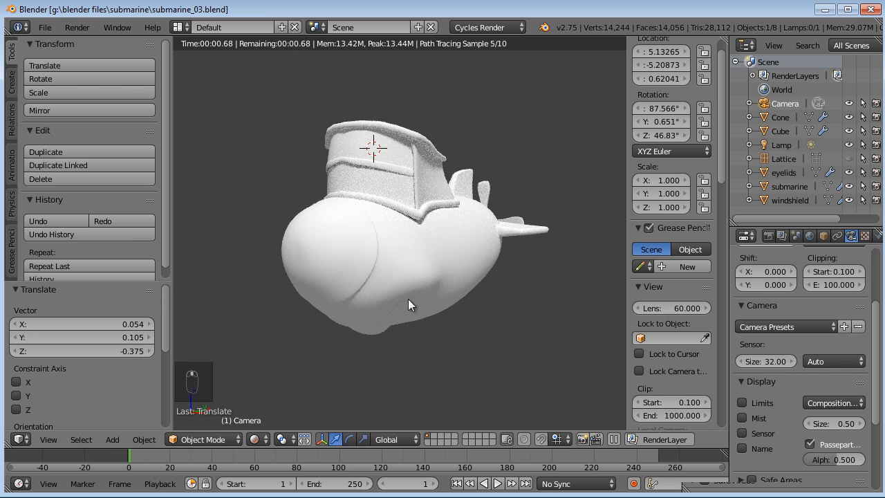
Step: Open the cabin object for mesh editing and switch the viewport shading to Solid
scroll(408, 299, up, 3)
right_click(441, 206)
key(Tab)
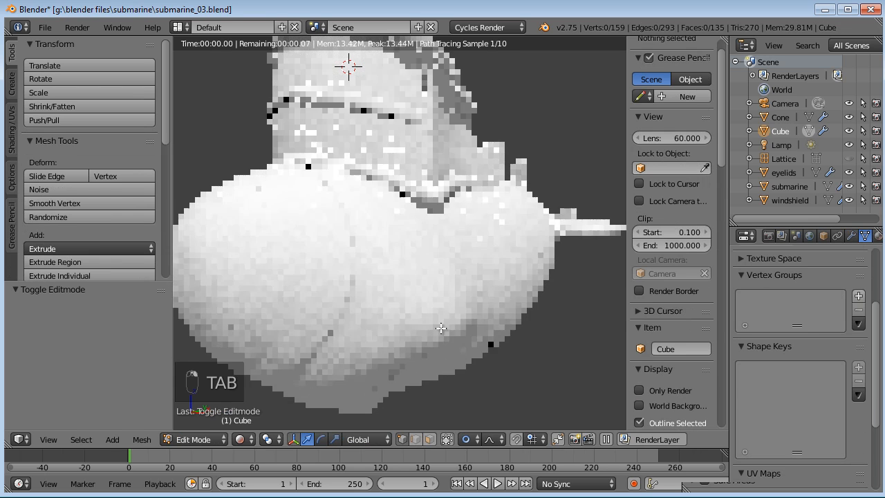
click(240, 439)
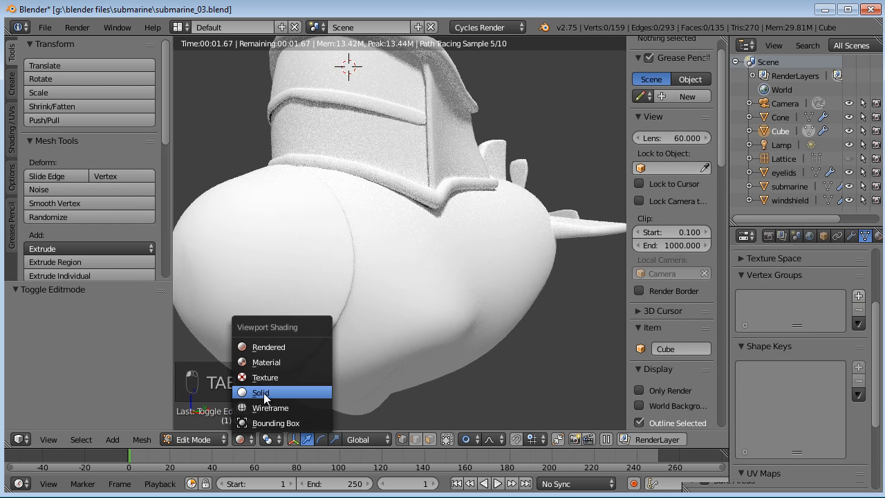
click(263, 392)
Step: Move the four vertices at the cabin base trim's lower front corner inward against the hull with smooth proportional editing
right_click(437, 206)
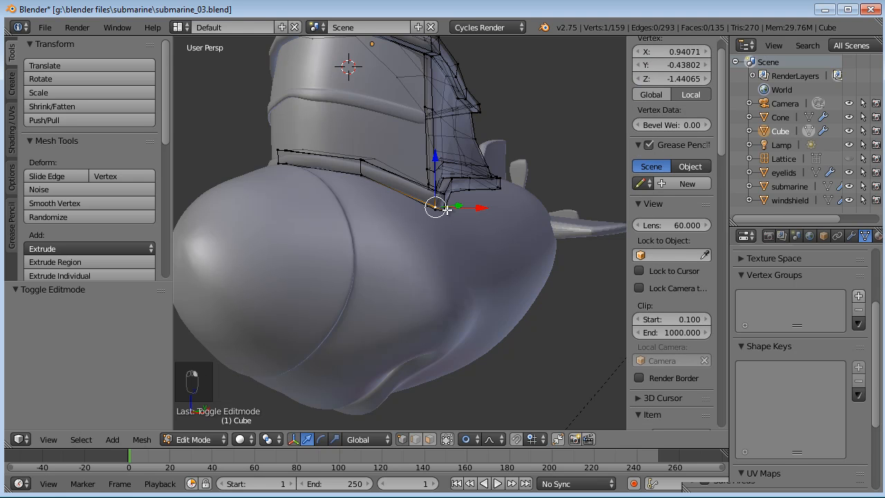
key(a)
key(c)
click(437, 220)
right_click(443, 208)
mouse_move(446, 194)
middle_down()
mouse_move(416, 237)
mouse_move(450, 188)
mouse_move(433, 204)
middle_up()
scroll(433, 205, up, 4)
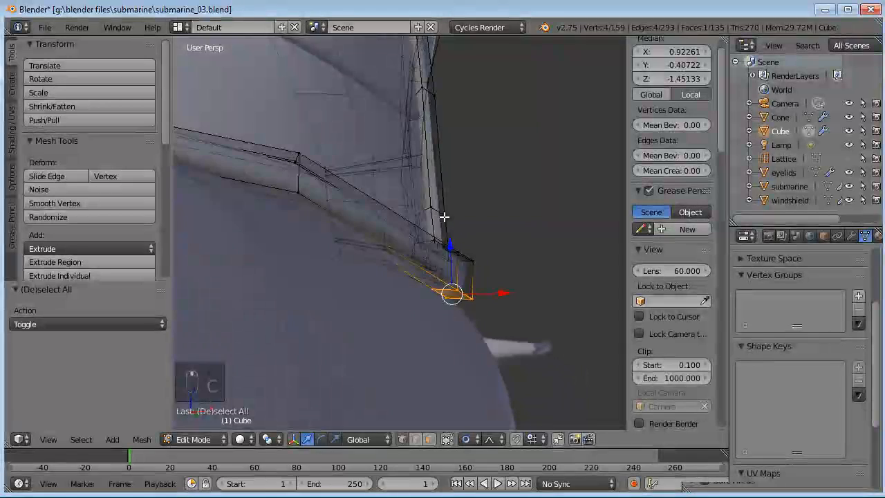
key(g)
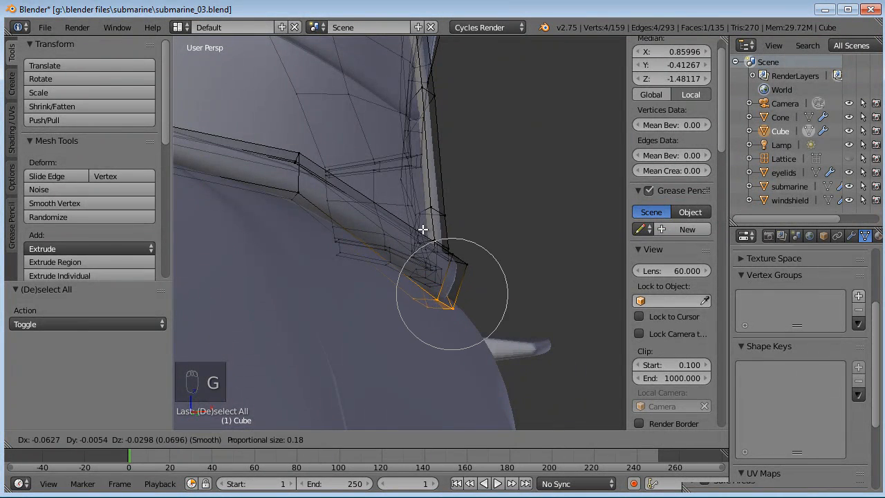
click(418, 228)
key(Tab)
Step: Reposition a vertex on the cabin's base trim so the trim sits closer to the hull
scroll(480, 217, down, 4)
middle_drag(480, 217, 280, 168)
scroll(326, 252, up, 5)
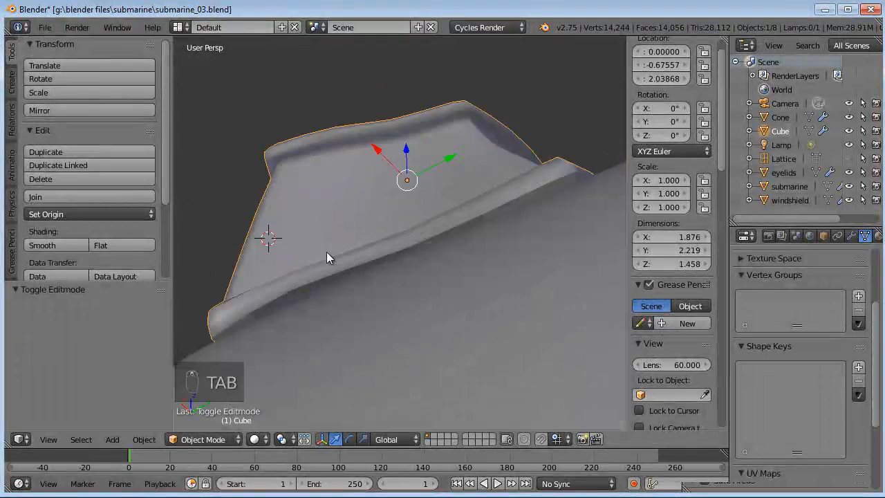
key(Tab)
right_click(279, 266)
key(g)
click(304, 302)
key(Tab)
Step: Apply smooth shading to the cabin and deselect it
scroll(378, 241, down, 2)
middle_drag(378, 240, 482, 252)
click(56, 245)
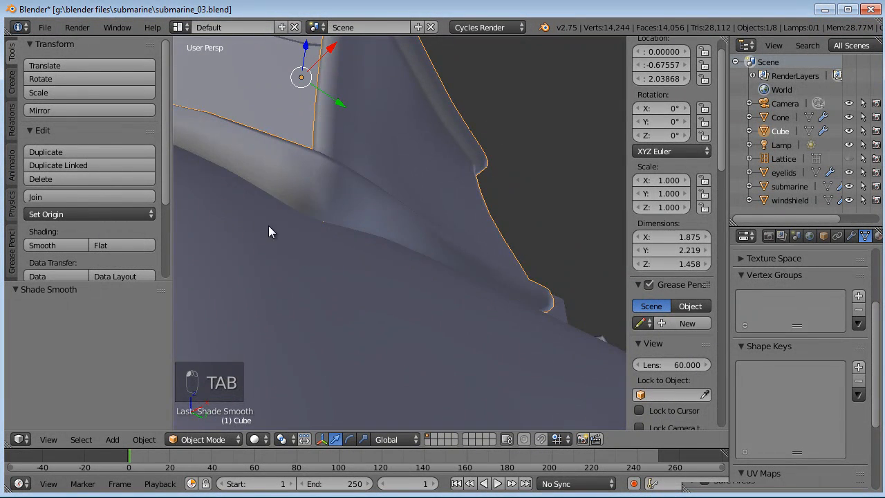
scroll(268, 225, down, 4)
middle_drag(370, 236, 441, 286)
scroll(428, 269, down, 1)
key(a)
Step: Select the submarine hull and apply its Mirror modifier
middle_drag(334, 276, 232, 270)
scroll(446, 261, down, 4)
middle_drag(447, 260, 307, 230)
middle_drag(424, 240, 429, 207)
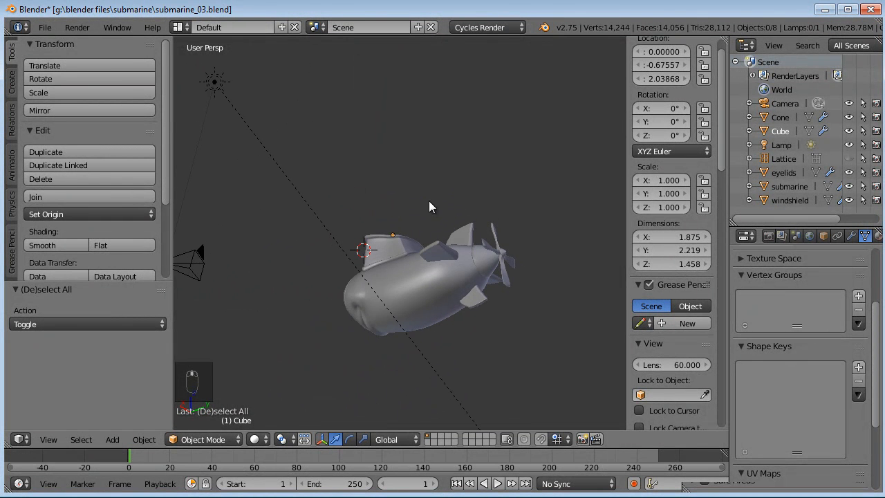
middle_drag(309, 279, 430, 332)
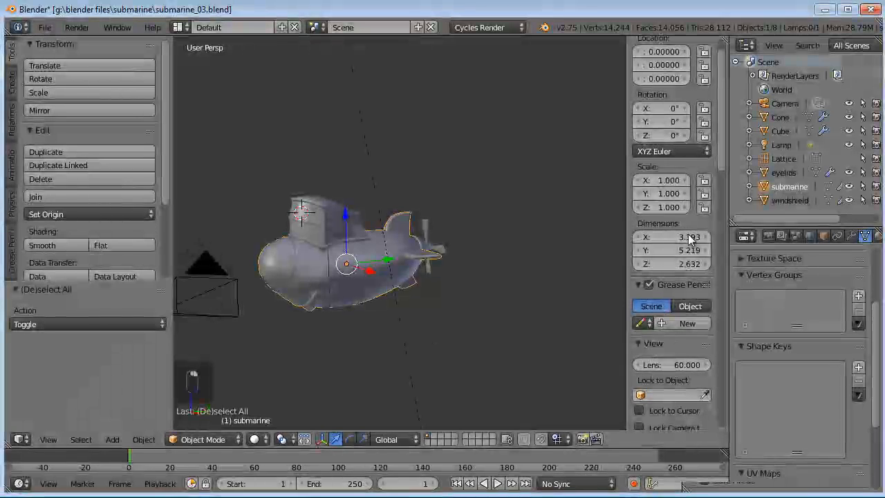
drag(728, 224, 626, 224)
scroll(678, 251, up, 4)
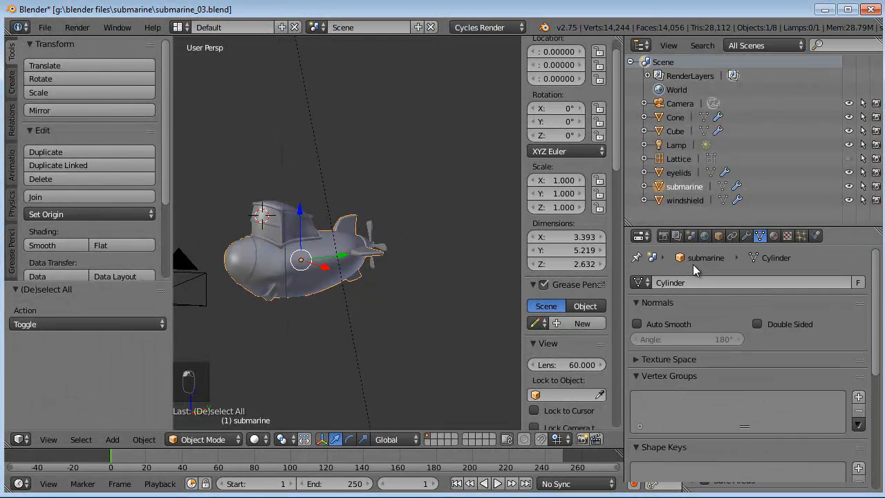
click(747, 237)
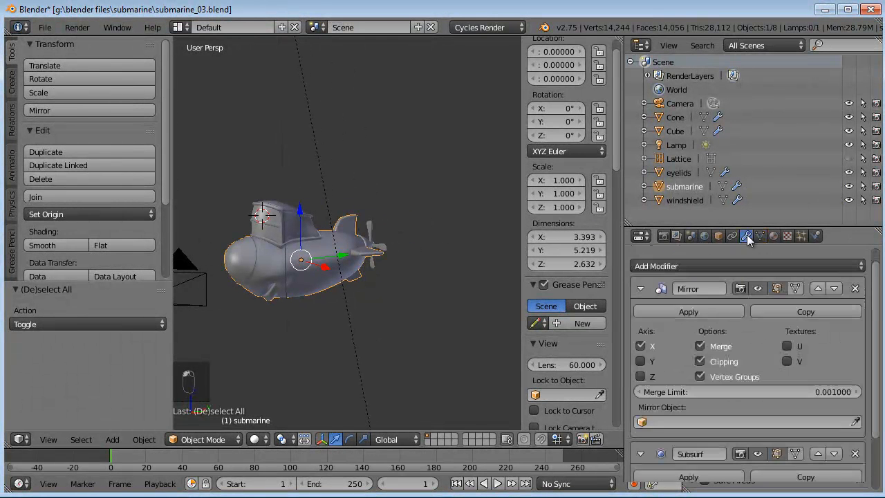
click(681, 311)
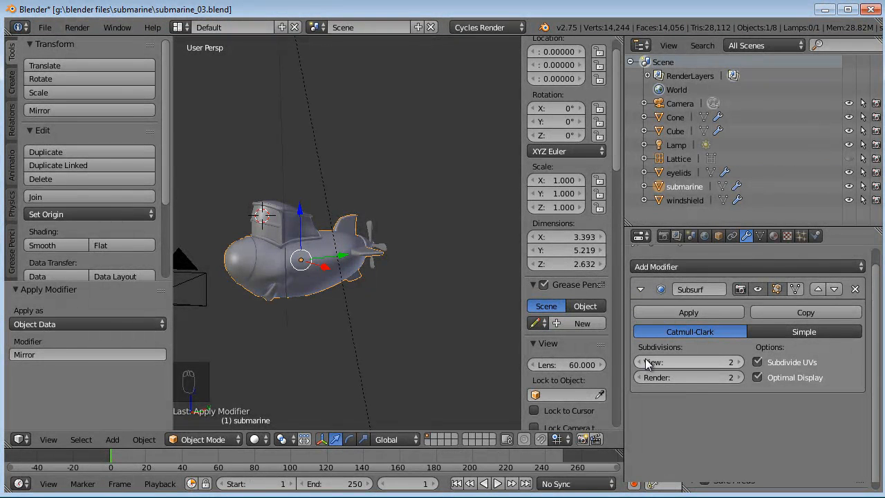
Step: Join the propeller to the submarine hull as one object and clear the selection
middle_drag(277, 300, 407, 268)
right_click(488, 357)
scroll(471, 346, down, 3)
scroll(470, 352, up, 3)
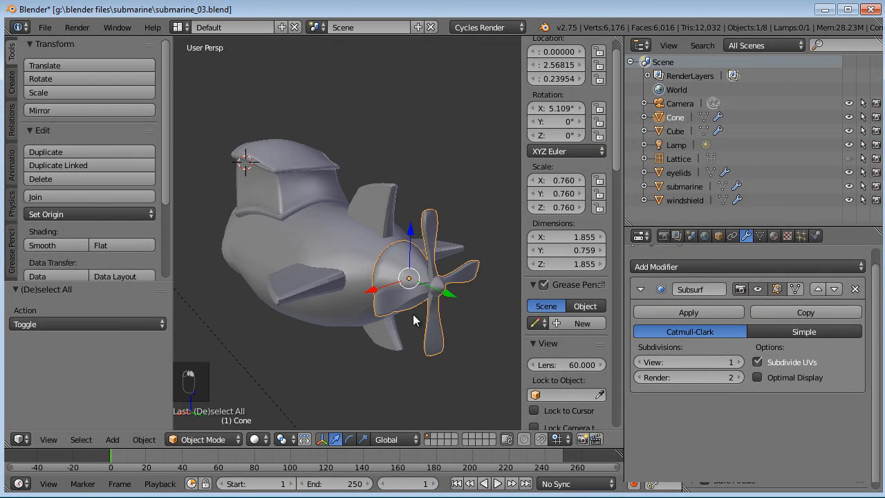
shift+right_click(354, 261)
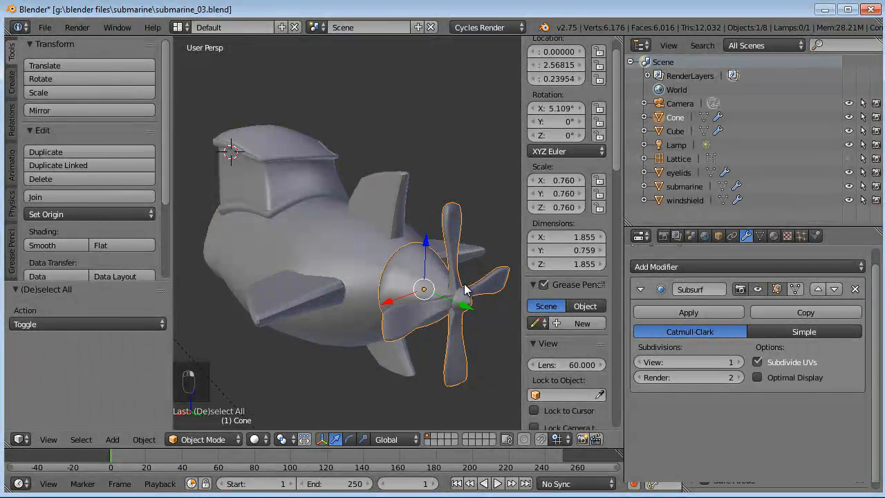
middle_drag(465, 289, 434, 277)
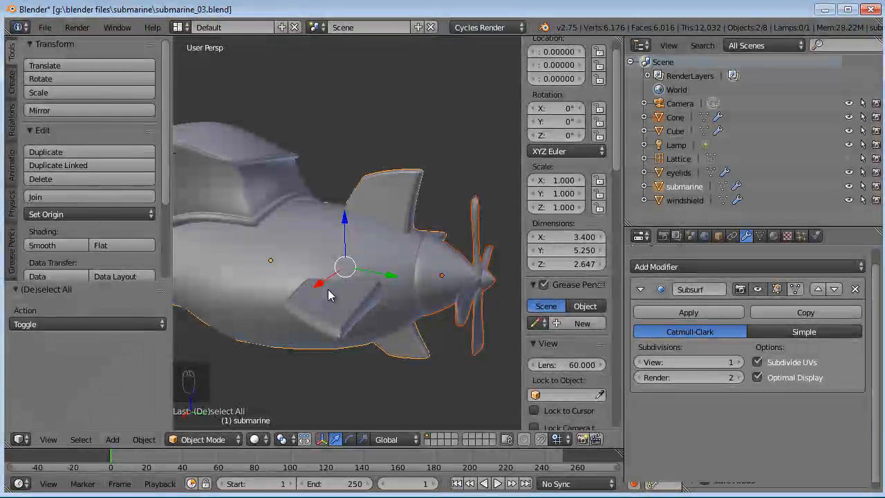
key(ctrl+j)
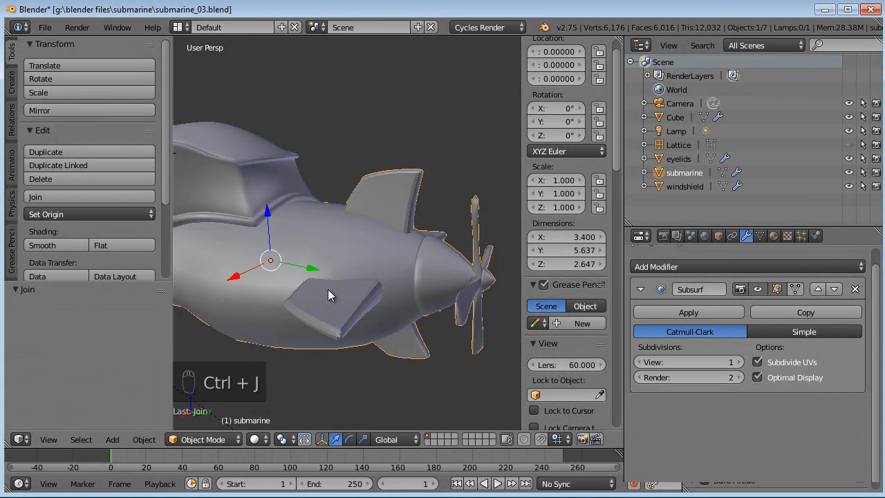
key(a)
Step: Try to join the cabin to the submarine hull while the cabin still has its Mirror modifier
middle_drag(475, 250, 379, 254)
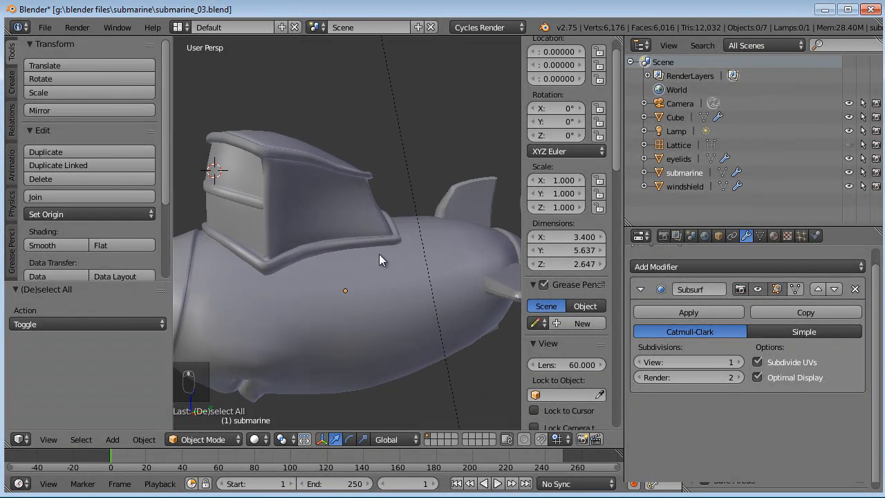
right_click(372, 197)
middle_drag(372, 190, 381, 216)
key(g)
right_click(377, 202)
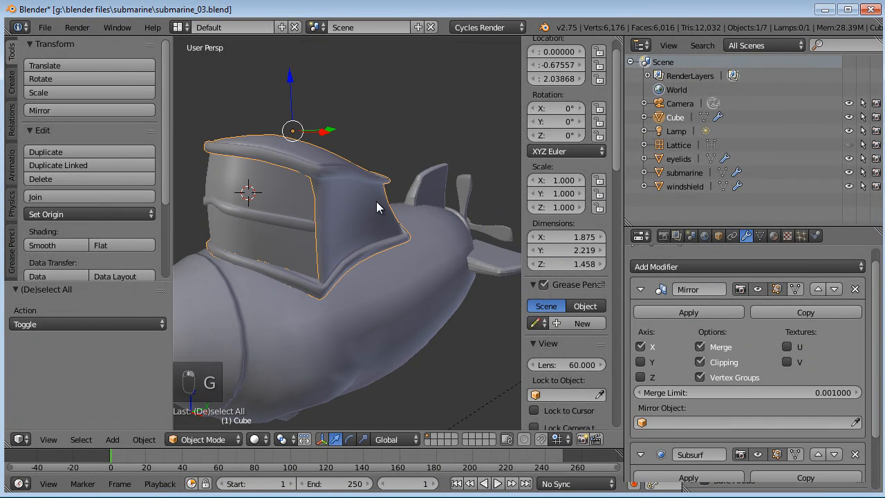
shift+right_click(412, 272)
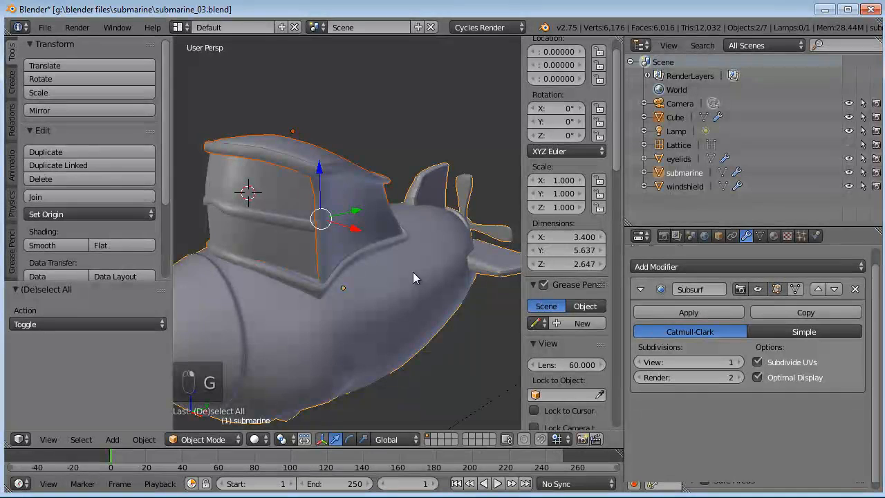
key(ctrl+j)
key(a)
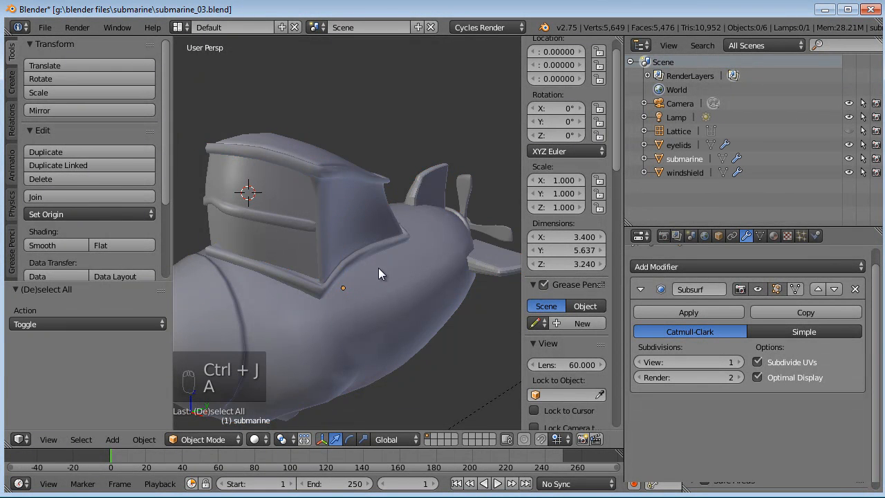
Step: Check which parts move with the joined hull and inspect the windshield in wireframe and from above
scroll(378, 268, down, 3)
middle_drag(411, 271, 367, 258)
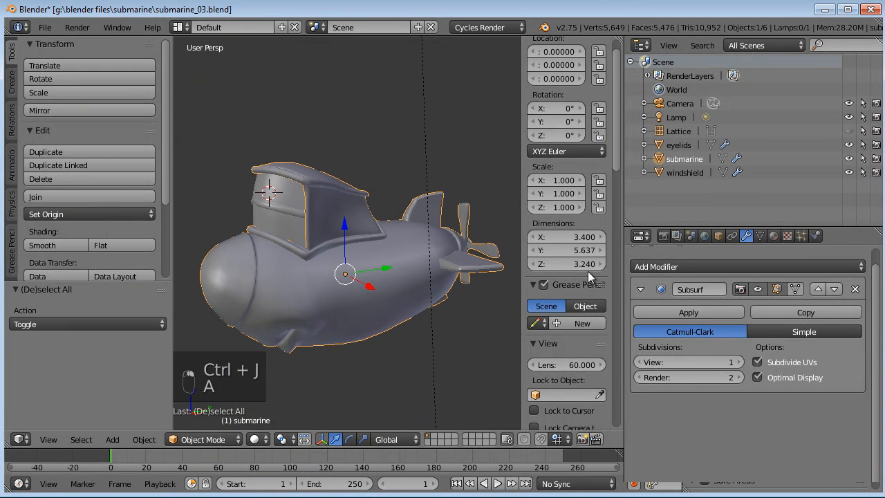
drag(523, 277, 481, 277)
scroll(600, 304, down, 5)
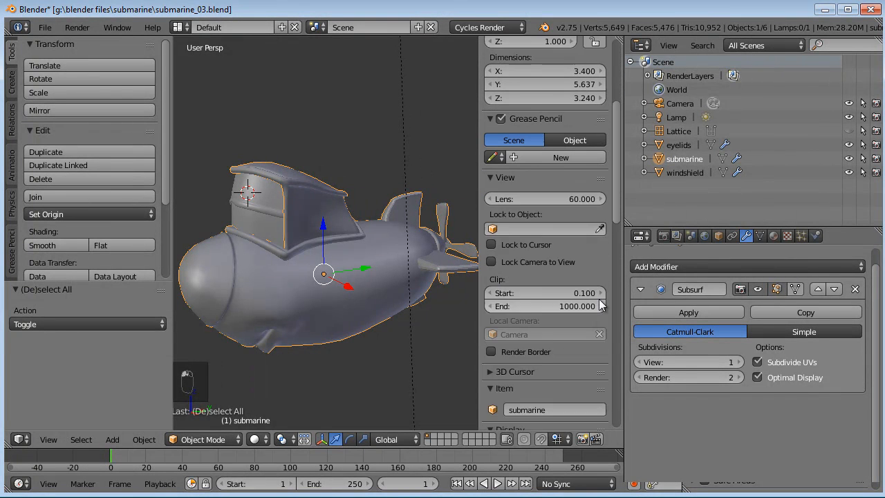
scroll(600, 304, down, 2)
right_click(322, 309)
key(g)
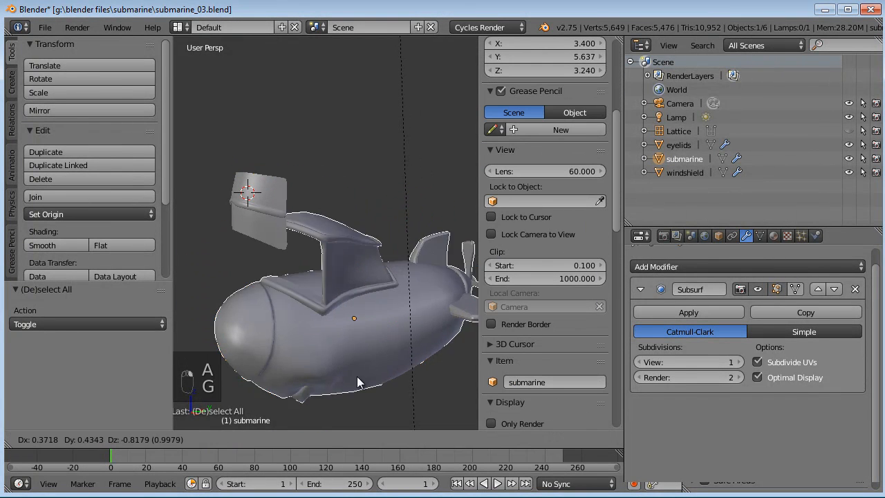
right_click(336, 311)
right_click(233, 223)
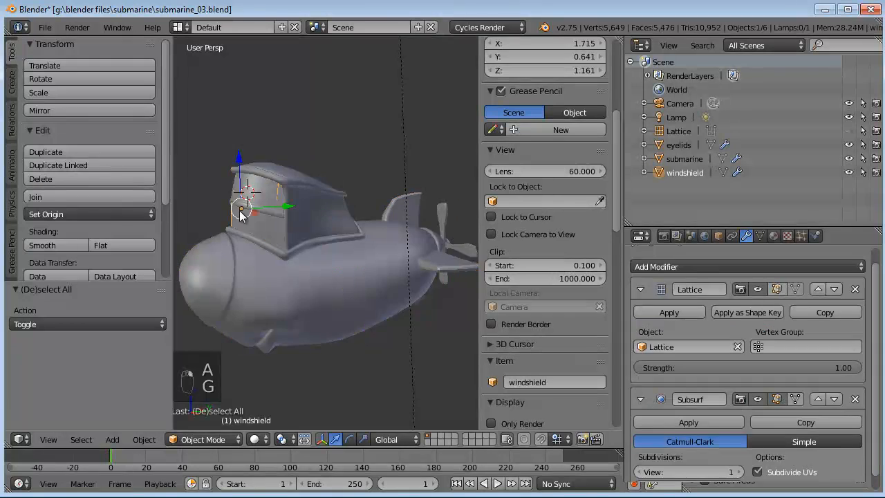
scroll(261, 226, up, 4)
key(z)
scroll(242, 225, down, 2)
scroll(286, 233, up, 3)
right_click(302, 225)
key(z)
middle_drag(329, 245, 331, 295)
scroll(345, 257, down, 4)
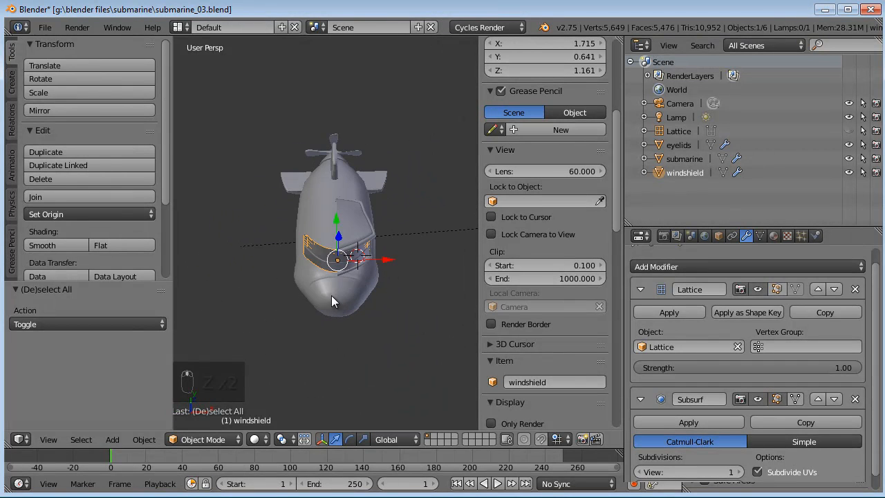
scroll(388, 239, up, 4)
Step: Undo the join of the cabin and the submarine hull
key(ctrl+z)
key(ctrl+z)
key(ctrl+z)
key(ctrl+z)
key(ctrl+z)
key(ctrl+z)
key(ctrl+z)
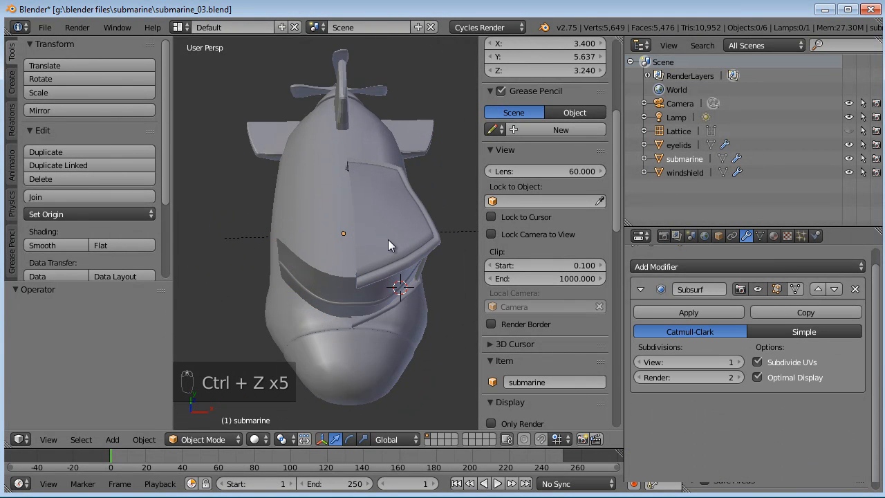
Step: Select the separate cabin object and apply its Mirror modifier
middle_drag(422, 220, 434, 213)
right_click(426, 223)
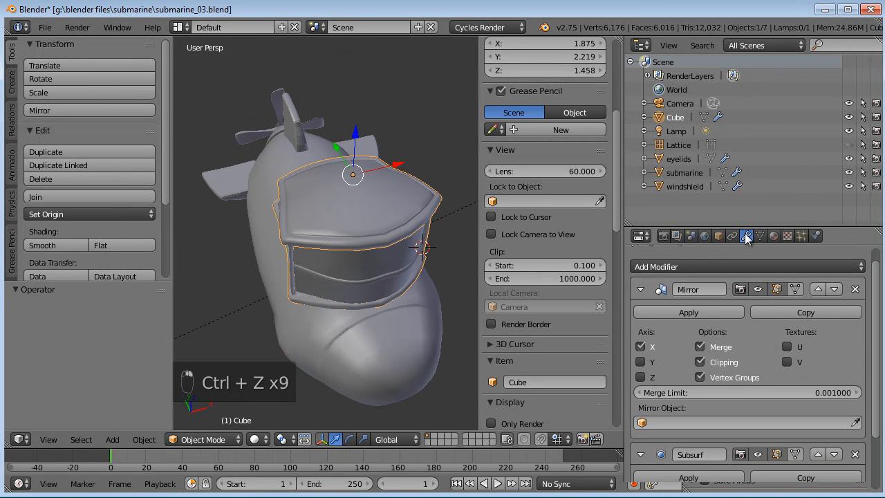
click(685, 312)
Step: Join the mirrored cabin to the submarine hull, test that they move together, and clear the selection
middle_drag(472, 244, 444, 295)
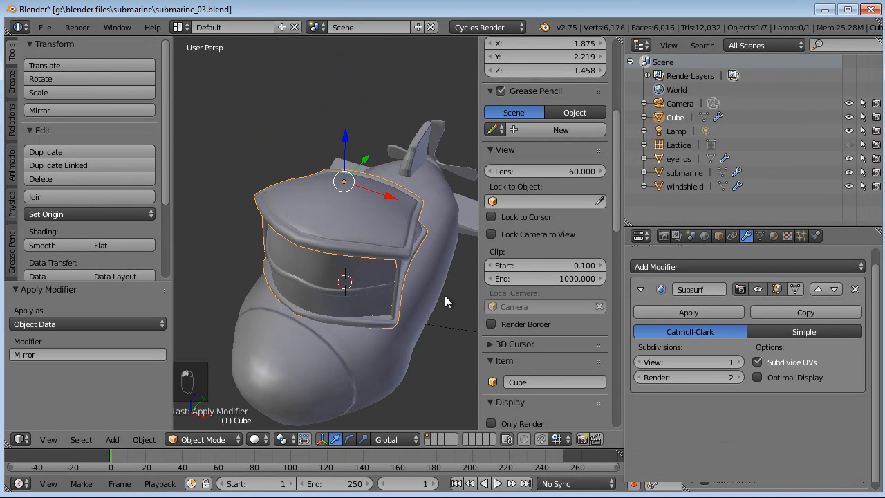
key(ctrl+j)
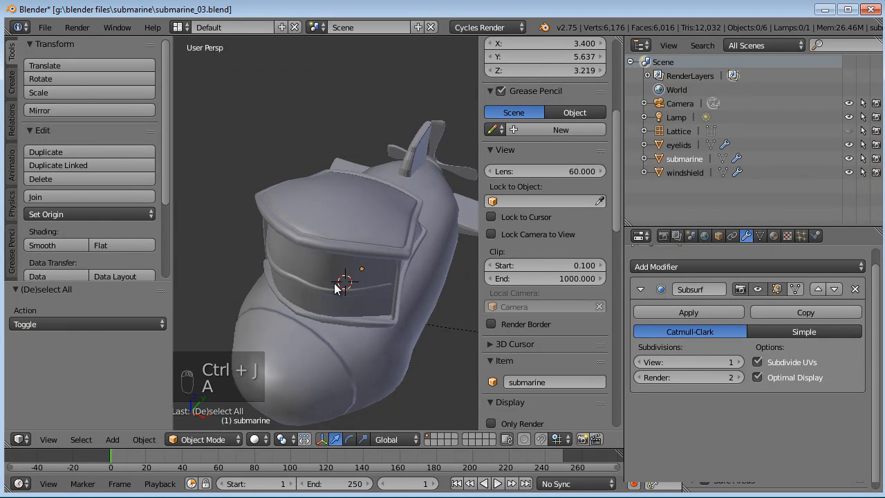
middle_drag(334, 283, 405, 341)
right_click(406, 341)
key(g)
right_click(402, 320)
key(a)
Step: Open the joined submarine for mesh editing with all vertices deselected and maximize the 3D view
scroll(407, 275, down, 3)
middle_drag(408, 274, 302, 236)
key(Tab)
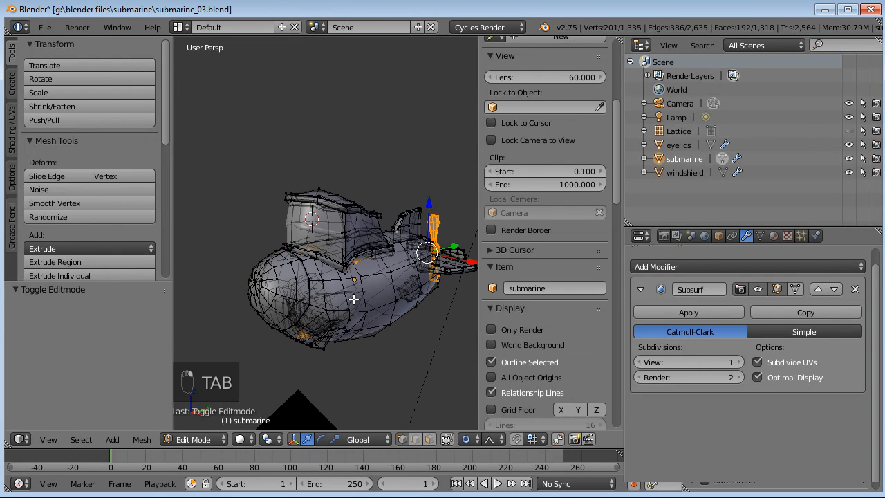
key(a)
key(a)
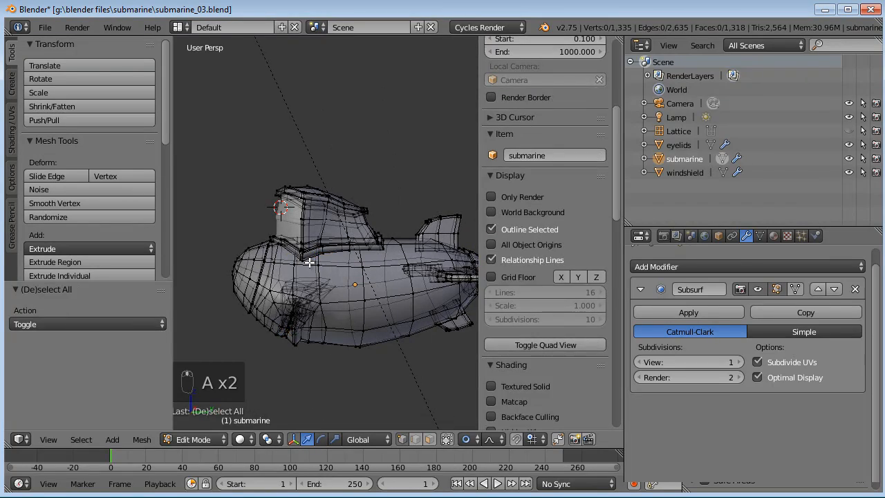
key(ctrl+Up)
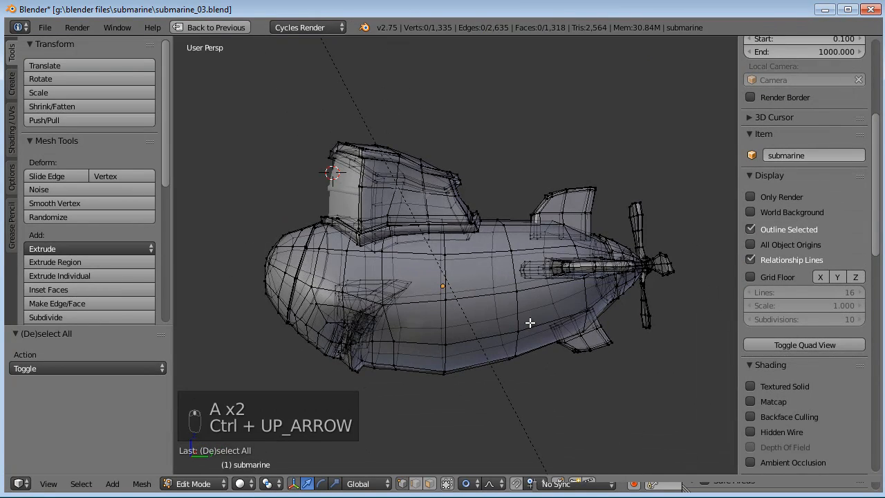
key(ctrl+Up)
key(ctrl+Up)
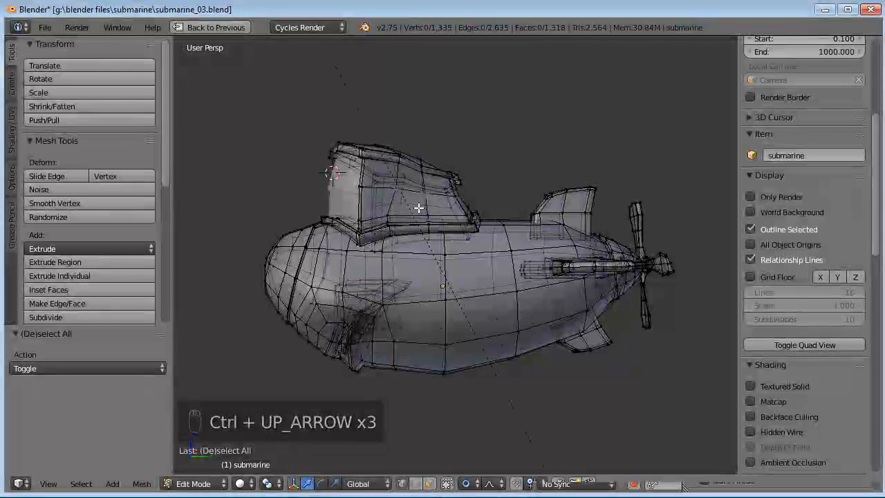
Step: Mark the hull's lengthwise centre edge loop as a seam and deselect everything
middle_drag(429, 269, 329, 371)
scroll(478, 294, up, 4)
alt+right_click(442, 318)
scroll(442, 318, down, 4)
middle_drag(381, 307, 416, 285)
alt+shift+right_click(434, 247)
middle_drag(488, 297, 463, 319)
key(ctrl+e)
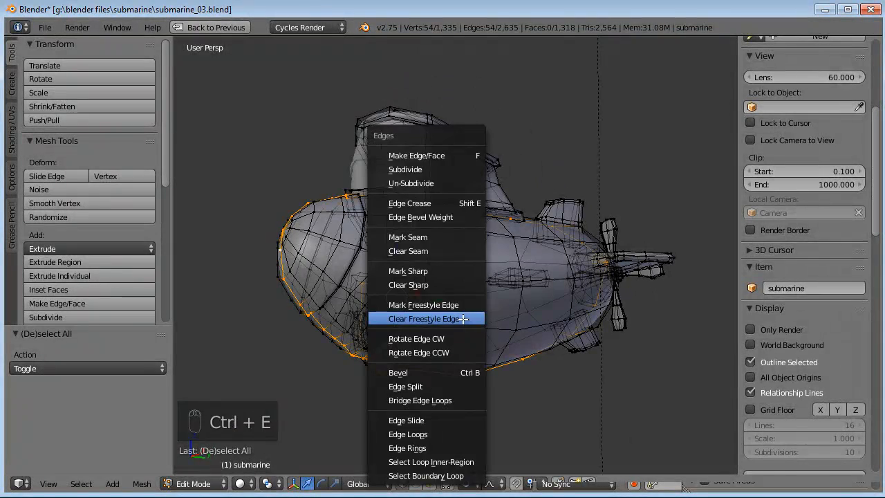
click(408, 237)
key(a)
Step: Mark the edge loop around the curved recess beneath the nose as a seam and clear the selection
middle_drag(399, 350, 620, 331)
mouse_move(469, 350)
middle_down()
mouse_move(464, 300)
mouse_move(410, 341)
mouse_move(420, 312)
mouse_move(454, 343)
middle_up()
scroll(464, 302, up, 3)
alt+right_click(463, 340)
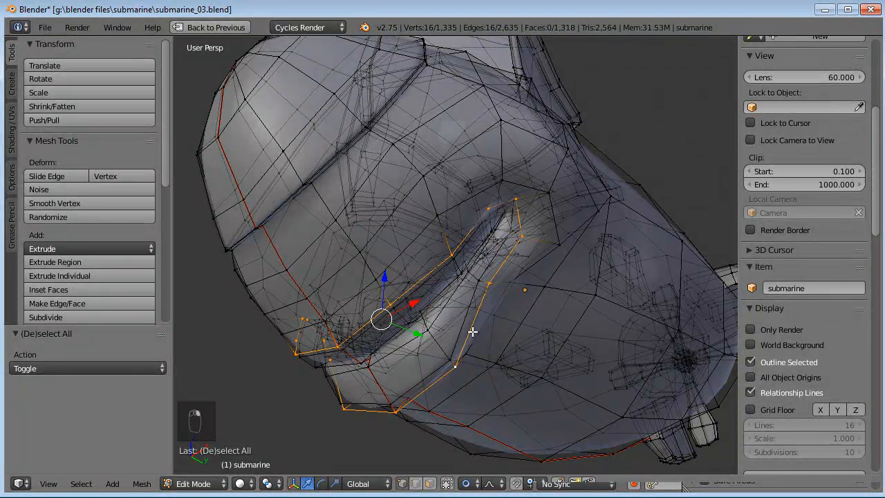
key(ctrl+e)
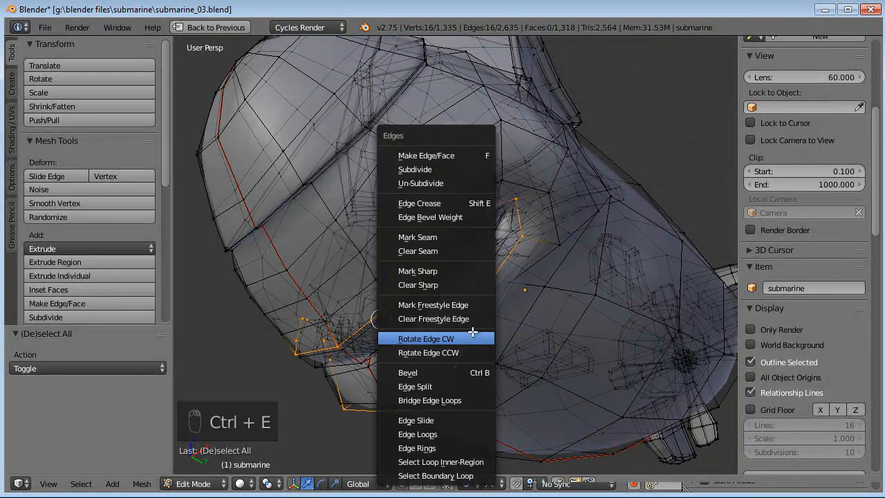
click(437, 239)
key(a)
Step: Mark the edge loop around the propeller hub at the tail end as a seam and clear the selection
scroll(524, 309, down, 3)
middle_drag(526, 310, 471, 284)
scroll(391, 354, up, 5)
alt+right_click(437, 357)
alt+shift+right_click(495, 275)
key(ctrl+e)
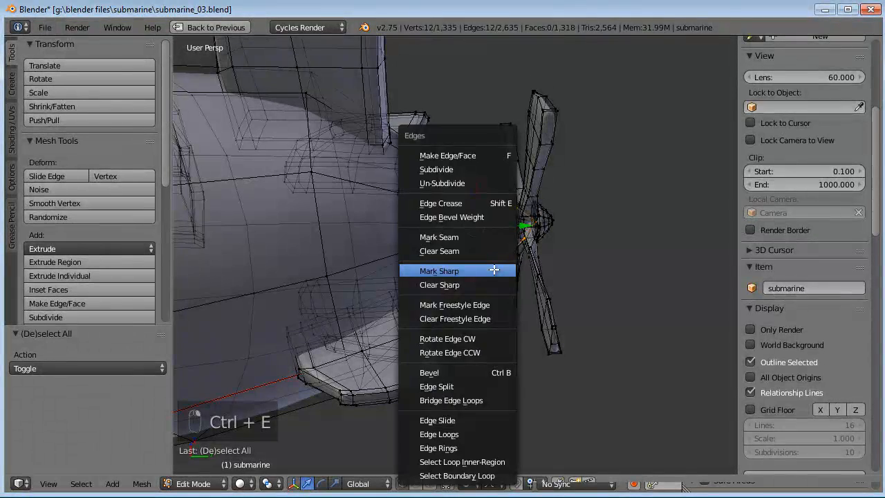
click(471, 237)
middle_drag(533, 266, 455, 322)
key(a)
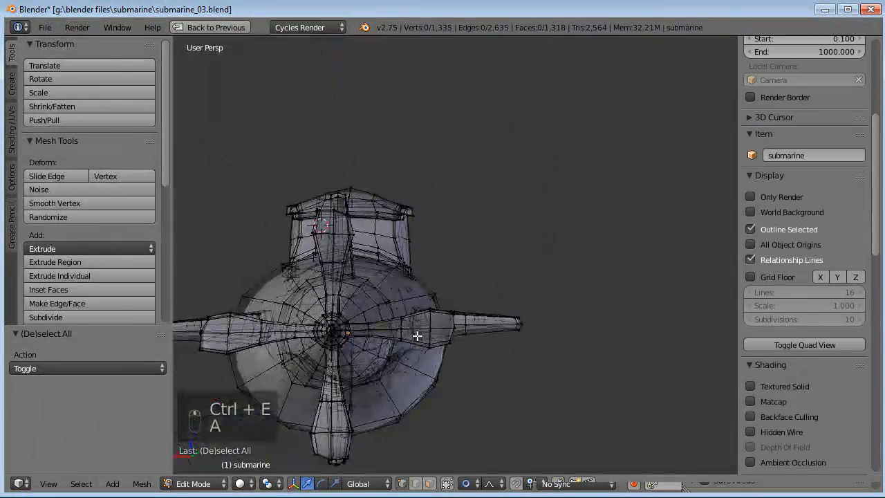
middle_drag(419, 298, 596, 232)
scroll(508, 338, up, 2)
alt+right_click(574, 246)
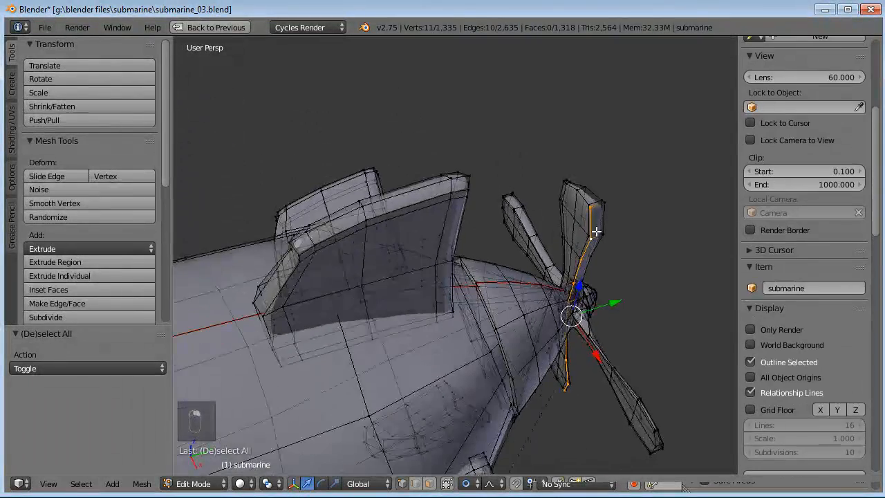
middle_drag(584, 199, 534, 315)
key(a)
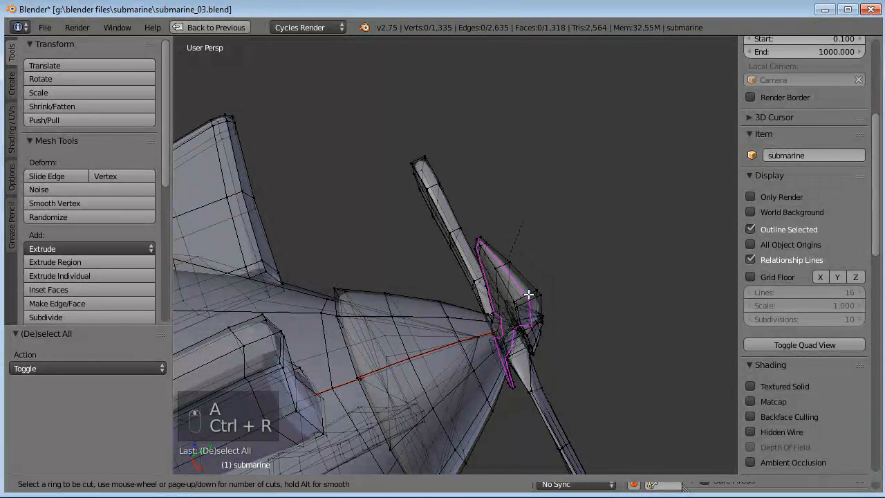
Step: Add centred loop cuts along both pairs of propeller blades and mark the new loops as seams
click(529, 294)
right_click(528, 295)
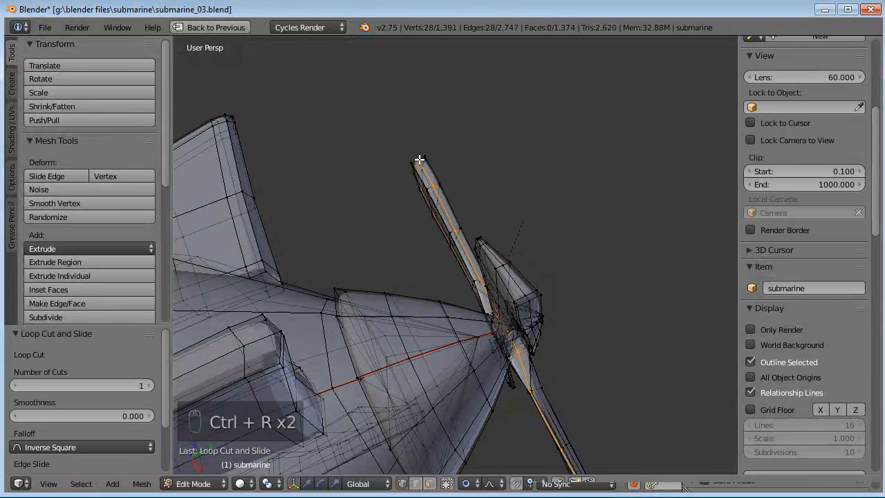
key(ctrl+e)
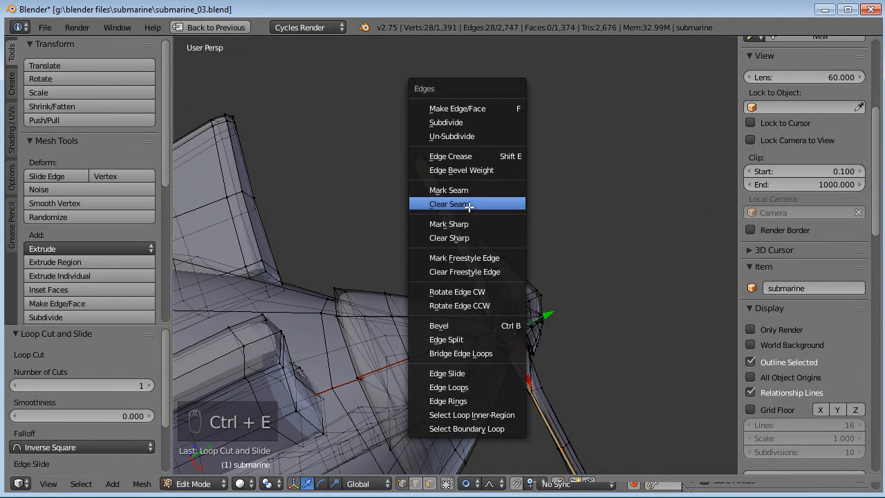
key(ctrl+e)
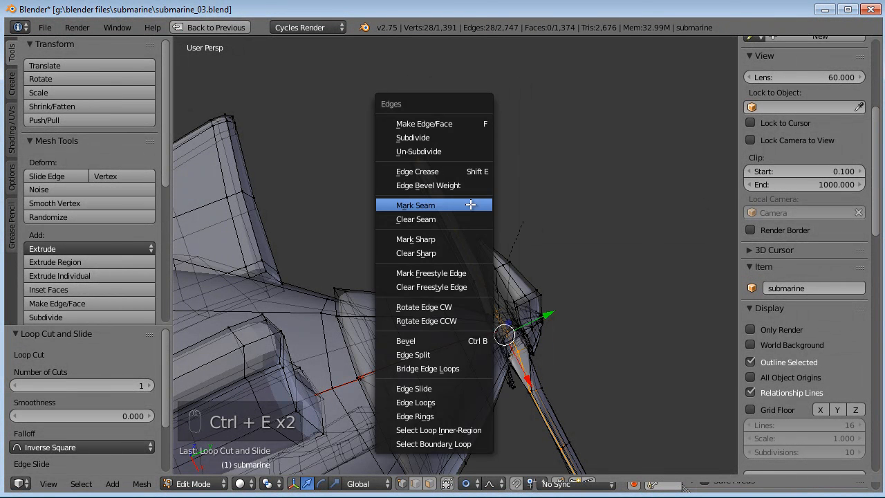
click(428, 207)
key(ctrl+e)
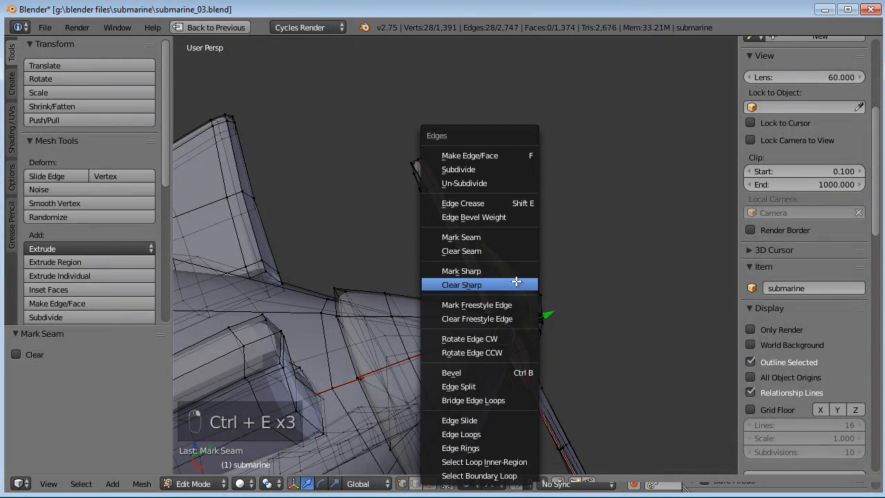
click(473, 237)
key(a)
Step: Select the propeller hub cap's linked geometry and try moving it to check that it is a separate piece
middle_drag(473, 236, 490, 180)
shift+middle_drag(486, 296, 426, 237)
scroll(449, 238, up, 1)
right_click(446, 237)
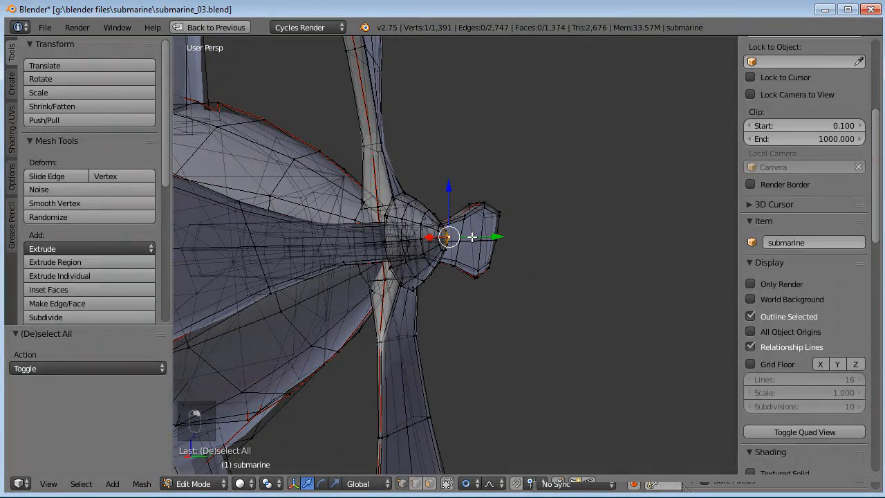
key(ctrl+l)
scroll(471, 235, down, 3)
key(KP_3)
middle_drag(460, 232, 426, 247)
key(g)
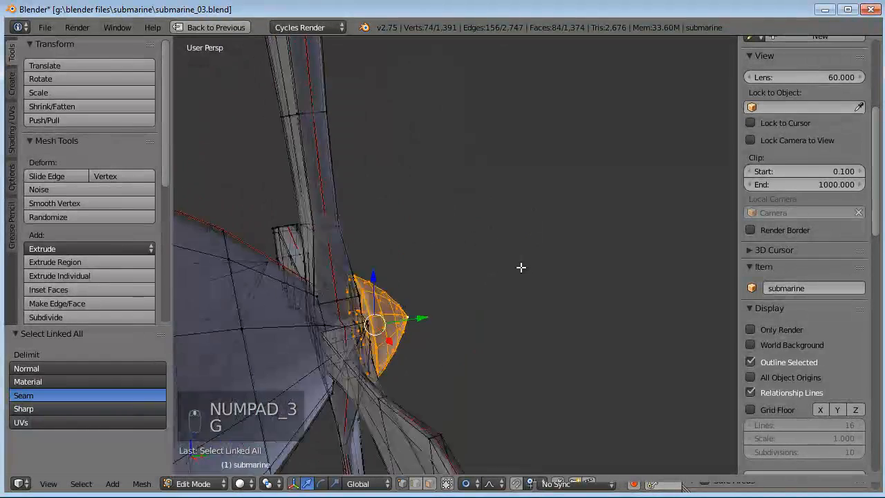
right_click(622, 262)
Step: Delete the centre vertex of the hidden inner face of the propeller hub cap and clear the selection
middle_drag(621, 261, 472, 297)
scroll(472, 296, up, 7)
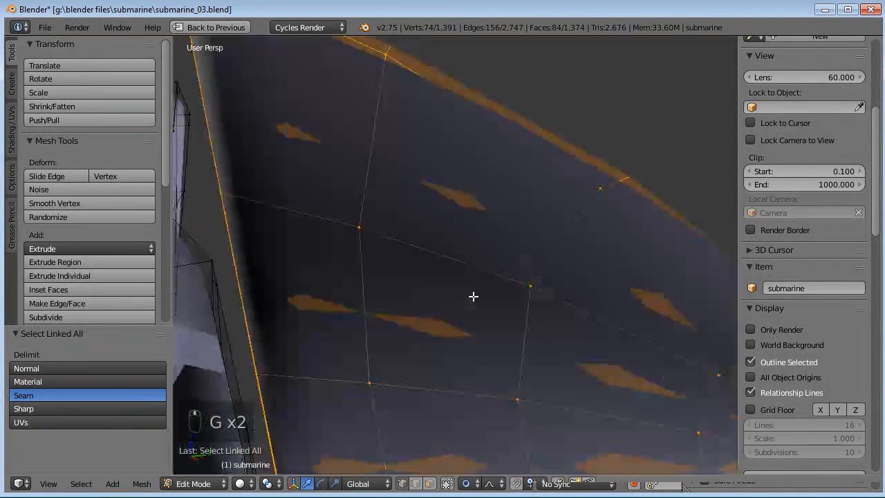
scroll(472, 298, down, 2)
right_click(442, 327)
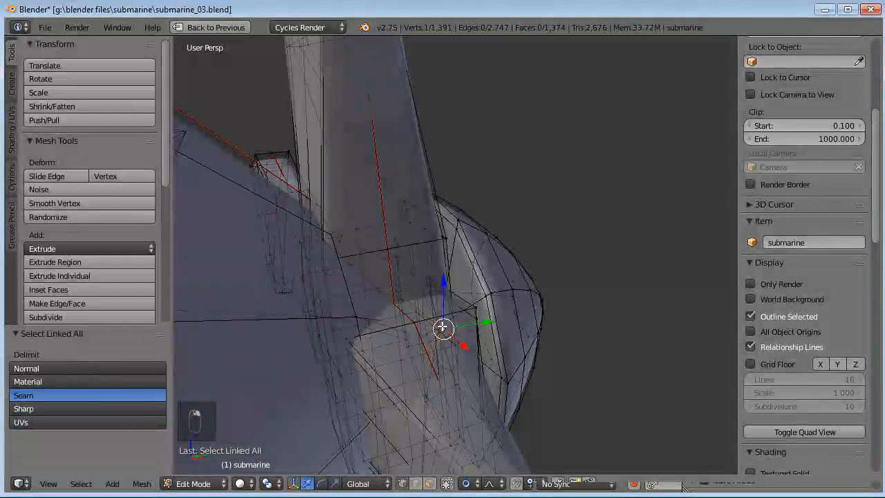
middle_drag(458, 330, 485, 337)
right_click(539, 336)
middle_drag(584, 331, 561, 330)
key(Delete)
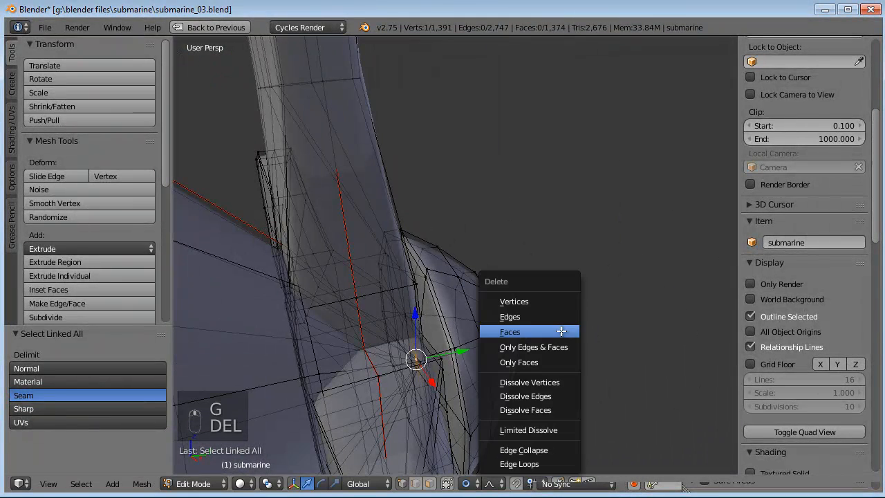
click(539, 302)
key(a)
key(a)
Step: Test-move the linked hub cap along the Y axis, undo the move and clear the selection
right_click(450, 348)
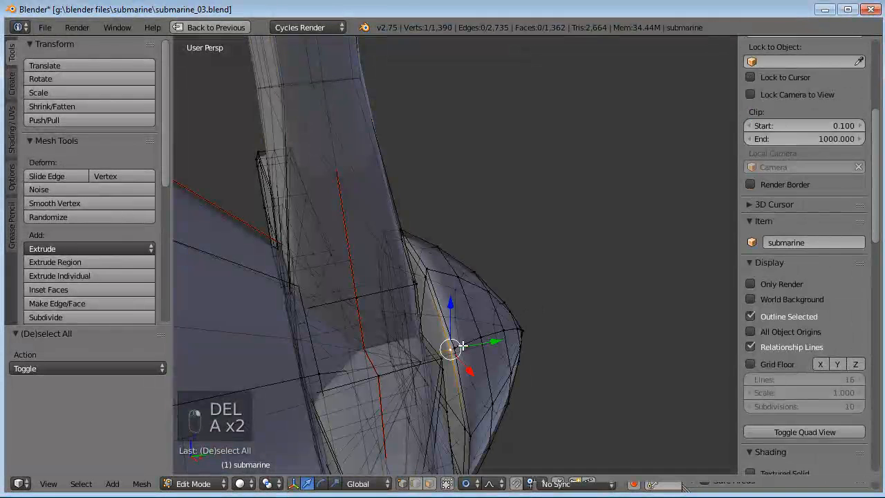
key(ctrl+l)
drag(488, 342, 546, 333)
key(ctrl+z)
key(a)
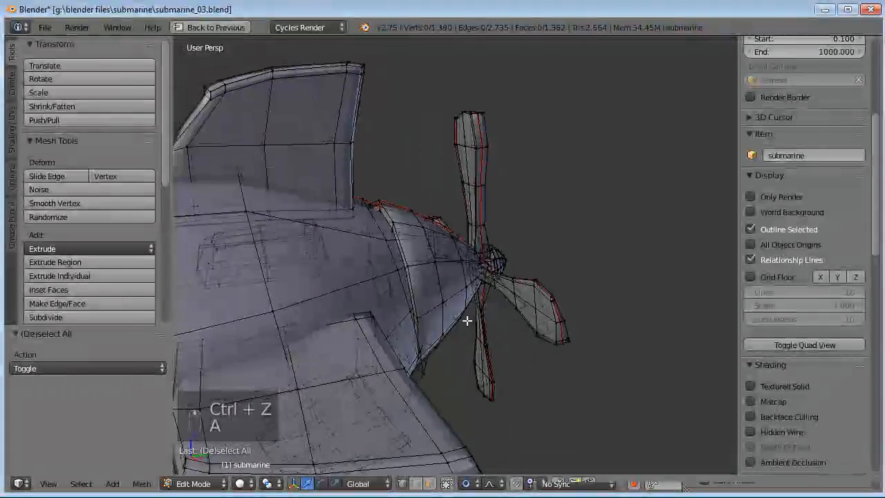
Step: Select the hidden inner end faces of the four tail fins inside the hull and delete those faces
middle_drag(478, 316, 435, 248)
middle_drag(446, 268, 477, 418)
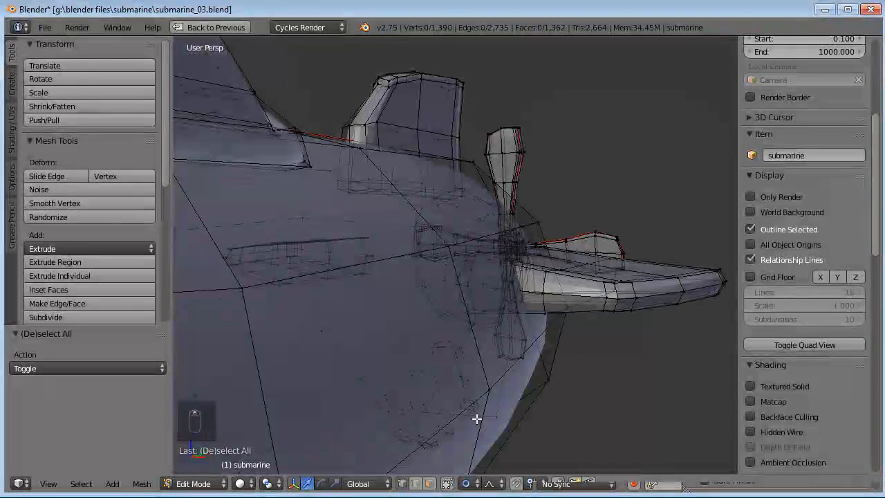
middle_drag(394, 426, 394, 288)
shift+middle_drag(289, 266, 339, 276)
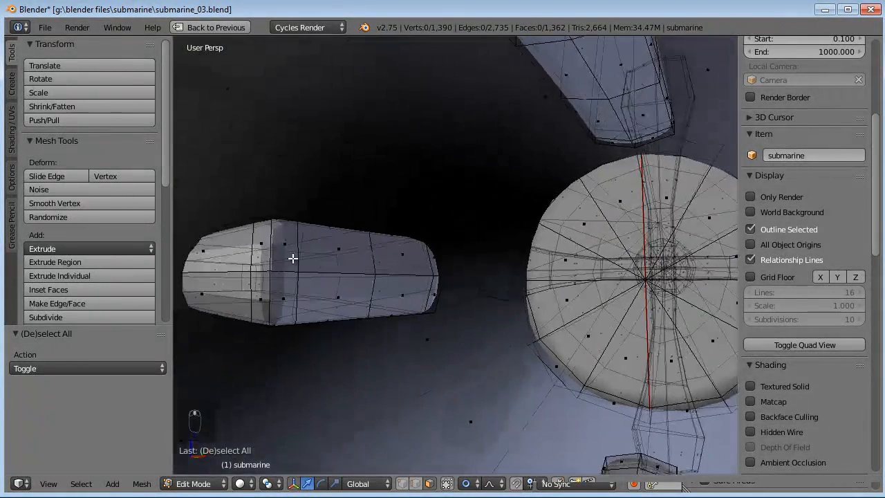
right_click(291, 256)
shift+right_click(294, 297)
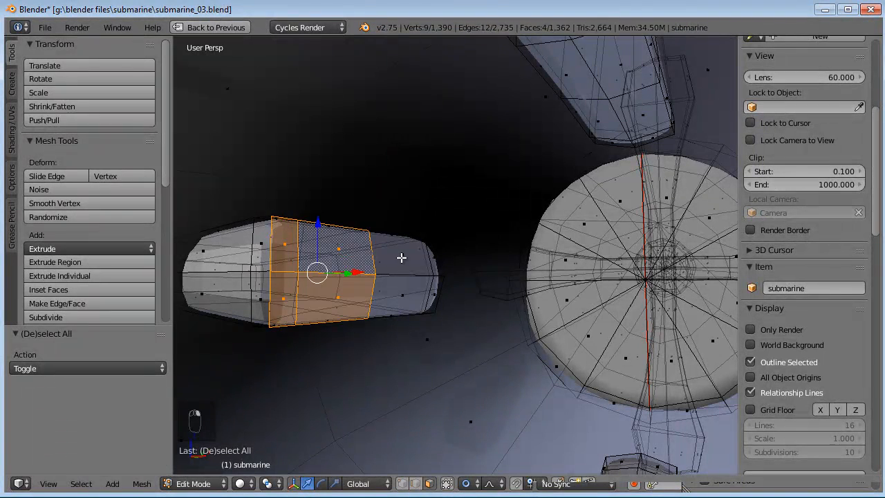
middle_drag(437, 265, 419, 339)
shift+right_click(468, 186)
shift+right_click(530, 159)
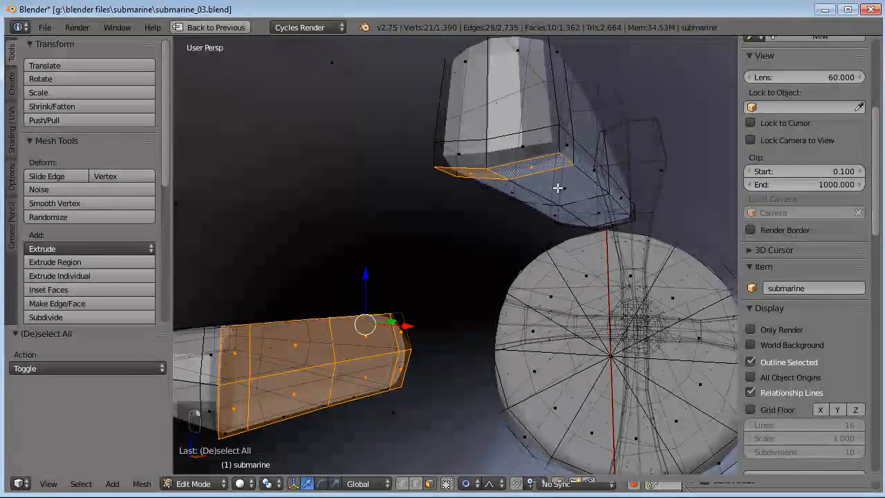
middle_drag(595, 210, 617, 161)
shift+right_click(660, 177)
middle_drag(685, 178, 571, 257)
shift+right_click(571, 223)
shift+right_click(596, 231)
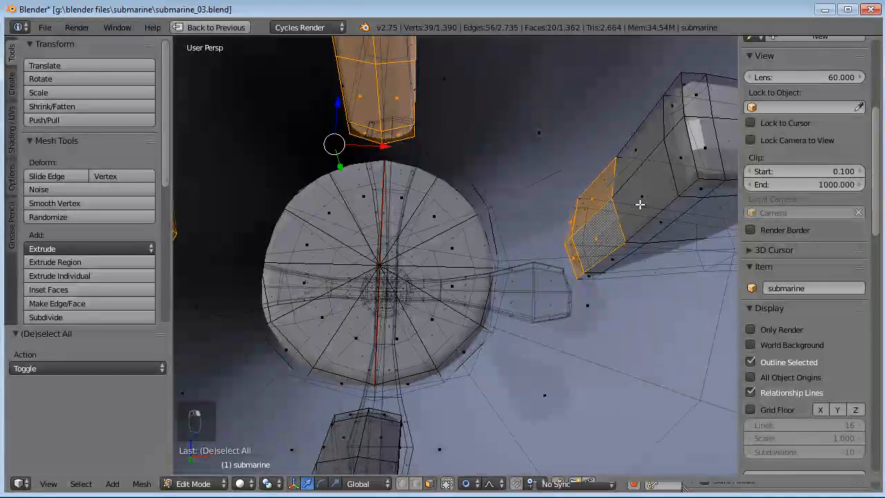
shift+right_click(637, 159)
middle_drag(681, 160, 530, 282)
middle_drag(464, 373, 335, 377)
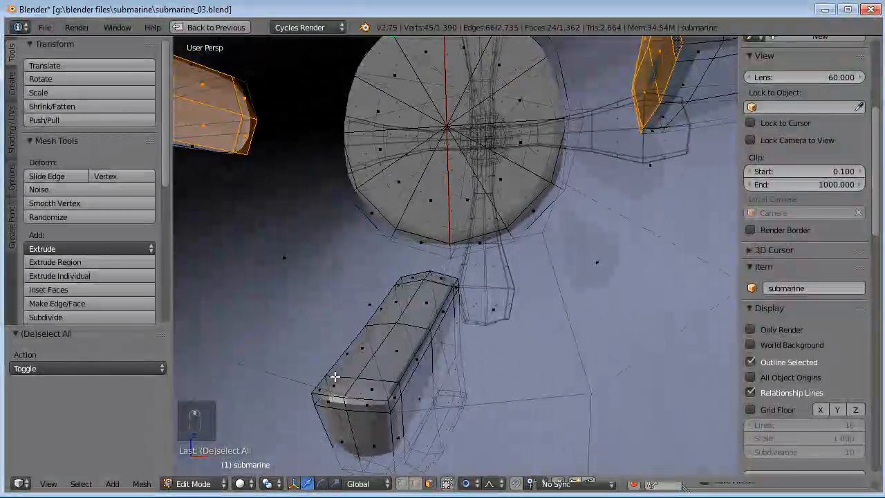
shift+right_click(378, 388)
shift+right_click(434, 277)
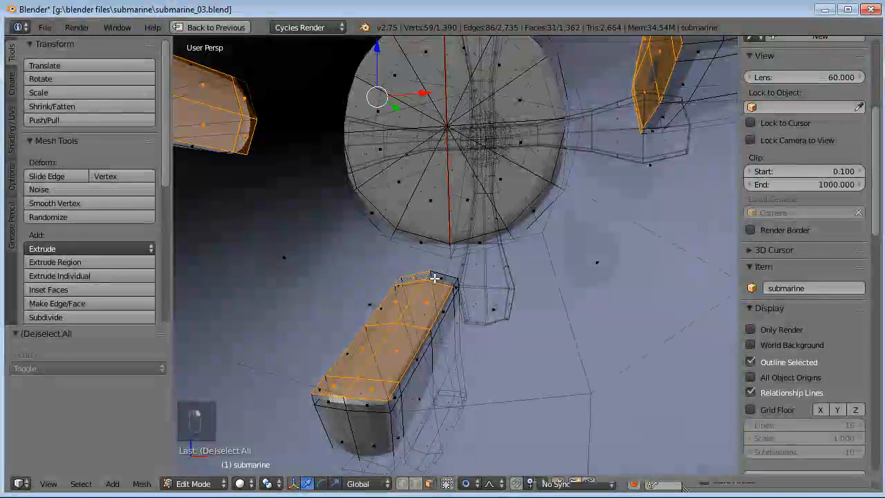
key(Delete)
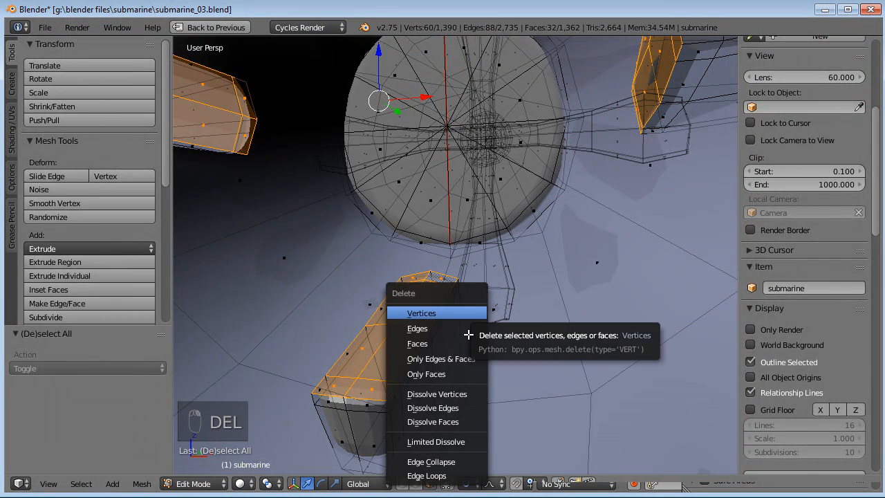
click(429, 340)
Step: Mark the centre edge loop of the lower tail fin as a seam
middle_drag(425, 336, 443, 387)
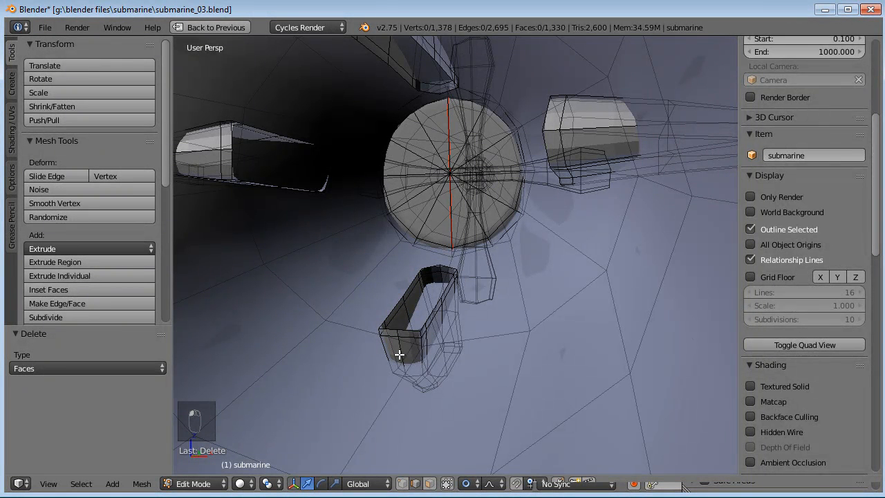
alt+right_click(401, 351)
key(ctrl+e)
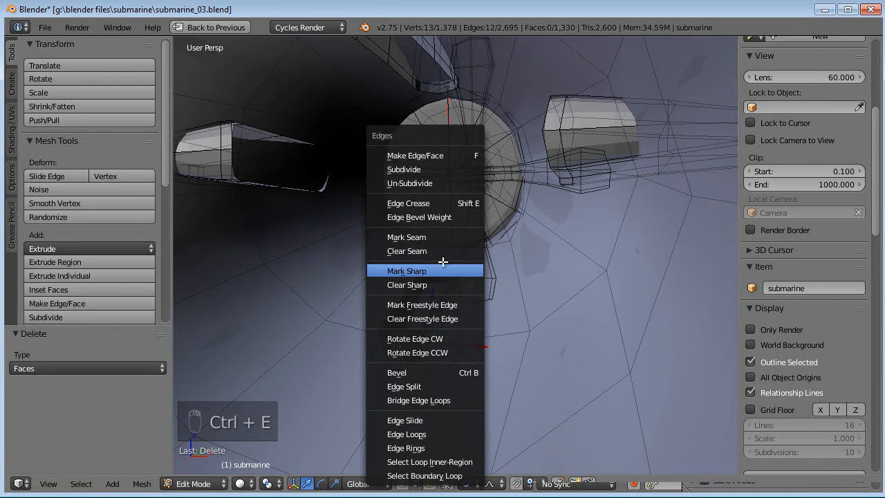
click(431, 239)
Step: Mark the centre edge loops of the other three tail fins as seams and clear the selection
middle_drag(269, 170, 699, 145)
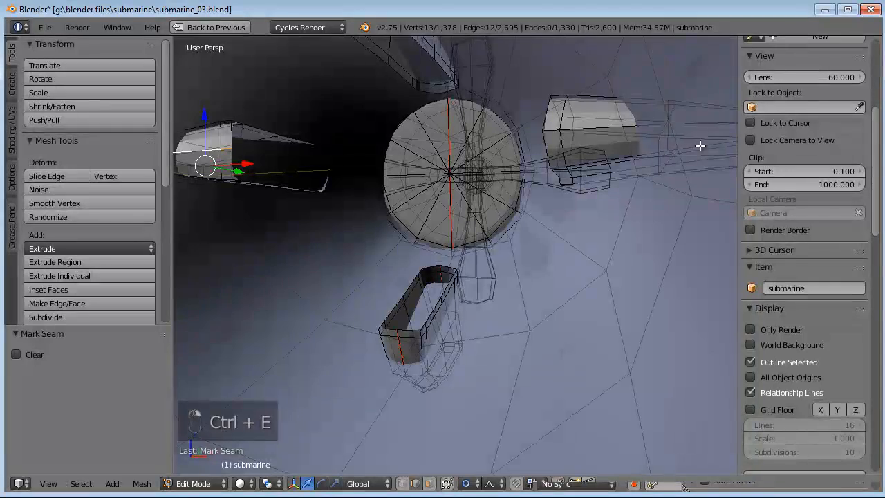
alt+shift+right_click(552, 129)
scroll(553, 146, down, 3)
scroll(522, 197, up, 4)
middle_drag(551, 150, 492, 189)
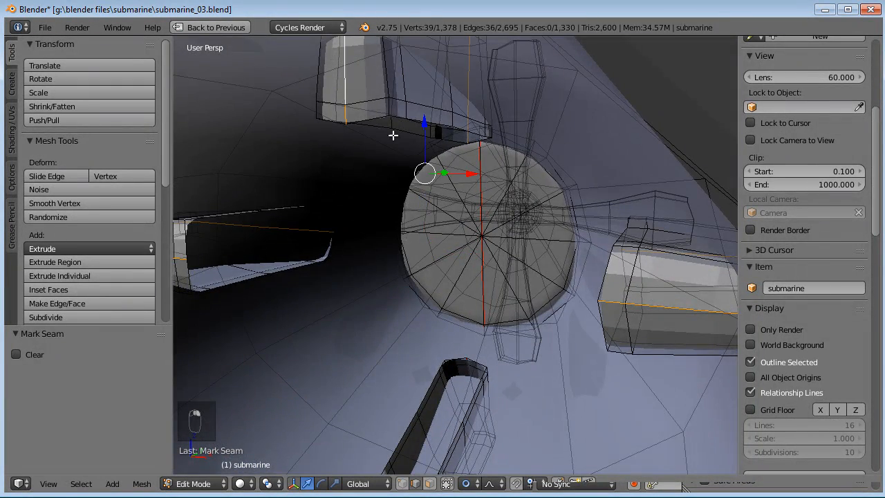
key(ctrl+e)
click(409, 166)
key(a)
Step: Mark the ring edge loop where the nose dome meets the hull as a seam and clear the selection
scroll(504, 245, down, 8)
middle_drag(505, 245, 413, 278)
shift+middle_drag(304, 285, 321, 292)
scroll(385, 302, up, 6)
scroll(381, 300, down, 2)
scroll(365, 309, up, 4)
alt+right_click(283, 207)
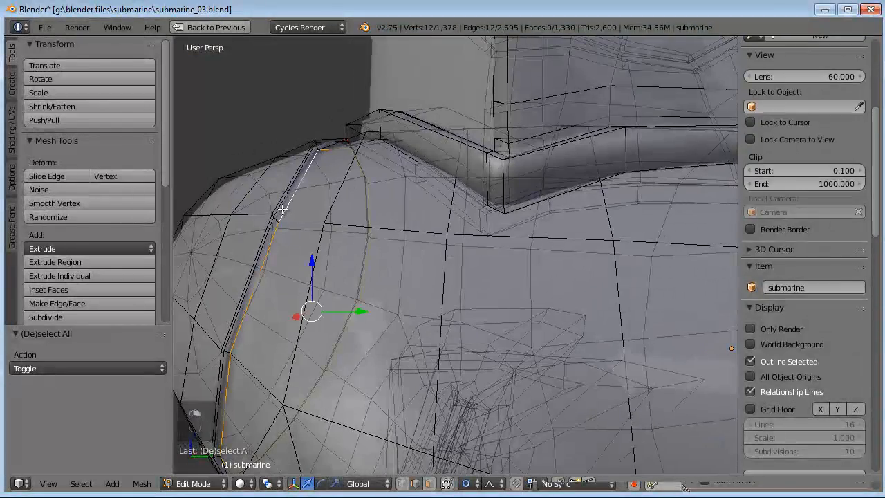
key(ctrl+e)
click(277, 148)
key(a)
Step: Select all geometry linked to the cabin, hide the rest of the submarine mesh and clear the selection
scroll(312, 241, down, 6)
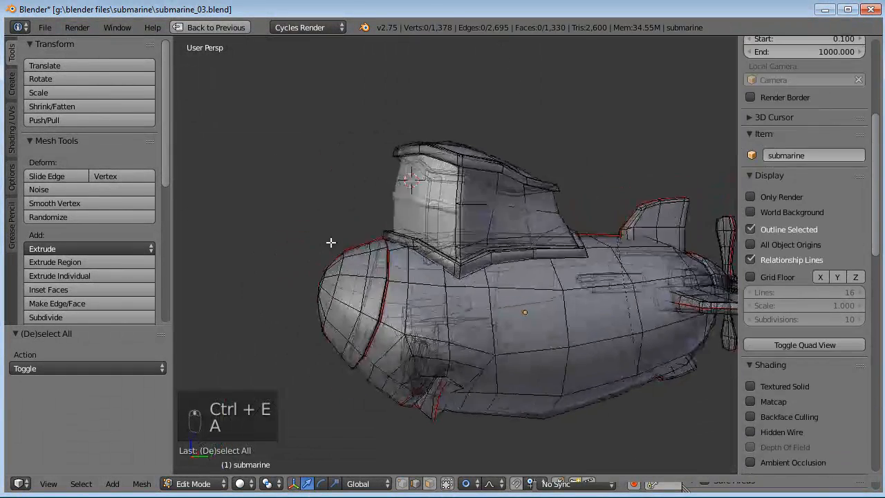
scroll(457, 261, up, 6)
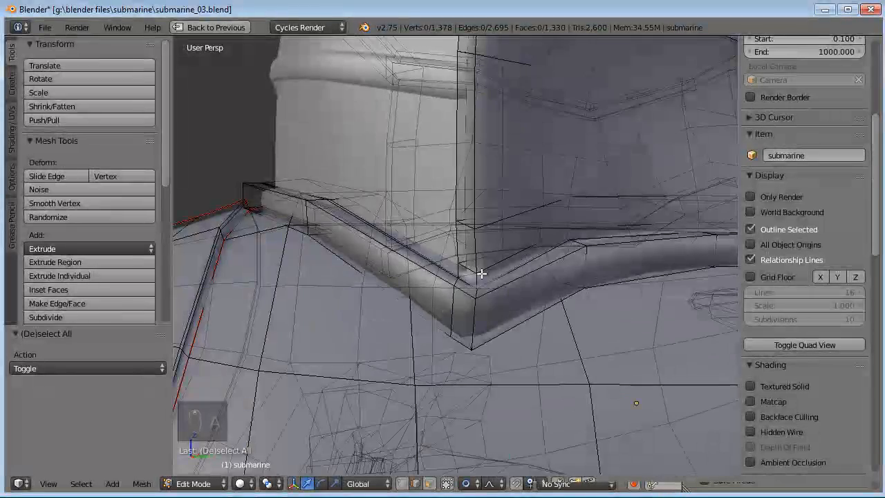
scroll(489, 282, down, 6)
scroll(489, 280, up, 4)
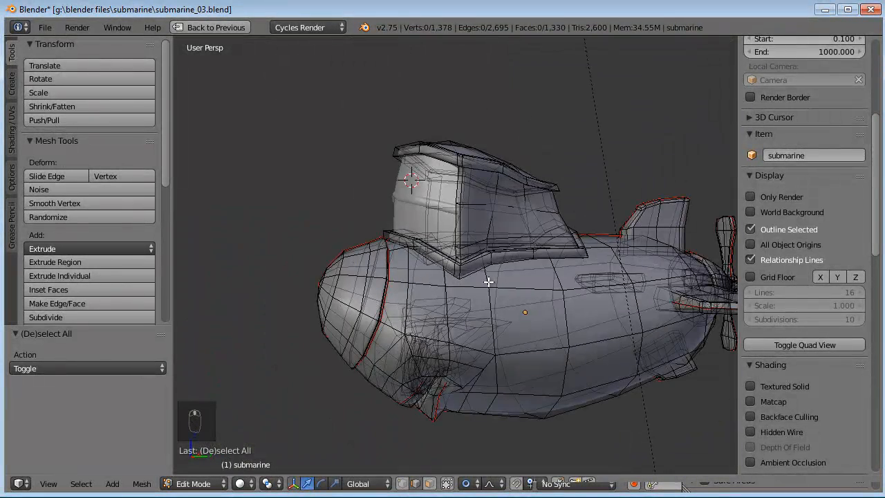
shift+middle_drag(492, 255, 468, 280)
right_click(574, 180)
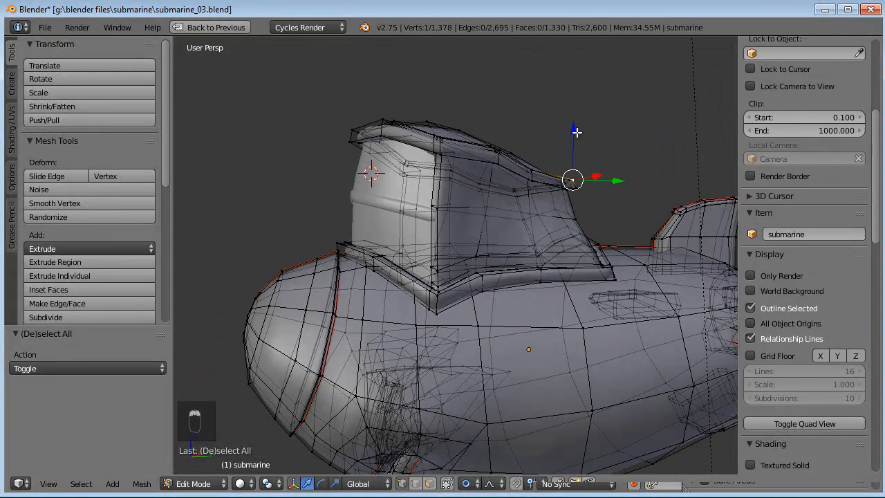
key(ctrl+l)
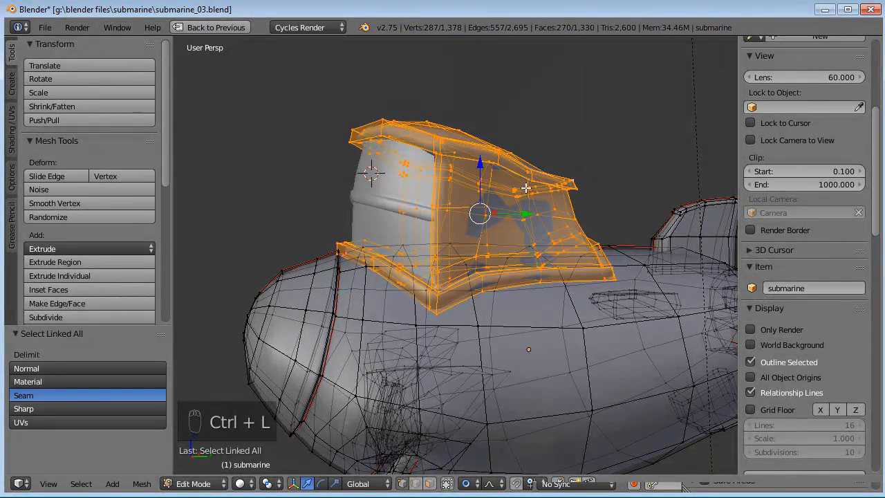
middle_drag(434, 219, 386, 200)
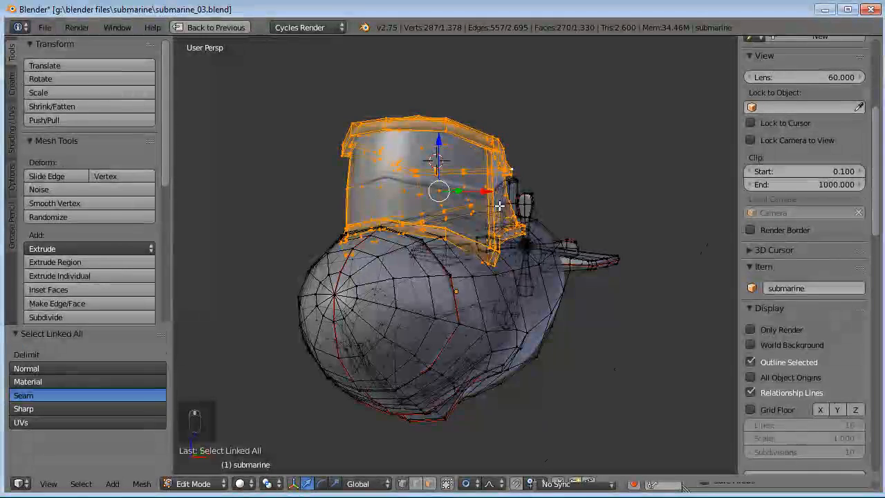
key(shift+h)
key(a)
Step: Hide the eyelids and windshield objects in Object Mode and return to editing the submarine mesh
middle_drag(525, 170, 477, 237)
key(Tab)
middle_drag(367, 250, 340, 220)
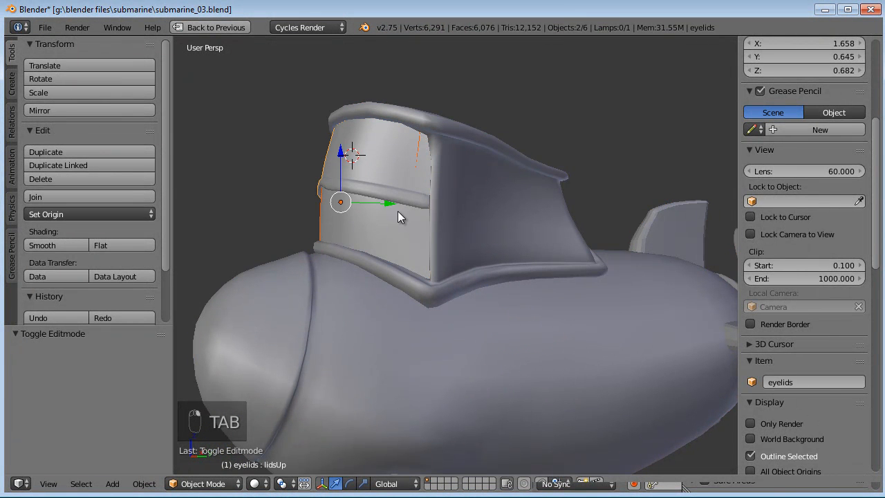
key(h)
right_click(446, 189)
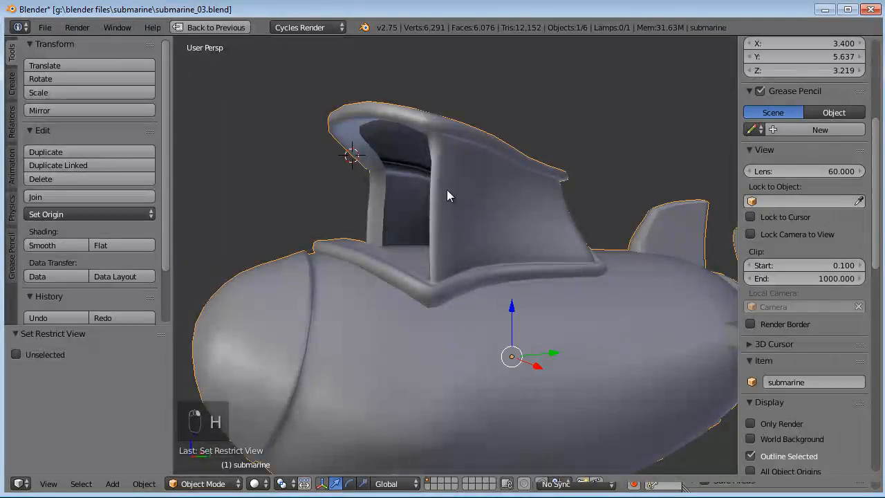
key(Tab)
key(a)
key(a)
Step: Mark the edge loops where the cabin walls meet the roof trim and the base trim as seams and clear the selection
middle_drag(439, 237, 405, 316)
scroll(427, 237, up, 2)
key(a)
scroll(427, 238, up, 2)
scroll(365, 226, up, 2)
alt+right_click(409, 389)
middle_drag(409, 389, 390, 157)
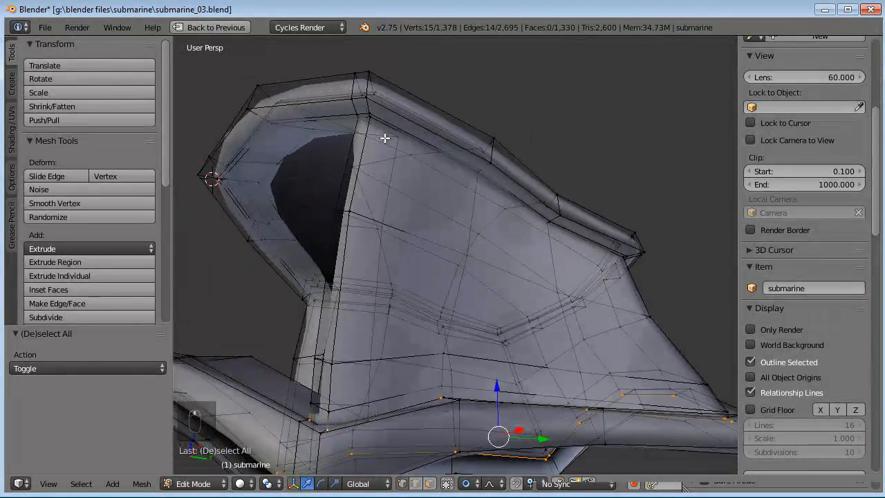
middle_drag(441, 181, 456, 202)
key(ctrl+e)
click(453, 202)
key(a)
Step: Mark the short edges at the upper and lower ends of the two front cabin pillars as seams and clear the selection
middle_drag(304, 247, 340, 188)
right_click(335, 178)
shift+right_click(343, 189)
middle_drag(470, 207, 515, 265)
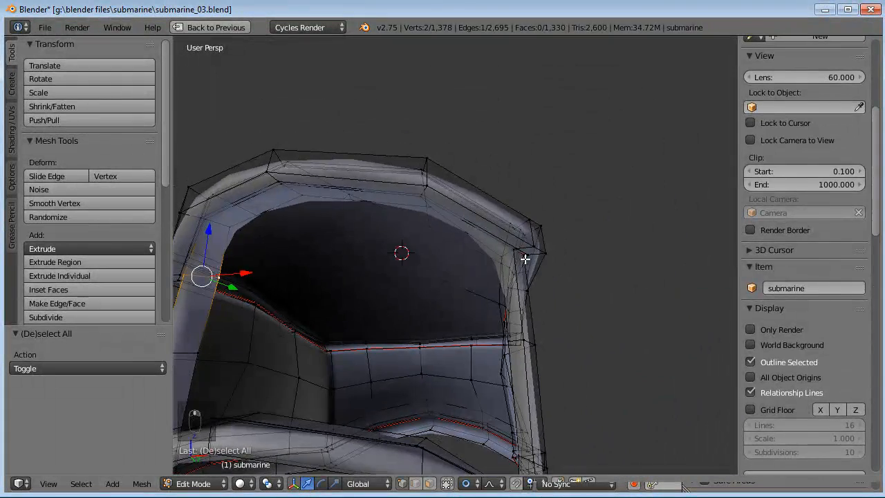
middle_drag(471, 295, 477, 364)
middle_drag(458, 421, 424, 317)
scroll(424, 317, up, 2)
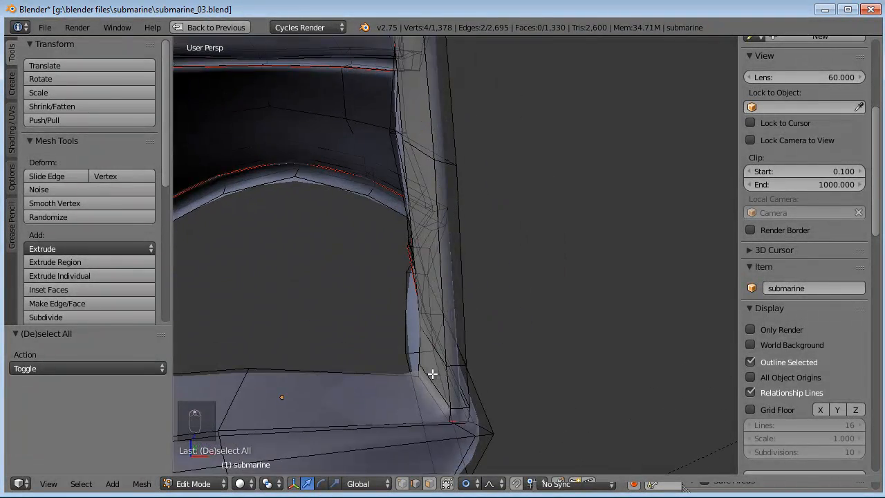
middle_drag(432, 403, 271, 393)
scroll(326, 361, down, 4)
key(ctrl+e)
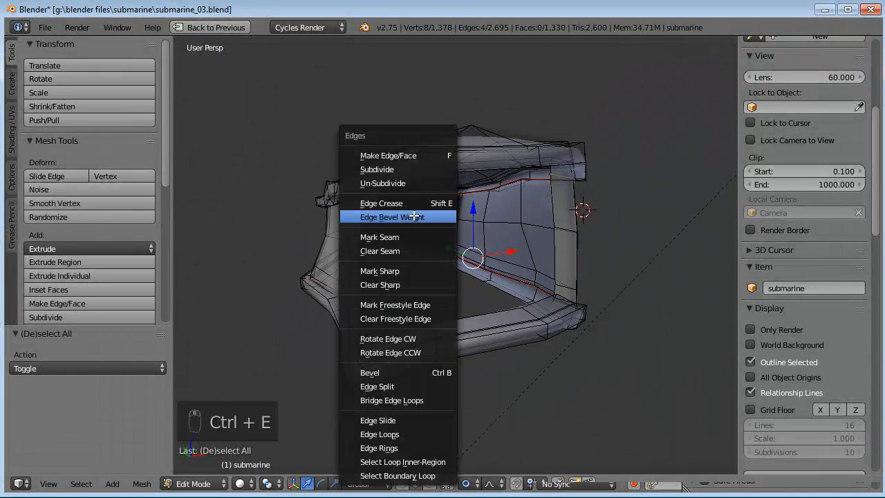
click(415, 236)
middle_drag(415, 237, 456, 306)
key(a)
Step: Mark the edge loop between the cabin's roof surface and its surrounding rim as a seam and clear the selection
scroll(371, 267, up, 4)
scroll(411, 305, up, 2)
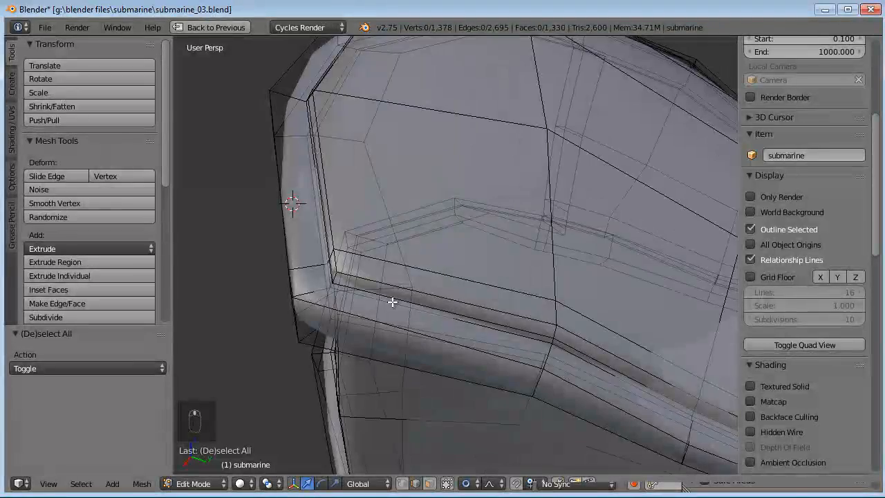
alt+right_click(343, 283)
scroll(415, 289, down, 3)
shift+middle_drag(601, 285, 439, 289)
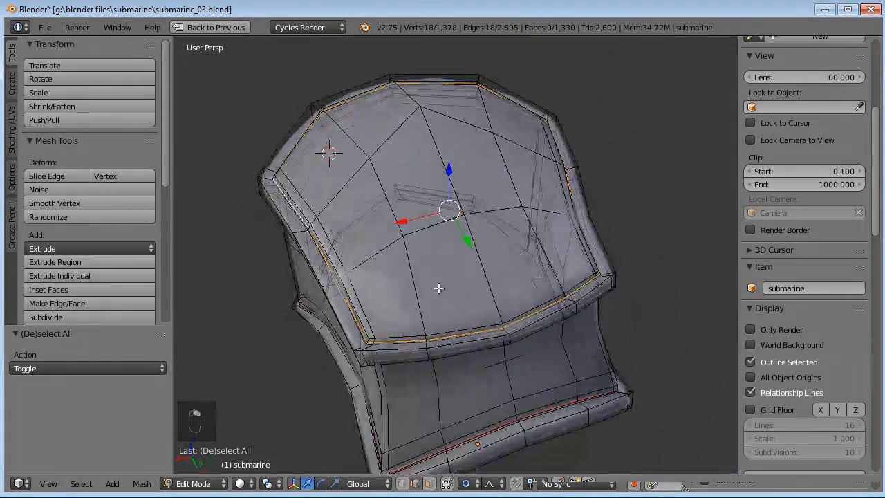
key(ctrl+e)
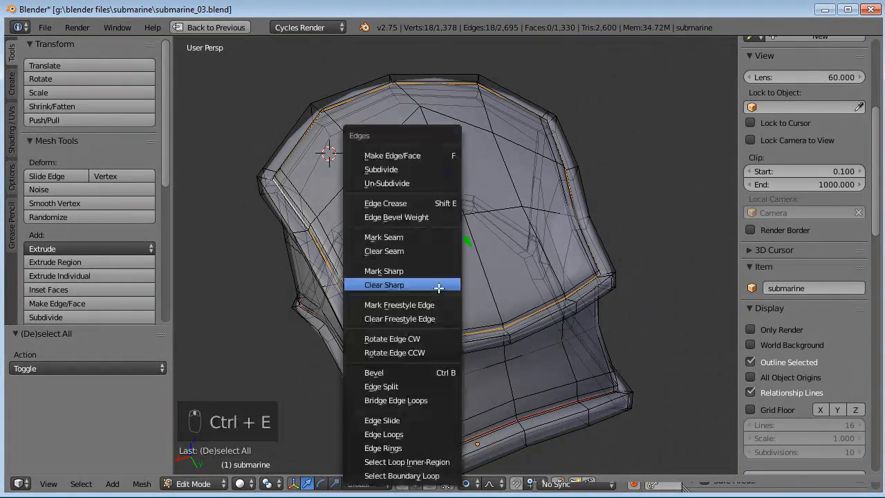
click(410, 237)
key(a)
scroll(495, 273, down, 3)
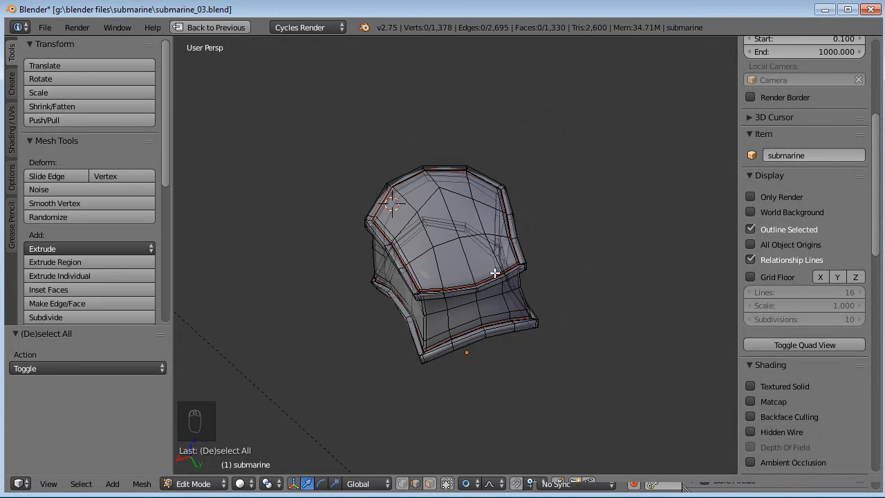
key(alt+j)
key(alt+j)
key(alt+j)
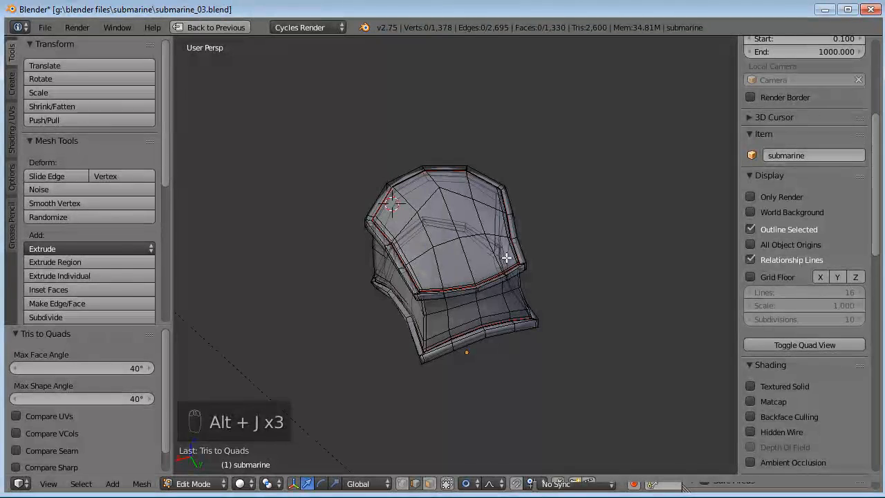
Step: Reveal the hidden parts of the submarine mesh and clear the selection
key(alt+h)
key(a)
scroll(369, 182, down, 3)
middle_drag(369, 181, 523, 128)
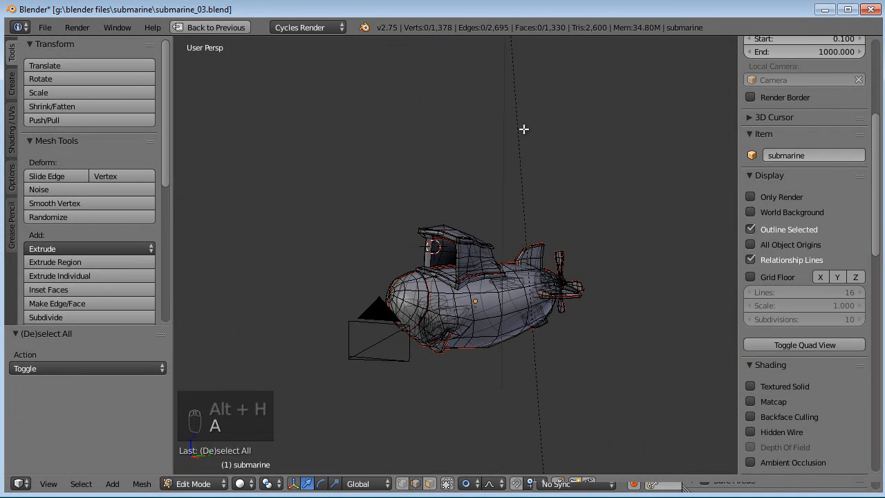
Step: Restore the multi-area layout, split the 3D view and turn the new area into a widened UV/Image Editor
key(ctrl+Down)
drag(623, 178, 721, 178)
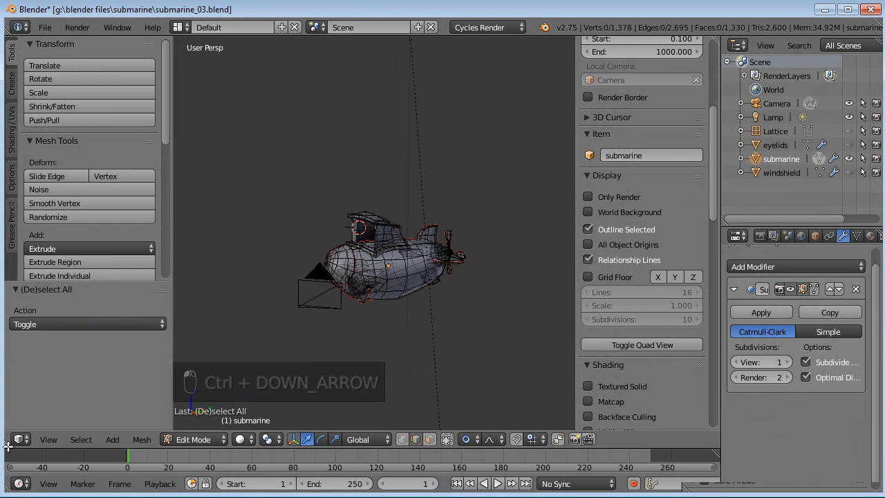
drag(6, 446, 203, 451)
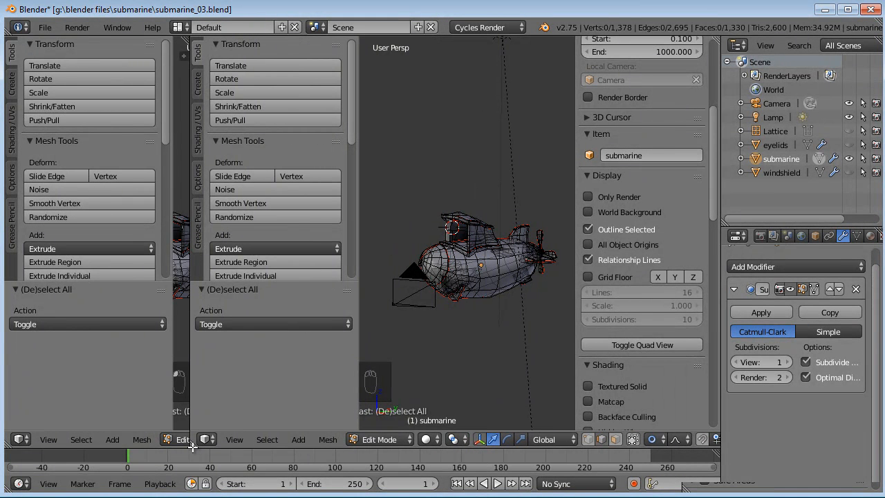
click(20, 439)
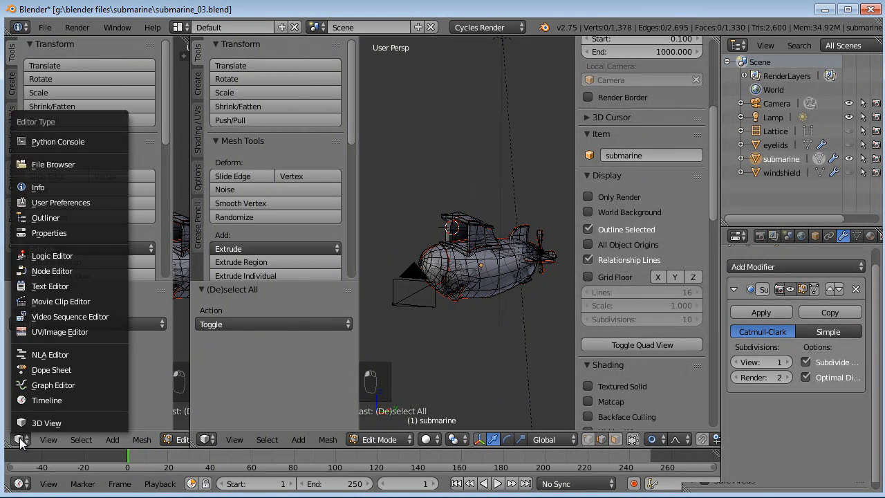
click(62, 331)
drag(190, 334, 248, 337)
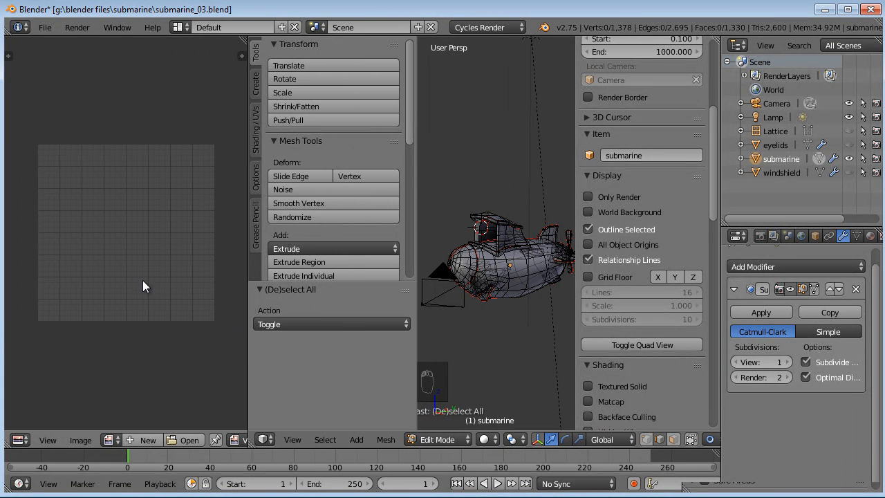
Step: Select the whole submarine mesh, unwrap it along its seams and inspect the UV layout
key(a)
middle_drag(518, 283, 594, 287)
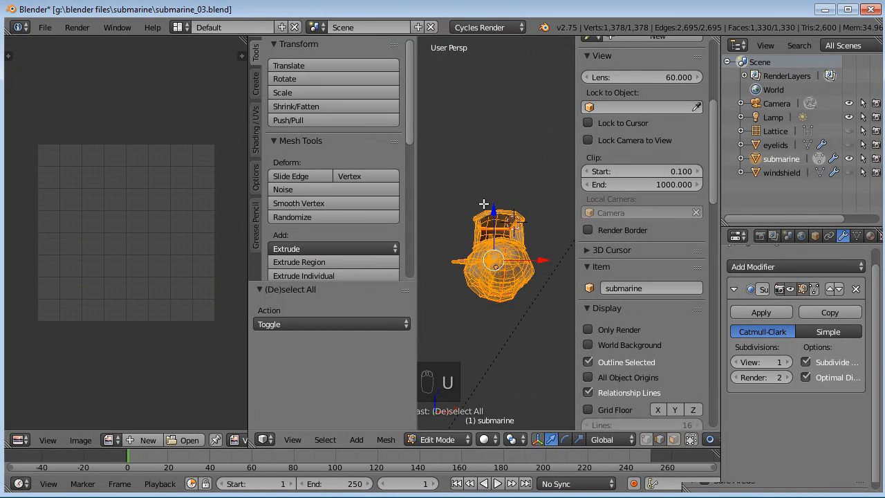
key(u)
click(492, 154)
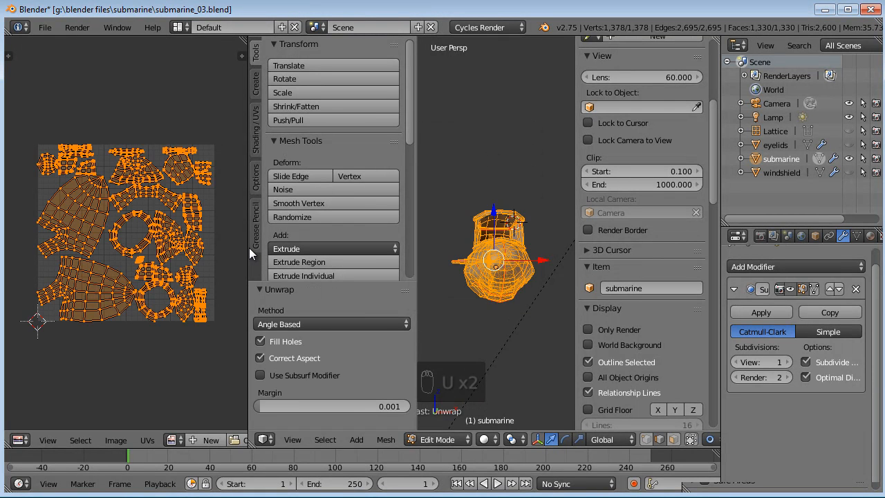
drag(249, 247, 335, 252)
scroll(260, 272, up, 4)
scroll(228, 242, down, 3)
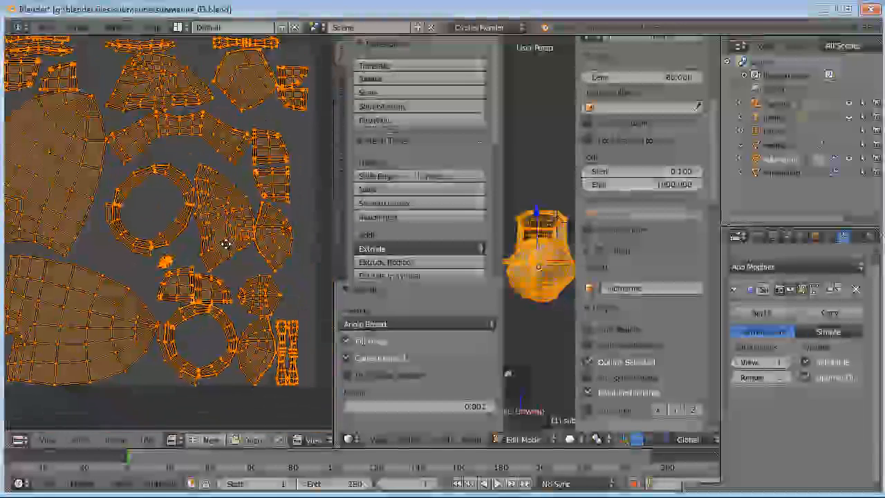
middle_drag(218, 240, 254, 308)
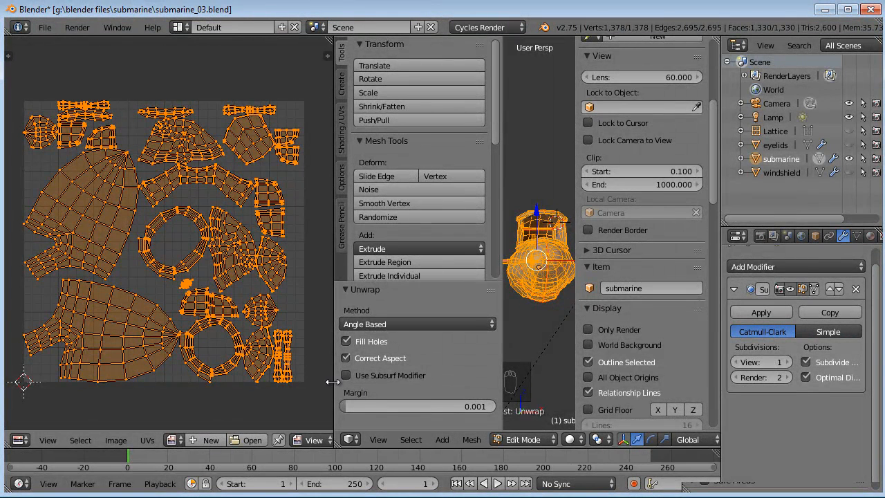
drag(329, 382, 233, 380)
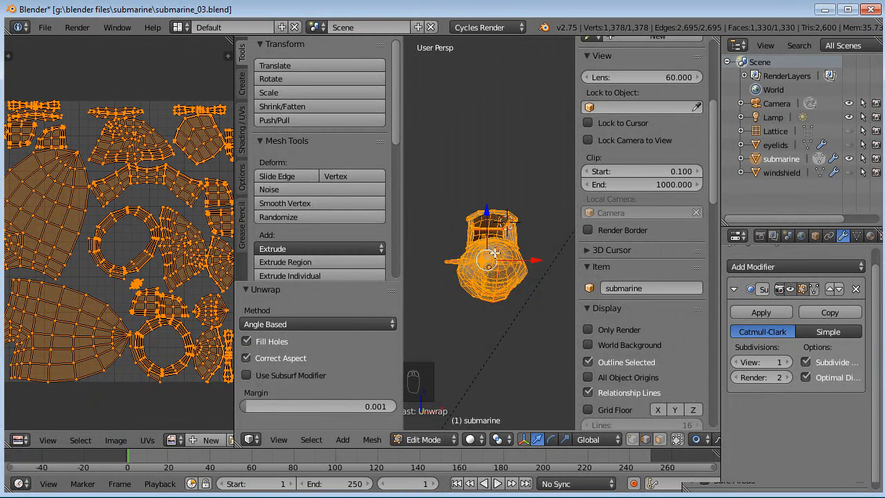
Step: Leave mesh editing and switch the submarine to Texture Paint mode
key(Tab)
click(453, 439)
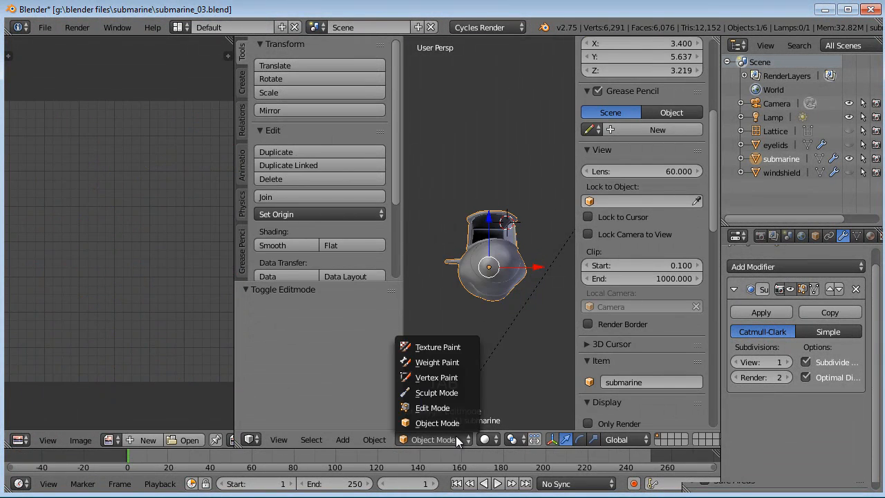
click(448, 347)
middle_drag(486, 305, 468, 300)
Step: Add a Diffuse Color paint slot of 2048 × 2048 px with the Color Grid generated type and view it on the submarine
click(305, 116)
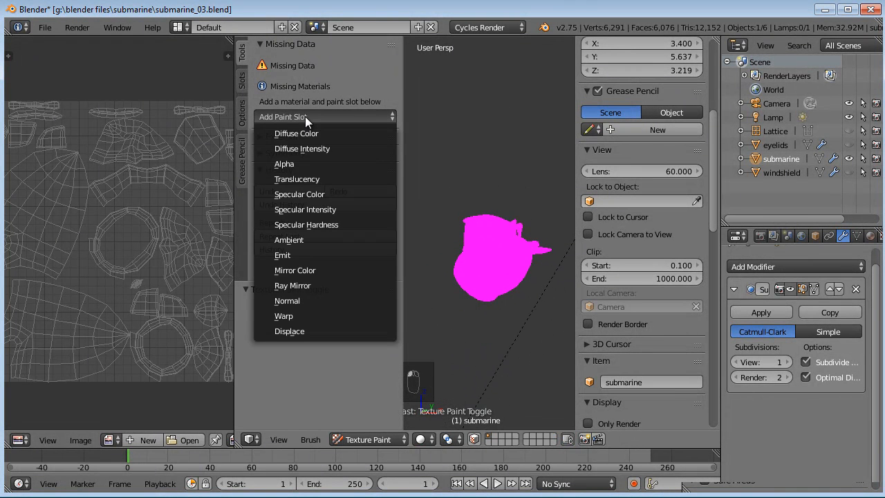
click(309, 134)
click(357, 141)
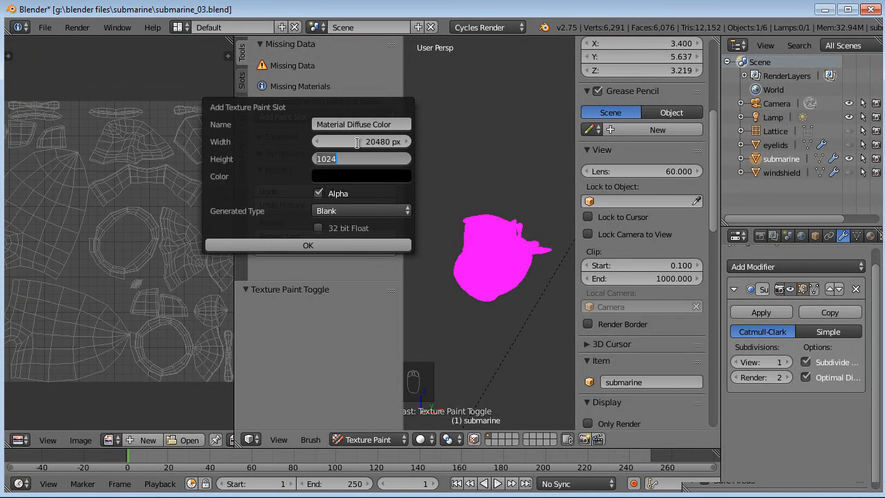
click(375, 141)
click(375, 142)
click(352, 141)
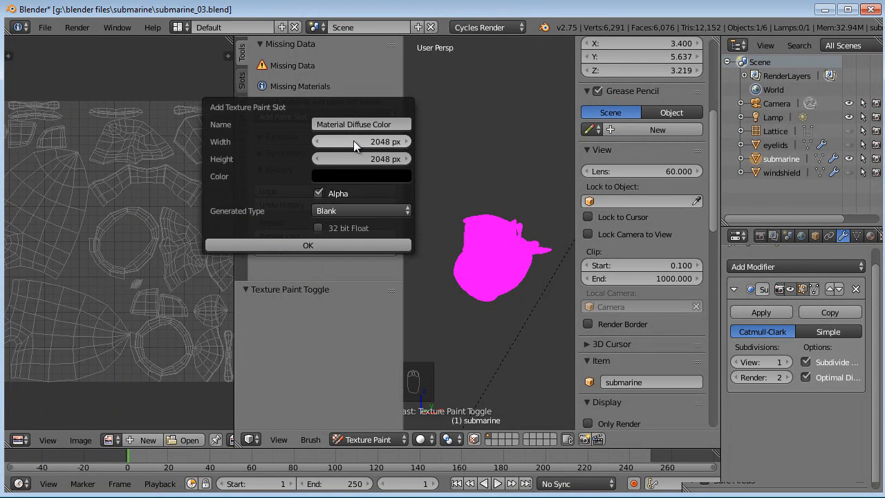
click(346, 214)
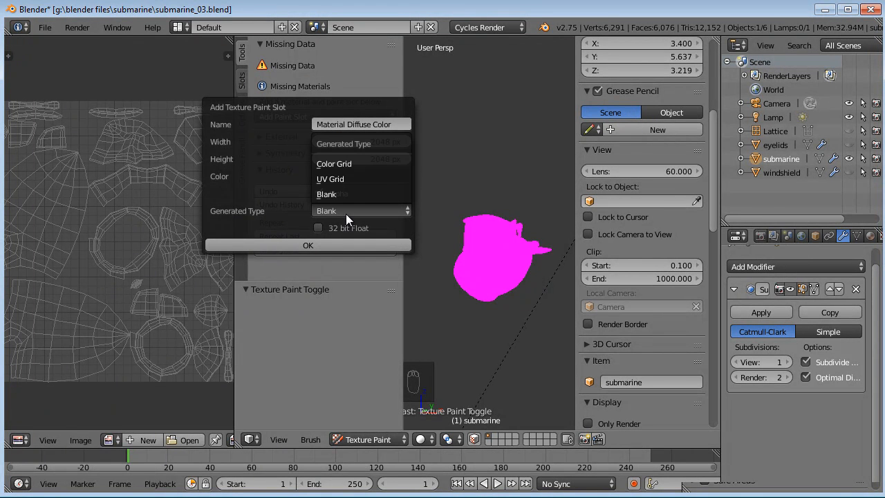
click(342, 163)
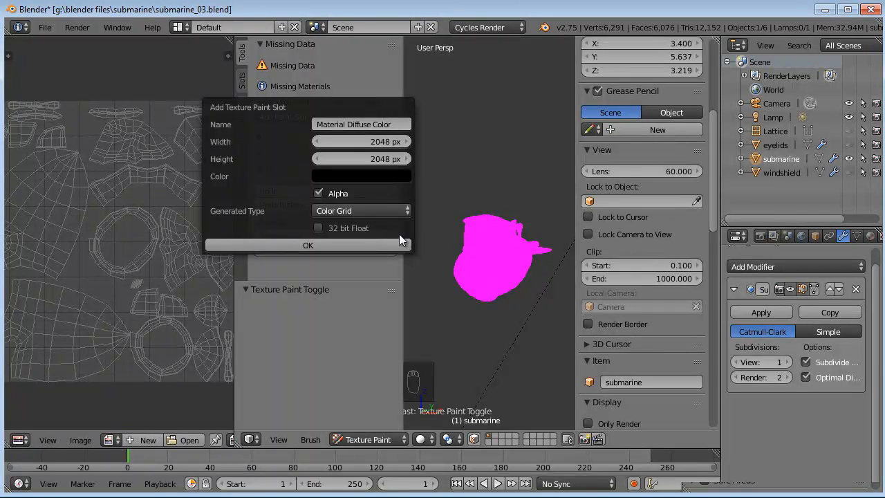
click(308, 245)
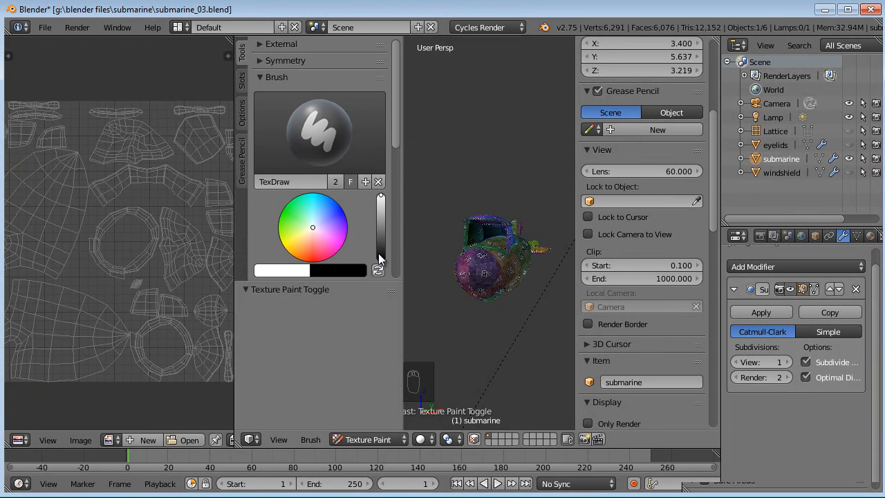
scroll(565, 260, up, 2)
scroll(503, 279, up, 3)
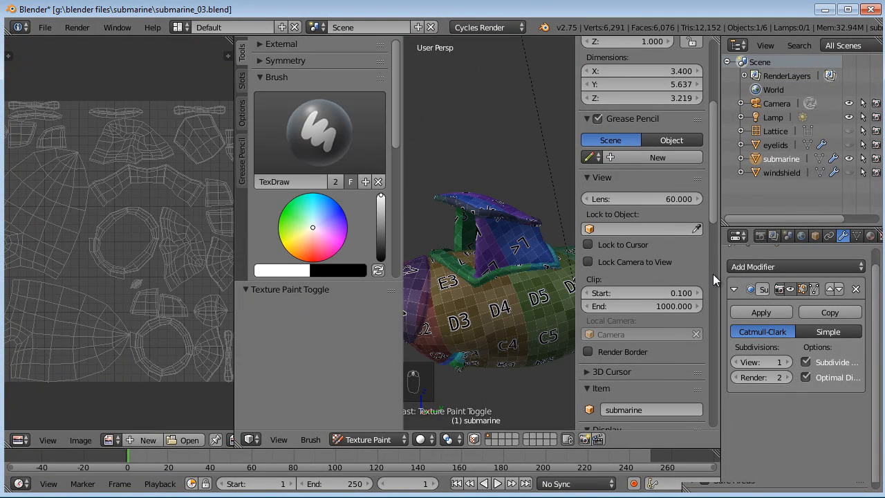
Step: Enlarge the 3D view at the properties column's expense and show the Material Diffuse Color image in the UV/Image Editor
drag(716, 279, 801, 280)
click(109, 440)
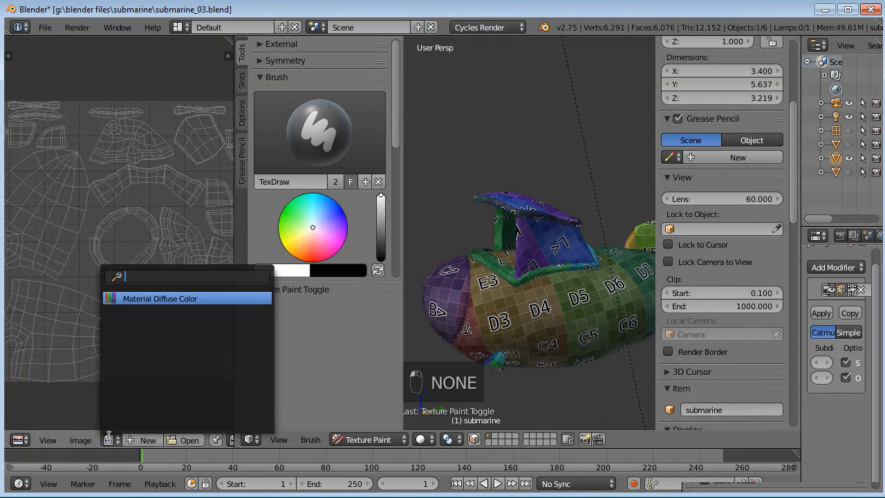
click(132, 299)
scroll(127, 296, down, 8)
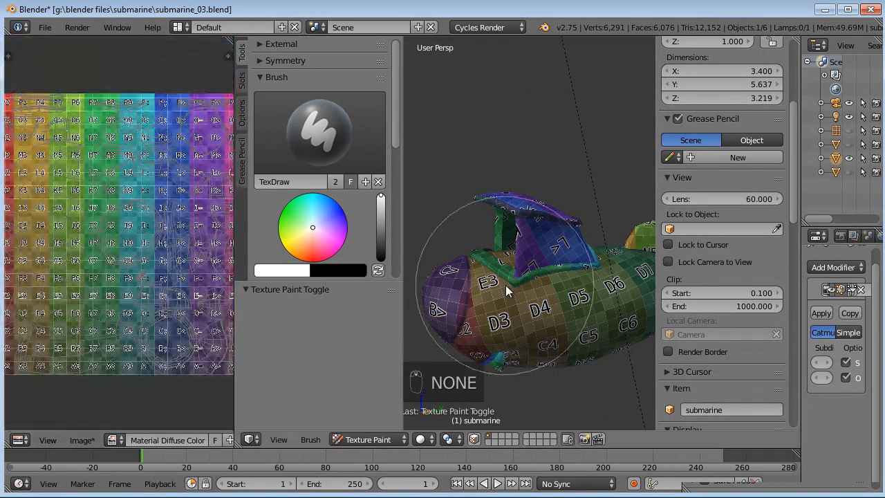
Step: Inspect the color grid on the submarine and set the 3D view to the right orthographic view
middle_drag(524, 275, 544, 278)
mouse_move(536, 302)
middle_down()
mouse_move(647, 300)
mouse_move(590, 207)
mouse_move(489, 227)
mouse_move(520, 265)
mouse_move(459, 291)
mouse_move(502, 288)
mouse_move(426, 340)
mouse_move(565, 328)
mouse_move(596, 295)
middle_up()
key(KP_3)
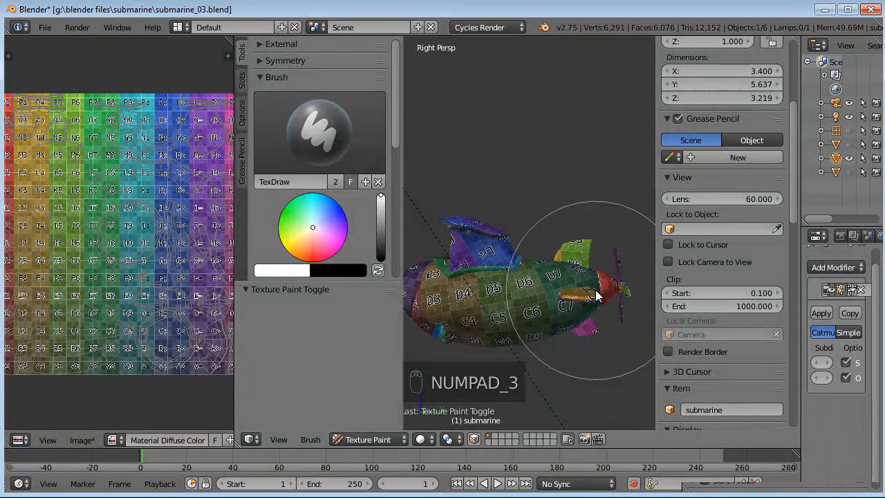
key(KP_5)
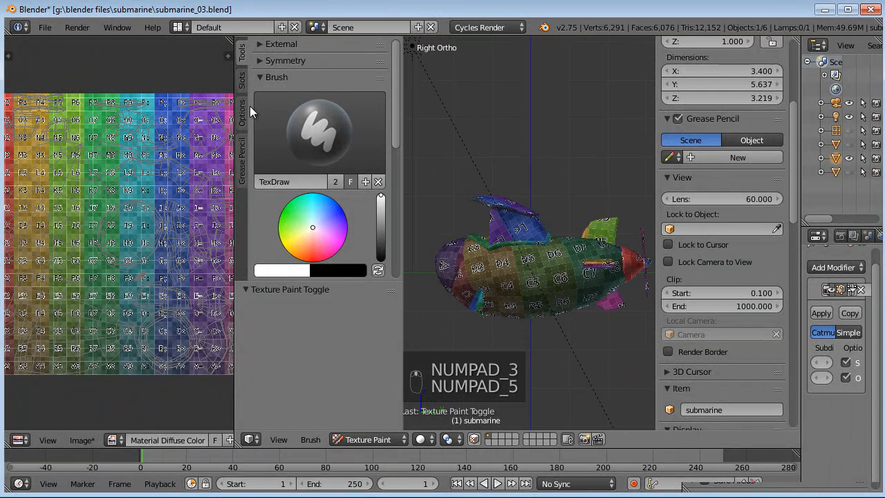
Step: Check the available paint slots and set the TexDraw brush color to a muted gray-violet
click(242, 79)
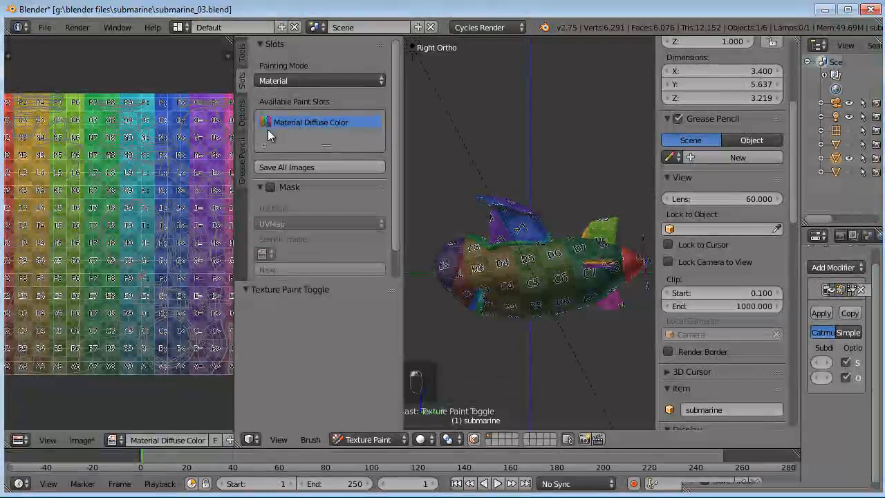
click(242, 56)
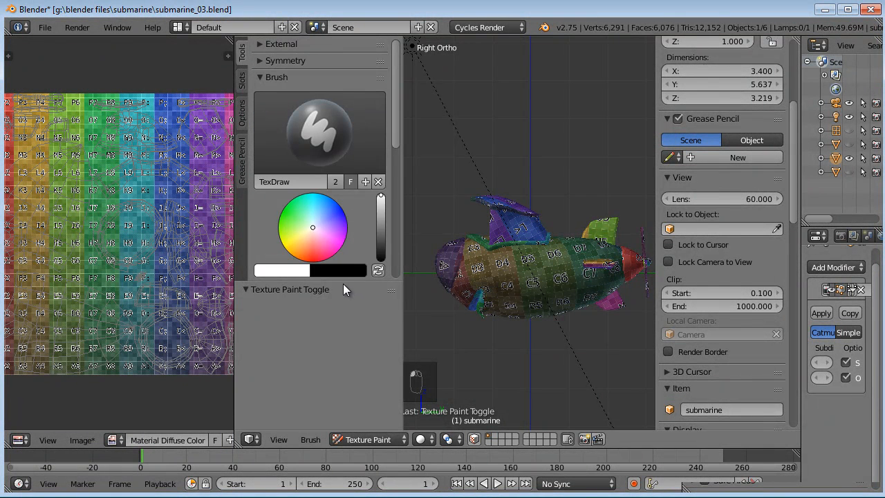
click(316, 136)
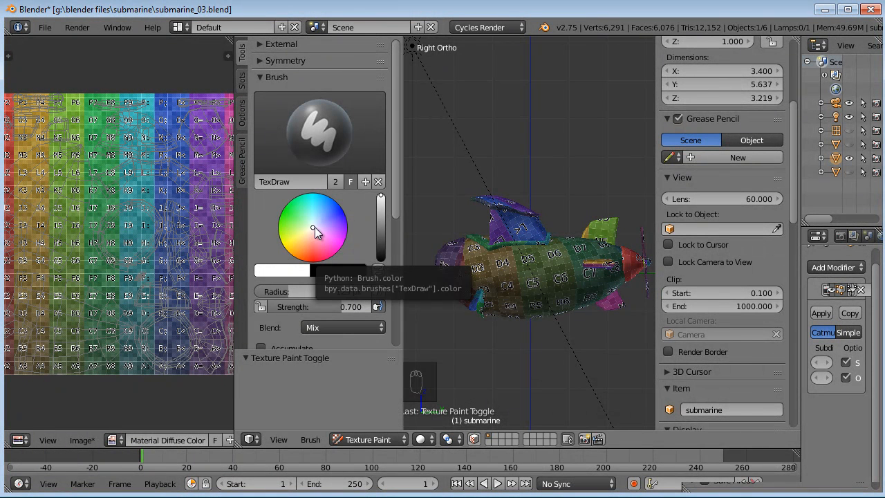
drag(386, 200, 385, 223)
click(316, 225)
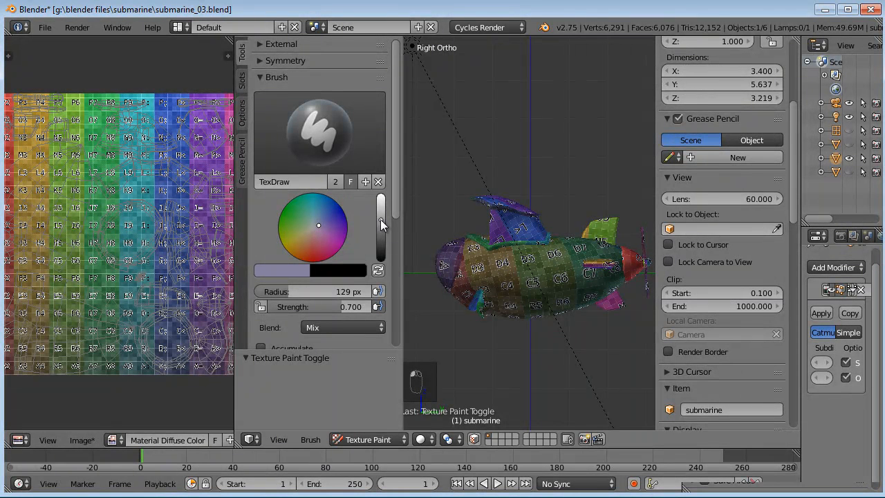
Step: Turn off the Occlude, Cull and Normal options of Project Paint
click(243, 116)
click(260, 274)
click(261, 290)
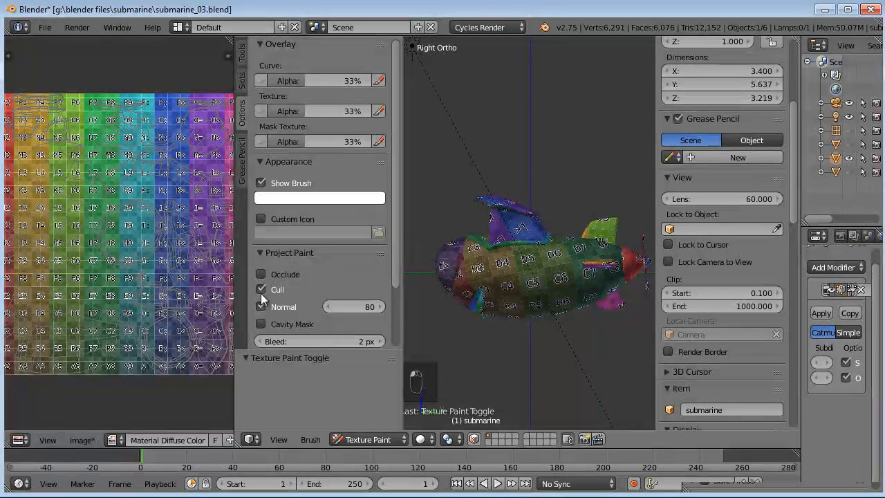
click(261, 306)
Step: Widen the 3D view against the UV/Image Editor and turn Normal, Cull and Occlude back on for Project Paint
drag(236, 304, 167, 304)
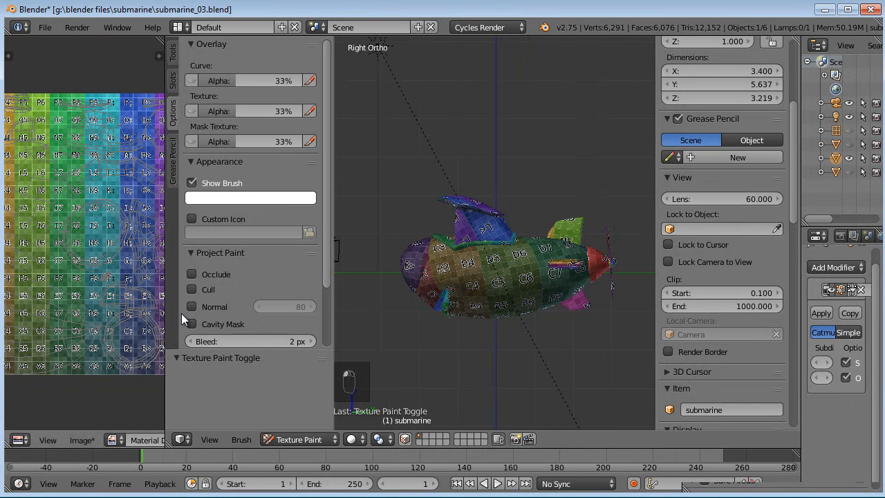
click(191, 306)
click(192, 290)
click(191, 274)
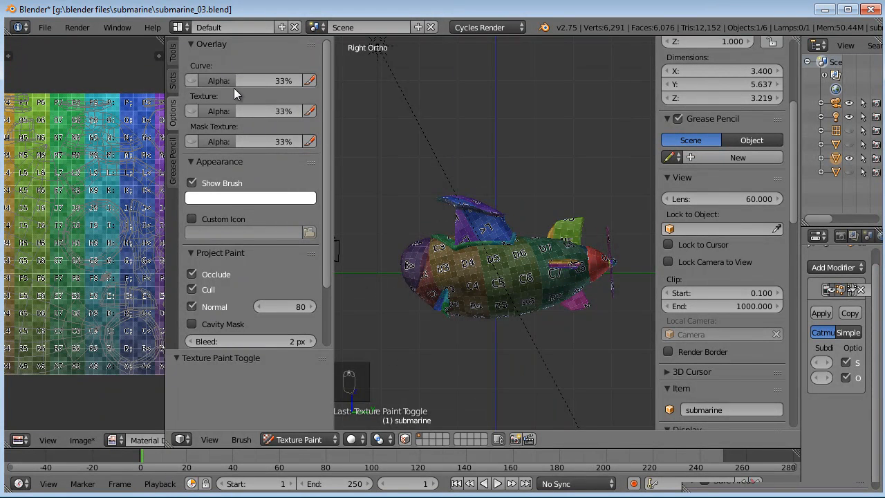
Step: Set the brush strength to 1.000 and its radius to 76 px
click(173, 61)
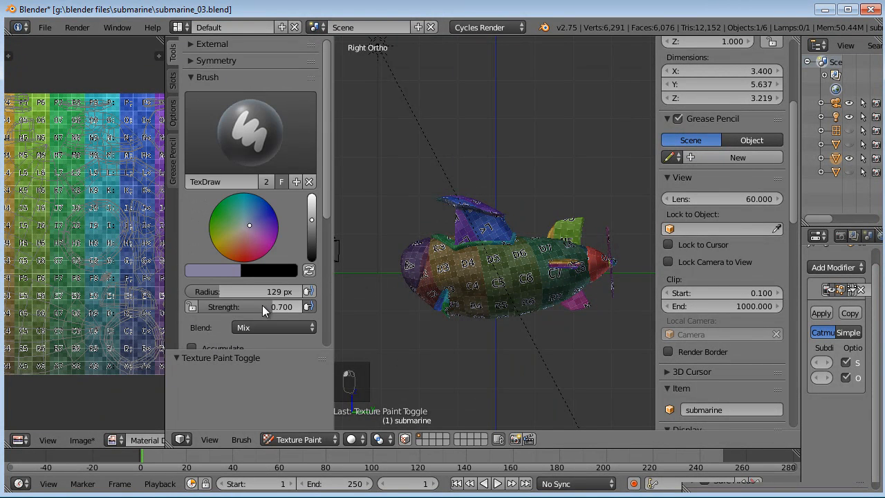
drag(297, 308, 304, 308)
drag(226, 295, 209, 293)
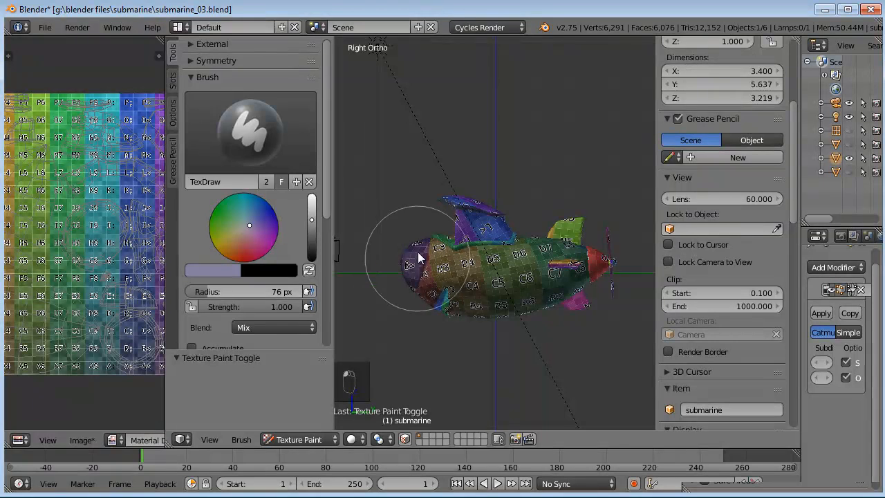
Step: Paint the submarine's nose gray-violet from the side, check the far side and return to the right view
mouse_move(421, 292)
mouse_down()
mouse_move(420, 317)
mouse_move(418, 247)
mouse_move(418, 323)
mouse_up()
middle_drag(403, 311, 448, 305)
key(KP_3)
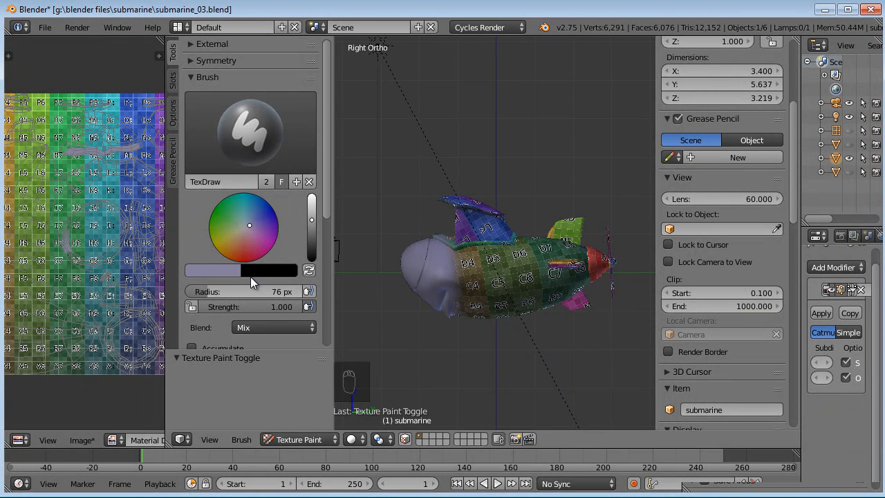
Step: Disable Occlude, Cull and Normal in Project Paint so that strokes go through the whole mesh
click(174, 111)
click(219, 276)
click(211, 289)
click(211, 308)
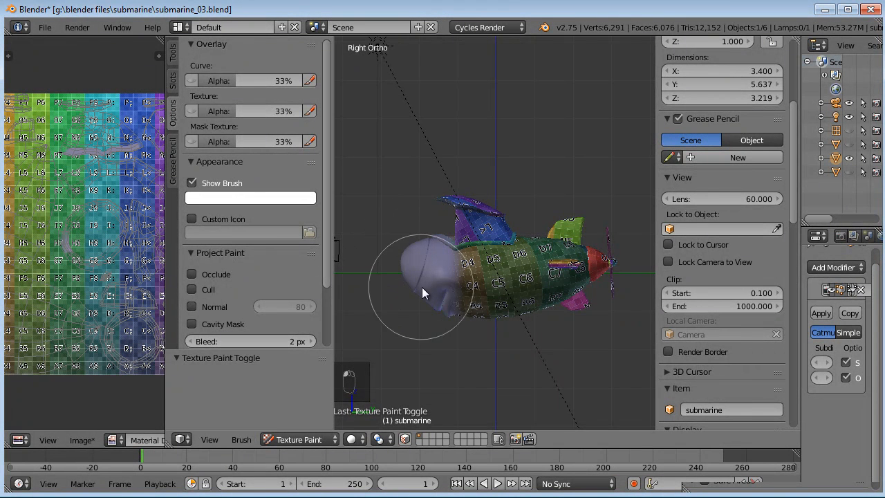
Step: Paint the entire submarine gray-violet from the right side view and check it from the front
middle_drag(432, 215, 493, 302)
key(KP_3)
mouse_move(493, 299)
mouse_down()
mouse_move(466, 203)
mouse_move(494, 241)
mouse_move(477, 298)
mouse_move(497, 261)
mouse_move(545, 278)
mouse_move(564, 301)
mouse_move(564, 228)
mouse_move(607, 240)
mouse_move(614, 298)
mouse_move(484, 302)
mouse_move(417, 265)
mouse_up()
mouse_move(417, 265)
middle_down()
mouse_move(446, 255)
mouse_move(635, 250)
mouse_move(630, 256)
middle_up()
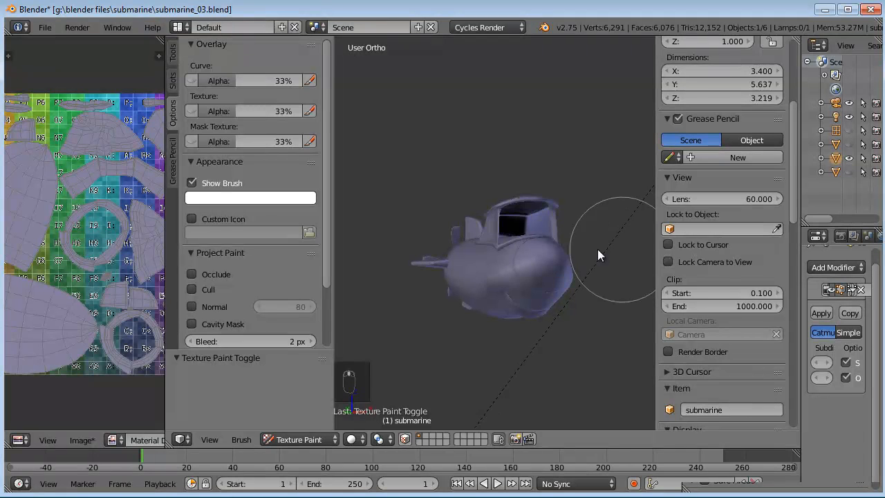
Step: Enlarge the UV/Image Editor and examine how the paint meets the UV island edges at close range
scroll(130, 236, up, 7)
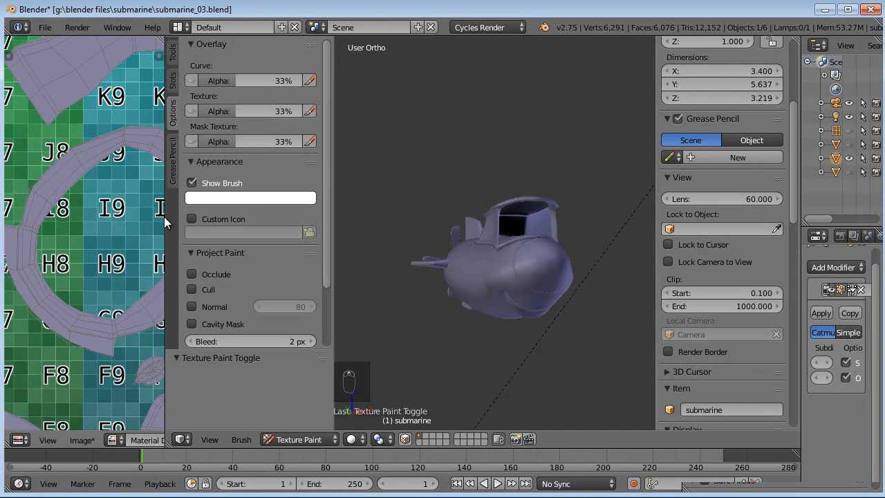
drag(164, 215, 377, 215)
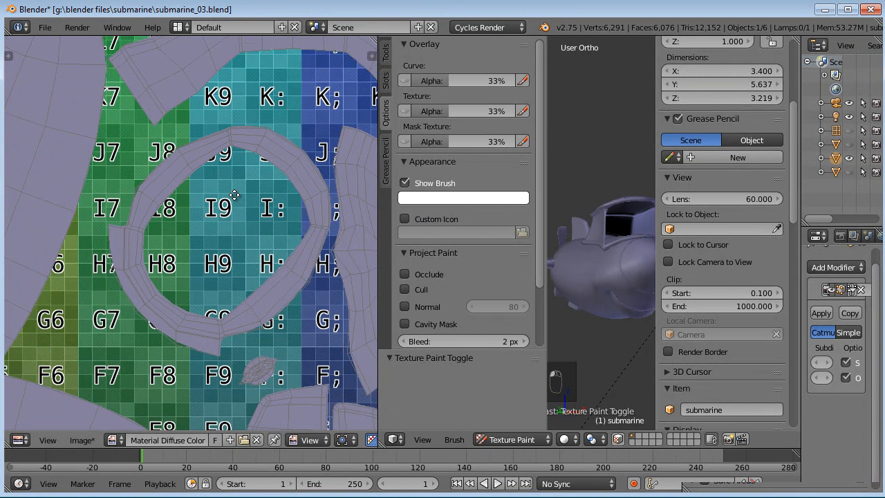
scroll(148, 304, up, 3)
middle_drag(281, 226, 154, 125)
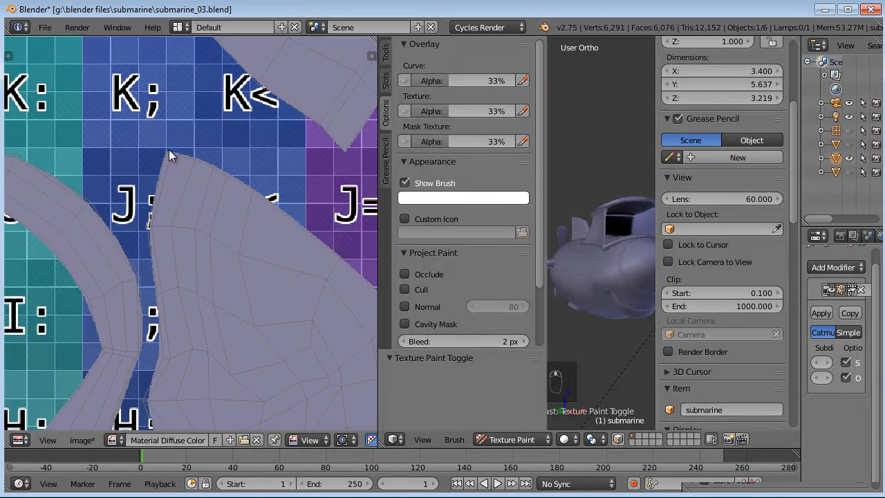
scroll(173, 158, up, 3)
middle_drag(164, 161, 212, 163)
scroll(191, 193, up, 3)
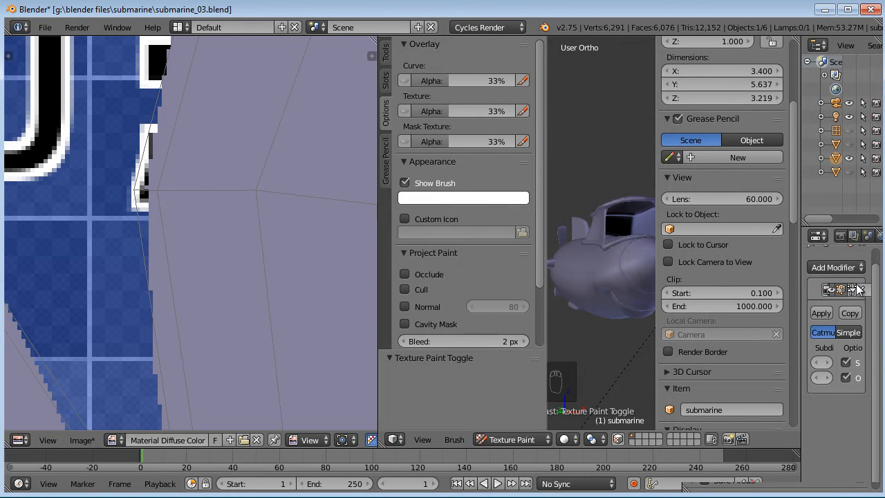
Step: Turn off the Subdivision Surface modifier's viewport display and try to paint over the seam gap on the submarine's nose
drag(802, 311, 735, 305)
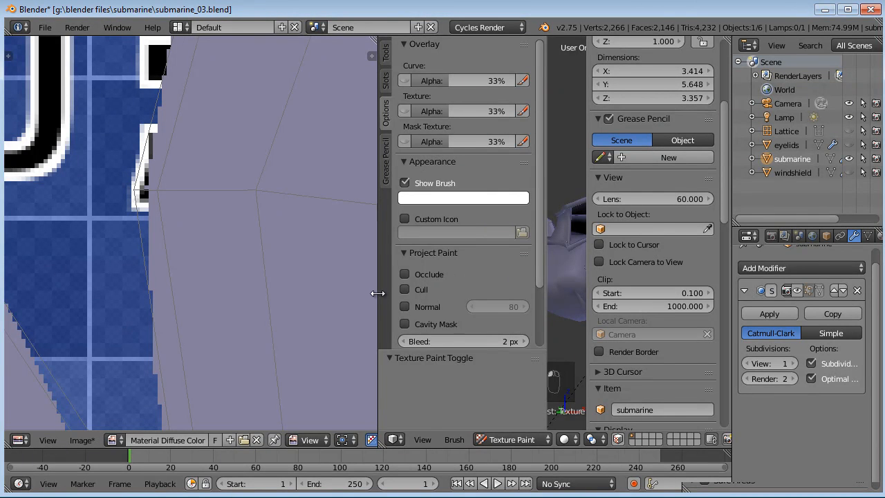
drag(378, 293, 201, 292)
scroll(443, 267, up, 5)
middle_drag(463, 267, 467, 213)
drag(458, 283, 462, 265)
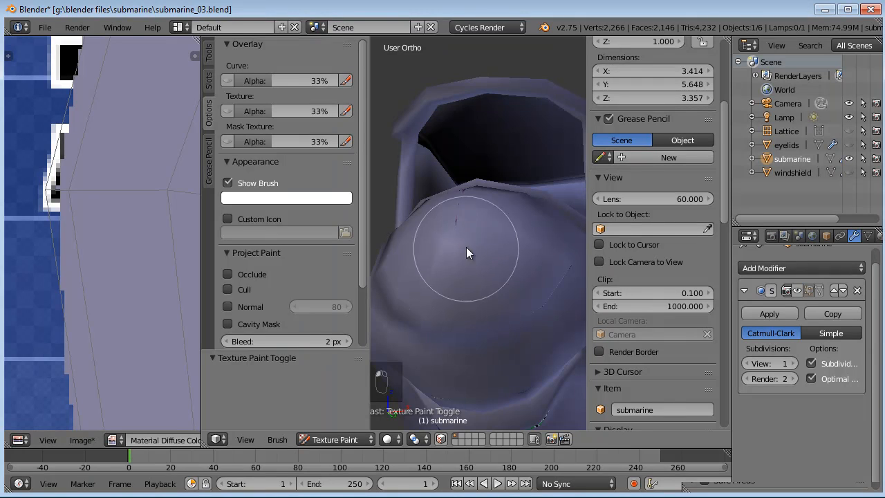
Step: Set the Project Paint bleed to 8 px and paint over the nose seam again
click(346, 340)
click(346, 341)
click(346, 340)
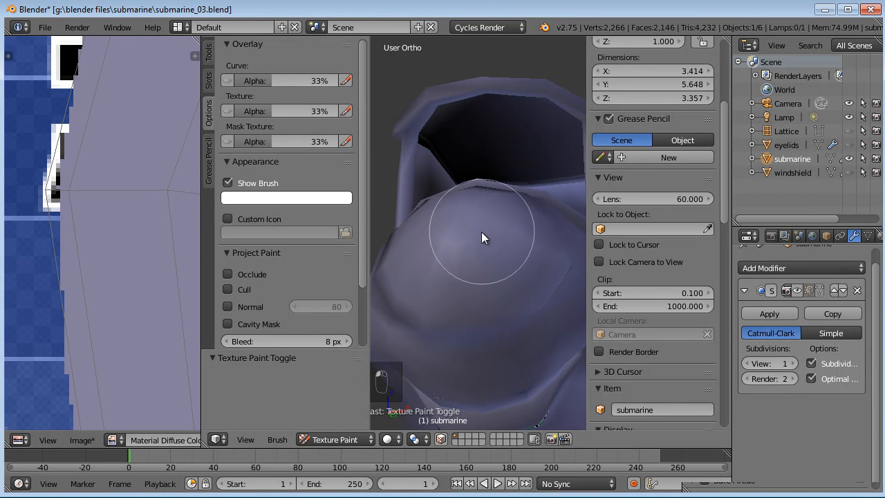
scroll(482, 229, down, 3)
scroll(416, 248, down, 3)
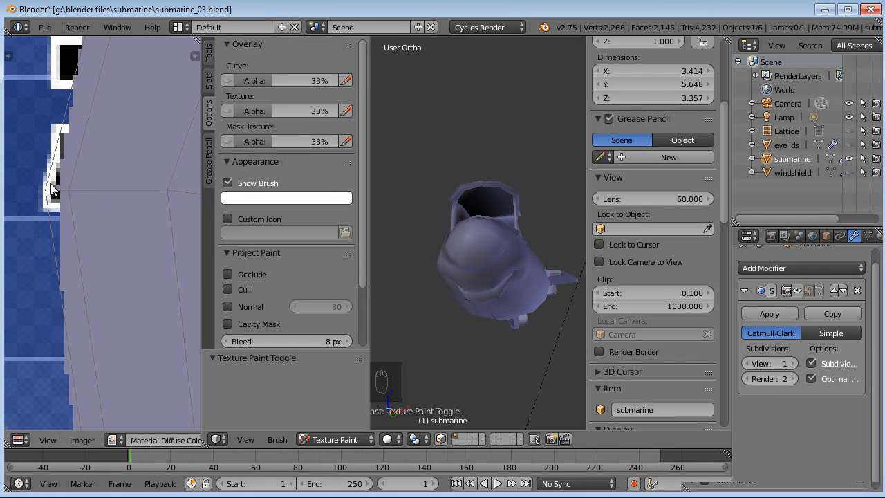
Step: Repaint the submarine from the right side view with the larger bleed and check the result
scroll(73, 191, down, 8)
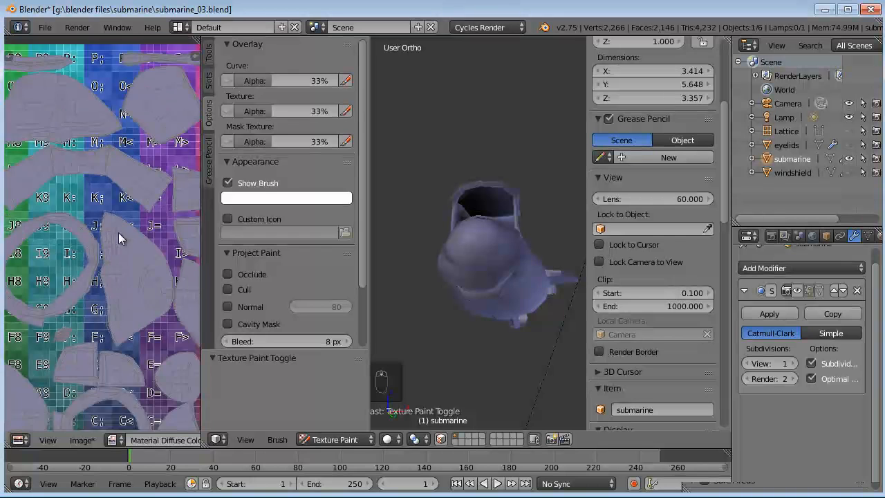
key(KP_3)
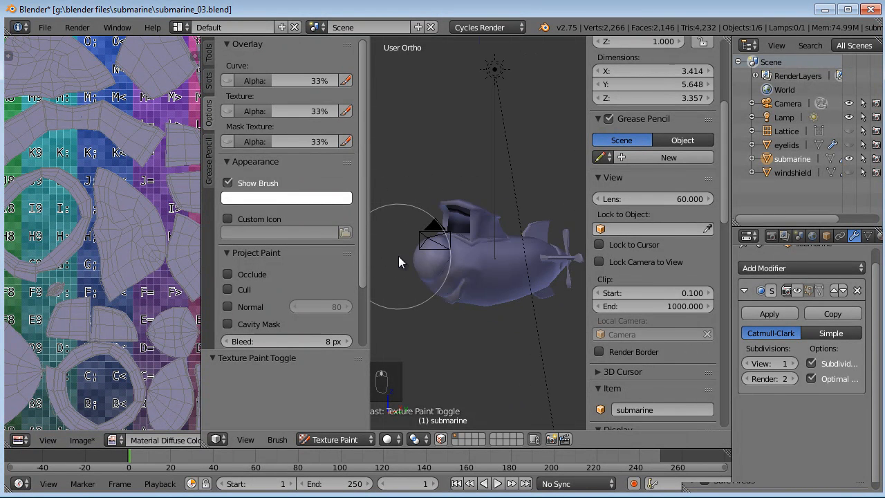
drag(450, 201, 429, 256)
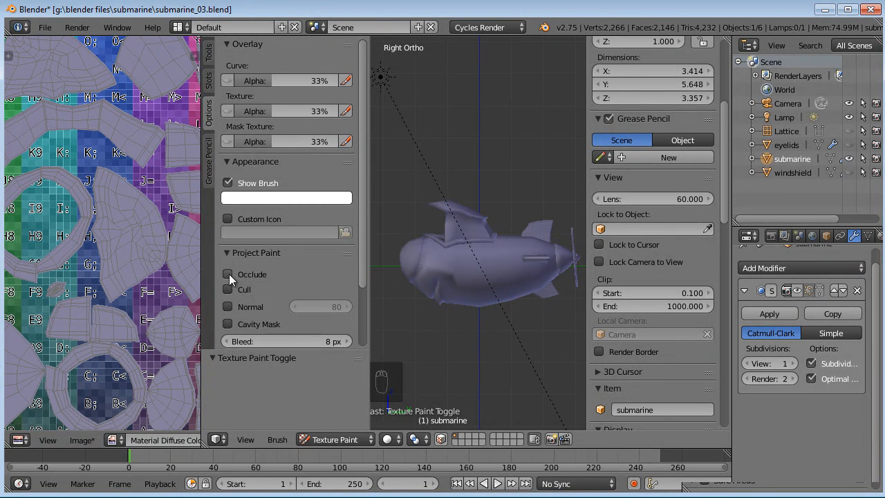
mouse_move(445, 276)
middle_down()
mouse_move(555, 273)
mouse_move(585, 303)
mouse_move(367, 249)
mouse_move(499, 312)
mouse_move(524, 250)
mouse_move(445, 255)
mouse_move(573, 238)
mouse_move(554, 235)
middle_up()
Step: Narrow the tool shelf slightly and set the brush color to a darker, more saturated blue
drag(370, 260, 360, 257)
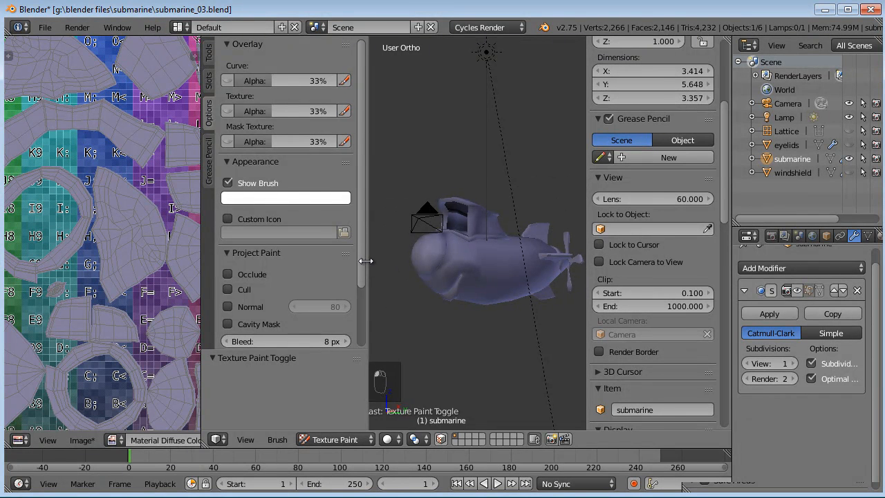
scroll(468, 257, up, 2)
mouse_move(454, 264)
middle_down()
mouse_move(491, 254)
mouse_move(477, 265)
middle_up()
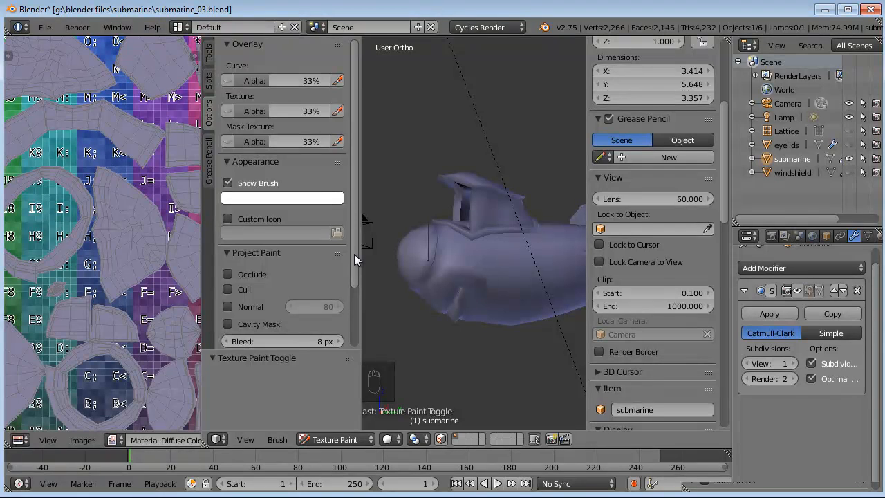
click(209, 60)
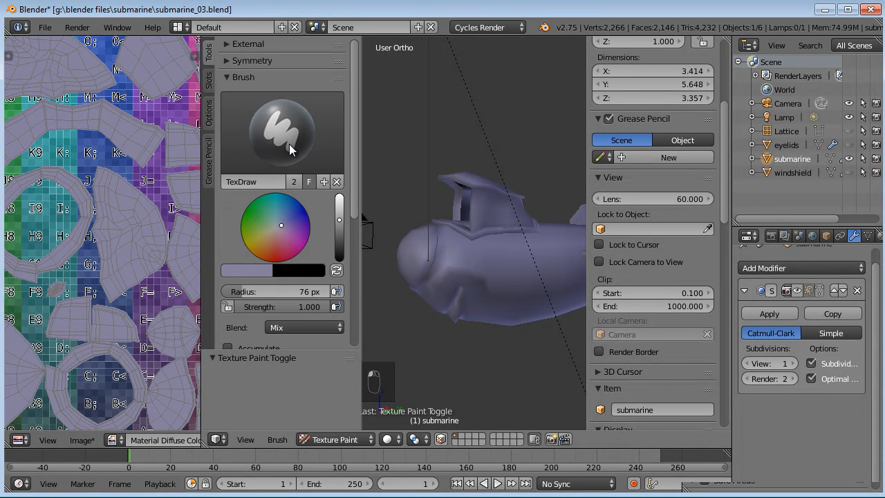
drag(340, 220, 340, 226)
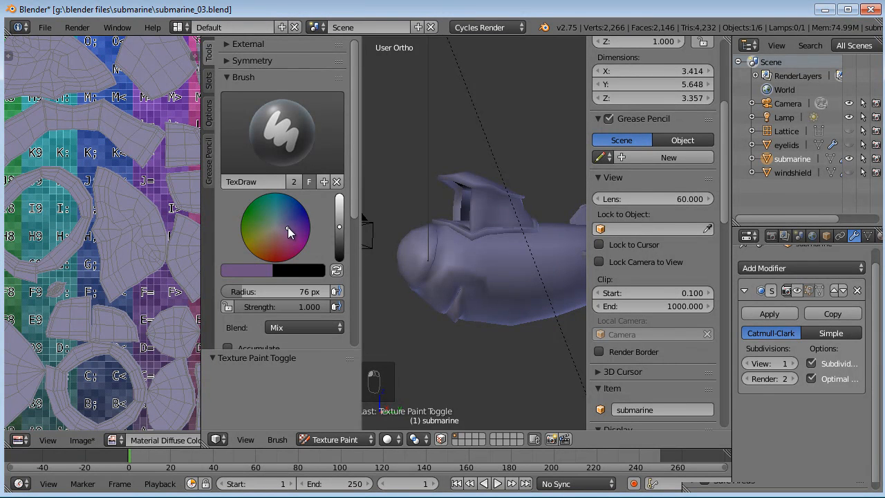
click(339, 230)
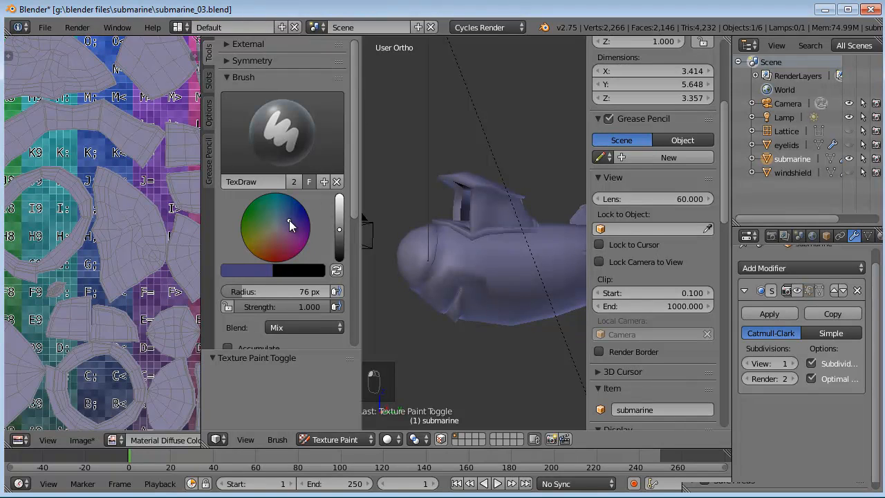
click(339, 226)
Step: Widen the UV/Image Editor, narrow the tool shelf further and return the submarine to the right orthographic view
drag(203, 322, 252, 318)
drag(408, 307, 338, 307)
middle_drag(472, 298, 446, 295)
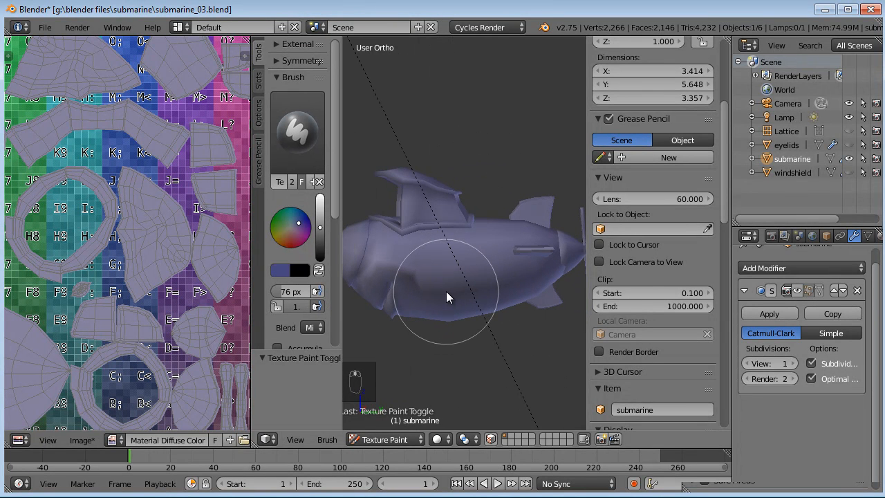
key(KP_3)
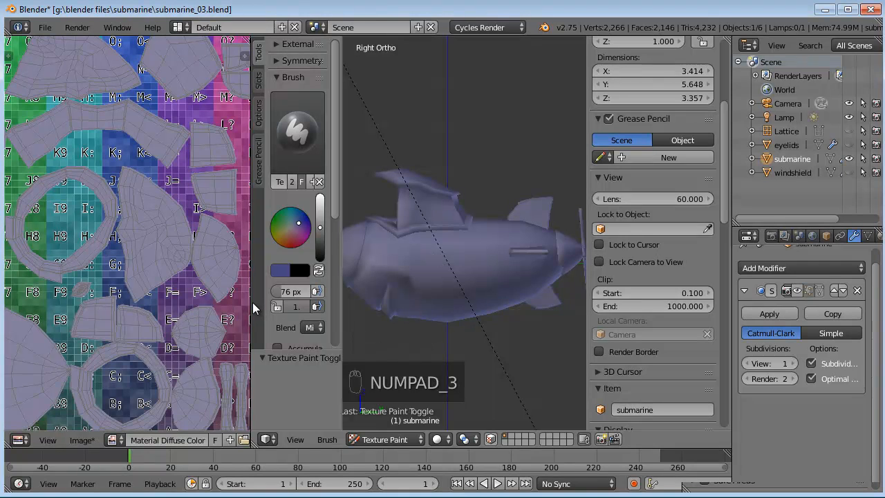
drag(251, 302, 290, 304)
middle_drag(215, 343, 189, 233)
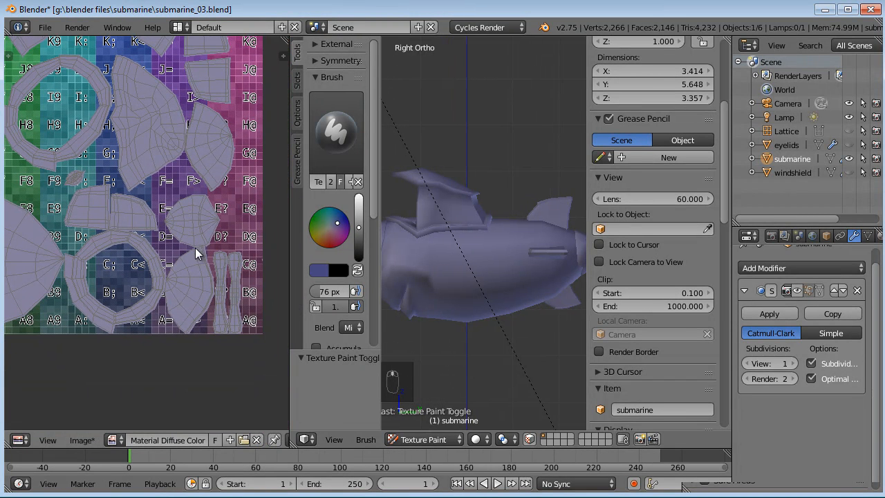
Step: Widen the tool shelf to show the full brush settings and frame the submarine's nose beside the enlarged UV islands
scroll(186, 280, up, 4)
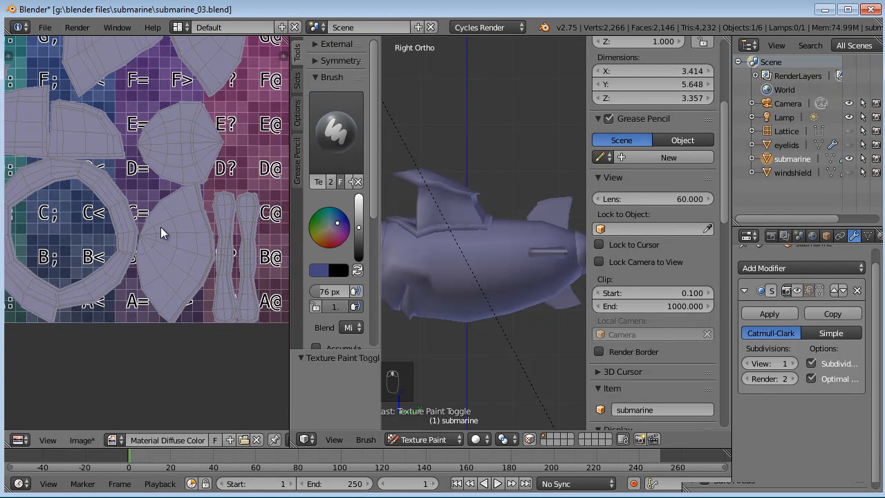
middle_drag(169, 230, 149, 222)
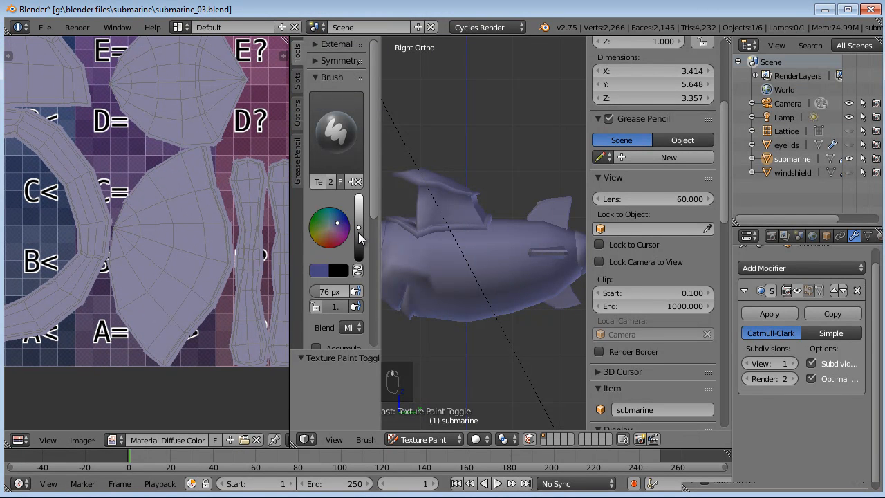
drag(379, 291, 419, 292)
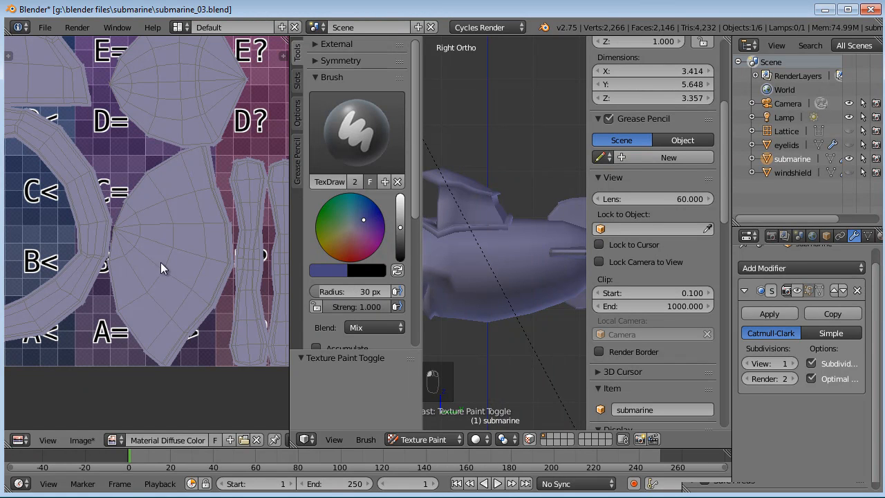
shift+middle_drag(480, 265, 508, 244)
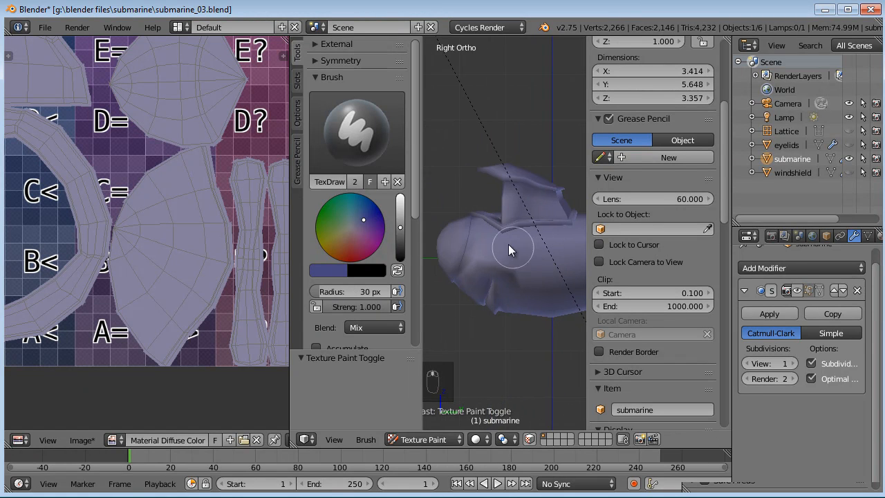
drag(482, 250, 451, 283)
mouse_move(489, 262)
middle_down()
mouse_move(509, 284)
mouse_move(460, 288)
middle_up()
key(ctrl+z)
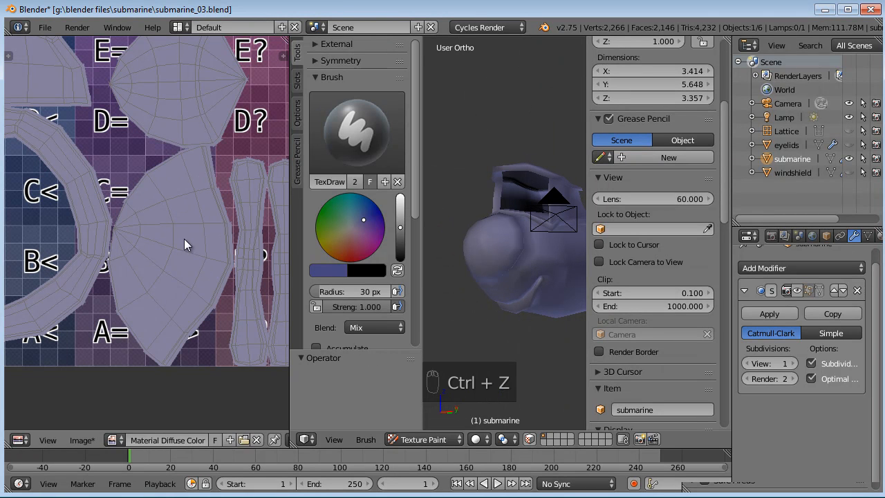
Step: Switch the UV/Image Editor from View to Paint mode with the fan-shaped island near the texture's lower right corner in view
scroll(184, 245, down, 1)
scroll(183, 255, up, 2)
middle_drag(112, 374, 125, 248)
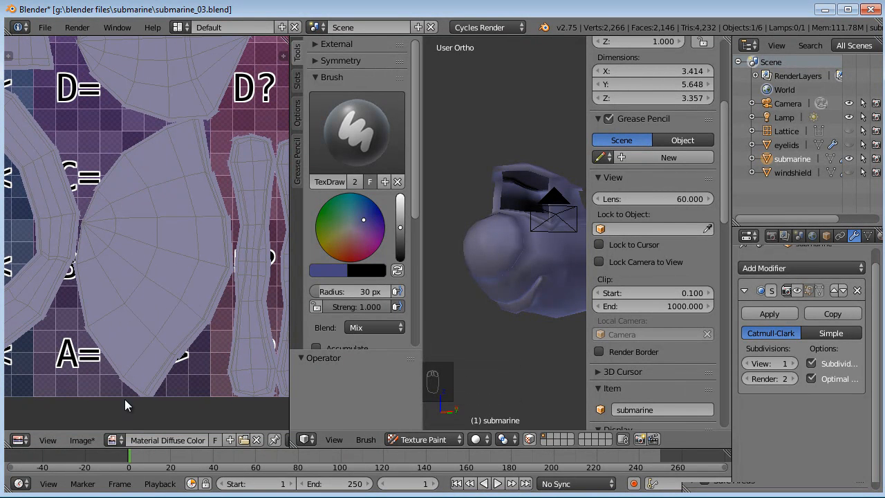
scroll(226, 444, down, 3)
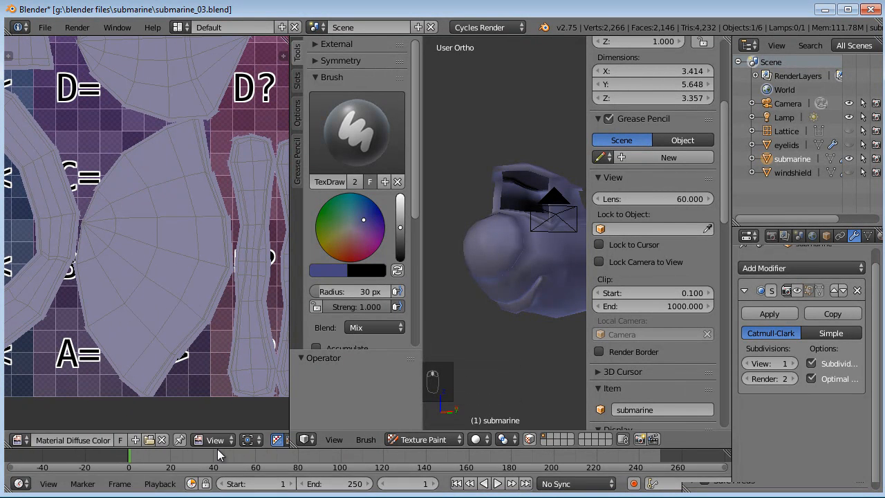
click(222, 440)
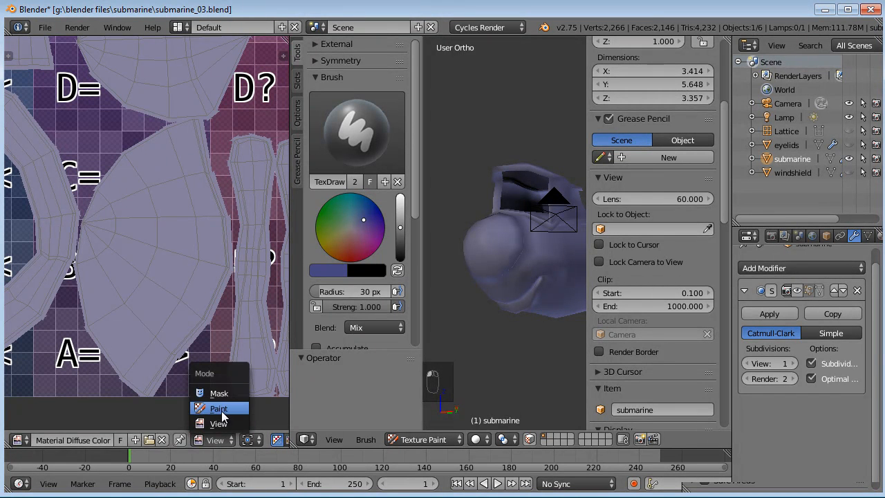
click(221, 411)
Step: Paint the fan-shaped UV island and the adjoining ring segment dark blue with the 30 px brush, covering past the island borders
mouse_move(104, 211)
mouse_down()
mouse_move(98, 229)
mouse_move(97, 208)
mouse_move(85, 278)
mouse_up()
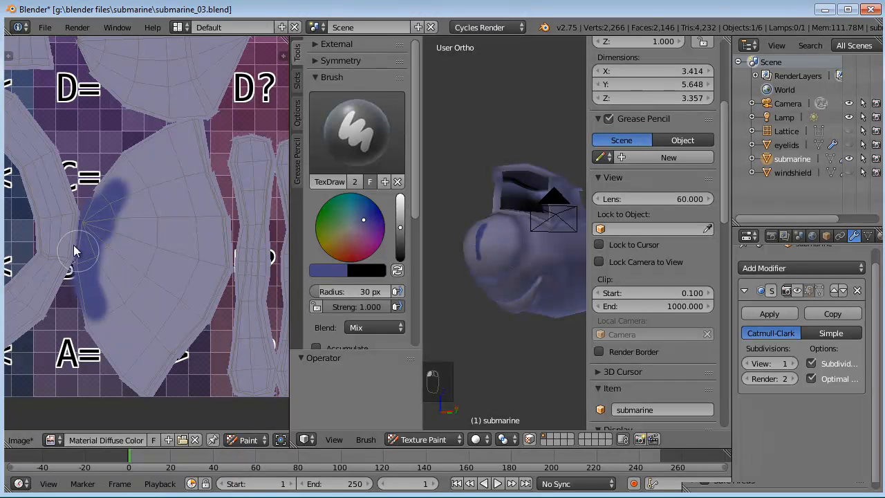
drag(64, 243, 55, 207)
mouse_move(501, 230)
middle_down()
mouse_move(459, 257)
mouse_move(536, 240)
mouse_move(453, 246)
mouse_move(501, 250)
mouse_move(521, 228)
mouse_move(539, 238)
middle_up()
scroll(520, 229, up, 3)
mouse_move(63, 177)
mouse_down()
mouse_move(33, 222)
mouse_move(57, 244)
mouse_move(92, 320)
mouse_up()
drag(142, 391, 203, 313)
drag(214, 255, 216, 231)
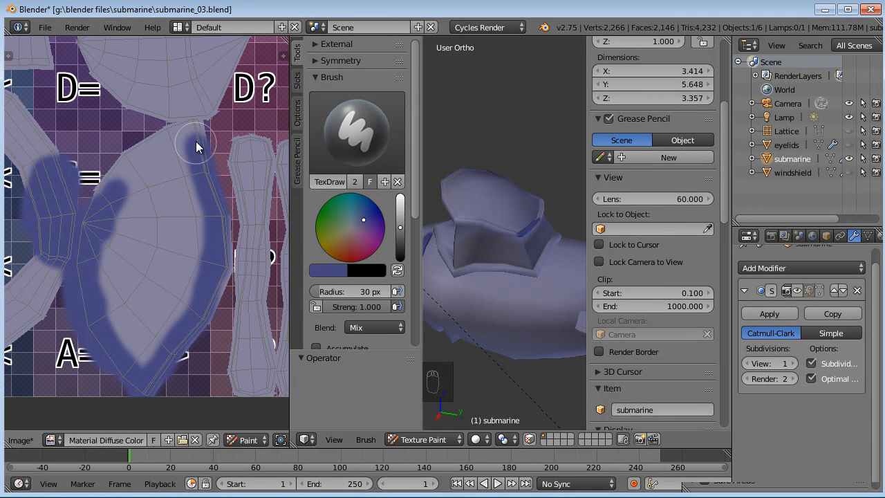
mouse_move(162, 154)
mouse_down()
mouse_move(197, 231)
mouse_move(171, 207)
mouse_move(140, 206)
mouse_up()
scroll(148, 232, down, 2)
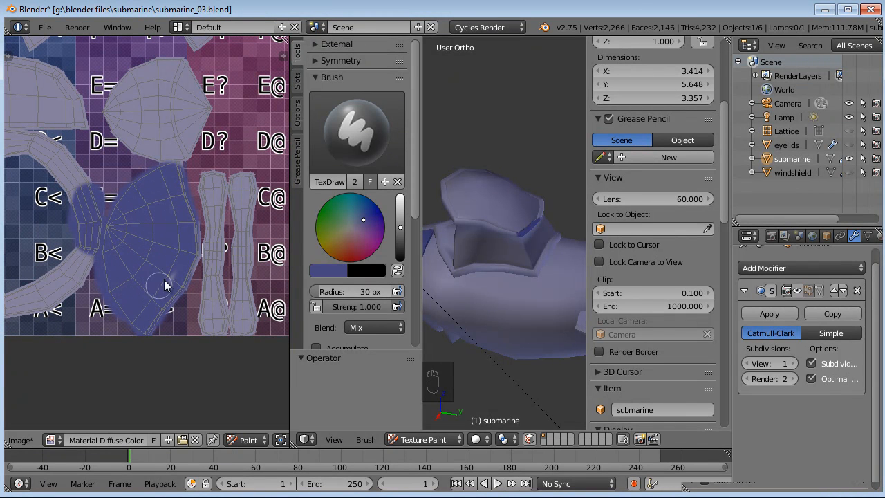
Step: Check the painted nose on the model and paint the rounded UV island above the fan-shaped one dark blue
middle_drag(205, 166, 184, 224)
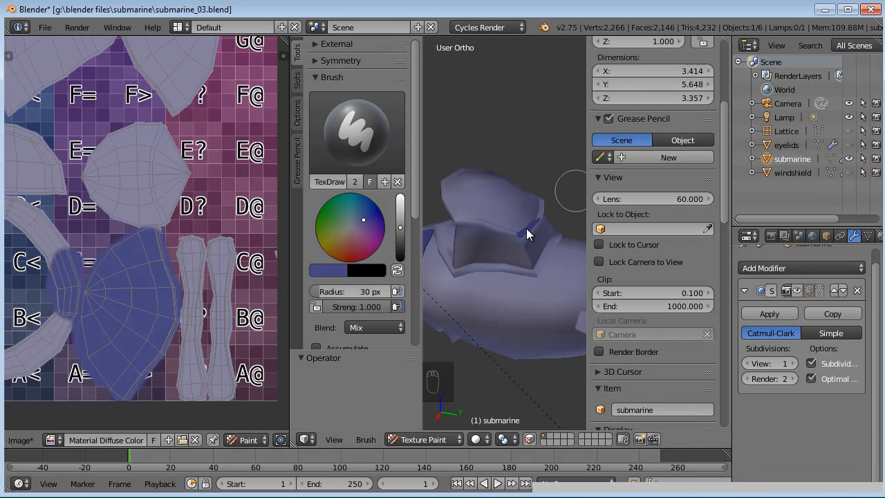
mouse_move(525, 231)
middle_down()
mouse_move(498, 245)
mouse_move(523, 198)
mouse_move(571, 204)
mouse_move(495, 202)
mouse_move(538, 210)
mouse_move(487, 233)
middle_up()
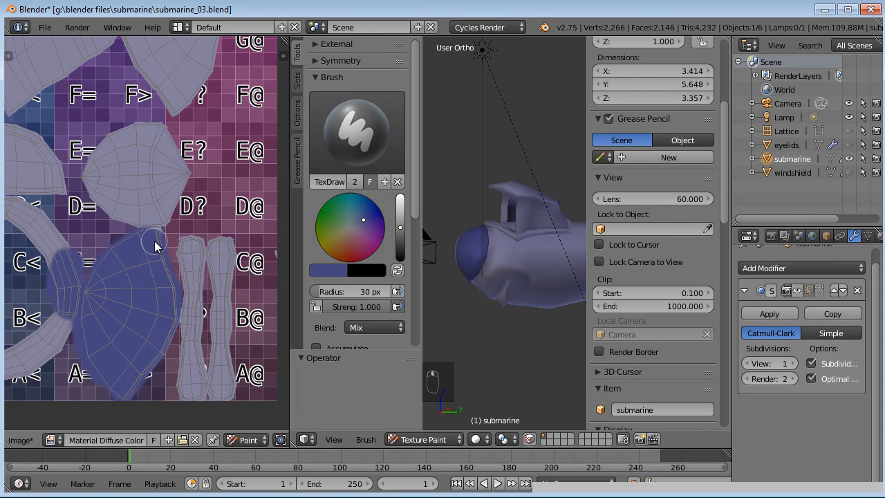
mouse_move(161, 129)
mouse_down()
mouse_move(151, 173)
mouse_move(179, 164)
mouse_up()
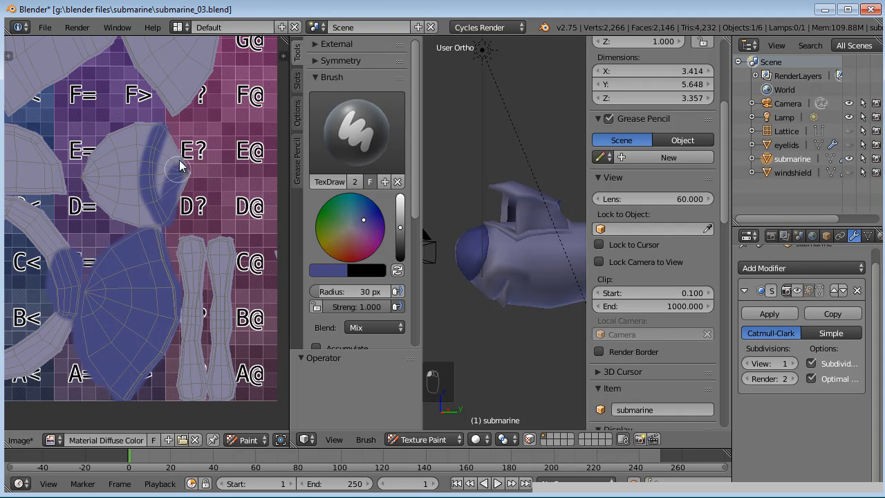
shift+middle_drag(517, 235, 428, 239)
middle_drag(529, 255, 453, 277)
drag(147, 133, 143, 220)
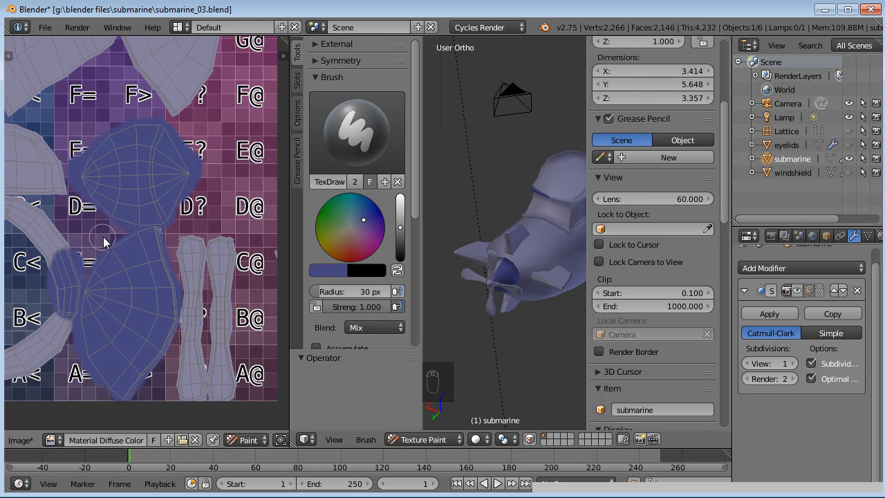
Step: Paint the rest of the lower ring island and the two panel islands above it dark blue in the texture
middle_drag(103, 237, 186, 216)
middle_drag(130, 221, 210, 242)
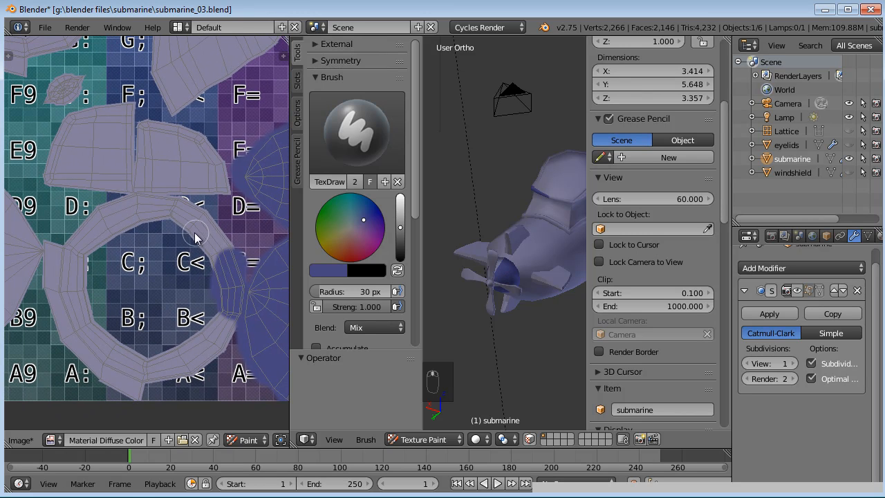
mouse_move(207, 222)
mouse_down()
mouse_move(173, 378)
mouse_move(144, 393)
mouse_move(79, 312)
mouse_move(72, 256)
mouse_move(168, 208)
mouse_move(153, 197)
mouse_up()
middle_drag(152, 197, 231, 277)
mouse_move(231, 276)
mouse_down()
mouse_move(253, 262)
mouse_move(221, 221)
mouse_move(150, 198)
mouse_move(111, 253)
mouse_move(178, 243)
mouse_move(159, 244)
mouse_up()
scroll(160, 245, down, 3)
middle_drag(159, 244, 96, 315)
Step: Paint the side fin and the nose area dark blue directly on the model with a 117 px brush
middle_drag(533, 282, 562, 352)
scroll(482, 275, up, 4)
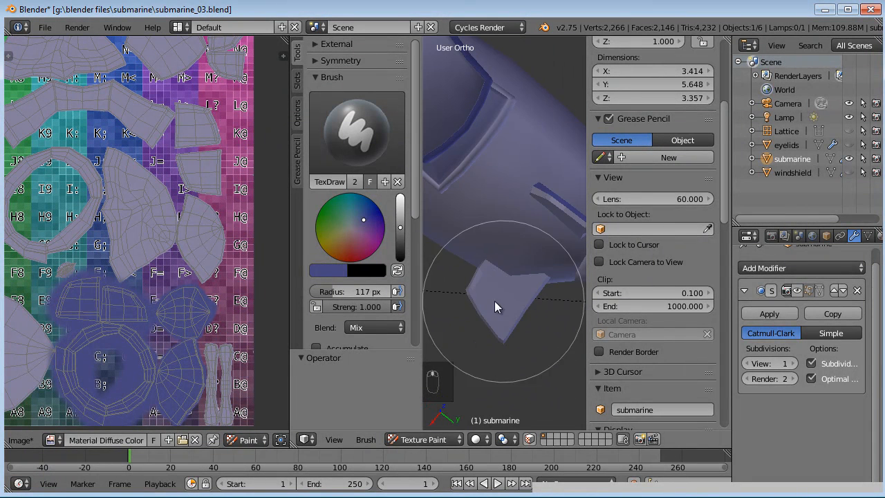
mouse_move(484, 310)
middle_down()
mouse_move(465, 325)
mouse_move(483, 287)
mouse_move(568, 249)
mouse_move(555, 229)
mouse_move(530, 256)
mouse_move(541, 191)
mouse_move(480, 194)
mouse_move(500, 277)
mouse_move(477, 280)
mouse_move(513, 306)
mouse_move(541, 275)
mouse_move(528, 247)
mouse_move(561, 282)
middle_up()
mouse_move(477, 269)
middle_down()
mouse_move(496, 254)
mouse_move(494, 294)
mouse_move(539, 292)
mouse_move(537, 269)
mouse_move(564, 251)
mouse_move(554, 224)
middle_up()
click(552, 223)
scroll(555, 230, up, 2)
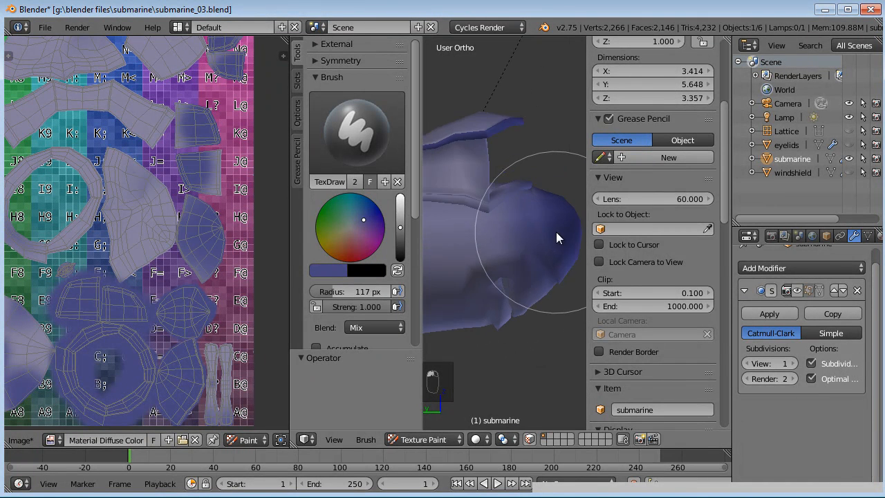
Step: Set the brush radius to 21 px and paint a short stroke along the ledge below the cockpit opening
scroll(556, 237, up, 3)
scroll(474, 292, up, 2)
drag(351, 290, 336, 290)
drag(462, 314, 513, 311)
Step: Widen the UV/Image Editor, set the brush radius to 58 px and paint the upper ring island dark blue
scroll(165, 273, down, 4)
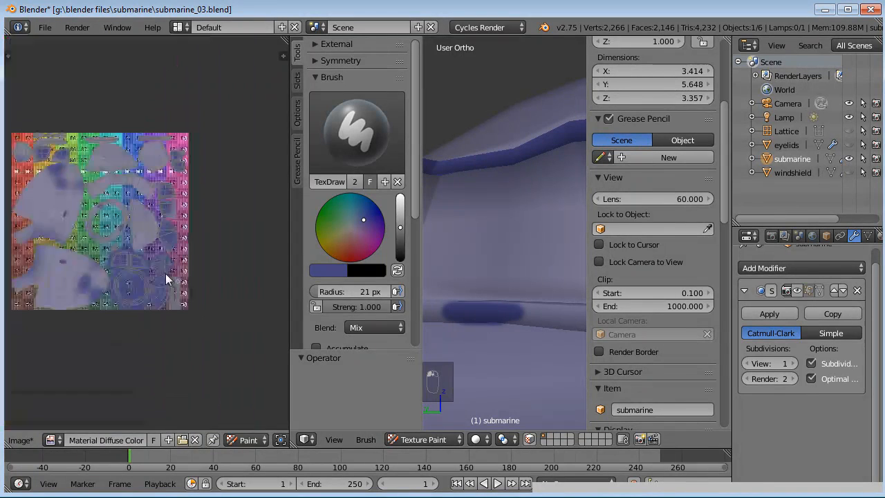
middle_drag(165, 273, 229, 270)
drag(289, 298, 367, 285)
scroll(223, 269, up, 6)
drag(228, 236, 222, 243)
drag(399, 292, 401, 292)
mouse_move(225, 224)
mouse_down()
mouse_move(200, 270)
mouse_move(126, 202)
mouse_move(178, 147)
mouse_move(231, 140)
mouse_move(257, 177)
mouse_up()
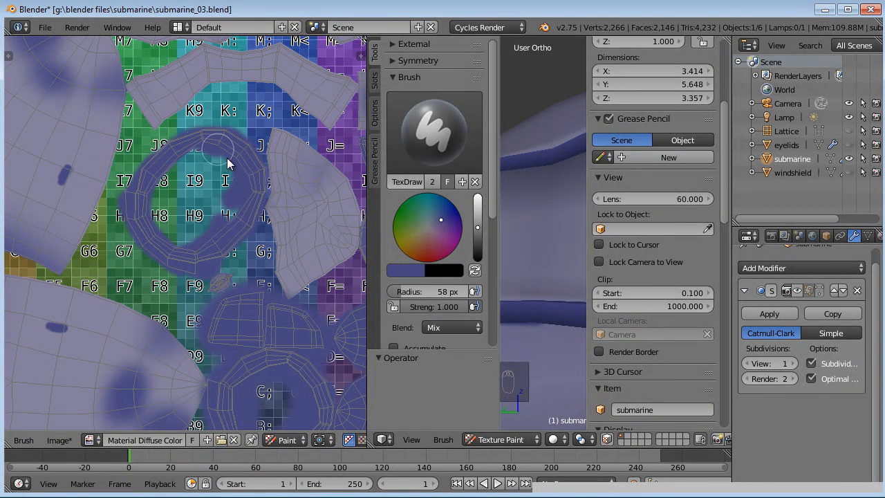
Step: Paint the fan-shaped island and the small fin islands along the texture's right edge up to the upper right corner
middle_drag(224, 242, 175, 116)
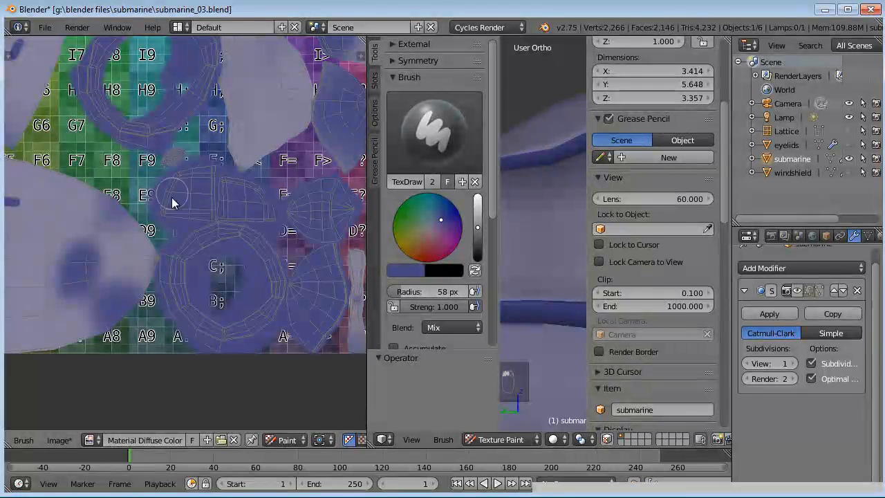
mouse_move(322, 220)
middle_down()
mouse_move(260, 285)
mouse_move(260, 332)
middle_up()
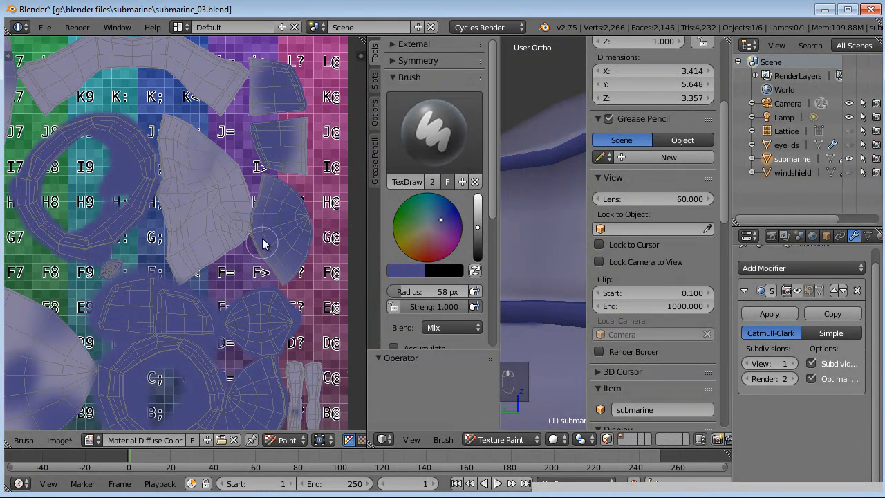
mouse_move(290, 277)
mouse_down()
mouse_move(287, 198)
mouse_move(306, 156)
mouse_move(290, 171)
mouse_up()
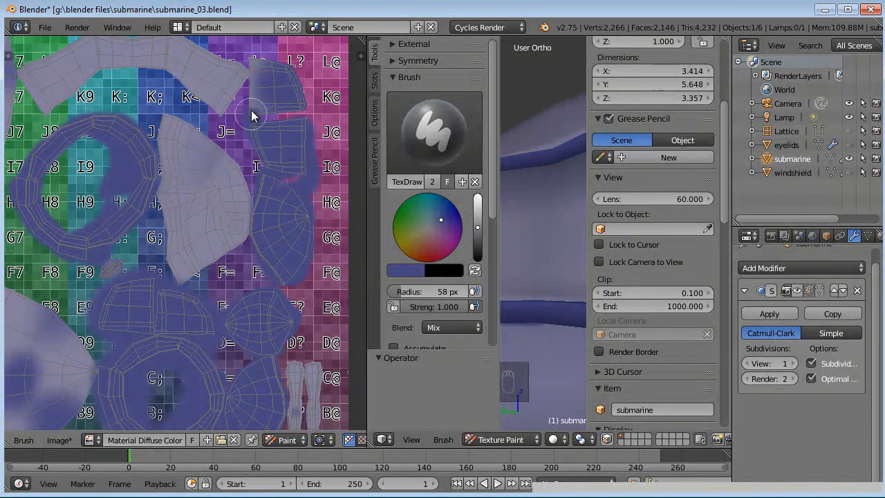
middle_drag(262, 91, 250, 225)
drag(251, 219, 280, 173)
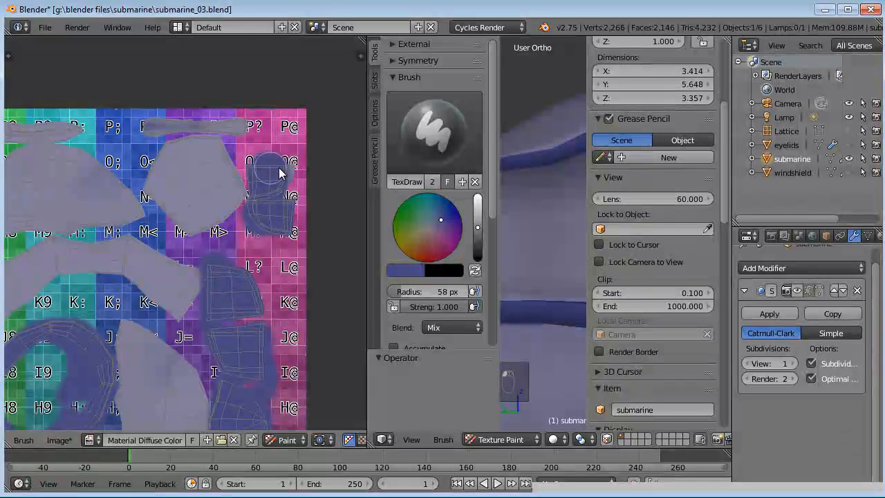
Step: Paint the two fin islands and the round island in the texture's upper left corner dark blue
middle_drag(286, 163, 359, 155)
middle_drag(182, 212, 345, 133)
middle_drag(239, 146, 257, 200)
drag(177, 149, 173, 174)
mouse_move(218, 146)
mouse_down()
mouse_move(161, 148)
mouse_move(137, 136)
mouse_up()
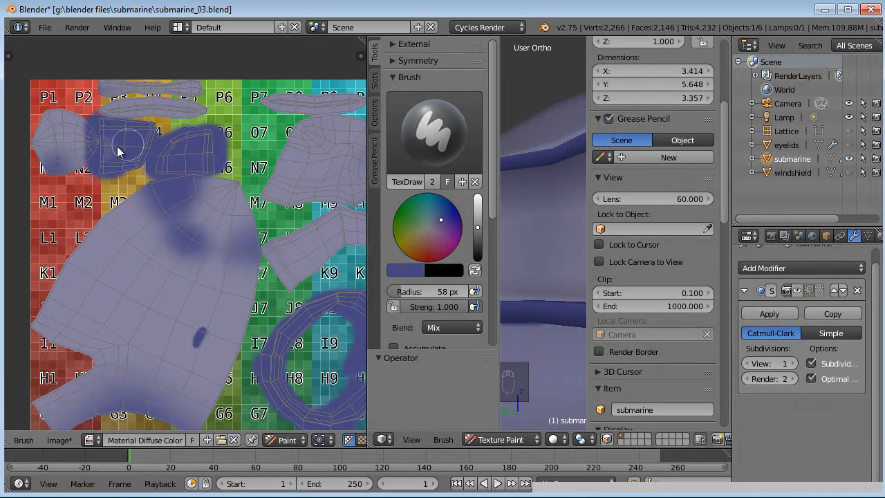
drag(70, 116, 58, 123)
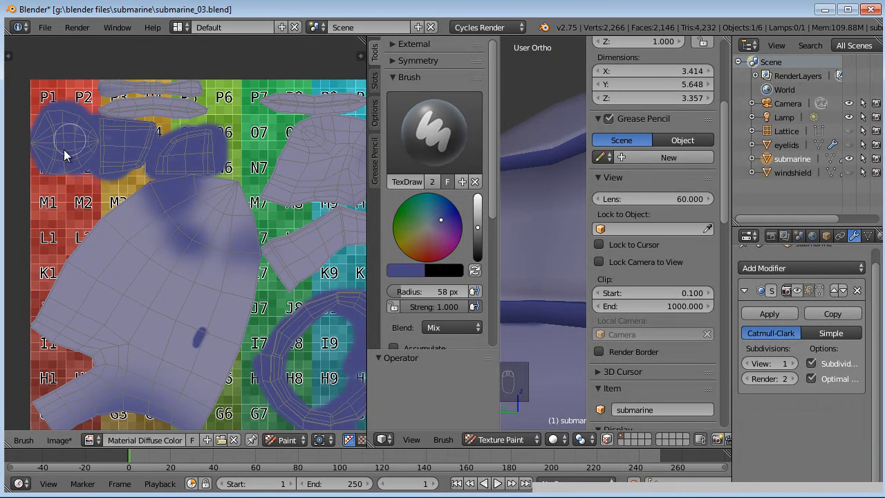
drag(77, 162, 68, 154)
Step: Examine the painted UV islands, then enlarge the 3D View to inspect the submarine's nose and cockpit from the front
scroll(154, 230, down, 1)
middle_drag(185, 272, 166, 91)
middle_drag(252, 195, 103, 252)
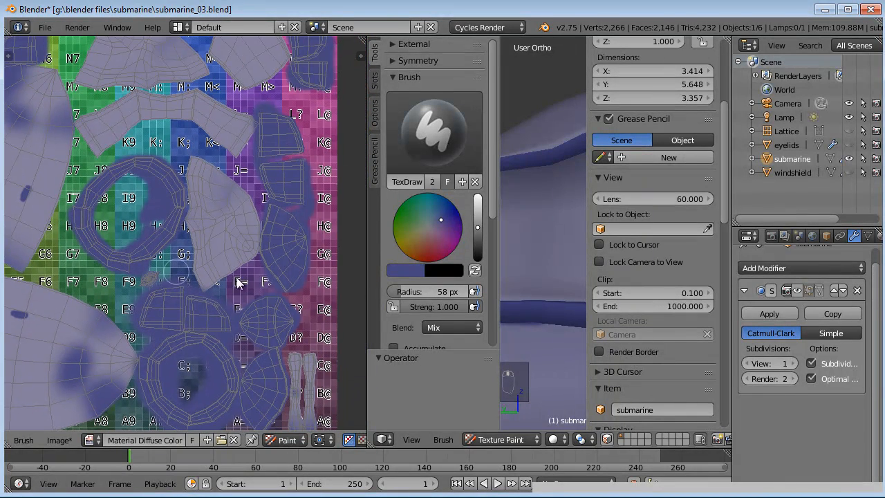
scroll(535, 297, down, 4)
scroll(533, 296, down, 8)
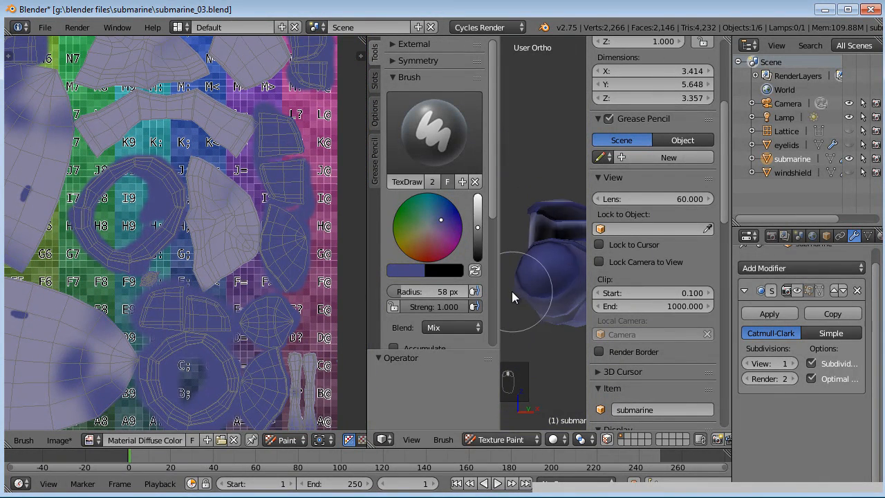
shift+middle_drag(550, 293, 526, 294)
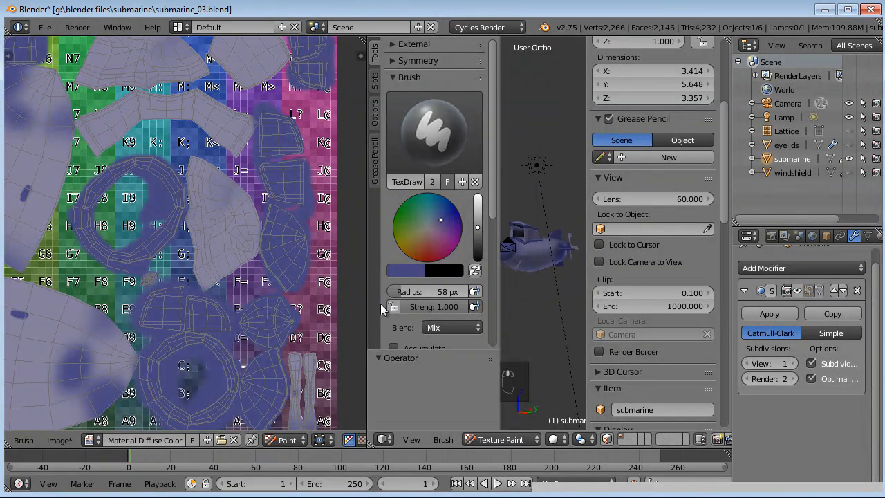
drag(366, 306, 131, 306)
scroll(412, 275, up, 6)
middle_drag(404, 274, 324, 309)
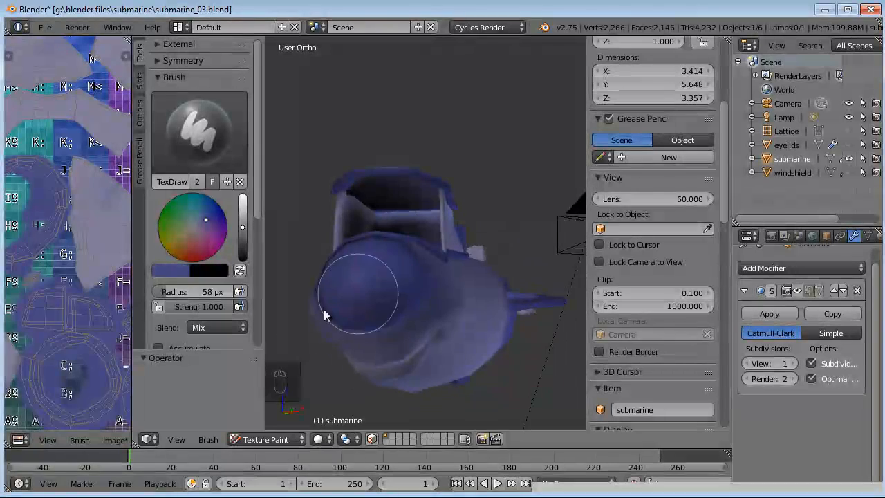
Step: Widen the UV/Image Editor again and sample the lighter hull color from the lower left island as the brush color
drag(131, 337, 392, 336)
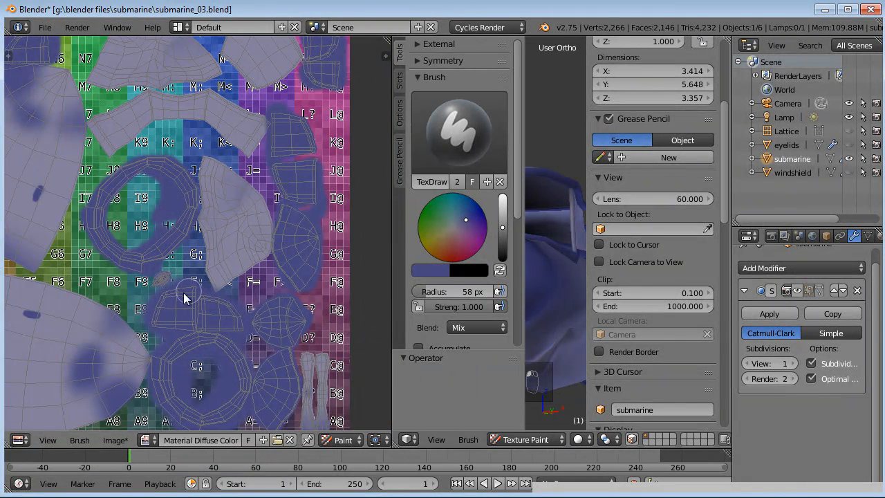
scroll(257, 255, up, 2)
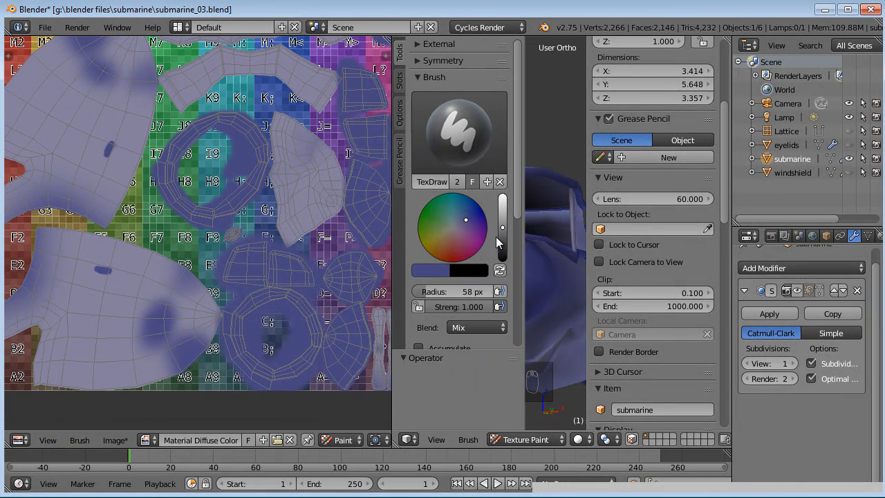
click(426, 271)
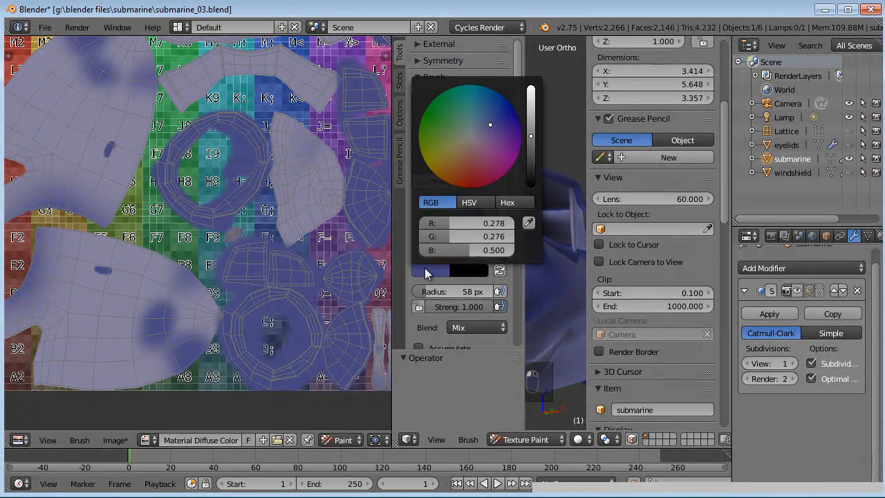
click(528, 223)
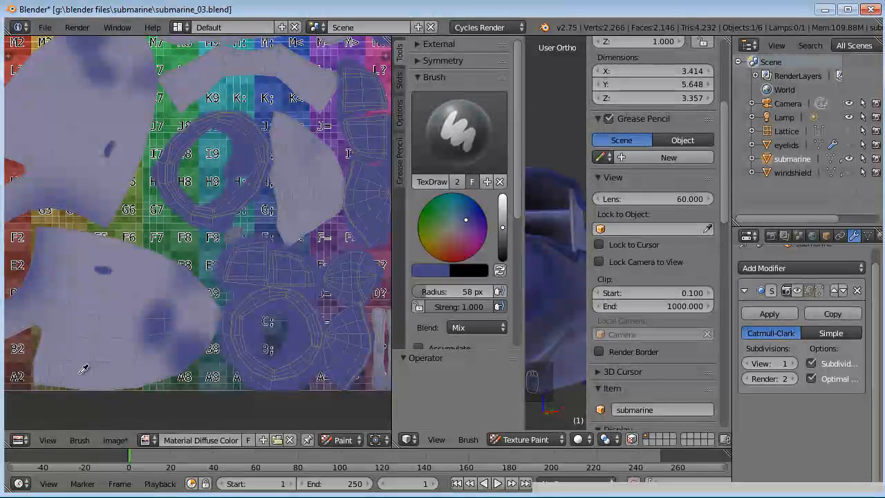
click(79, 349)
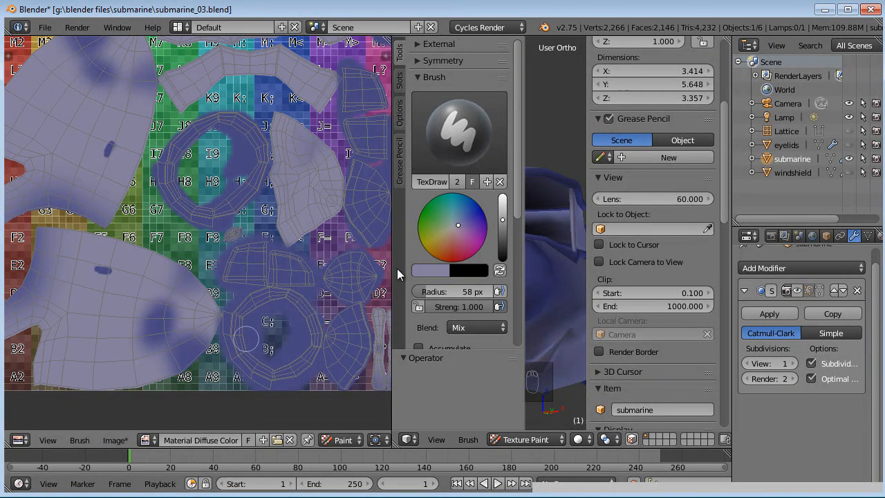
Step: Paint the lighter hull color over the dark patches near the pointed end of the lower left hull island
scroll(201, 318, up, 2)
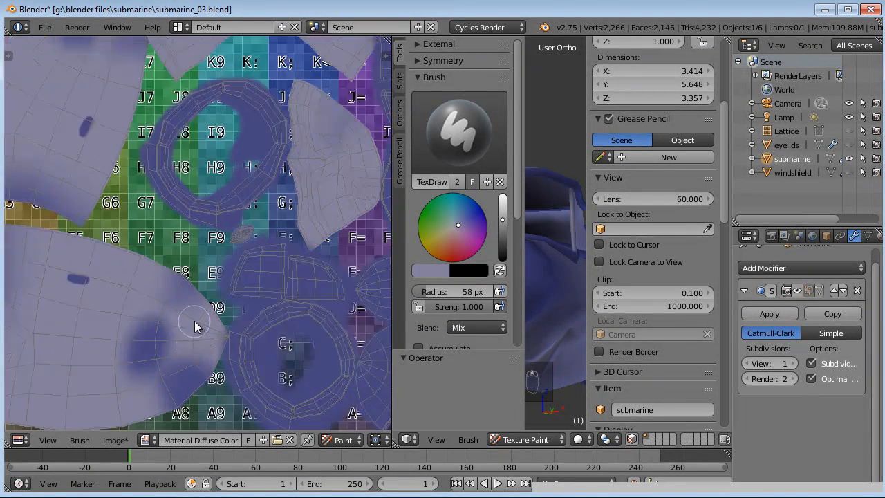
mouse_move(161, 288)
mouse_down()
mouse_move(173, 285)
mouse_move(195, 311)
mouse_up()
middle_drag(193, 308, 238, 215)
mouse_move(205, 217)
mouse_down()
mouse_move(180, 215)
mouse_move(181, 253)
mouse_up()
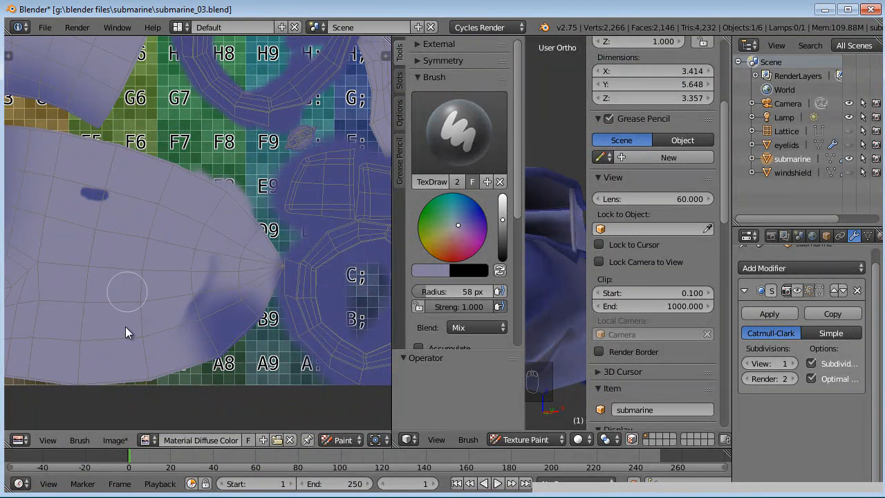
mouse_move(200, 349)
mouse_down()
mouse_move(241, 307)
mouse_move(254, 316)
mouse_up()
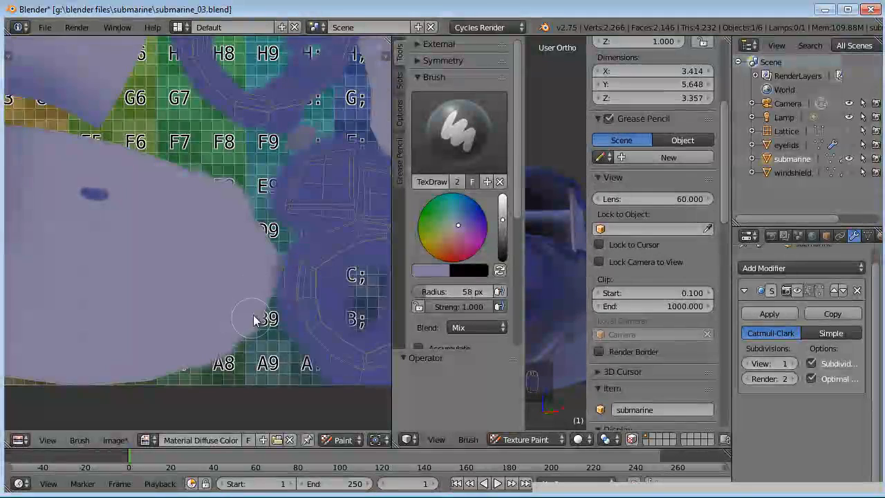
Step: Touch up the very tip of the lower left hull island with the lighter color and undo the last brush dab
scroll(256, 276, up, 6)
middle_drag(247, 269, 143, 212)
scroll(164, 225, up, 1)
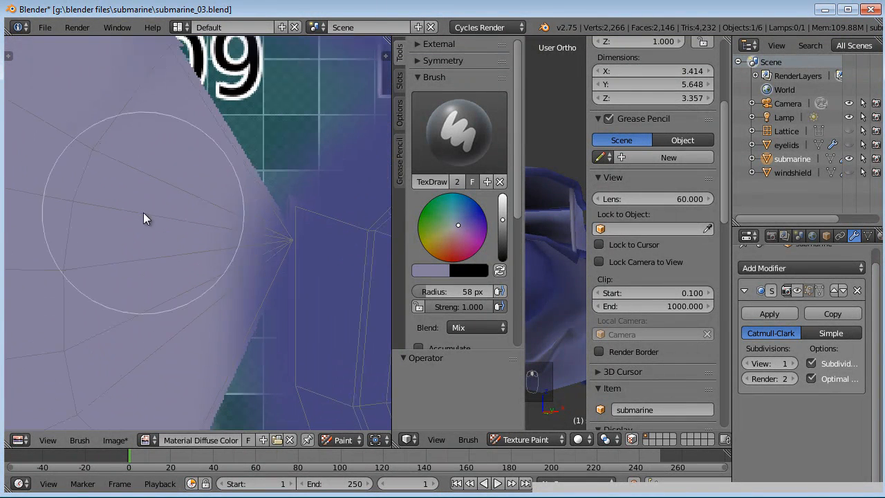
click(195, 247)
scroll(477, 273, down, 5)
scroll(476, 267, down, 8)
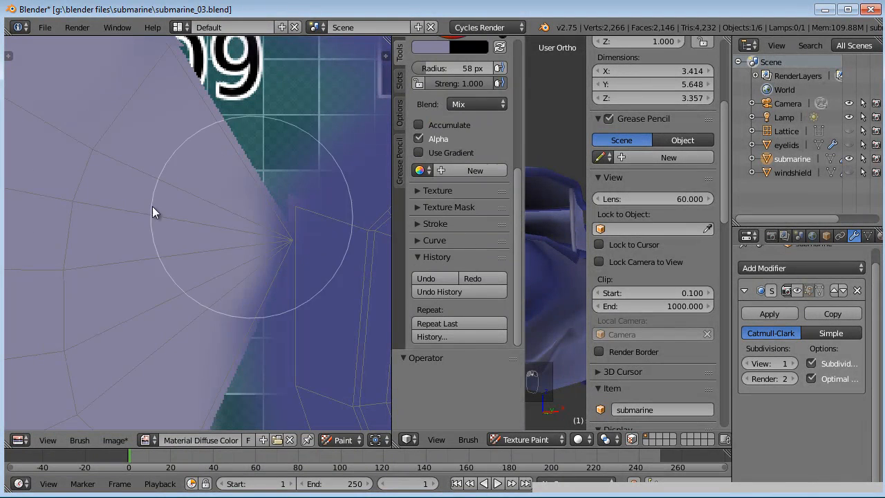
scroll(289, 280, down, 8)
scroll(277, 215, up, 4)
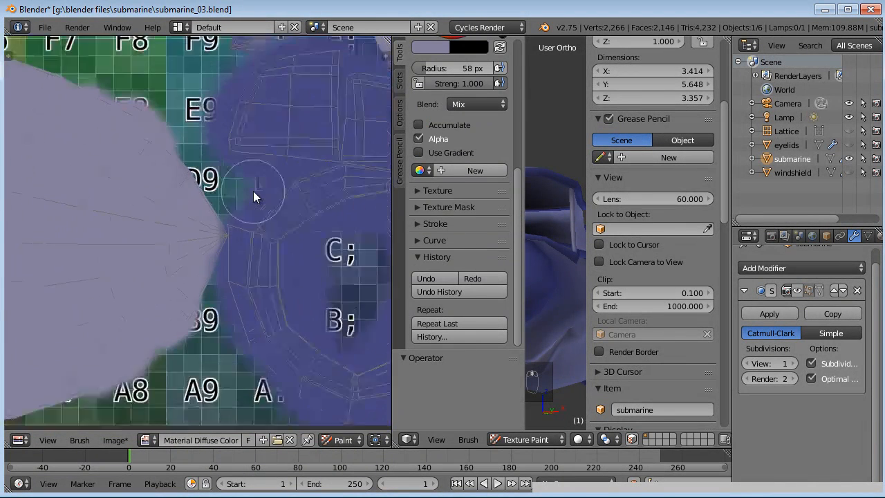
click(276, 117)
key(ctrl+z)
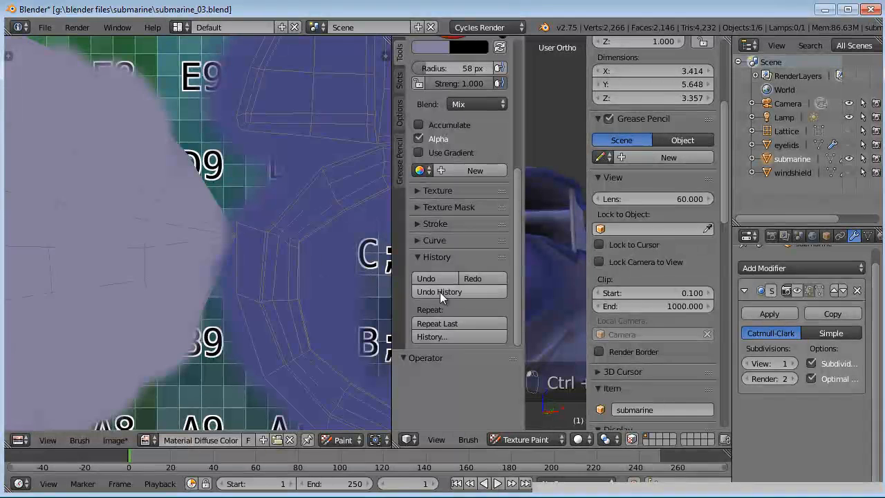
Step: Harden the brush falloff by reshaping its curve, moving the outer curve point to X 0.92, Y 0.885
click(412, 236)
scroll(475, 265, down, 6)
click(486, 236)
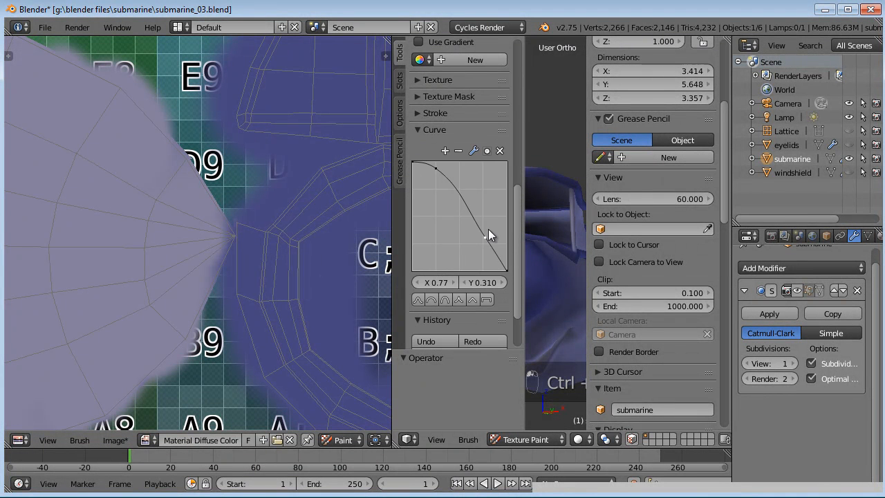
drag(491, 186, 492, 174)
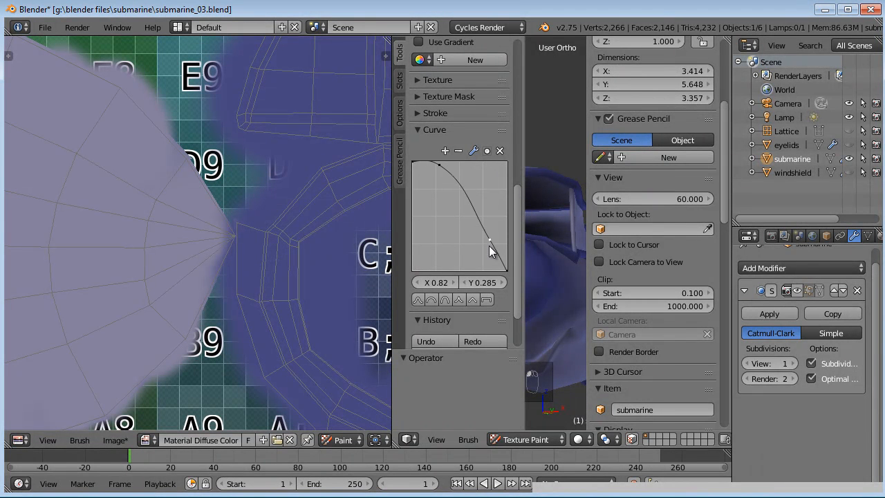
drag(474, 249, 498, 177)
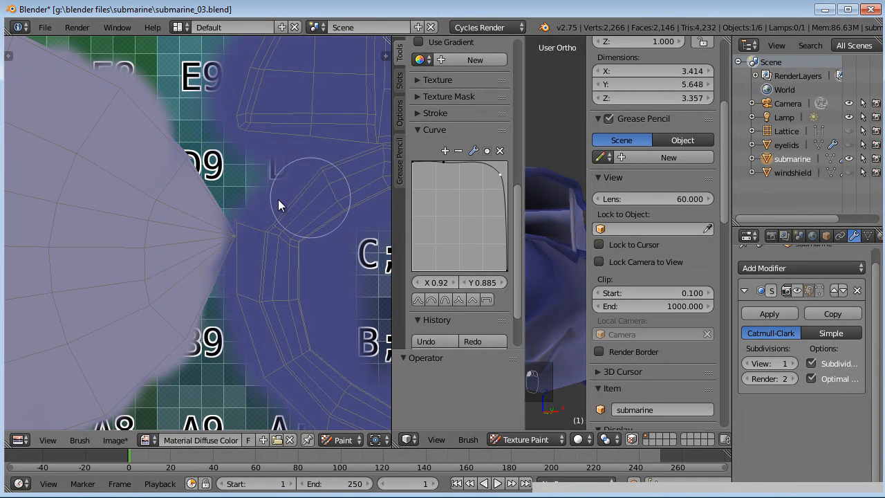
Step: Paint the tip and outer edges of the lower left hull island with the hardened brush
mouse_move(195, 238)
mouse_down()
mouse_move(171, 315)
mouse_move(191, 249)
mouse_up()
mouse_move(184, 206)
mouse_down()
mouse_move(161, 239)
mouse_move(118, 367)
mouse_up()
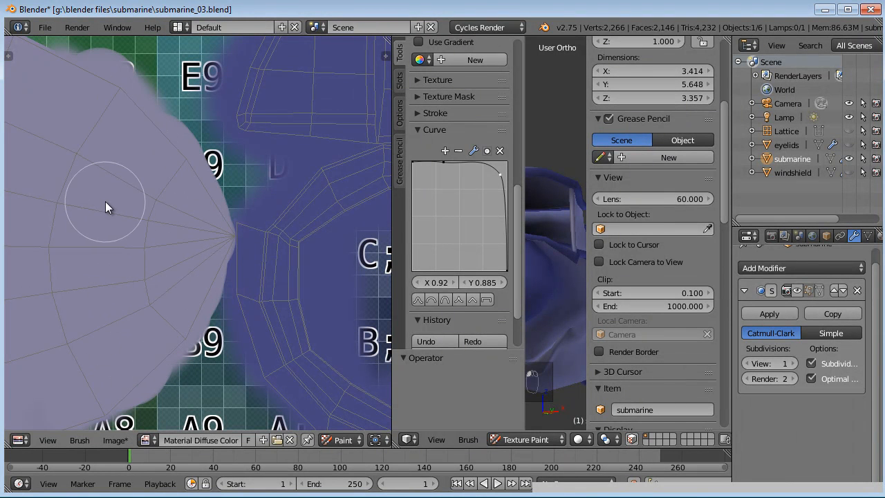
scroll(105, 201, down, 4)
scroll(99, 208, up, 3)
mouse_move(164, 191)
mouse_down()
mouse_move(90, 270)
mouse_move(160, 215)
mouse_up()
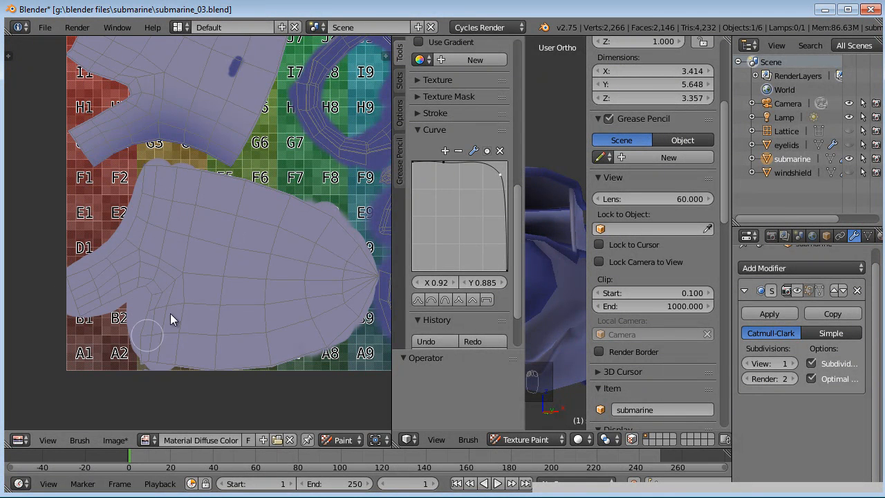
Step: Paint the lower ends of the upper left hull island and cover its small dark spot with the lighter color
mouse_move(193, 215)
middle_down()
mouse_move(188, 369)
mouse_move(173, 369)
middle_up()
mouse_move(91, 315)
mouse_down()
mouse_move(103, 297)
mouse_move(188, 298)
mouse_move(69, 309)
mouse_move(117, 271)
mouse_up()
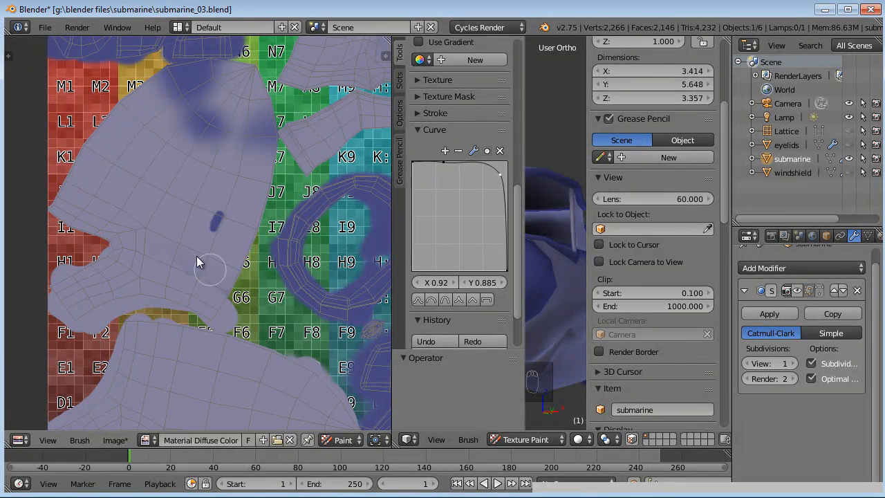
middle_drag(243, 272, 210, 324)
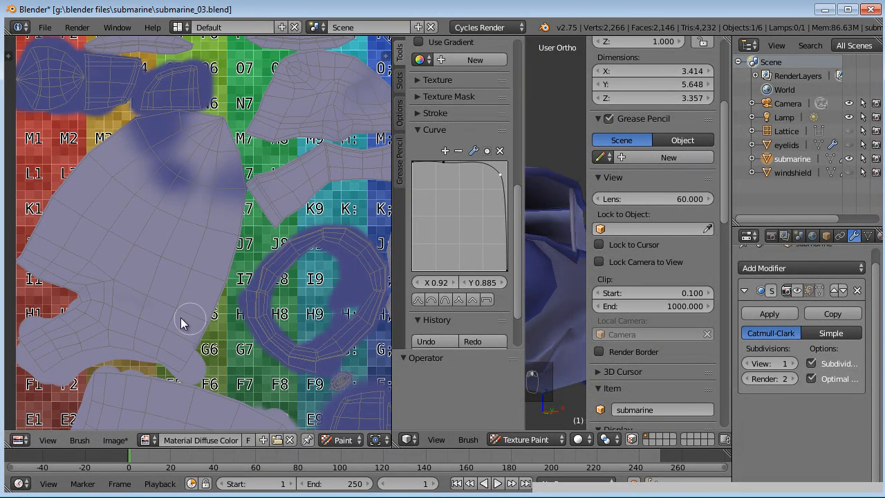
Step: Paint the lighter hull color over the dark patches at the upper end of the upper left hull island
scroll(250, 217, up, 2)
middle_drag(229, 184, 239, 247)
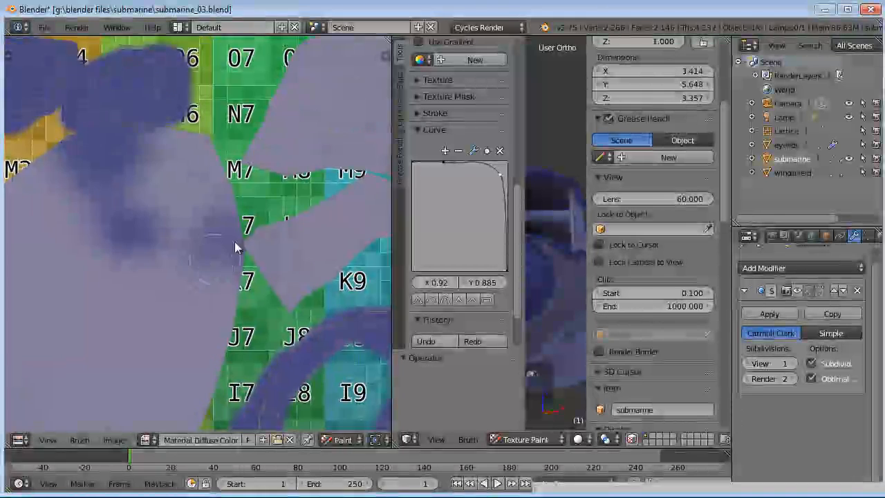
scroll(135, 157, up, 2)
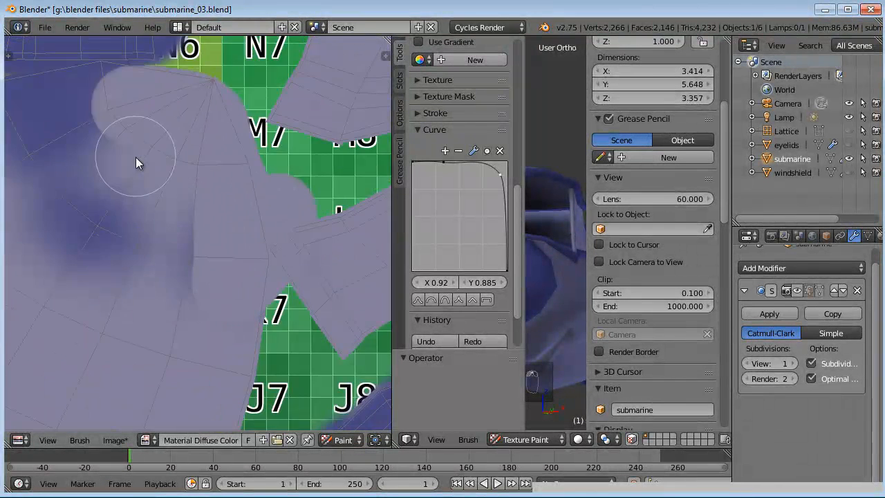
middle_drag(136, 157, 253, 257)
scroll(253, 256, up, 2)
mouse_move(230, 203)
mouse_down()
mouse_move(279, 207)
mouse_move(98, 217)
mouse_move(59, 242)
mouse_up()
scroll(60, 242, down, 1)
mouse_move(59, 242)
middle_down()
mouse_move(159, 264)
mouse_move(177, 204)
middle_up()
mouse_move(72, 213)
mouse_down()
mouse_move(265, 208)
mouse_move(151, 257)
mouse_move(310, 275)
mouse_up()
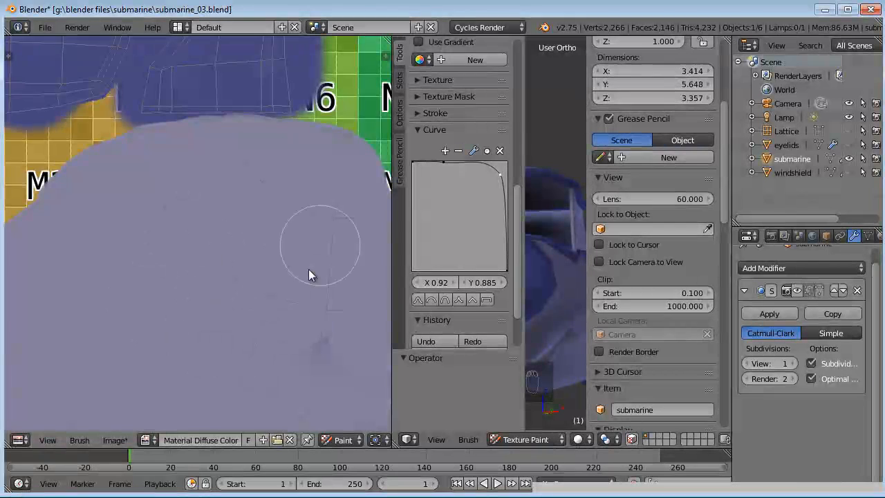
scroll(256, 285, down, 2)
middle_drag(255, 285, 209, 253)
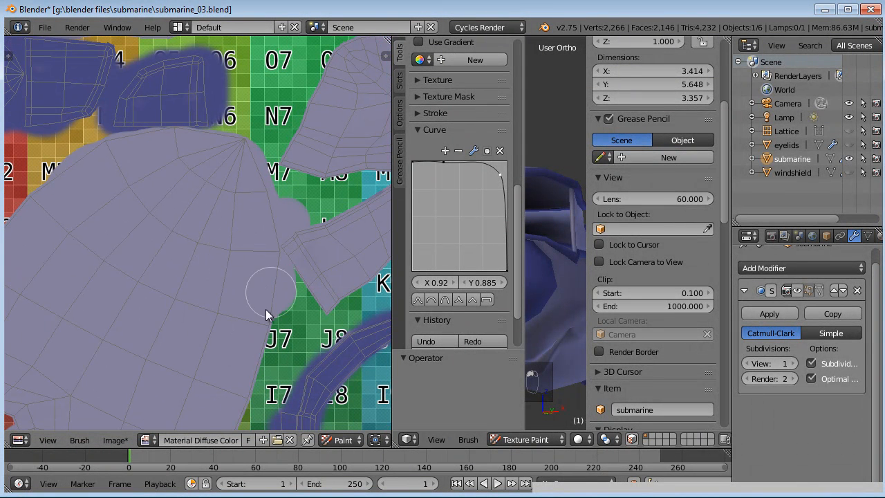
Step: Paint the long narrow strip islands along the texture's upper left edge the lighter hull color
middle_drag(269, 228, 282, 323)
middle_drag(205, 281, 321, 309)
middle_drag(235, 245, 224, 298)
scroll(225, 298, up, 5)
middle_drag(214, 217, 249, 269)
mouse_move(115, 159)
mouse_down()
mouse_move(233, 171)
mouse_move(110, 116)
mouse_move(302, 113)
mouse_up()
scroll(301, 114, down, 3)
middle_drag(315, 156, 188, 127)
drag(168, 148, 260, 153)
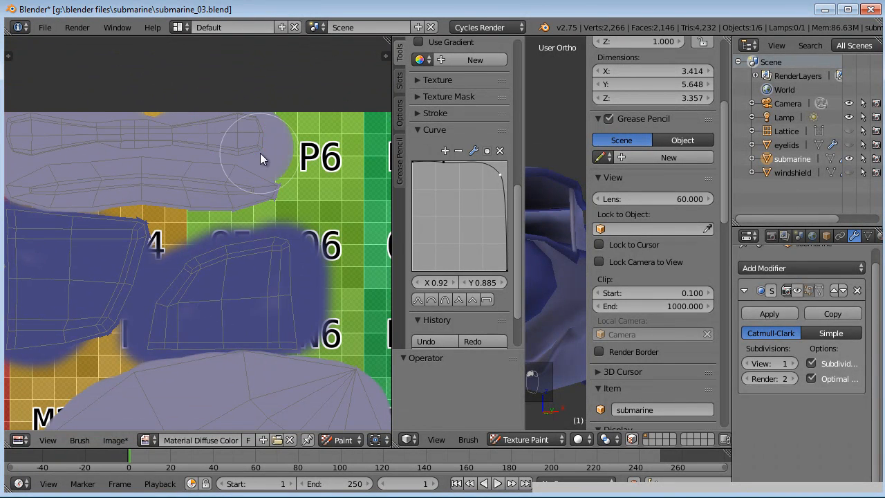
Step: Paint the wide island at the texture's upper center the lighter hull color, covering its edges and darker patch
middle_drag(292, 193, 119, 130)
middle_drag(227, 142, 81, 175)
middle_drag(208, 168, 135, 126)
mouse_move(250, 242)
mouse_down()
mouse_move(345, 230)
mouse_move(312, 203)
mouse_up()
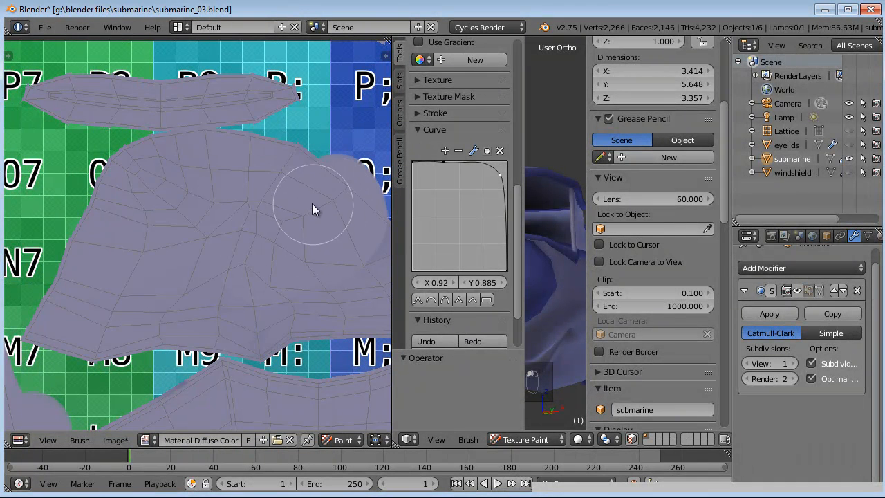
middle_drag(241, 251, 174, 161)
mouse_move(191, 248)
mouse_down()
mouse_move(331, 219)
mouse_move(366, 226)
mouse_up()
Step: Paint the tall curved island between the ring island and the fin islands the lighter hull color out to its edges
scroll(266, 242, down, 1)
middle_drag(266, 241, 326, 132)
middle_drag(332, 248, 147, 163)
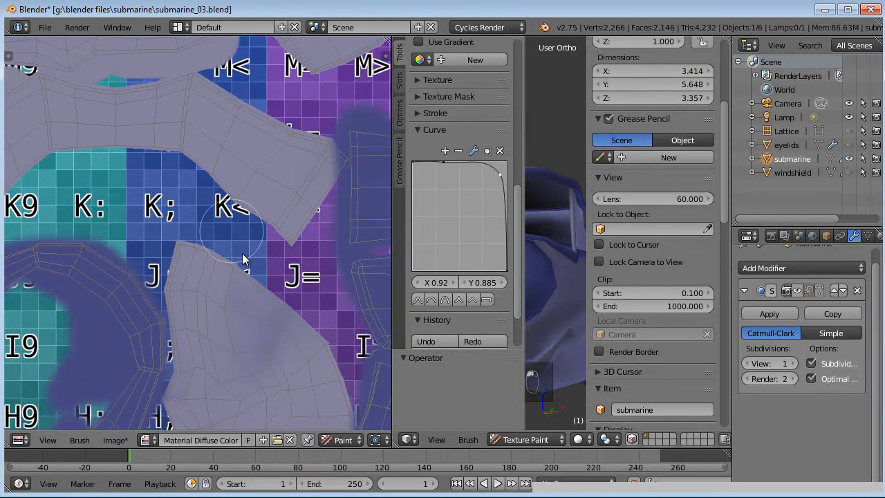
middle_drag(244, 257, 254, 141)
mouse_move(203, 284)
mouse_down()
mouse_move(217, 266)
mouse_move(218, 230)
mouse_up()
mouse_move(205, 160)
mouse_down()
mouse_move(260, 280)
mouse_move(303, 188)
mouse_up()
middle_drag(253, 275, 236, 141)
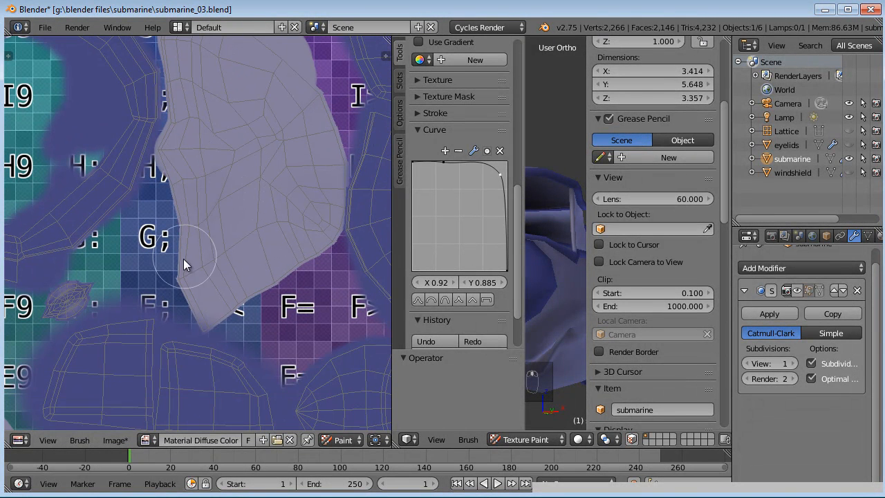
middle_drag(300, 245, 146, 294)
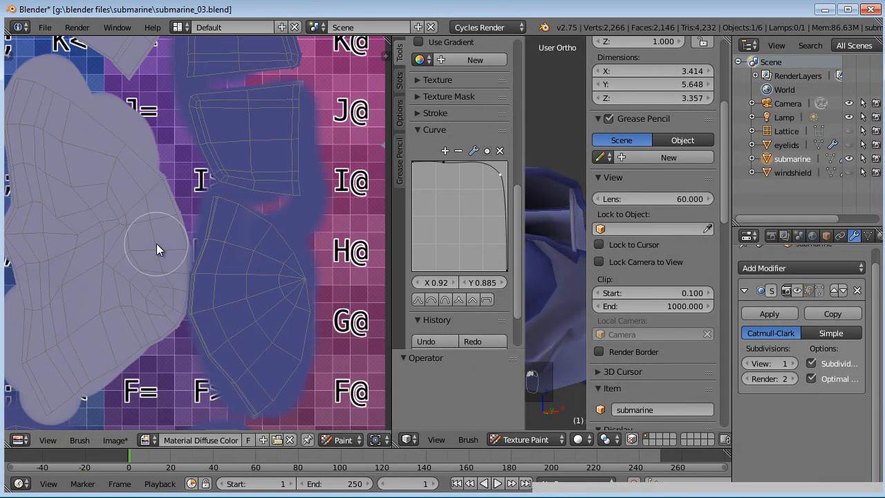
drag(160, 258, 149, 316)
Step: Paint the right end of the arched band island and touch up the light islands above it
scroll(158, 270, up, 1)
middle_drag(192, 218, 153, 249)
scroll(191, 238, down, 2)
mouse_move(221, 183)
middle_down()
mouse_move(198, 263)
mouse_move(211, 198)
mouse_move(223, 325)
middle_up()
scroll(198, 266, up, 1)
scroll(202, 309, up, 2)
middle_drag(83, 244, 132, 239)
mouse_move(132, 238)
mouse_down()
mouse_move(108, 289)
mouse_move(114, 240)
mouse_move(66, 270)
mouse_move(95, 269)
mouse_up()
click(83, 327)
scroll(133, 214, down, 1)
mouse_move(132, 213)
middle_down()
mouse_move(147, 252)
mouse_move(146, 401)
middle_up()
mouse_move(190, 204)
middle_down()
mouse_move(197, 364)
mouse_move(228, 367)
middle_up()
mouse_move(210, 212)
mouse_down()
mouse_move(116, 201)
mouse_move(165, 212)
mouse_up()
Step: Paint the pair of narrow islands in the texture's lower right corner the lighter hull color
scroll(275, 211, down, 4)
middle_drag(285, 272, 277, 120)
middle_drag(236, 253, 249, 139)
middle_drag(238, 270, 249, 147)
mouse_move(272, 282)
middle_down()
mouse_move(227, 189)
mouse_move(140, 136)
middle_up()
scroll(185, 203, up, 5)
middle_drag(202, 166, 246, 248)
mouse_move(220, 178)
mouse_down()
mouse_move(209, 281)
mouse_move(241, 321)
mouse_move(221, 162)
mouse_up()
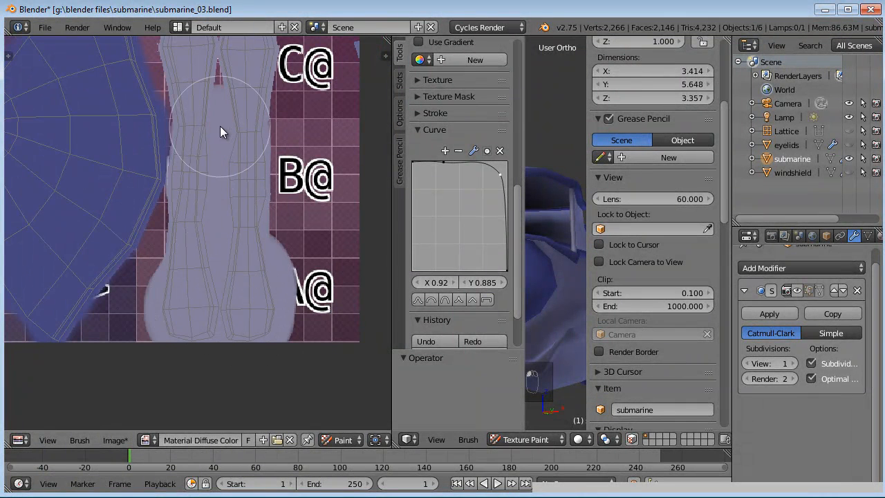
middle_drag(220, 126, 270, 267)
mouse_move(270, 267)
mouse_down()
mouse_move(259, 192)
mouse_move(261, 250)
mouse_up()
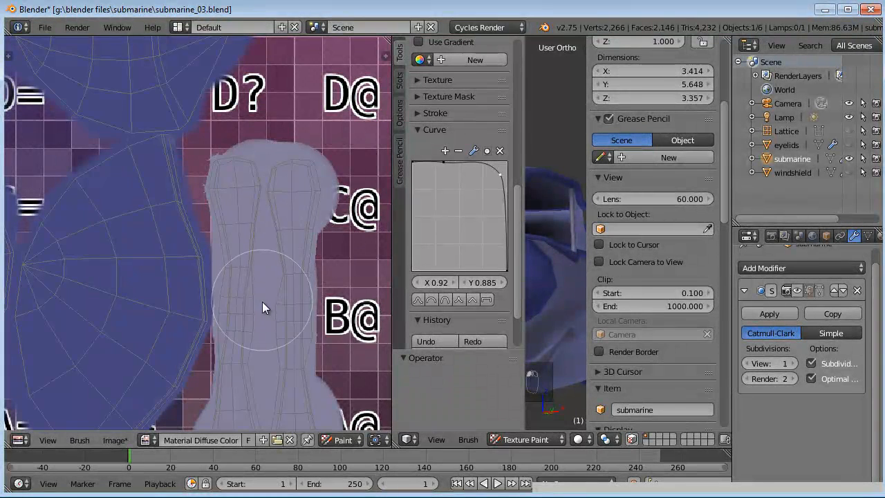
scroll(193, 247, down, 6)
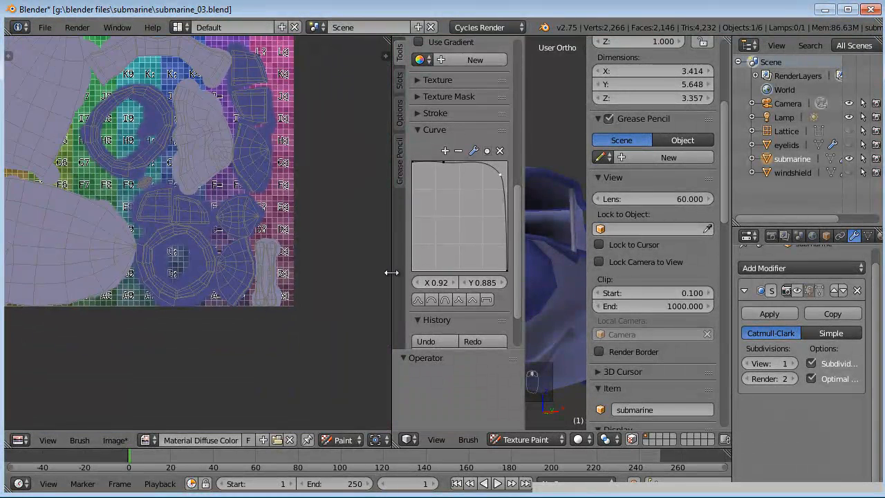
Step: Enlarge the 3D View and turn on the viewport display of the submarine's Subdivision Surface modifier
drag(392, 273, 180, 274)
middle_drag(395, 276, 581, 261)
click(797, 291)
scroll(505, 291, down, 3)
middle_drag(480, 279, 443, 315)
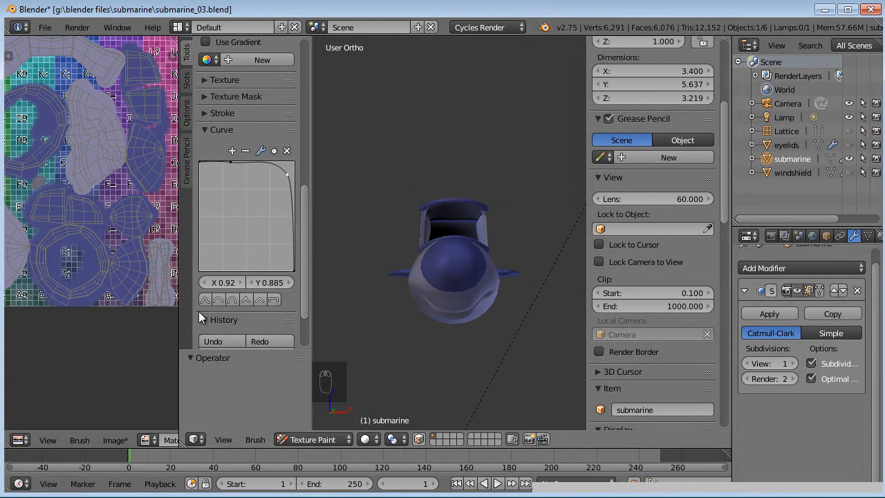
Step: Examine the painted UV islands again, then inspect the smoothed submarine's colors from the side in the enlarged 3D View
drag(179, 305, 331, 305)
scroll(155, 251, up, 1)
middle_drag(152, 243, 220, 296)
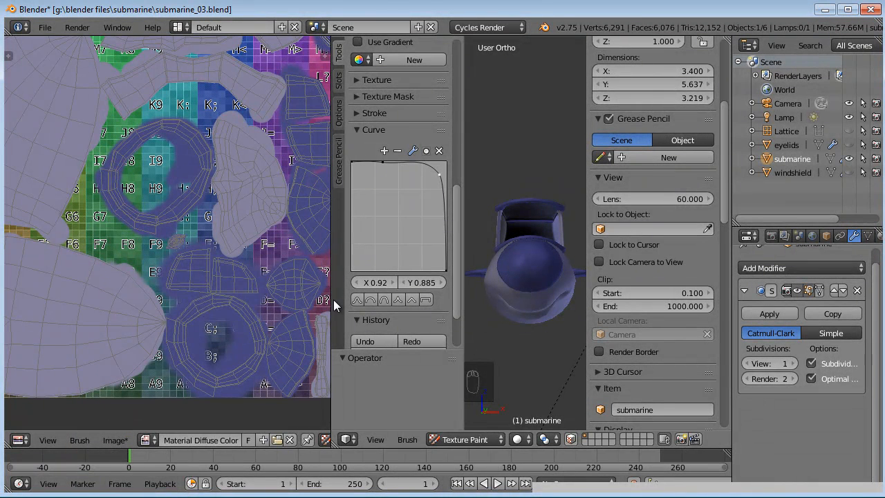
drag(333, 305, 101, 304)
scroll(389, 289, up, 3)
middle_drag(389, 290, 349, 263)
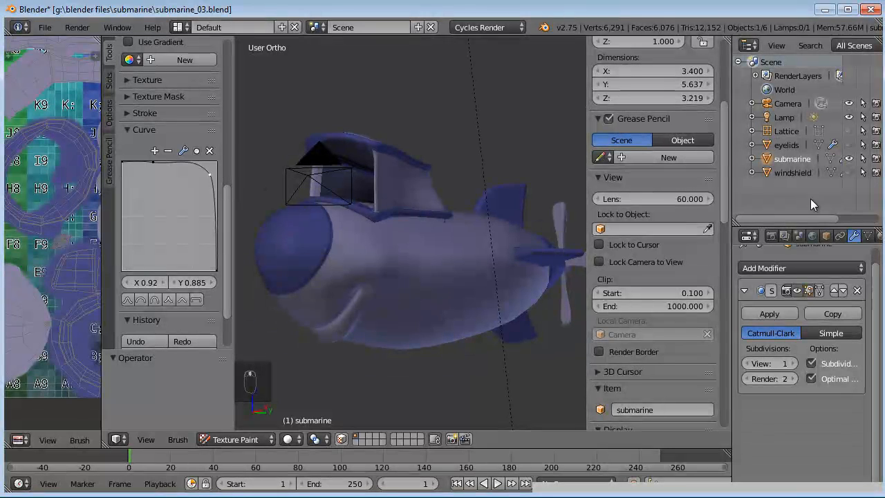
Step: Add a Basis shape key and a second shape key named "open mouth" to the submarine
click(868, 235)
scroll(800, 456, down, 4)
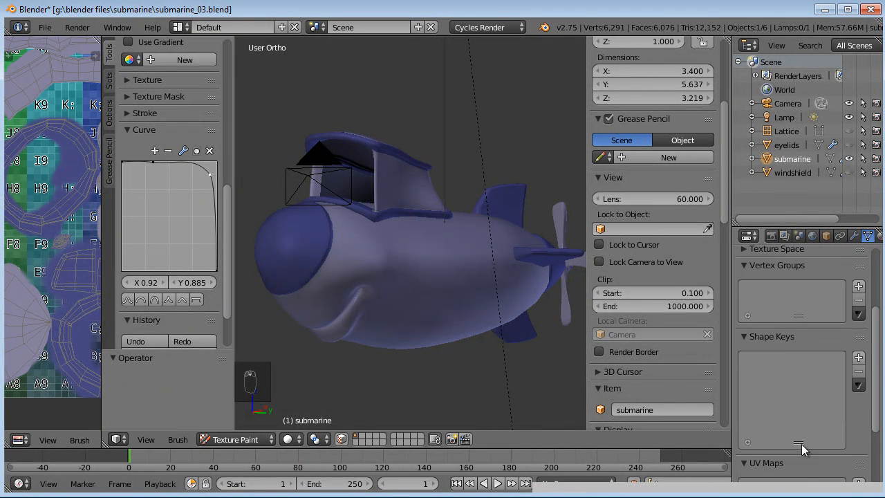
click(858, 361)
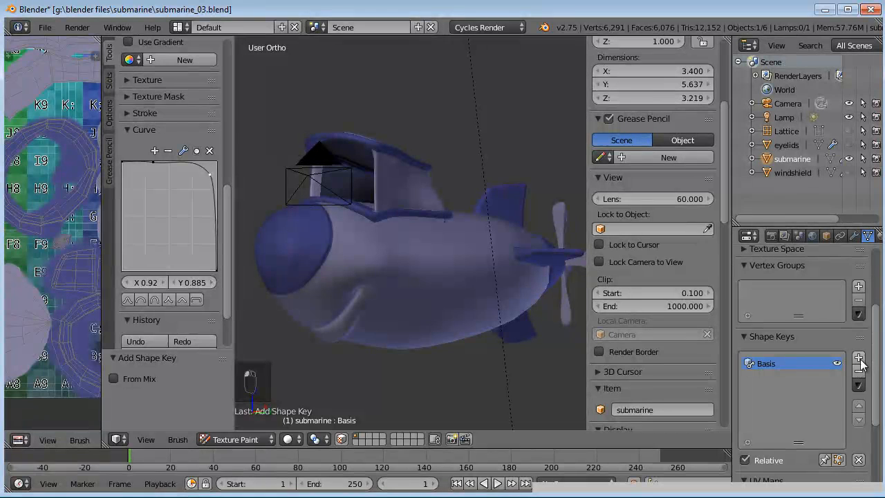
click(858, 358)
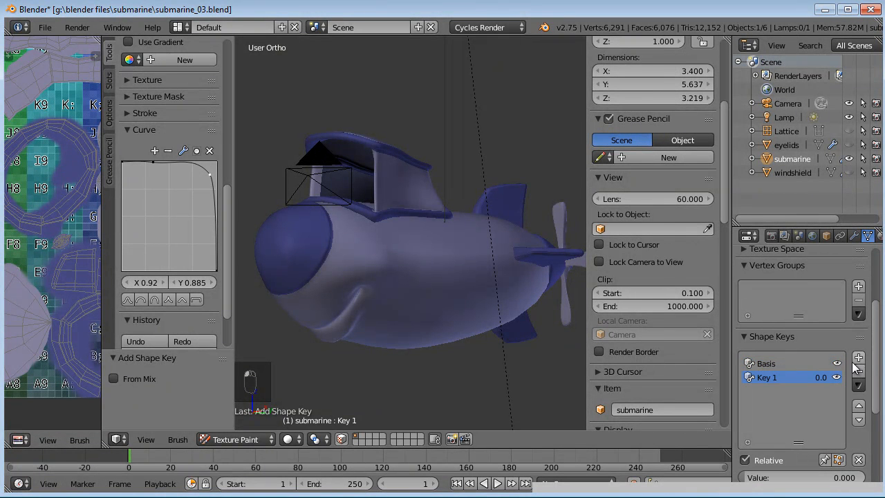
click(766, 378)
text(open mouth)
key(Return)
Step: Switch the submarine to Edit Mode, show its mouth in the right orthographic view and deselect the whole mesh
middle_drag(494, 271, 428, 256)
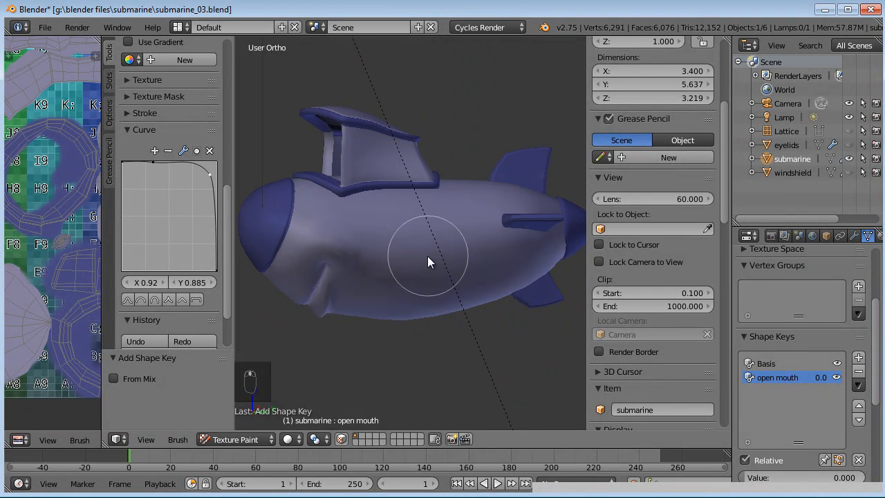
click(287, 440)
click(313, 393)
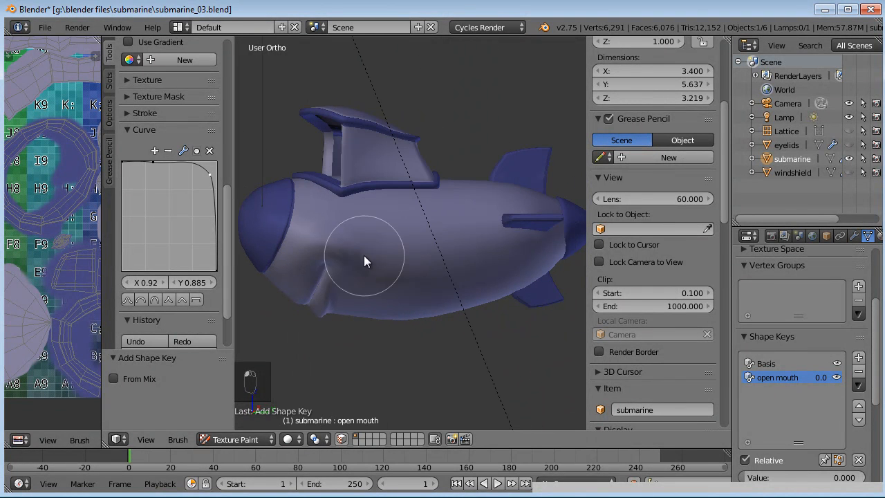
key(Tab)
shift+middle_drag(336, 296, 409, 258)
scroll(409, 259, up, 3)
key(KP_3)
key(a)
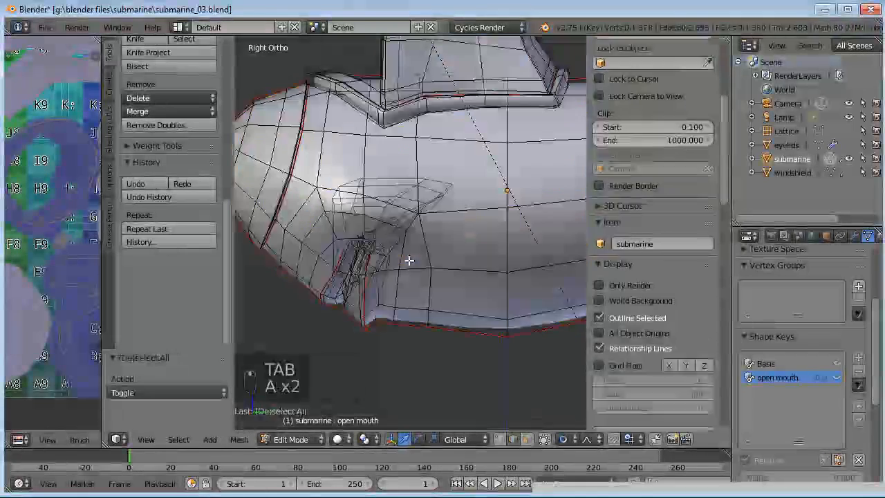
Step: Select the lower lip's front vertices and move them about 0.096 along Y and -0.062 along Z using proportional size 1.00
scroll(412, 267, up, 4)
scroll(416, 274, down, 4)
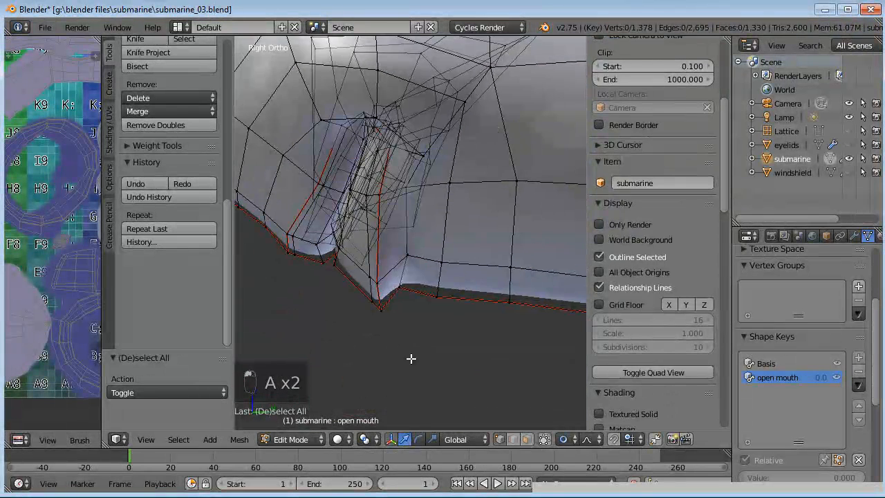
scroll(410, 358, up, 4)
click(333, 271)
shift+click(415, 352)
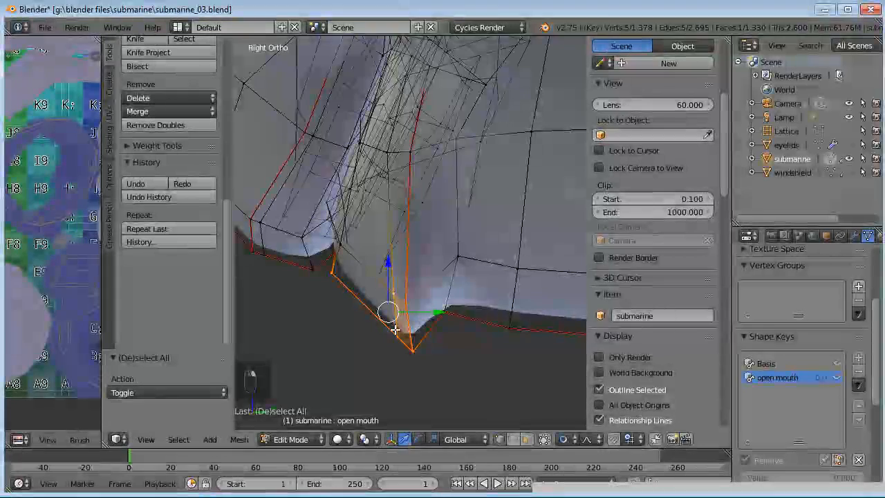
key(c)
click(403, 310)
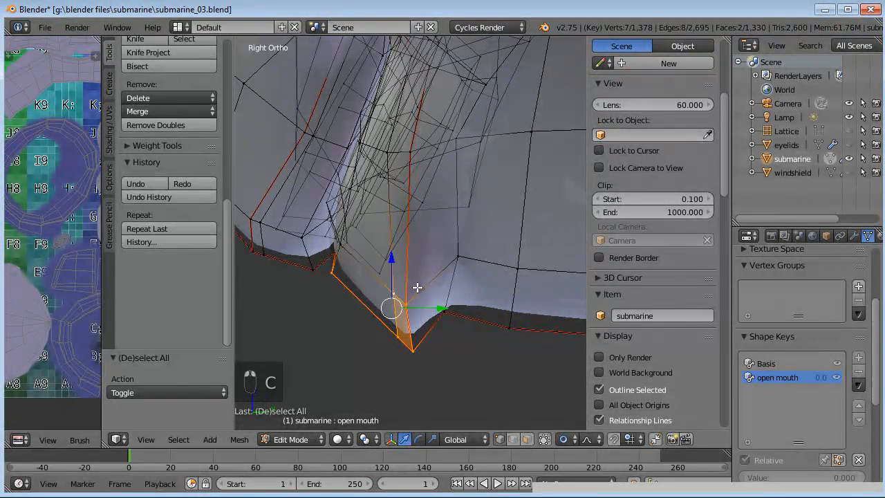
key(g)
key(g)
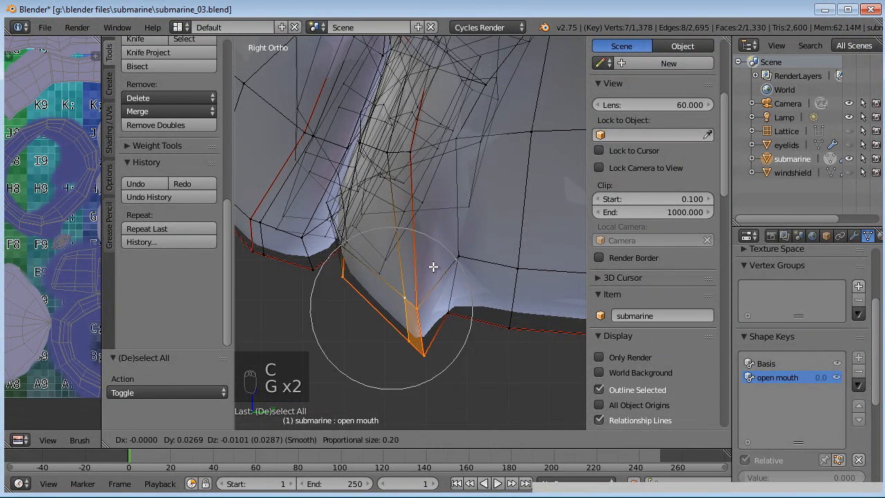
scroll(438, 270, down, 12)
scroll(465, 283, down, 2)
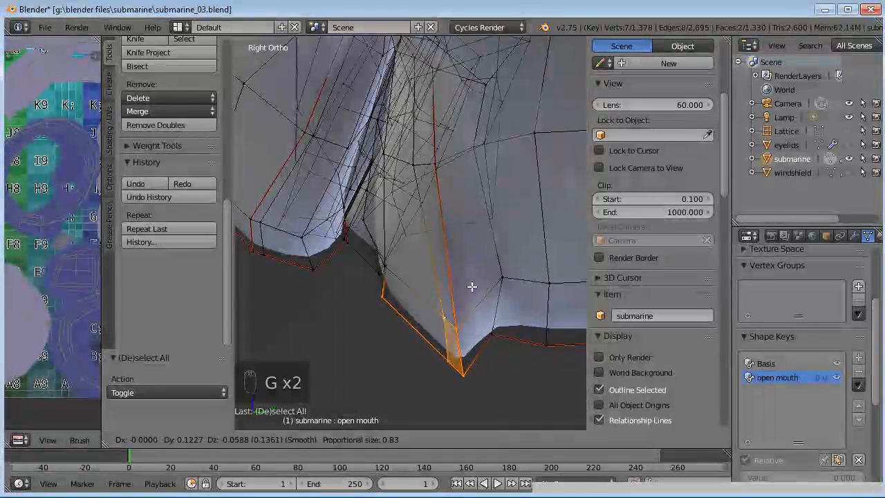
click(459, 288)
Step: Replace the selection with the upper lip's front vertices and try to move them forward with proportional editing
shift+middle_drag(387, 273, 469, 305)
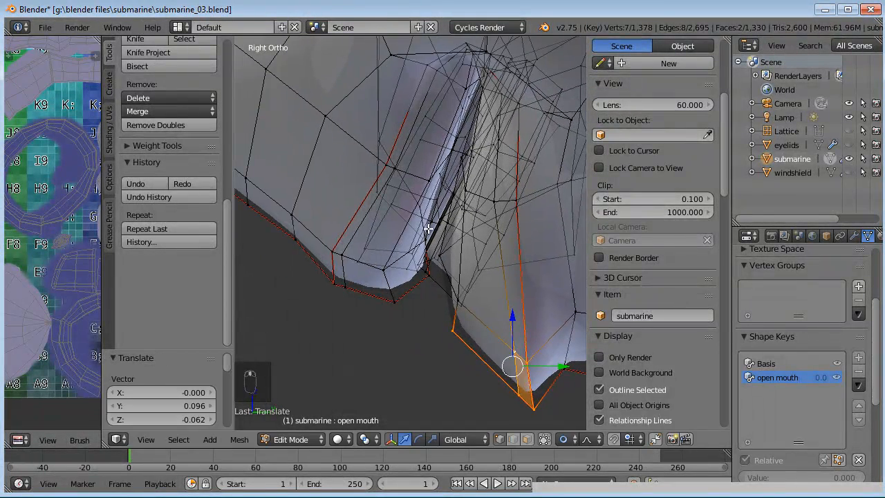
key(a)
key(c)
drag(336, 260, 385, 301)
right_click(382, 284)
key(g)
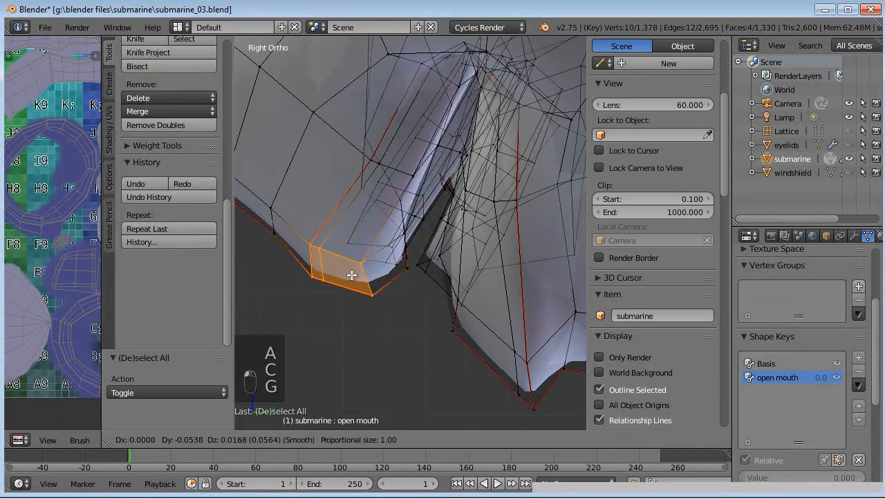
right_click(372, 287)
Step: Inspect the upper lip up close and remove one unwanted vertex from the selection
scroll(377, 286, down, 3)
shift+middle_drag(414, 259, 404, 302)
scroll(414, 283, up, 4)
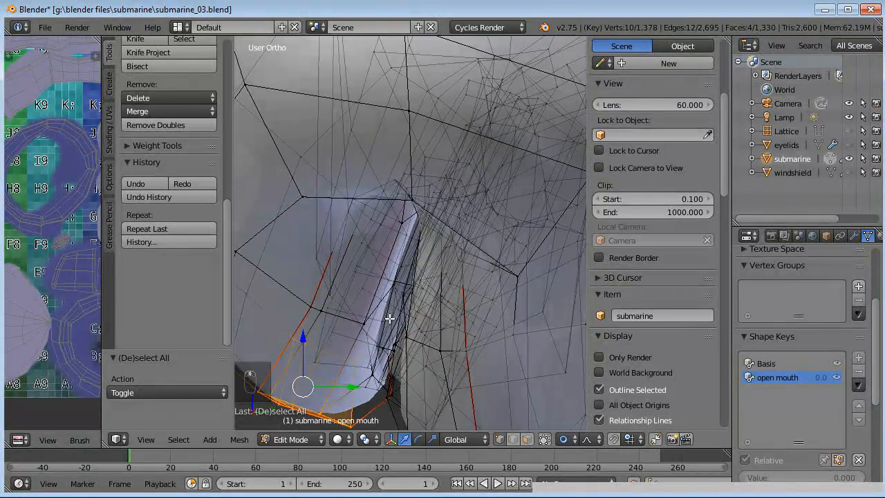
key(KP_3)
shift+middle_drag(367, 328, 406, 271)
scroll(407, 272, up, 3)
shift+right_click(365, 278)
shift+middle_drag(460, 284, 443, 282)
scroll(440, 279, down, 5)
Step: Move the upper lip's front vertices forward and up, rotate them about 7°, and shift them further forward
key(g)
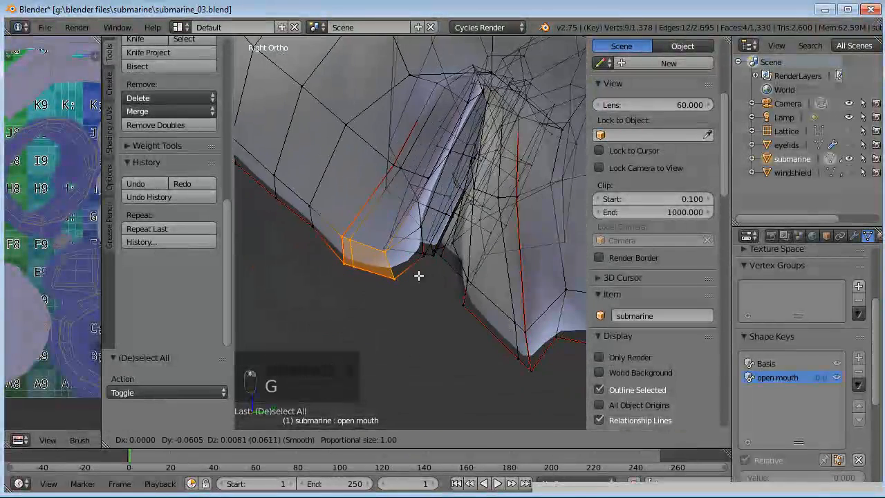
click(472, 208)
key(r)
click(477, 217)
key(g)
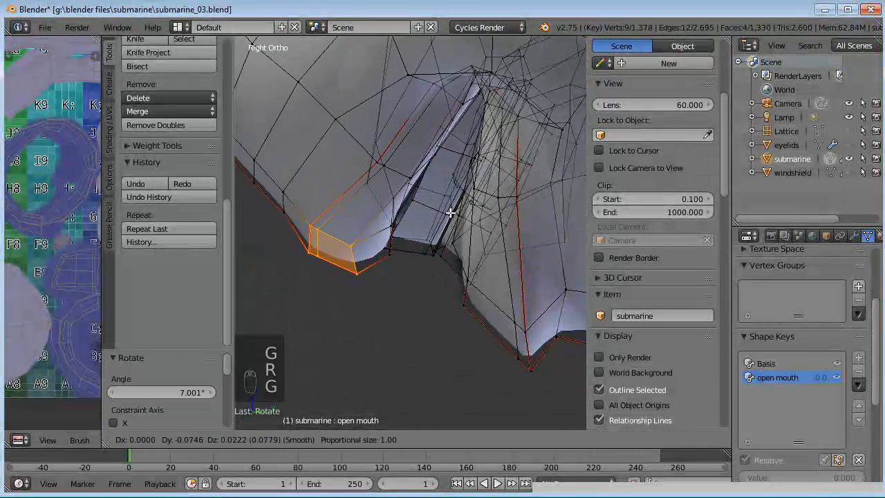
click(458, 219)
Step: Select the vertices at the lower lip's inner front edge and move them back along Y to widen the mouth opening
shift+middle_drag(510, 279, 414, 231)
key(a)
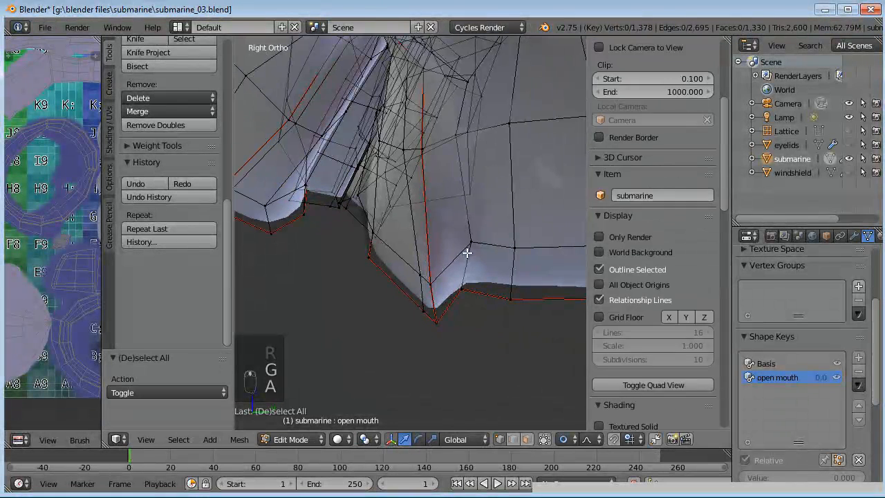
right_click(467, 253)
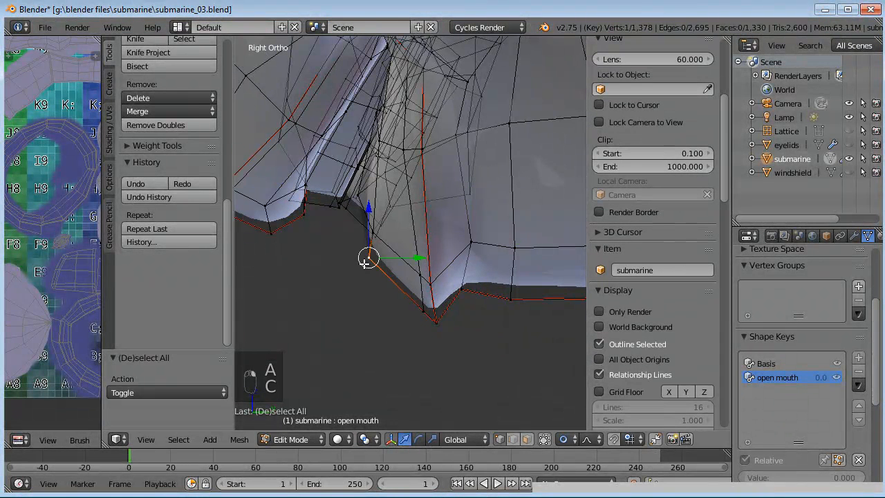
scroll(360, 207, up, 5)
key(c)
key(g)
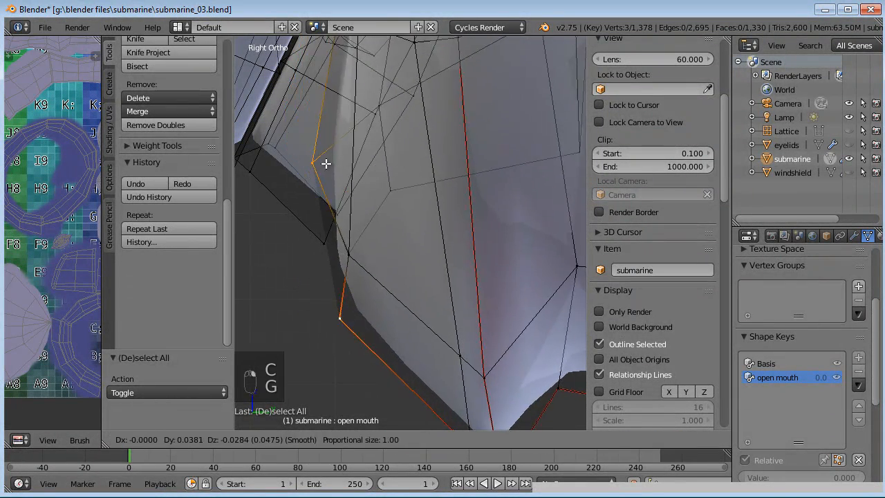
click(381, 200)
scroll(387, 199, down, 9)
key(g)
shift+middle_drag(389, 199, 407, 222)
click(400, 217)
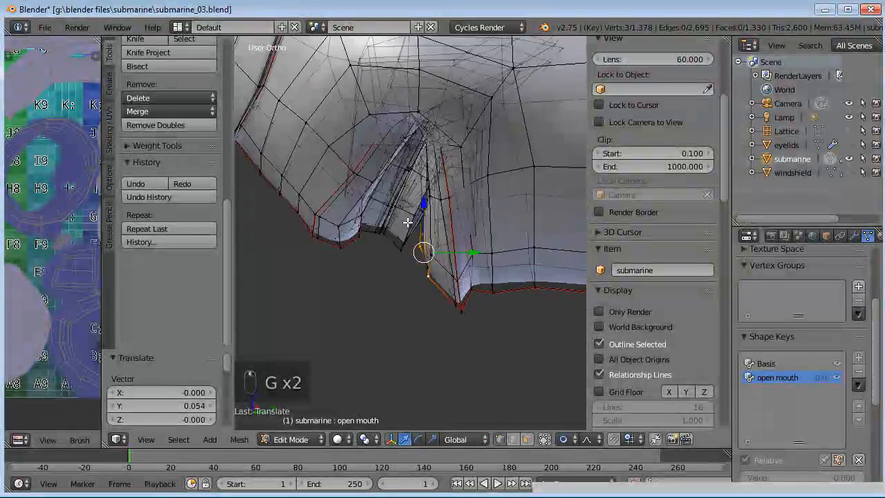
Step: Select the linked lower teeth, move them down and back by about Y 0.077 and Z -0.080, and rotate them against the lower lip
scroll(406, 223, up, 1)
right_click(396, 253)
key(ctrl+l)
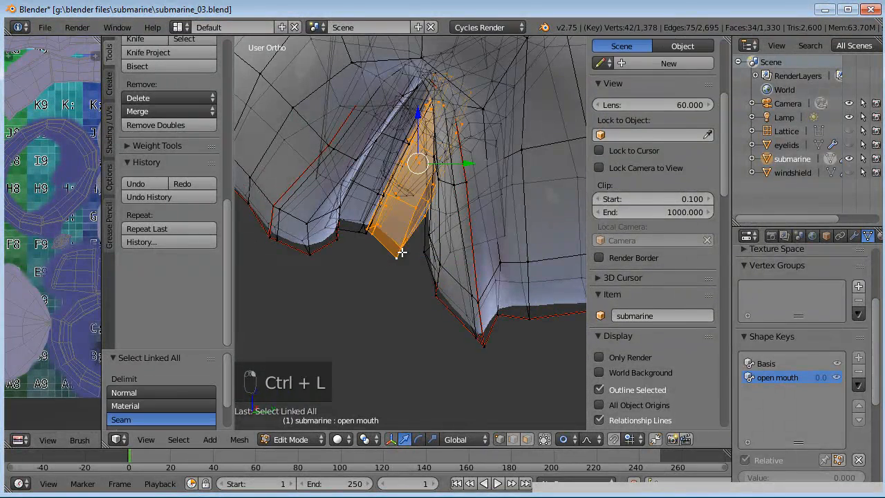
key(KP_3)
key(g)
click(511, 231)
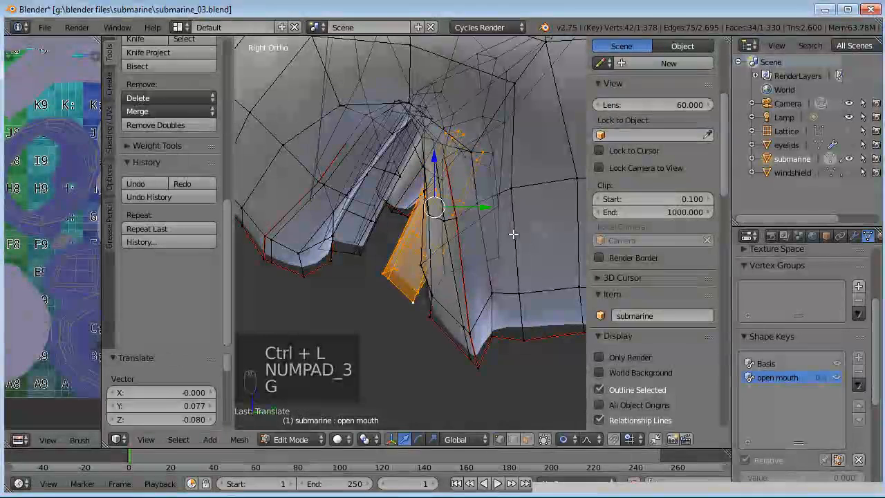
key(r)
click(501, 209)
key(g)
click(510, 210)
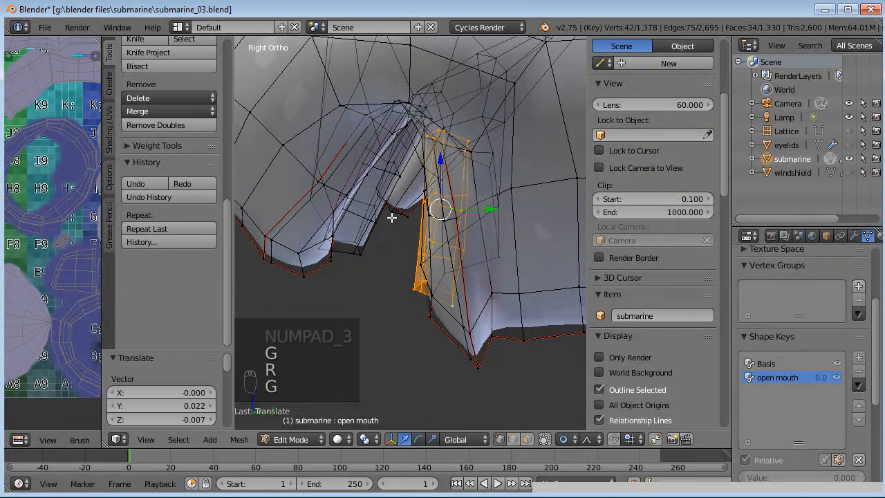
Step: Select the linked upper teeth, then move and rotate them to sit just behind the upper lip
right_click(363, 253)
key(ctrl+l)
key(g)
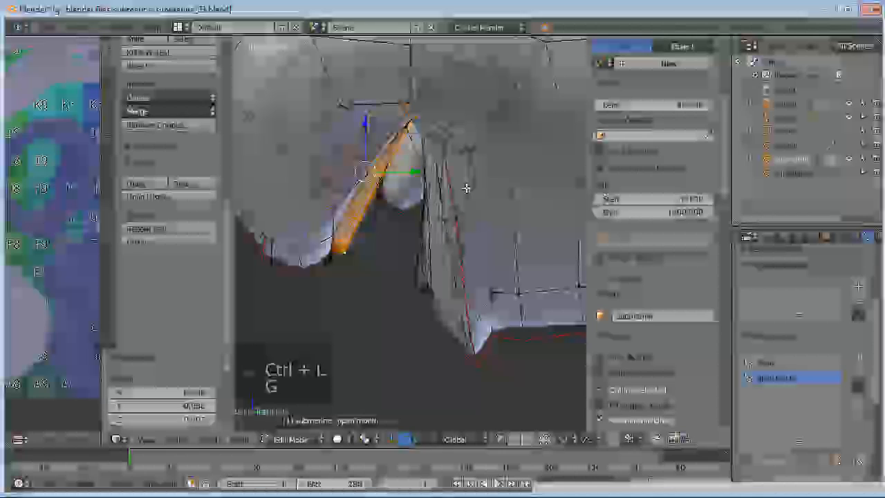
key(r)
click(486, 172)
key(g)
click(484, 174)
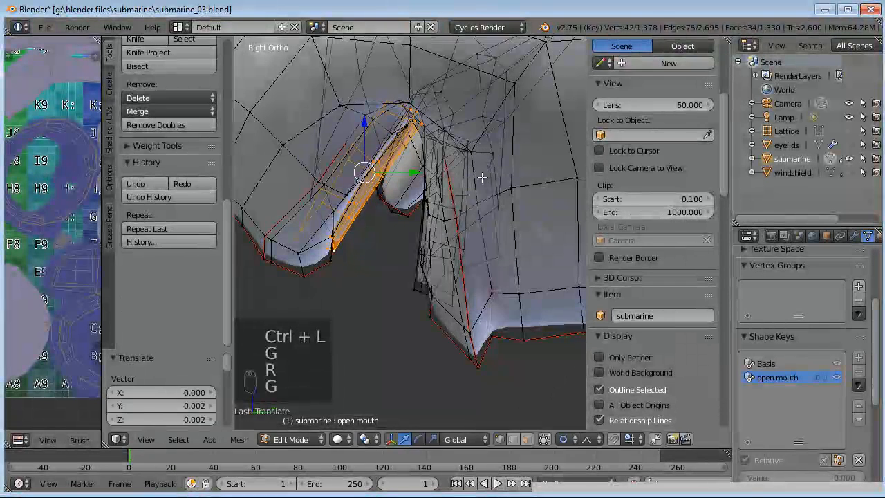
Step: Return to Texture Paint mode, set the "open mouth" shape key value to 1.000, and view the opened mouth
key(Tab)
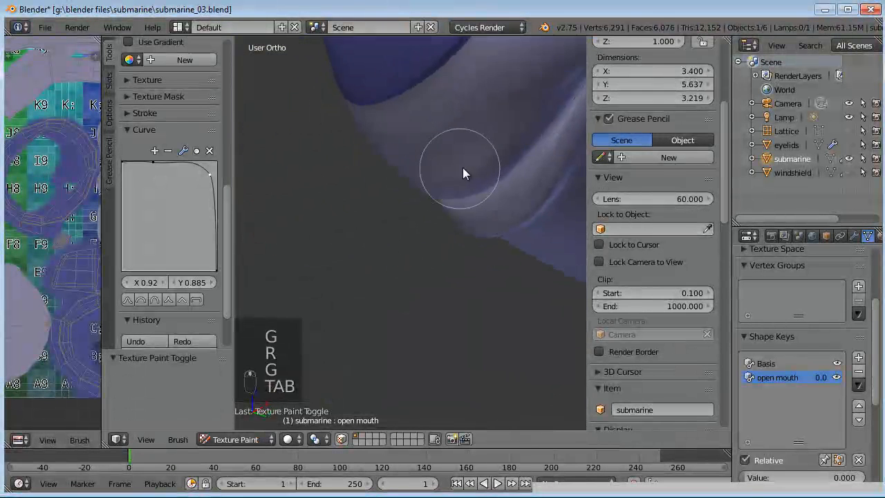
drag(760, 477, 874, 479)
middle_drag(419, 234, 386, 274)
scroll(408, 248, down, 5)
scroll(409, 270, up, 6)
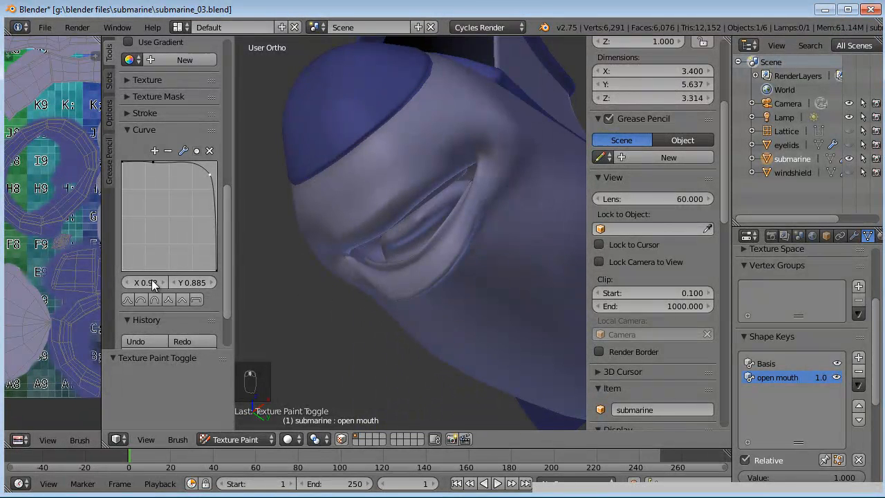
Step: Widen the UV image area slightly and enable Occlude, Cull and Normal for project painting
drag(103, 280, 133, 280)
scroll(452, 263, up, 2)
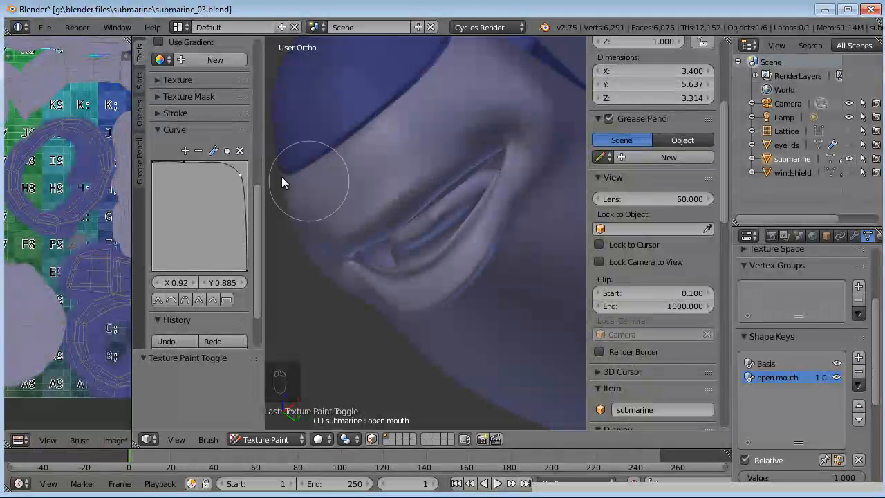
scroll(252, 193, up, 4)
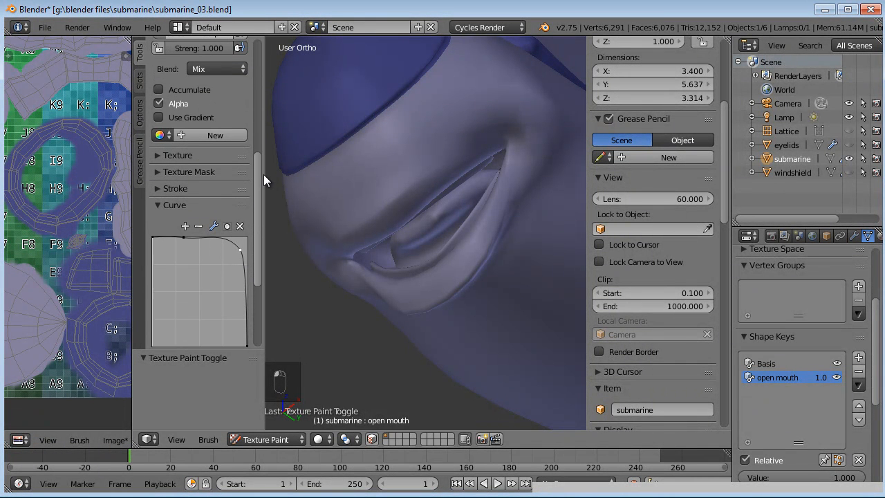
click(140, 110)
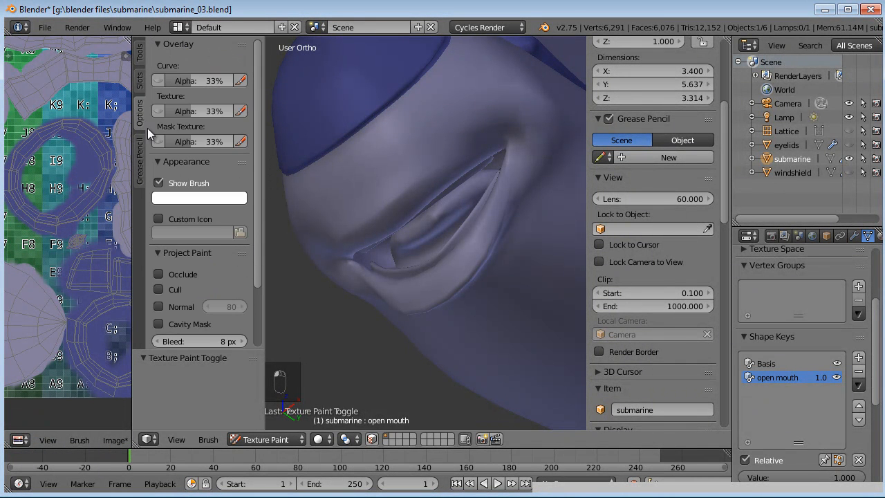
scroll(360, 253, up, 4)
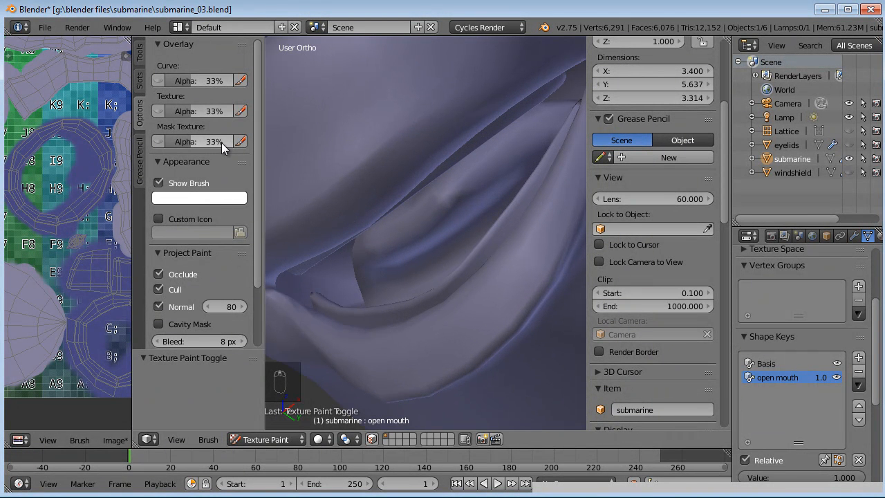
Step: Set the brush radius to 12 px and paint short white marks on the lower and upper teeth
click(144, 61)
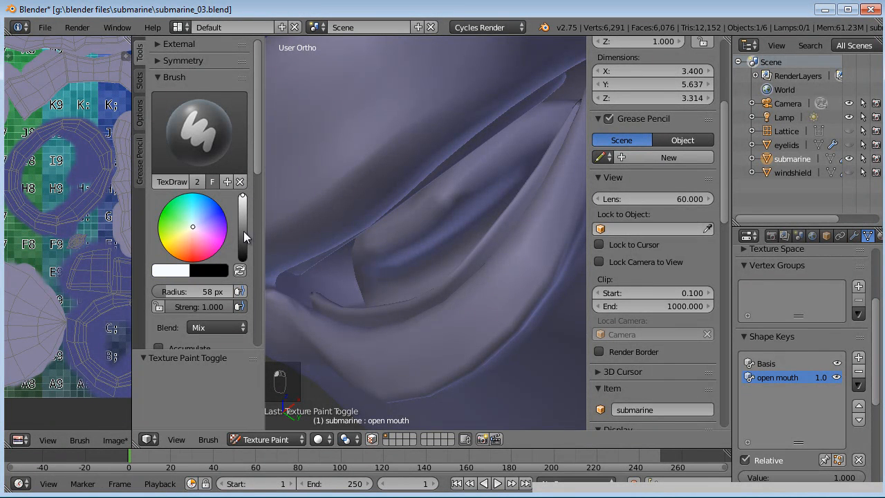
drag(194, 291, 189, 291)
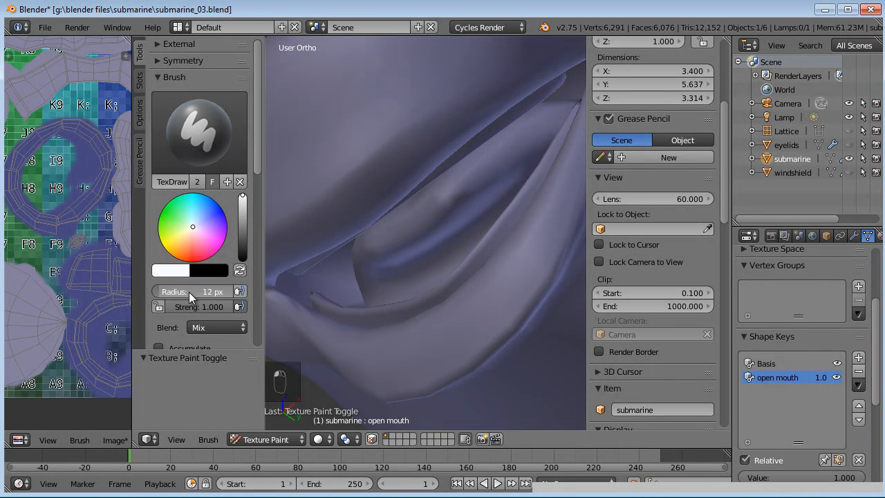
middle_drag(366, 253, 320, 254)
scroll(396, 241, up, 3)
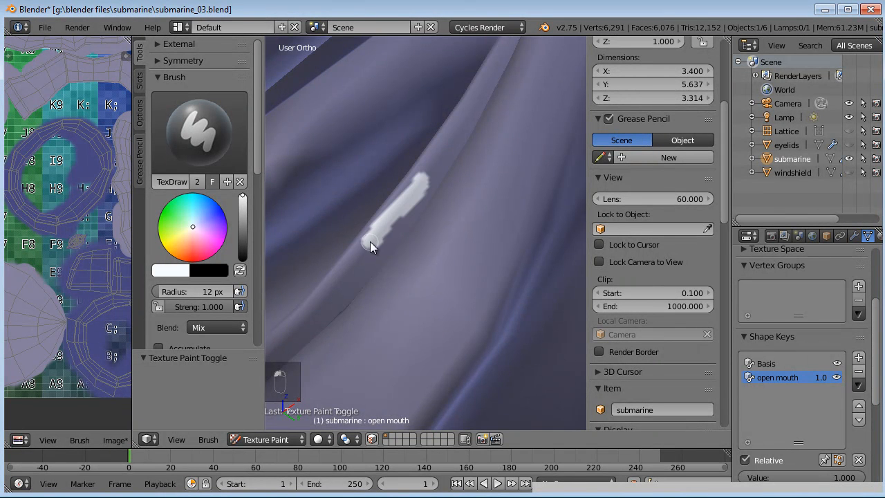
scroll(395, 211, down, 3)
mouse_move(394, 212)
shift+middle_down()
mouse_move(496, 286)
mouse_move(424, 260)
mouse_move(421, 248)
shift+middle_up()
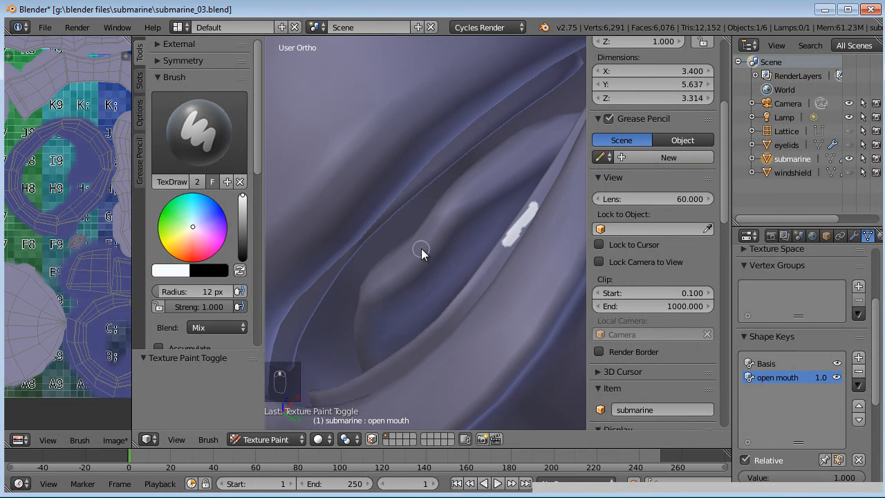
drag(488, 125, 457, 146)
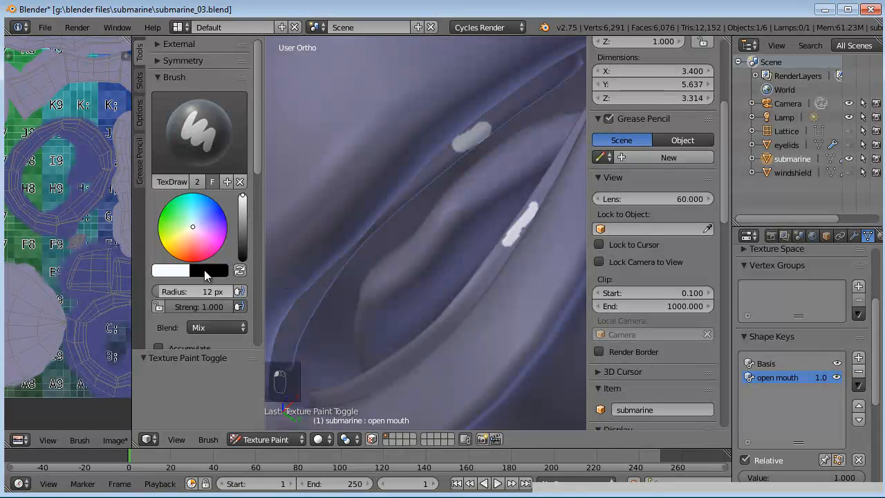
Step: Change the brush color to light pink and paint marks on the tongue and inside the mouth's corner
scroll(409, 186, down, 5)
middle_drag(409, 186, 466, 188)
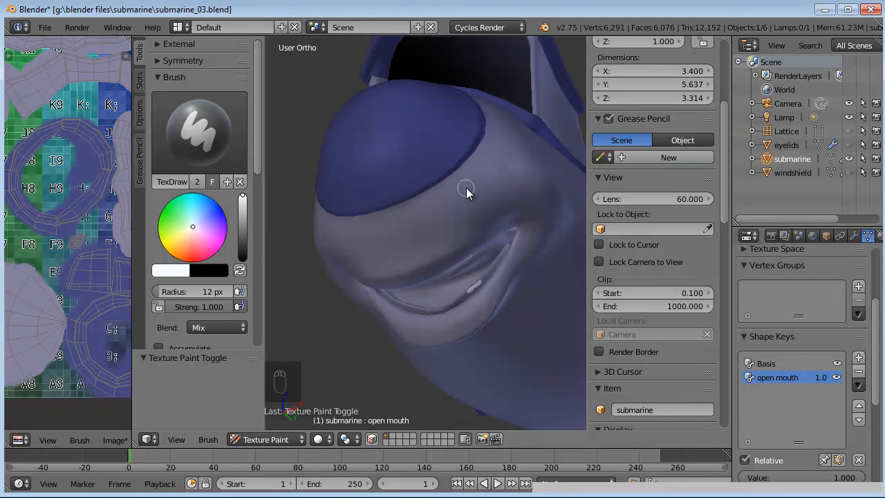
scroll(466, 192, up, 2)
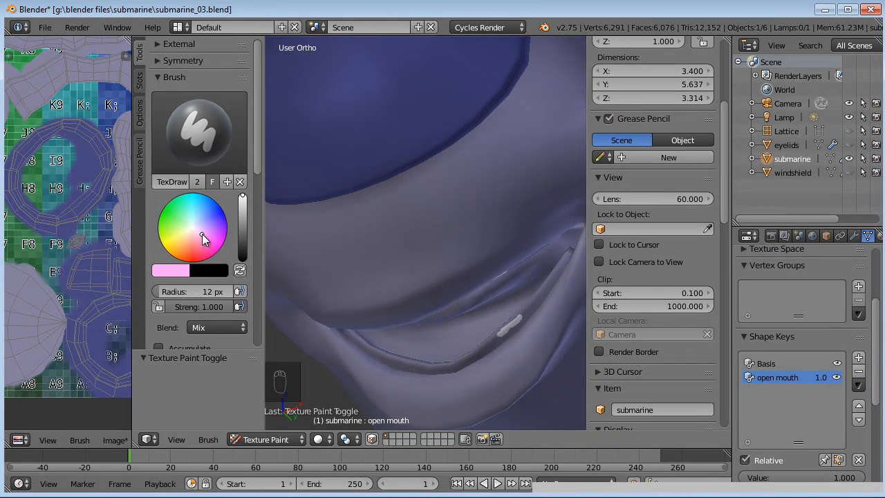
middle_drag(458, 322, 440, 309)
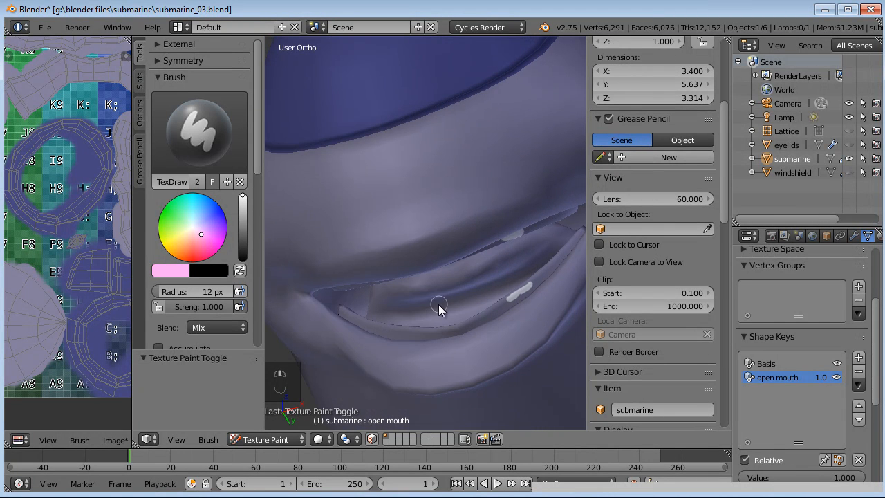
scroll(493, 277, up, 4)
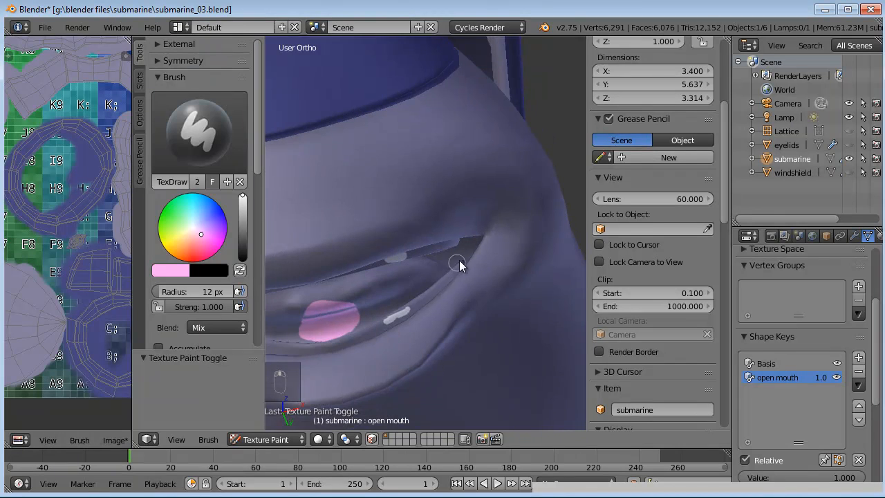
scroll(469, 298, down, 5)
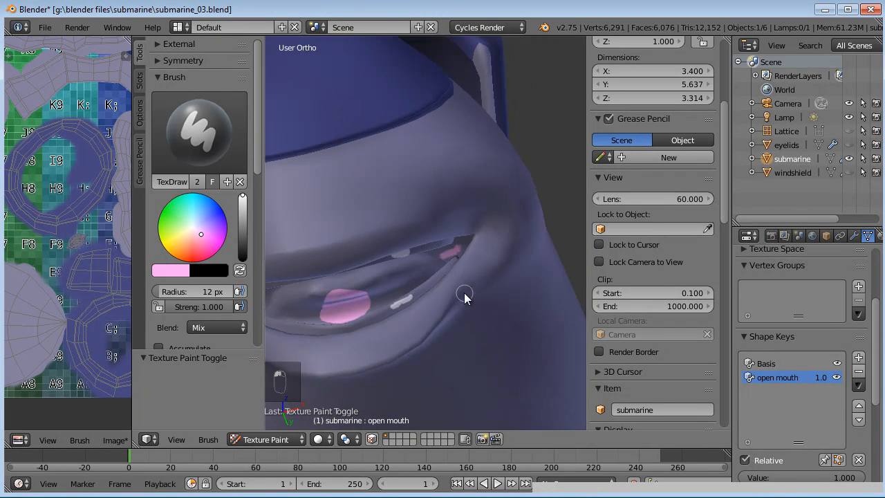
Step: Widen the UV image area and paint most of the upper mouth-interior island light pink with a 94 px brush
middle_drag(409, 288, 159, 342)
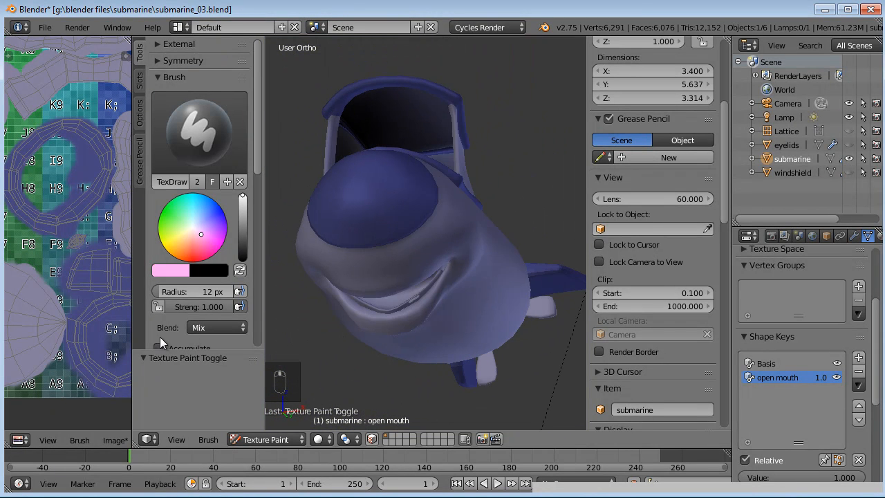
drag(131, 347, 383, 335)
middle_drag(256, 219, 202, 301)
middle_drag(139, 99, 213, 206)
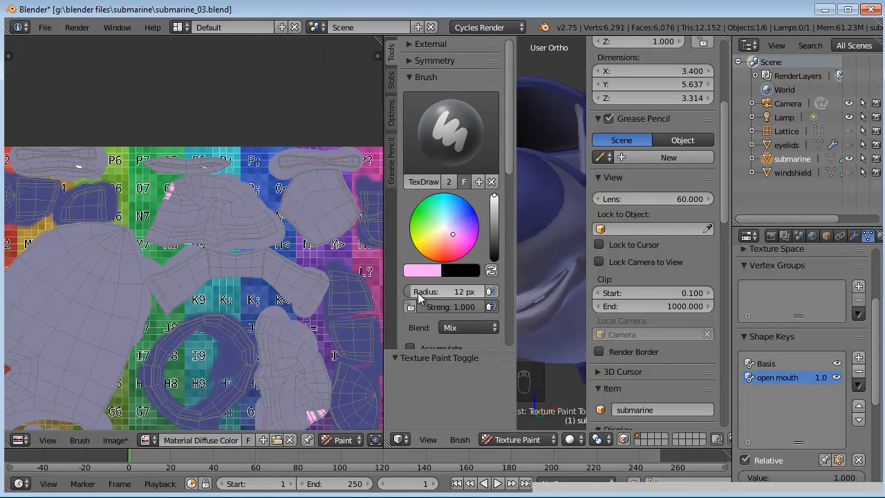
scroll(192, 231, up, 3)
mouse_move(149, 172)
mouse_down()
mouse_move(195, 158)
mouse_move(276, 175)
mouse_up()
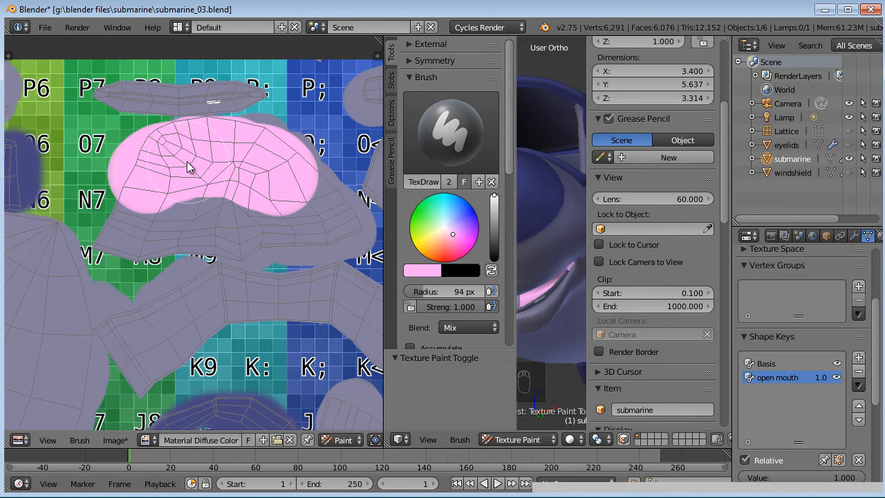
mouse_move(149, 190)
mouse_down()
mouse_move(122, 231)
mouse_move(178, 220)
mouse_move(293, 226)
mouse_up()
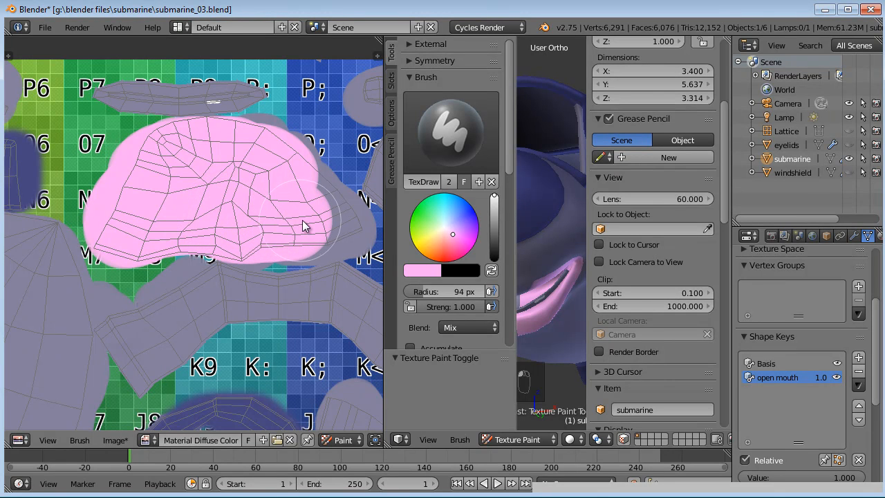
Step: Paint the remaining outer corner of the upper mouth-interior island light pink, reducing the brush radius to 67 px
middle_drag(302, 220, 278, 218)
scroll(301, 243, up, 2)
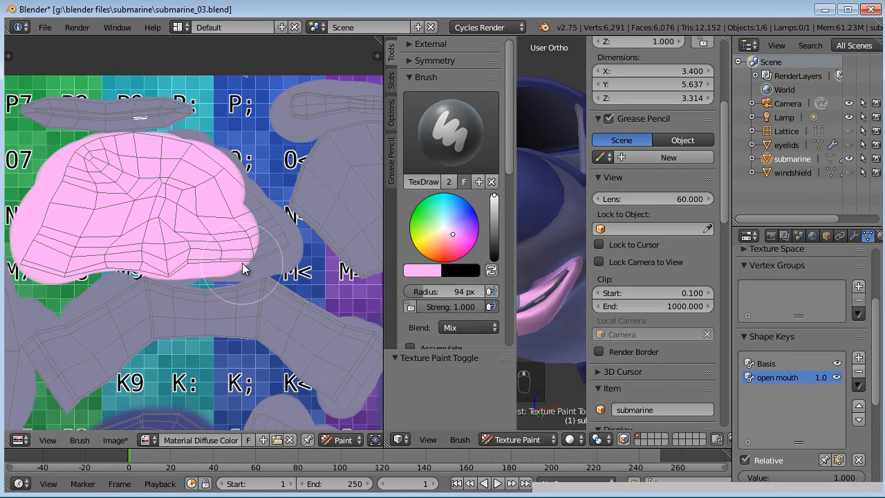
drag(212, 253, 221, 251)
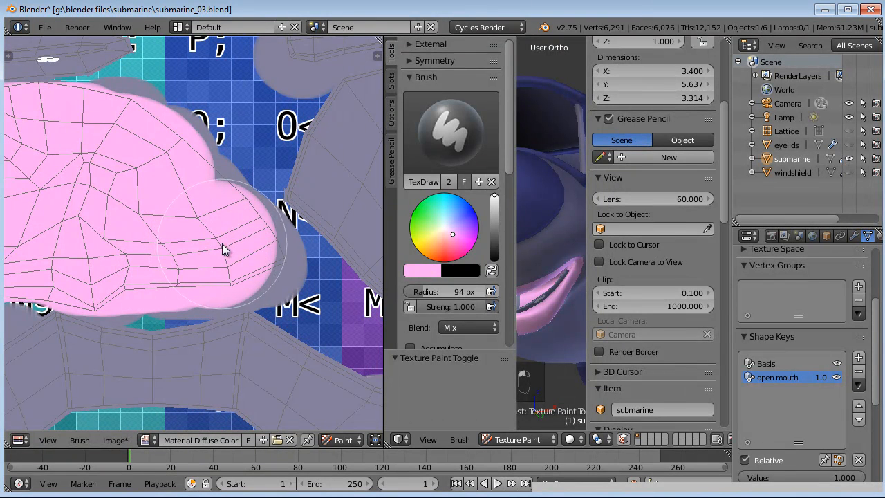
drag(266, 269, 229, 238)
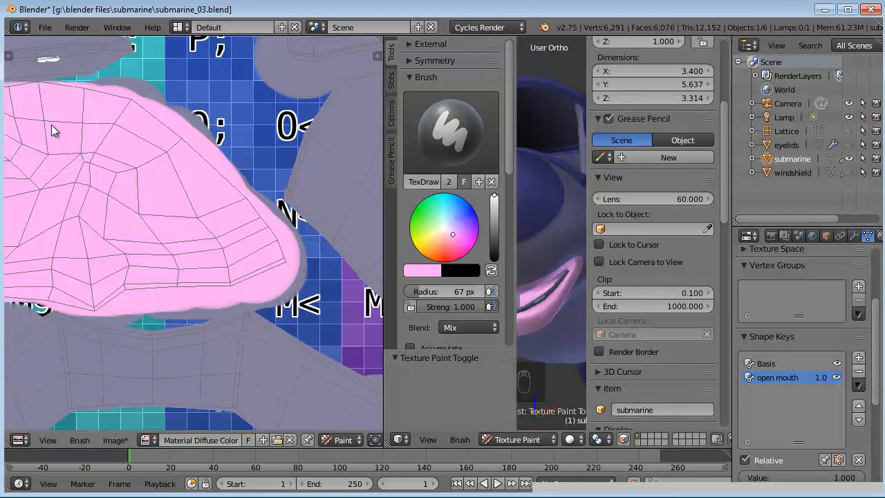
Step: Start painting the second mouth-interior island, beside the ring-shaped island, light pink
scroll(123, 223, down, 4)
middle_drag(122, 224, 170, 172)
middle_drag(251, 282, 159, 184)
scroll(173, 229, up, 2)
mouse_move(118, 243)
mouse_down()
mouse_move(111, 291)
mouse_move(121, 369)
mouse_move(204, 303)
mouse_up()
Step: Paint the rounded edge of the second mouth-interior island pink, undoing a stray dab and keeping clear of the neighboring blue island
scroll(233, 296, up, 5)
middle_drag(234, 296, 83, 128)
scroll(98, 174, up, 3)
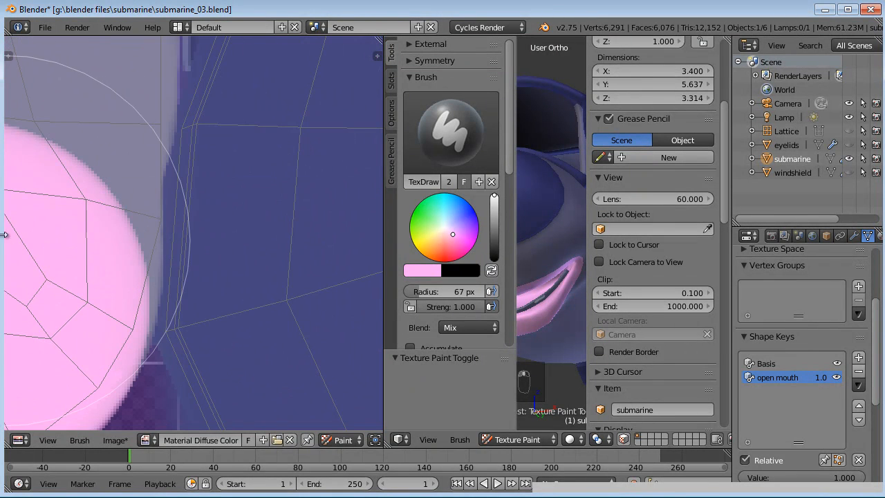
scroll(112, 222, down, 2)
middle_drag(112, 222, 183, 221)
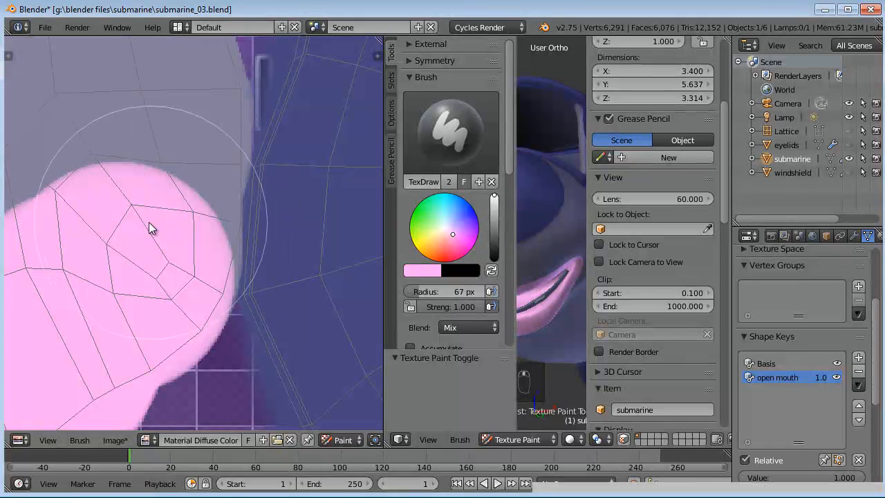
click(131, 231)
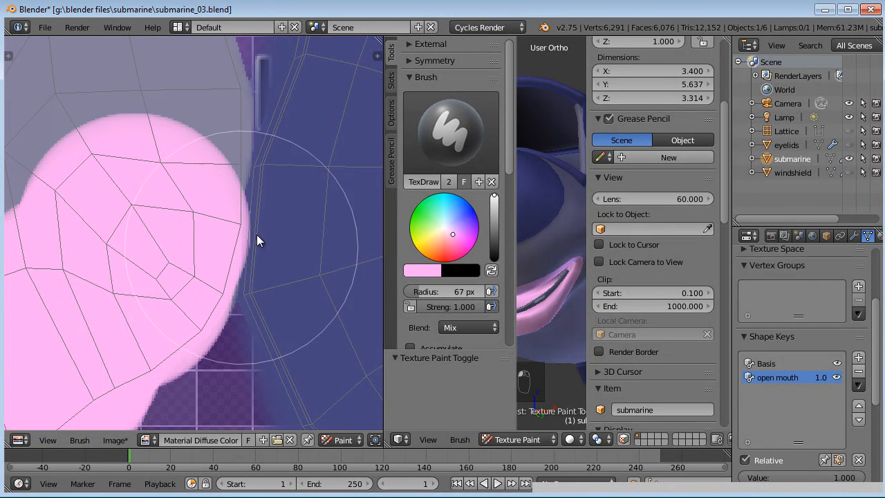
key(ctrl+z)
mouse_move(130, 229)
mouse_down()
mouse_move(127, 156)
mouse_move(136, 126)
mouse_up()
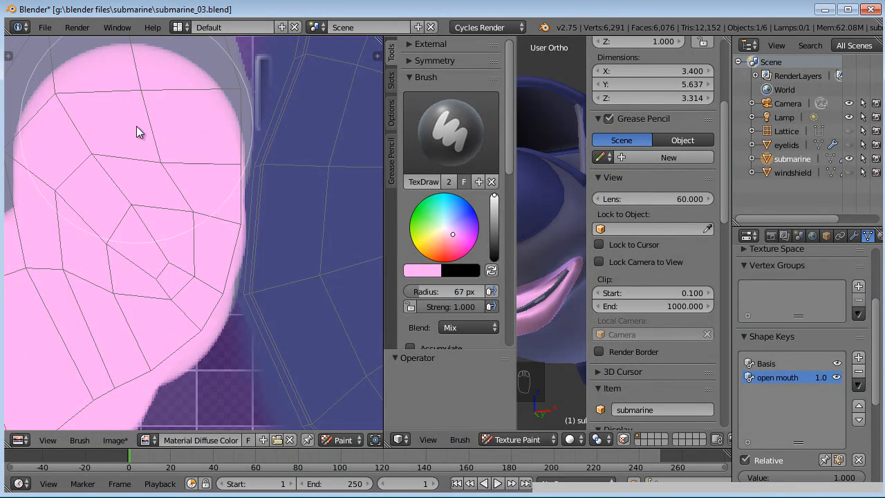
Step: Paint the rest of the second mouth-interior island light pink up to its outline
scroll(134, 160, down, 5)
middle_drag(149, 187, 197, 289)
mouse_move(198, 247)
mouse_down()
mouse_move(217, 257)
mouse_move(174, 188)
mouse_move(99, 134)
mouse_move(119, 151)
mouse_move(99, 138)
mouse_move(114, 262)
mouse_move(163, 290)
mouse_move(155, 213)
mouse_up()
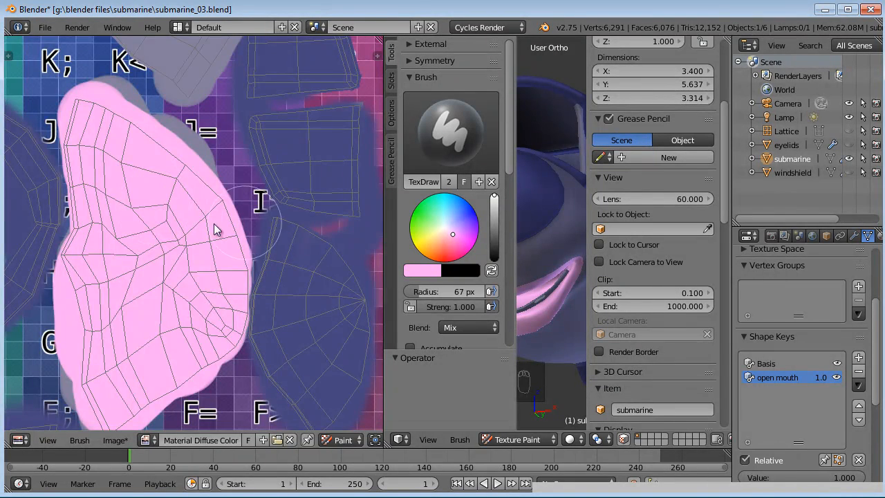
scroll(208, 227, down, 6)
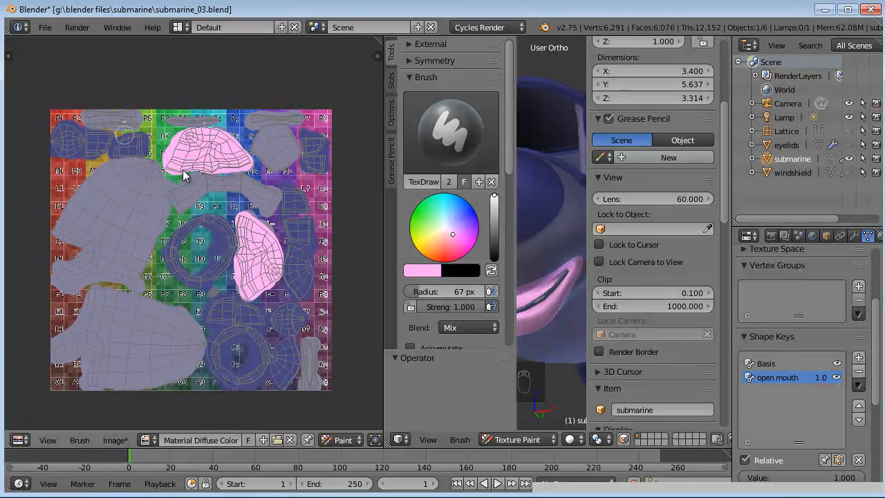
Step: Change the brush color to white and paint the whole teeth strip above the upper pink island with the 67 px brush
click(445, 231)
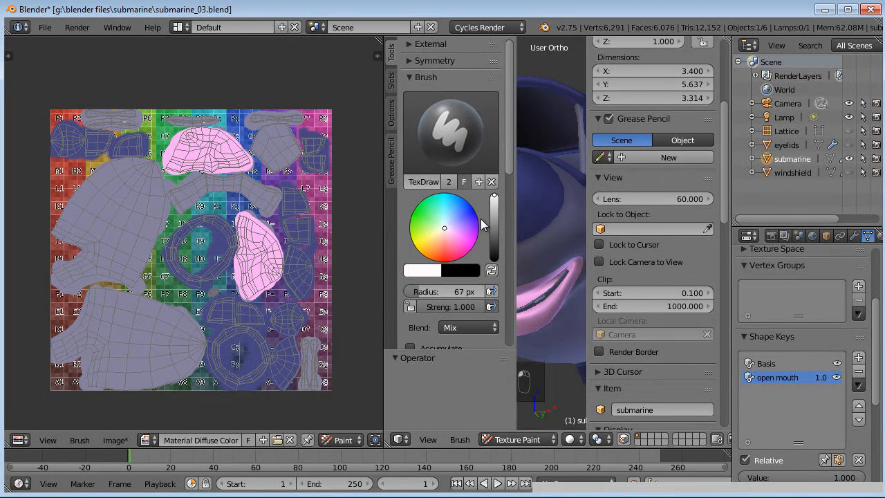
scroll(131, 195, up, 10)
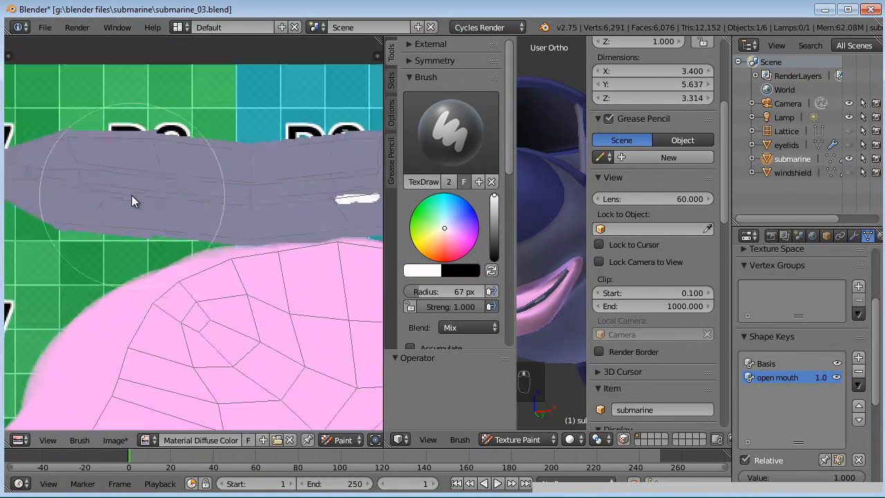
scroll(85, 175, down, 1)
mouse_move(79, 172)
mouse_down()
mouse_move(223, 186)
mouse_move(284, 182)
mouse_up()
scroll(195, 176, down, 1)
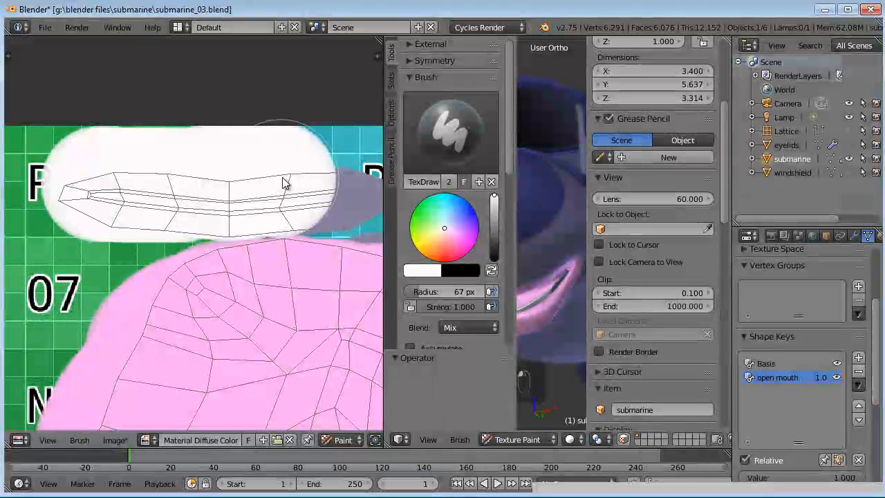
middle_drag(335, 177, 227, 178)
drag(220, 180, 252, 177)
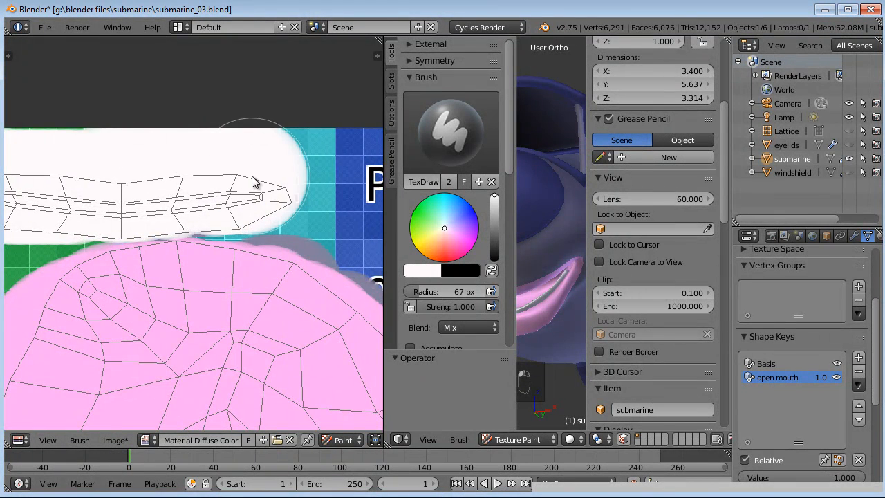
Step: Set the brush radius to 35 px and paint the other teeth strip, just above the blue islands, fully white
scroll(154, 201, down, 2)
middle_drag(154, 201, 293, 199)
scroll(156, 189, up, 2)
middle_drag(119, 196, 250, 197)
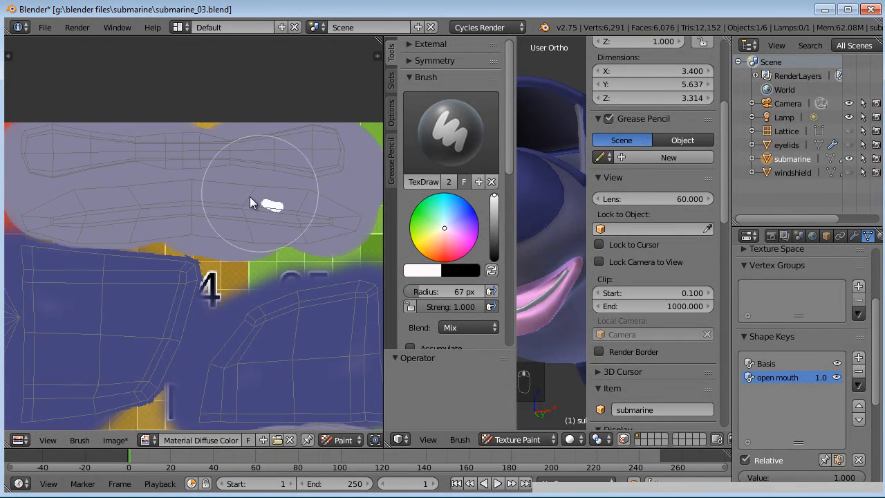
scroll(249, 197, up, 1)
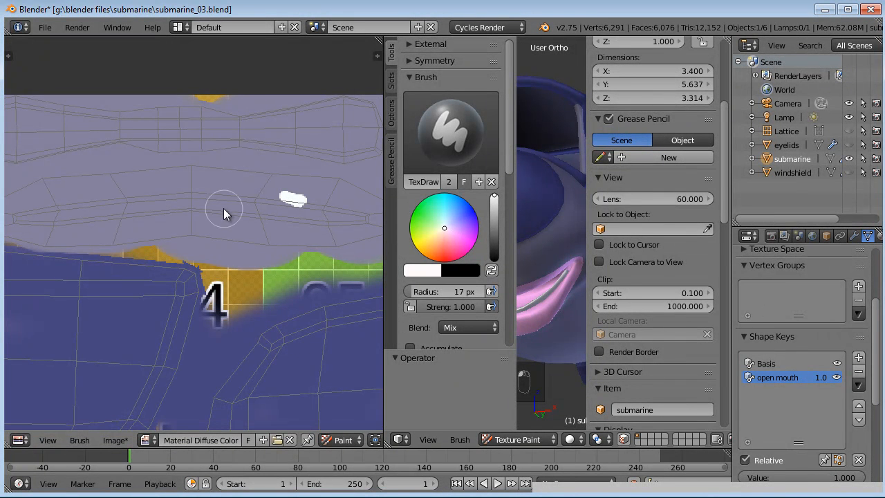
drag(413, 291, 416, 290)
drag(199, 197, 331, 221)
middle_drag(353, 226, 289, 224)
mouse_move(287, 218)
mouse_down()
mouse_move(184, 202)
mouse_move(276, 206)
mouse_up()
middle_drag(130, 206, 283, 201)
mouse_move(283, 201)
mouse_down()
mouse_move(87, 209)
mouse_move(121, 214)
mouse_up()
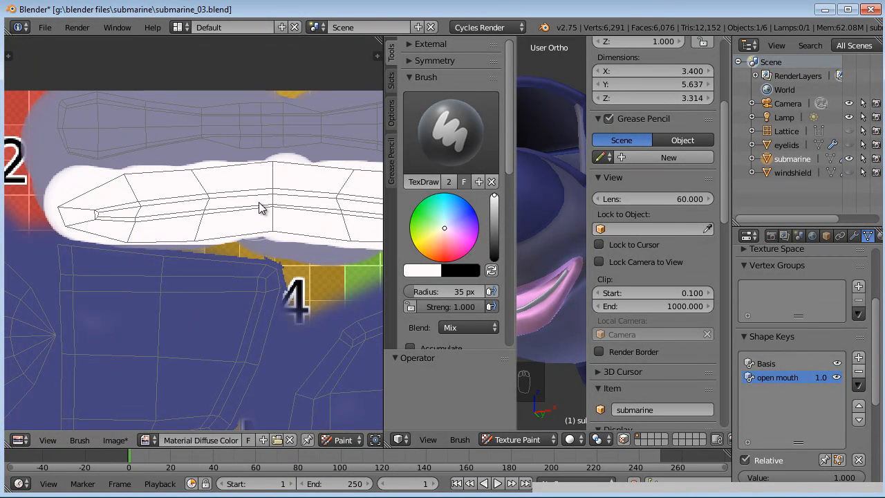
scroll(279, 211, down, 1)
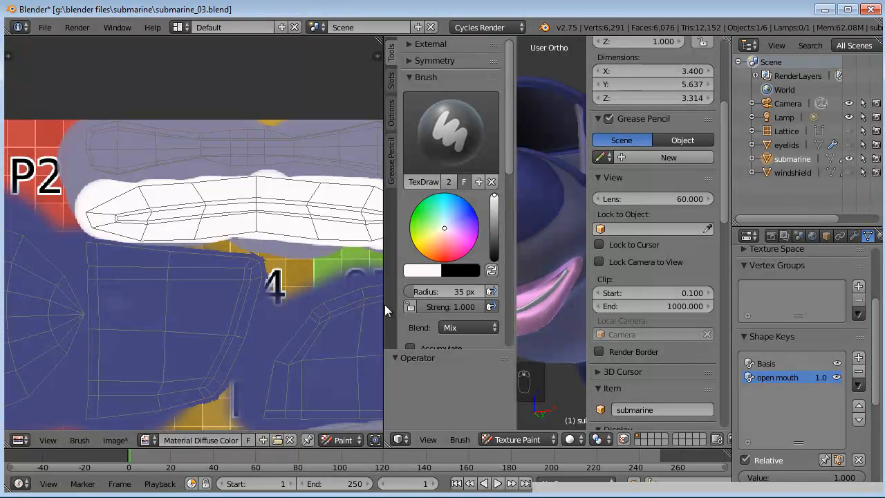
Step: Enlarge the 3D view area and frame the submarine's painted mouth up close
drag(382, 304, 226, 305)
middle_drag(408, 274, 367, 254)
scroll(542, 298, down, 4)
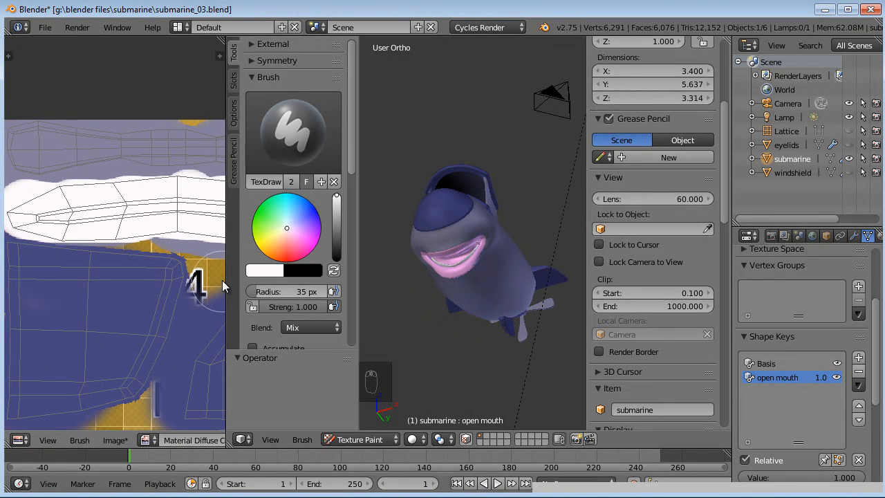
mouse_move(450, 258)
middle_down()
mouse_move(492, 175)
mouse_move(461, 233)
mouse_move(492, 282)
middle_up()
scroll(450, 260, up, 5)
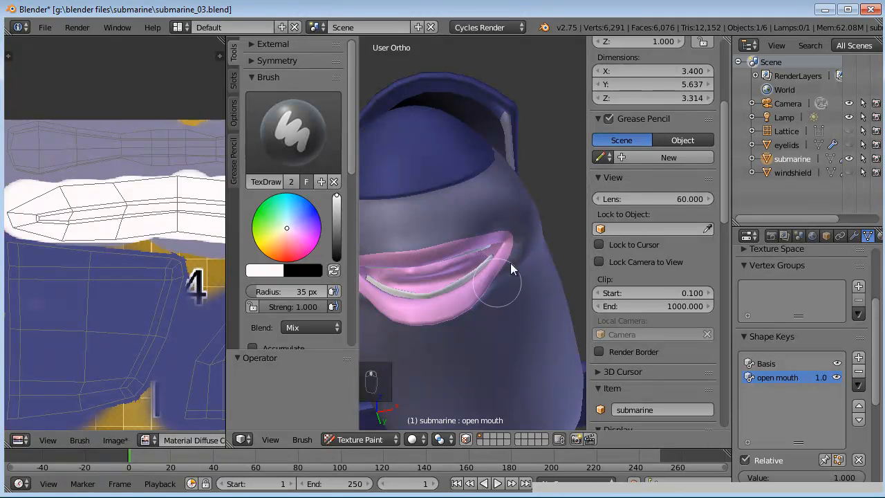
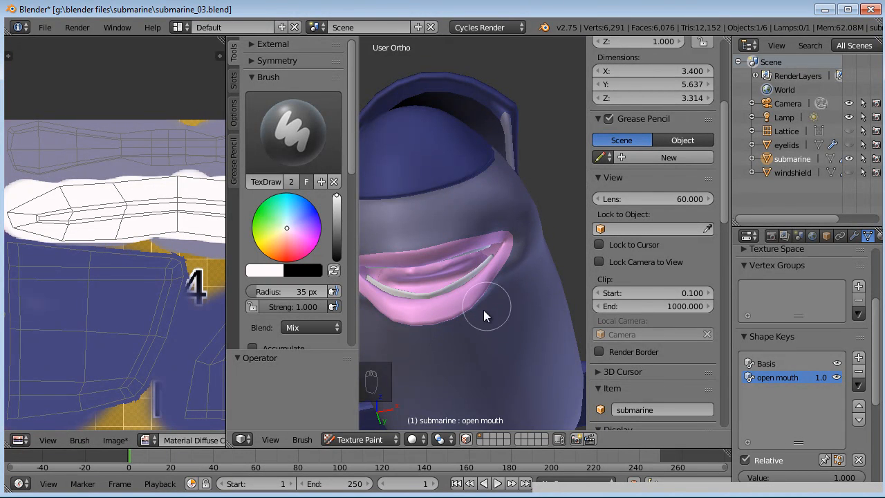
Step: Sample the grayish purple body color from the texture as the brush color and apply the smooth falloff curve preset
click(268, 276)
click(360, 234)
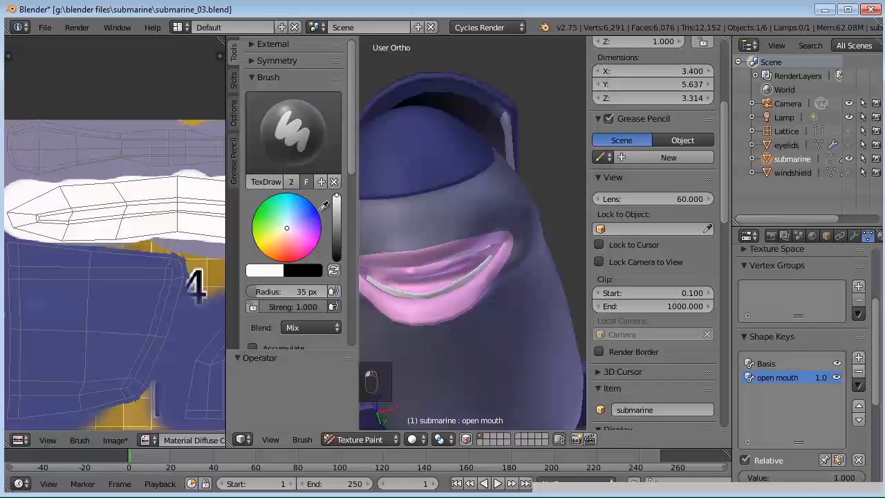
click(109, 164)
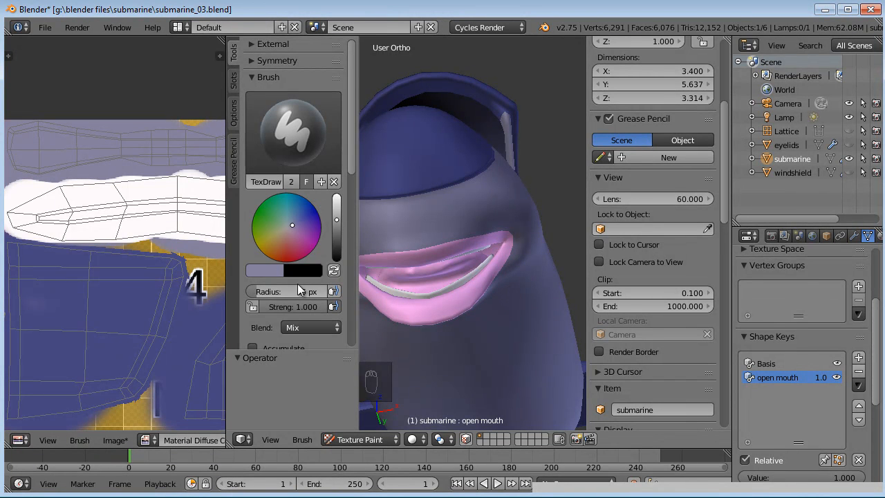
scroll(299, 290, down, 8)
scroll(279, 259, down, 2)
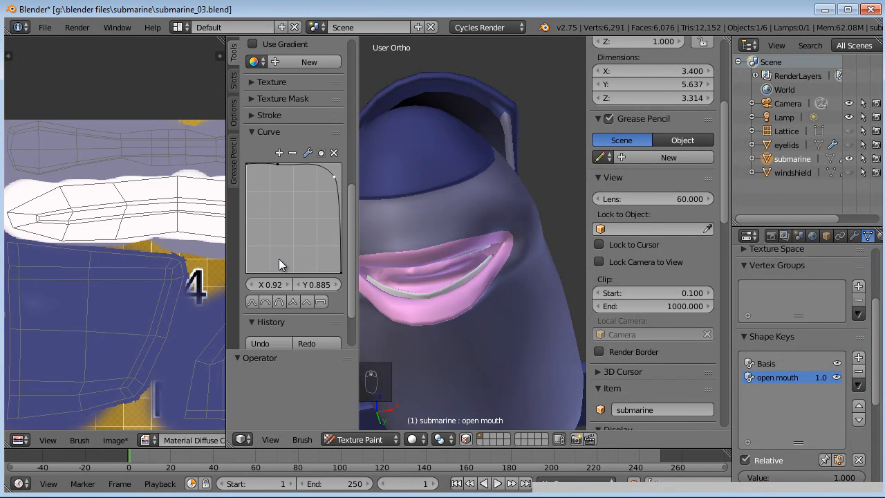
click(252, 303)
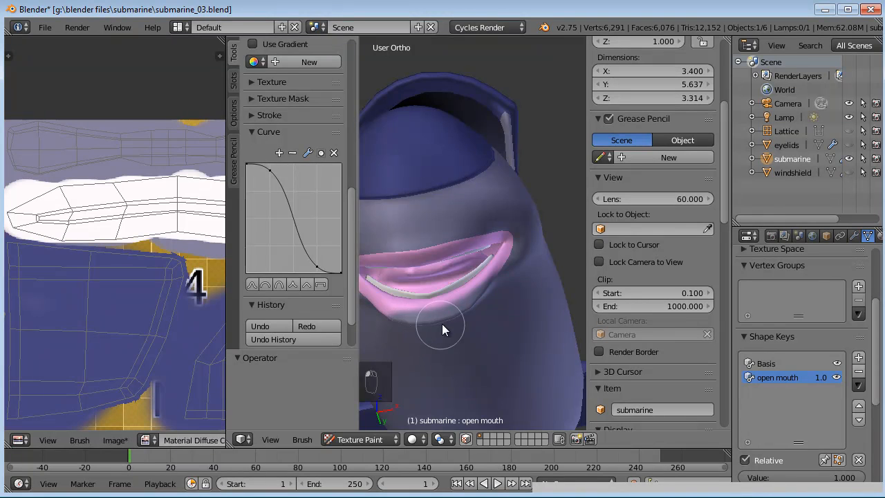
Step: Paint the grayish purple body color over the pink on the lower lip, upper lip and both mouth corners
scroll(442, 324, up, 4)
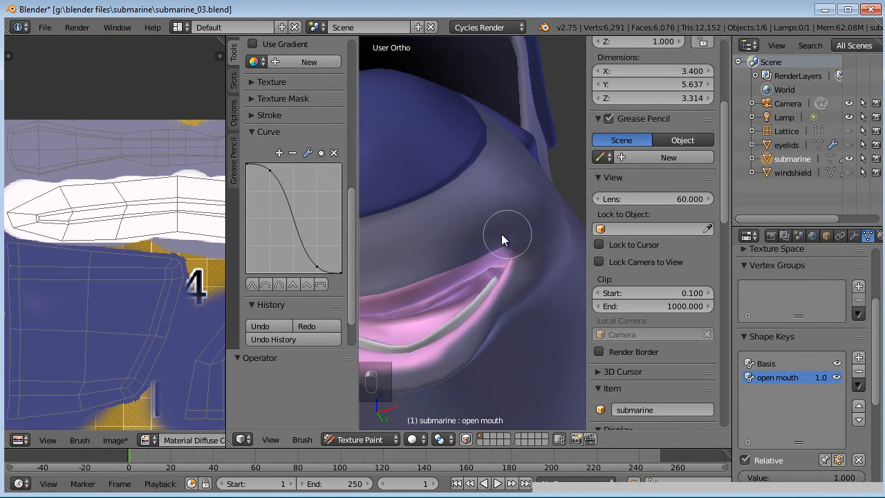
middle_drag(513, 242, 479, 142)
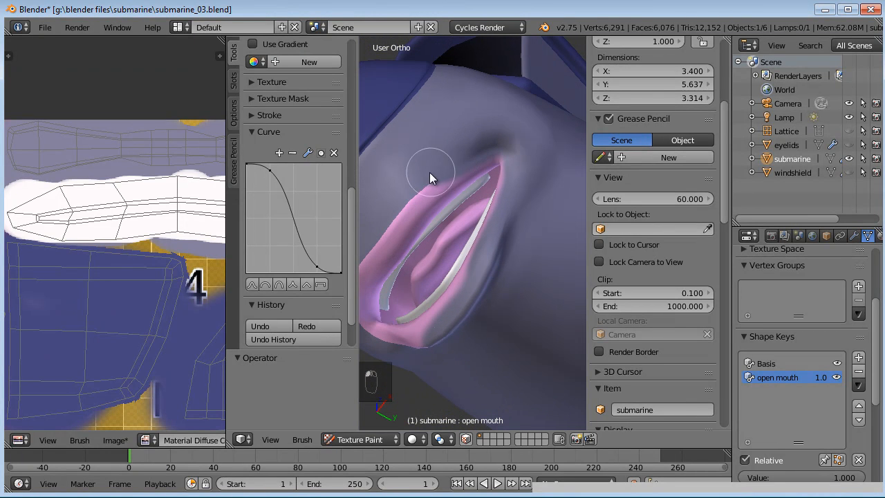
click(233, 113)
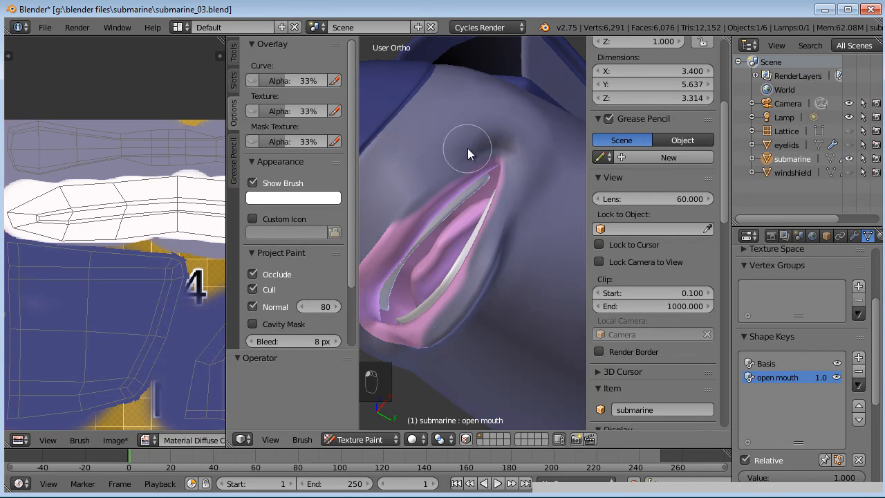
middle_drag(389, 213, 448, 157)
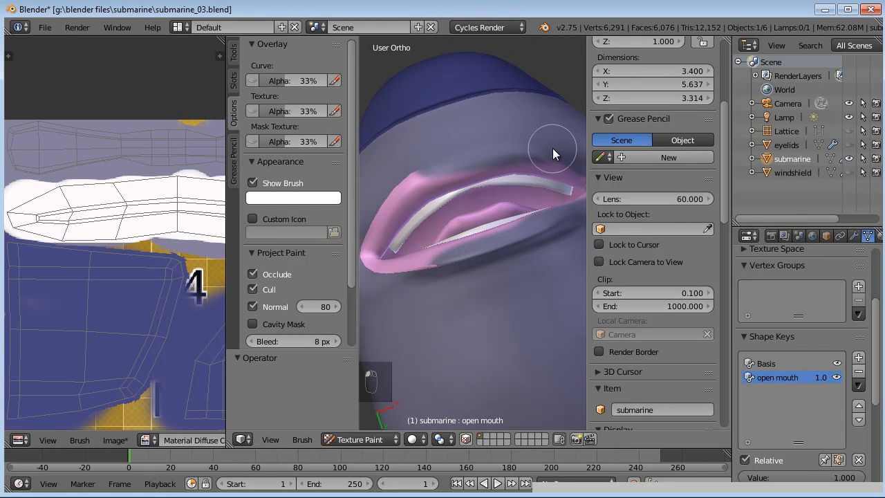
middle_drag(401, 185, 430, 164)
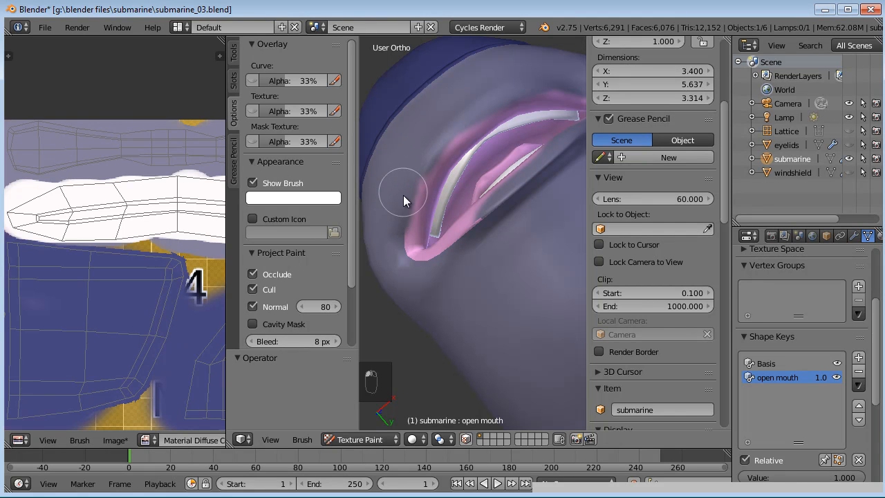
middle_drag(405, 270, 431, 308)
middle_drag(515, 270, 503, 322)
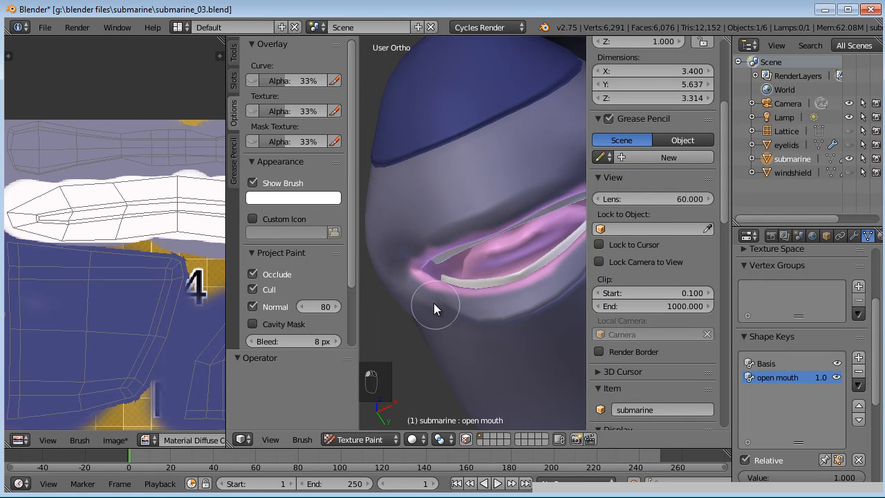
middle_drag(441, 223, 464, 180)
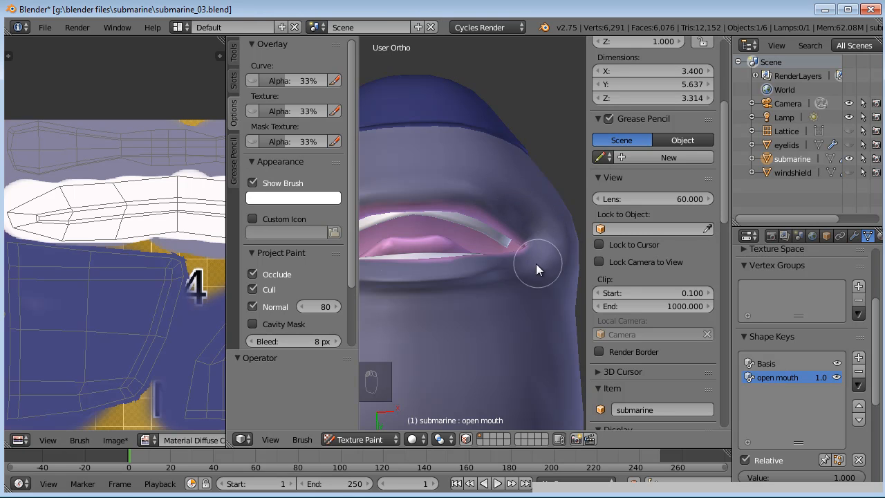
middle_drag(535, 264, 509, 342)
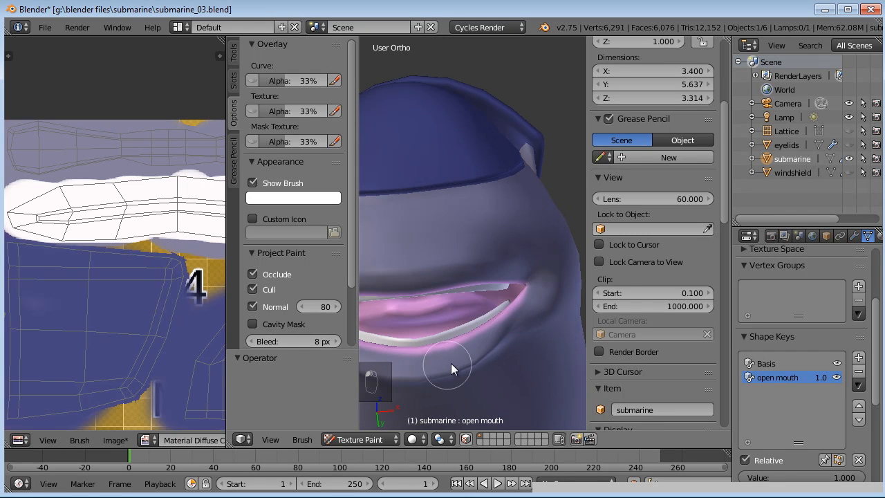
Step: Widen the UV image area again and bring the pink mouth-interior islands with their painted lip edges into close view
scroll(509, 343, down, 5)
middle_drag(493, 324, 331, 356)
drag(226, 380, 448, 370)
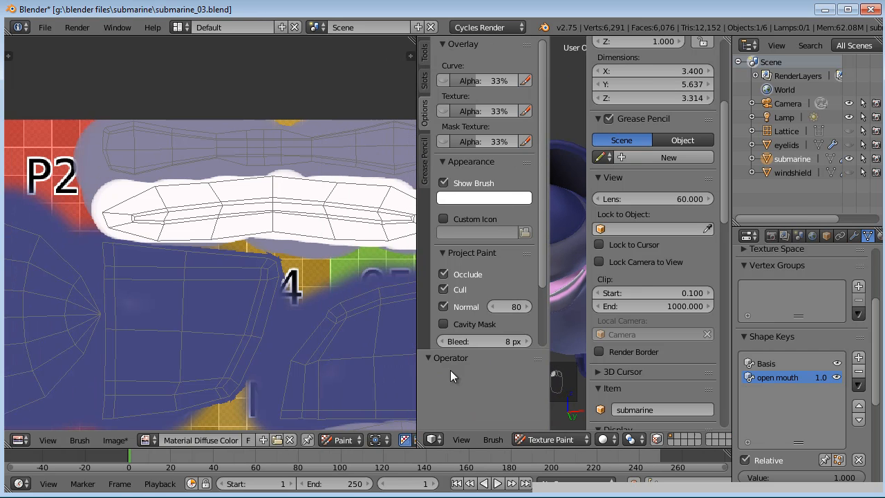
scroll(244, 282, down, 4)
middle_drag(243, 281, 177, 123)
middle_drag(416, 205, 198, 243)
scroll(197, 245, up, 3)
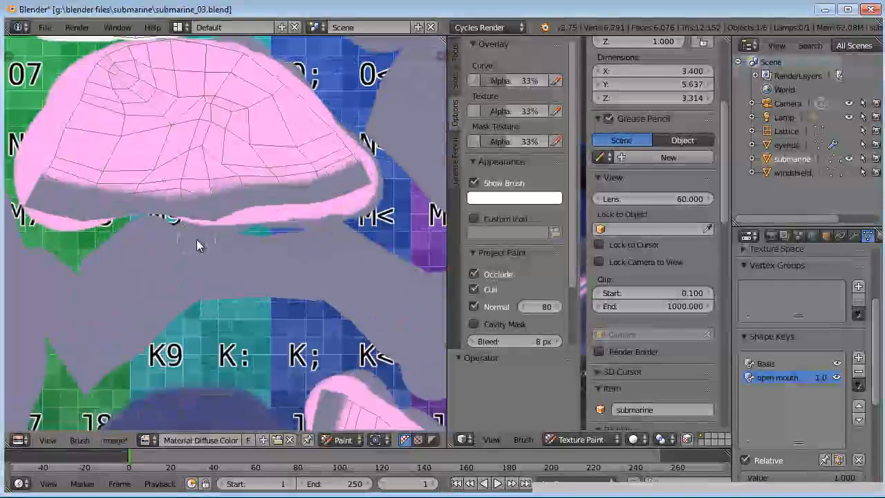
Step: Set the TexDraw paint brush to strength 0.5 and radius 48 px
middle_drag(338, 168, 372, 261)
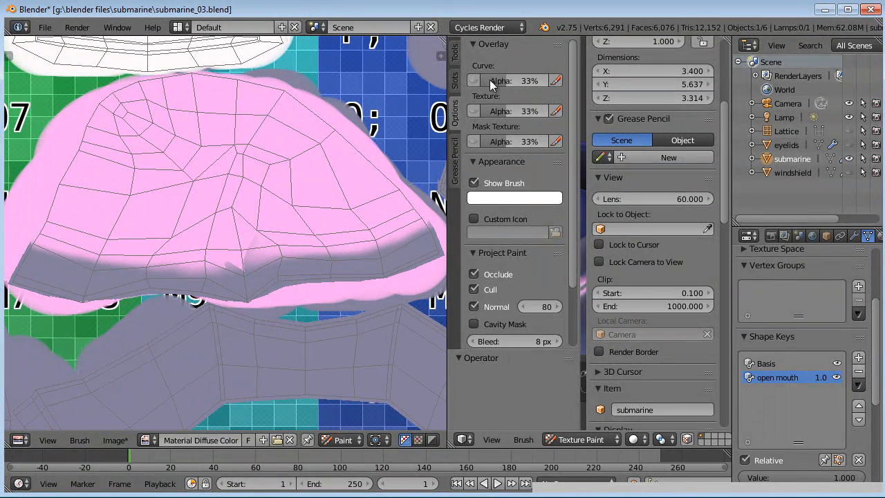
click(455, 54)
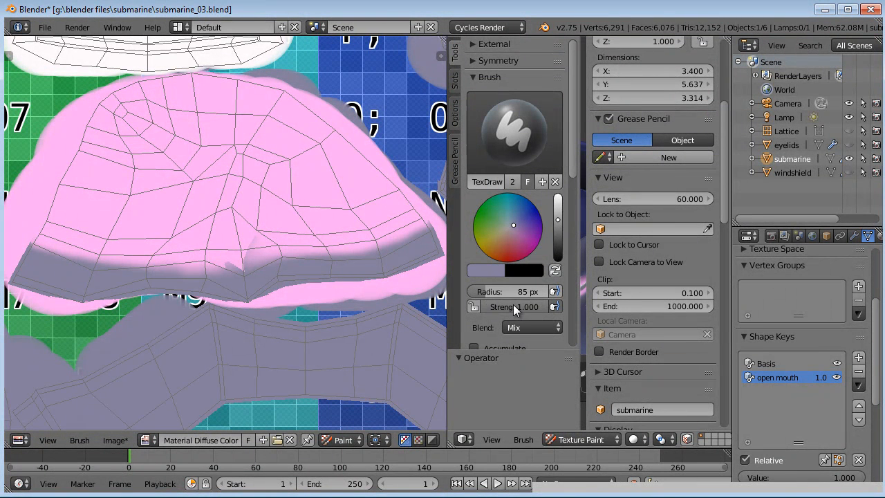
text(0.5)
key(Return)
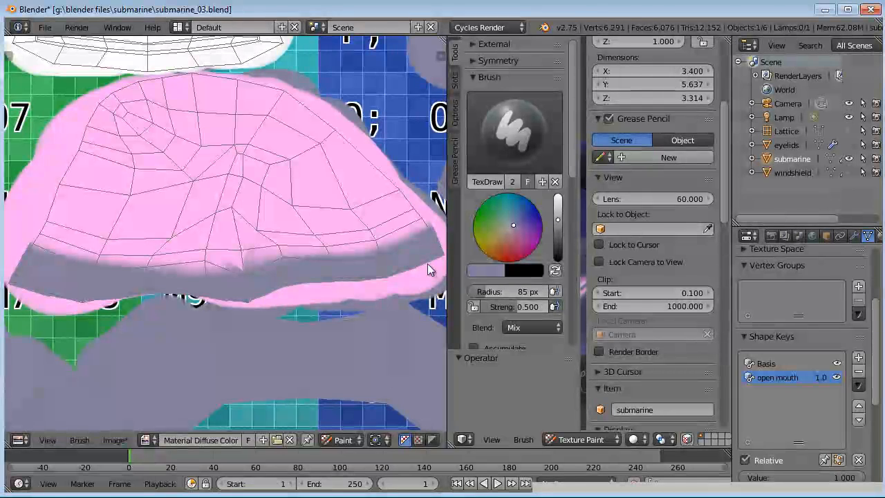
drag(503, 291, 480, 291)
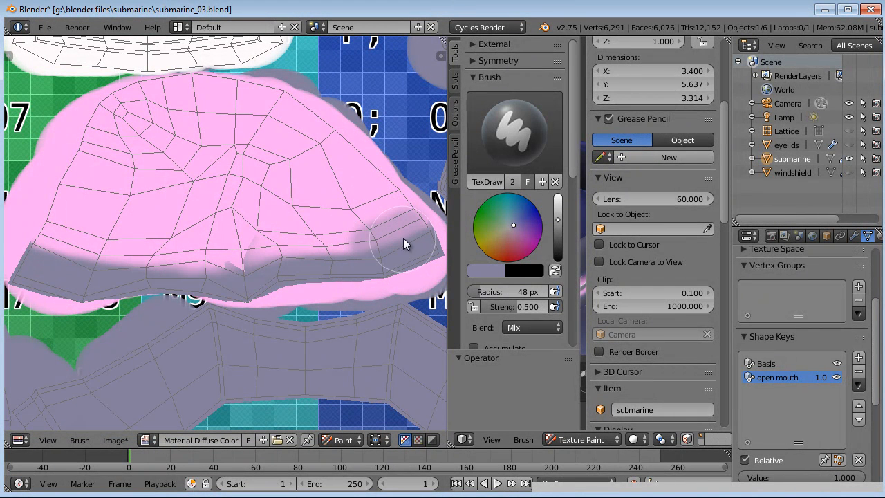
Step: Paint a wider, soft-edged grey-purple band along the bottom border of the upper pink UV island in the texture image
drag(417, 233, 371, 243)
mouse_move(305, 245)
mouse_down()
mouse_move(193, 268)
mouse_move(234, 266)
mouse_move(63, 257)
mouse_move(26, 243)
mouse_move(138, 260)
mouse_up()
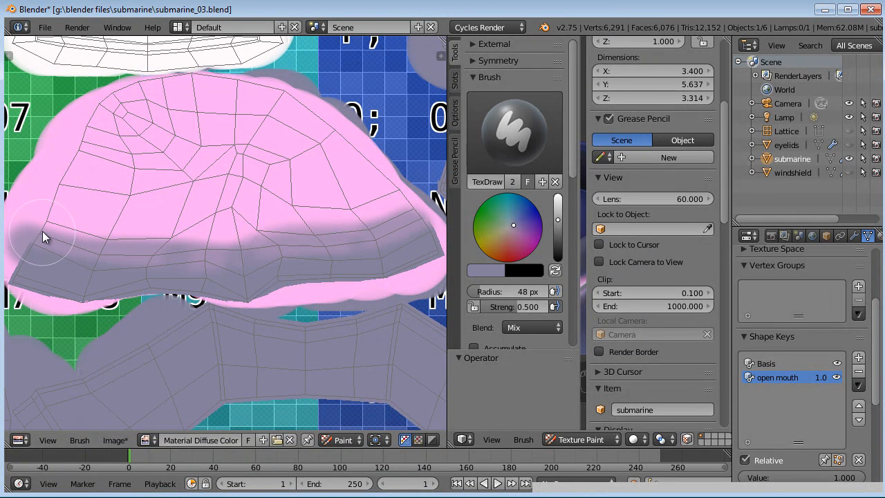
drag(37, 255, 134, 270)
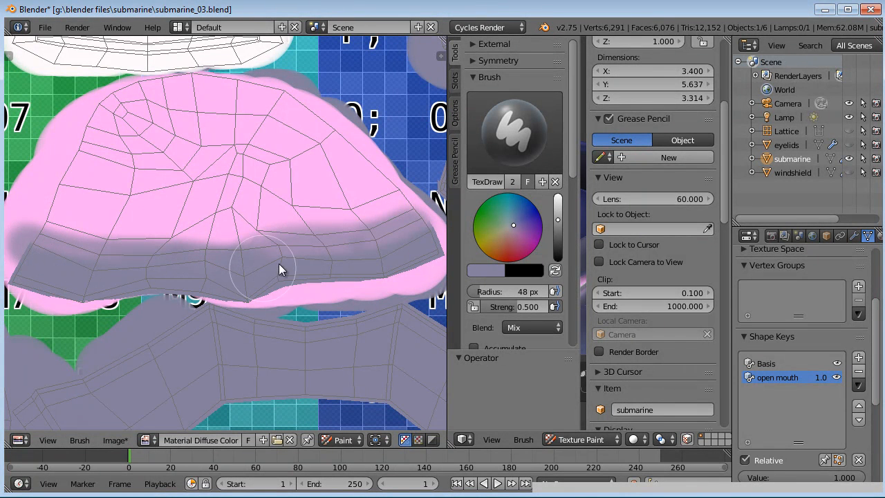
drag(418, 232, 232, 257)
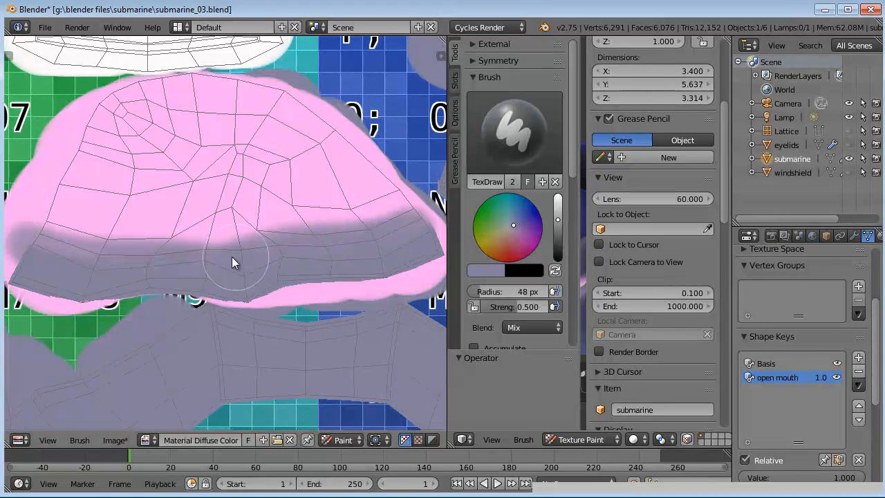
Step: Extend the grey-purple band with a soft edge along the left border of the lower pink UV island
scroll(188, 270, down, 2)
middle_drag(227, 278, 194, 112)
middle_drag(320, 258, 247, 157)
scroll(247, 156, up, 1)
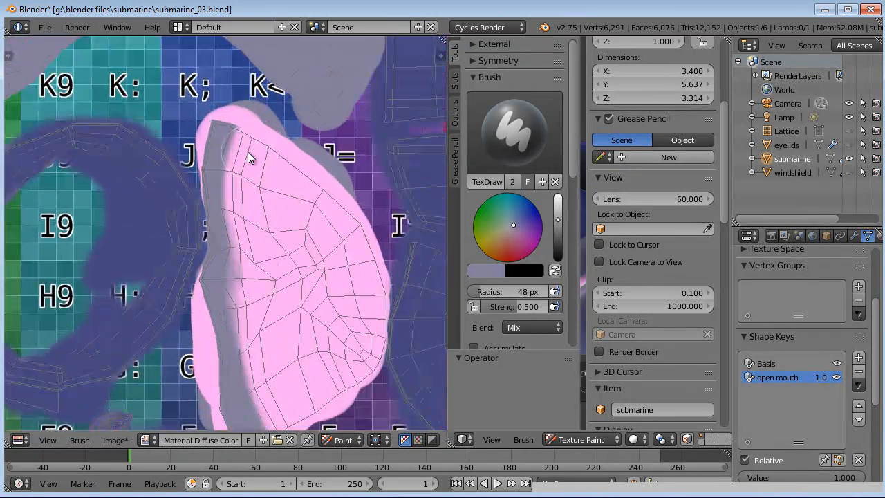
mouse_move(240, 145)
mouse_down()
mouse_move(231, 200)
mouse_move(230, 147)
mouse_move(233, 318)
mouse_up()
middle_drag(233, 277, 233, 184)
mouse_move(233, 184)
mouse_down()
mouse_move(245, 282)
mouse_move(237, 332)
mouse_move(253, 322)
mouse_move(237, 218)
mouse_up()
middle_drag(250, 137, 405, 154)
Step: Brush the grey-to-pink boundary of the lower island with the Soften brush, raising it to strength 1.0 and radius 80 px
click(522, 143)
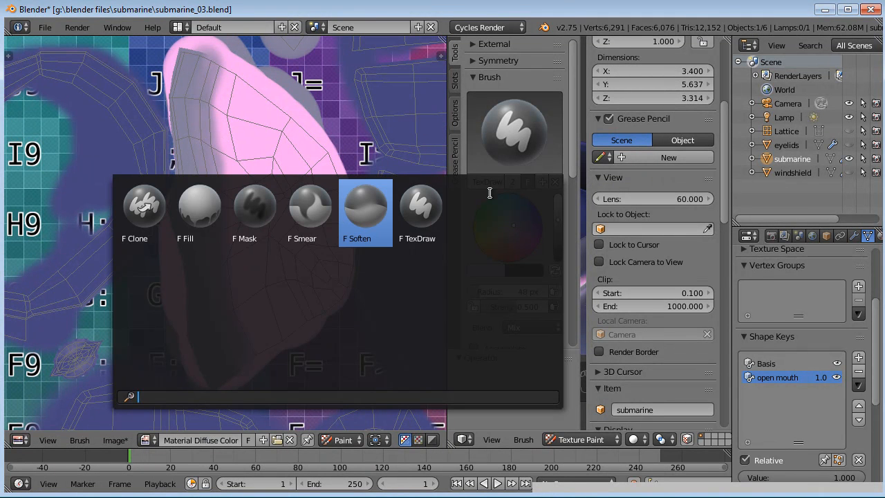
click(519, 124)
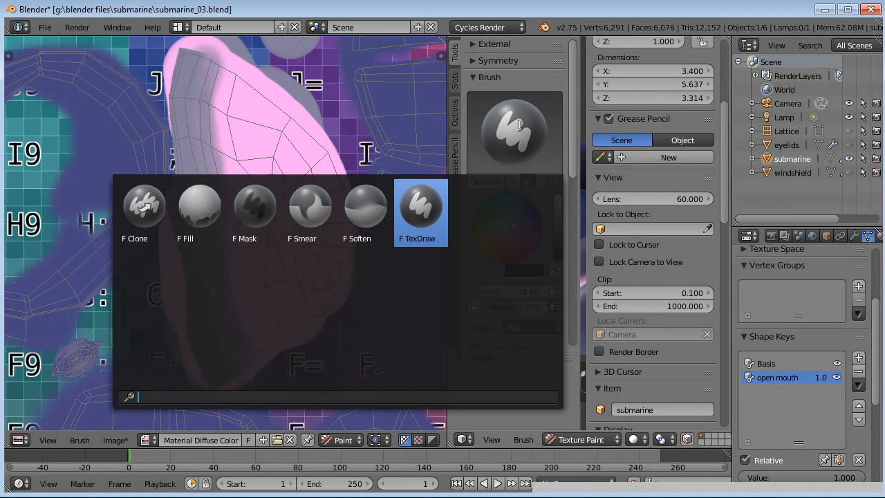
click(360, 226)
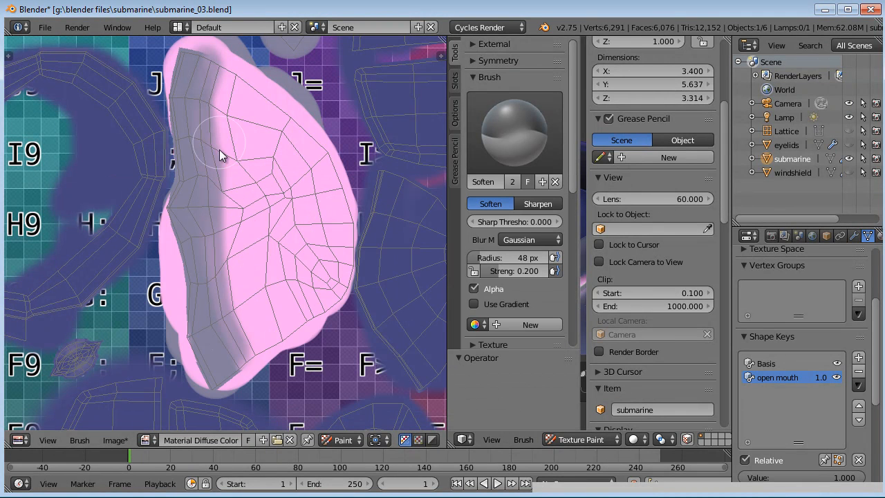
drag(498, 274, 539, 273)
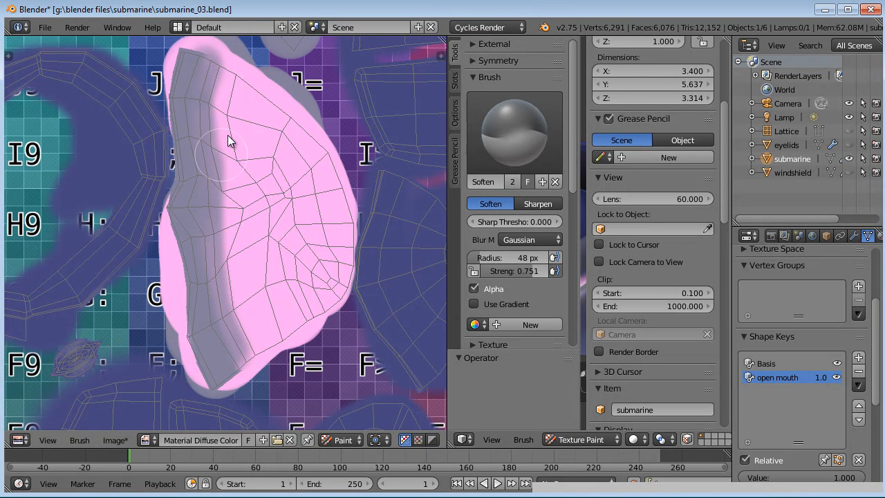
mouse_move(205, 80)
mouse_down()
mouse_move(218, 88)
mouse_move(222, 278)
mouse_move(228, 239)
mouse_move(236, 311)
mouse_up()
drag(478, 263, 550, 274)
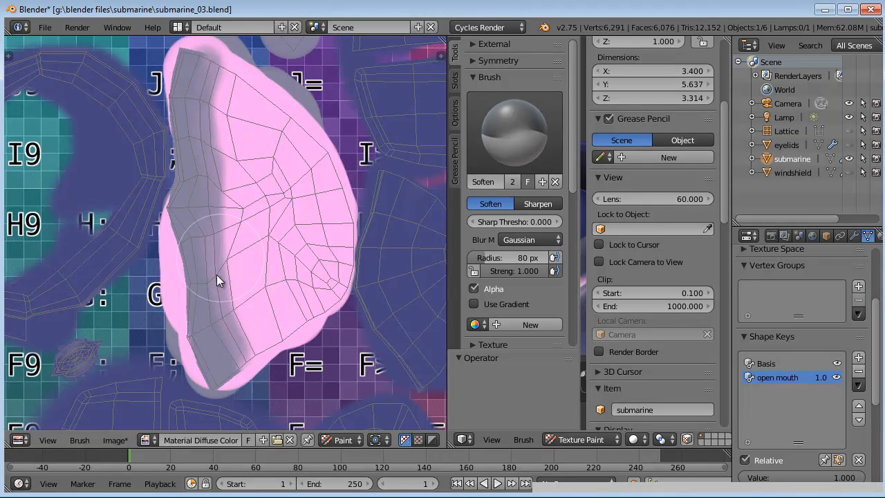
scroll(216, 242, up, 3)
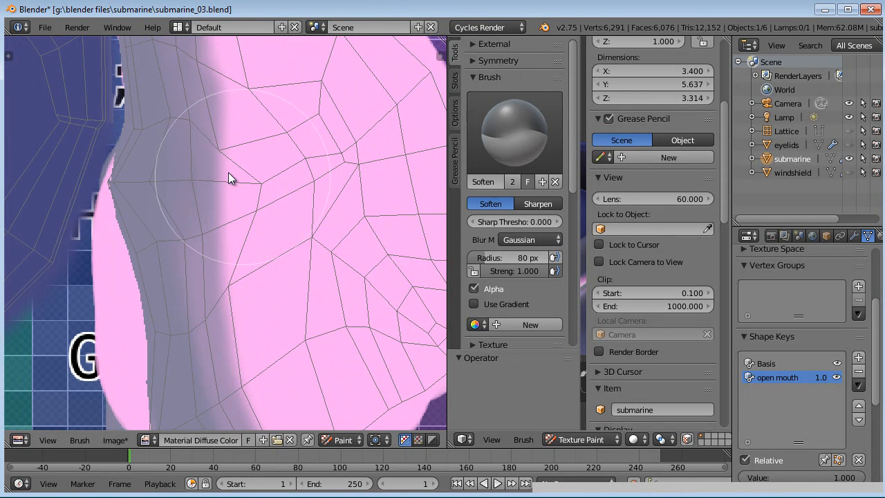
Step: Smear the grey-purple band into the pink along the lower island's boundary, using the Smear brush at radius 80 px
click(514, 133)
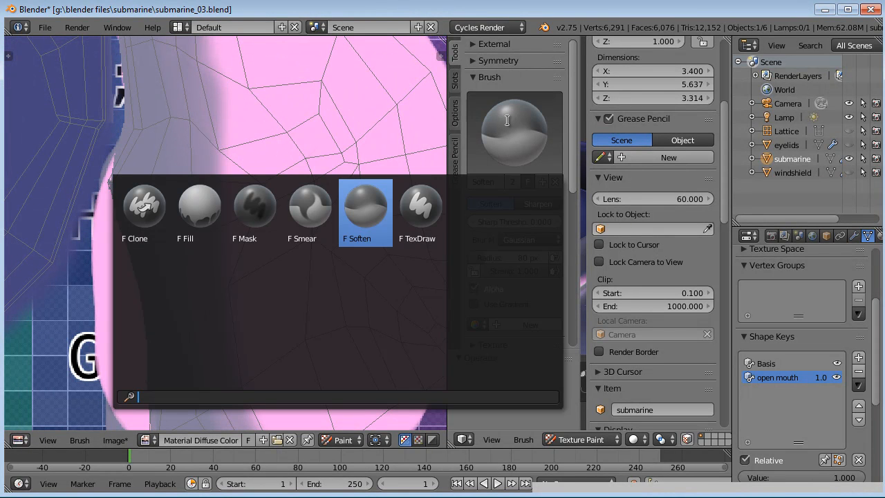
click(320, 221)
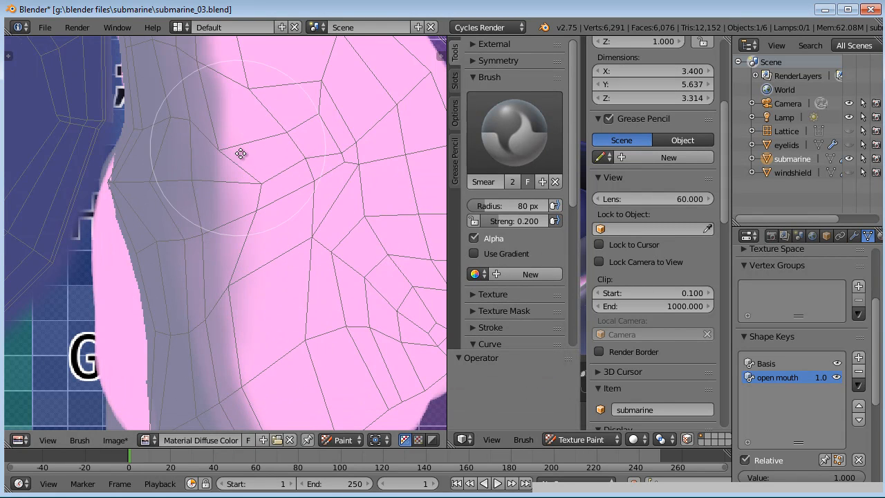
middle_drag(242, 152, 255, 247)
middle_drag(215, 103, 231, 206)
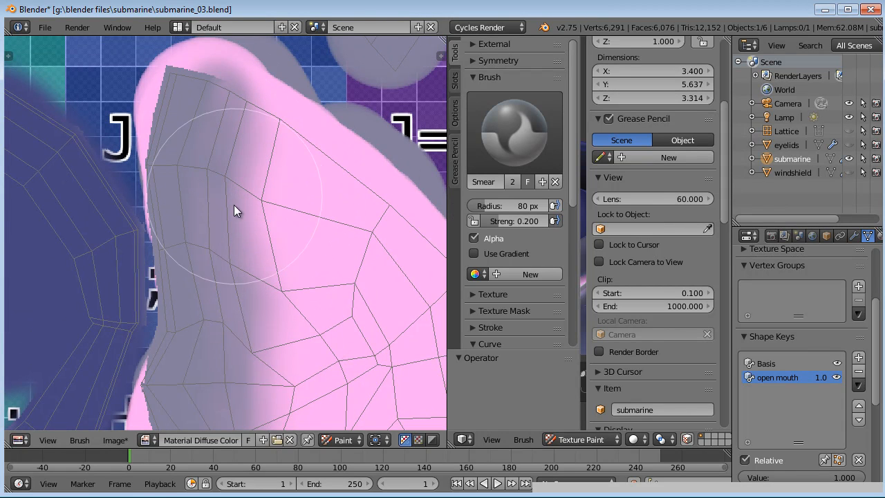
middle_drag(307, 356, 253, 196)
scroll(213, 204, up, 3)
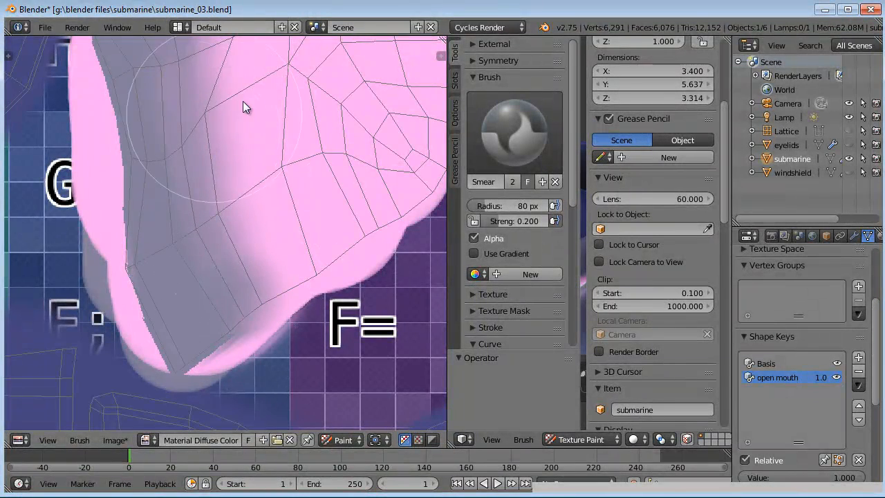
Step: Smear the grey-purple band up into the pink along the whole boundary of the upper island
scroll(243, 258, down, 4)
scroll(243, 258, down, 3)
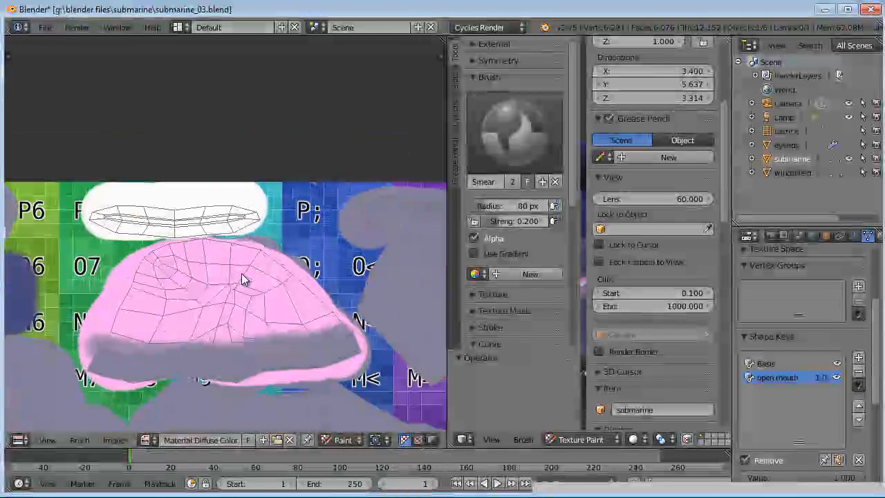
scroll(250, 205, up, 2)
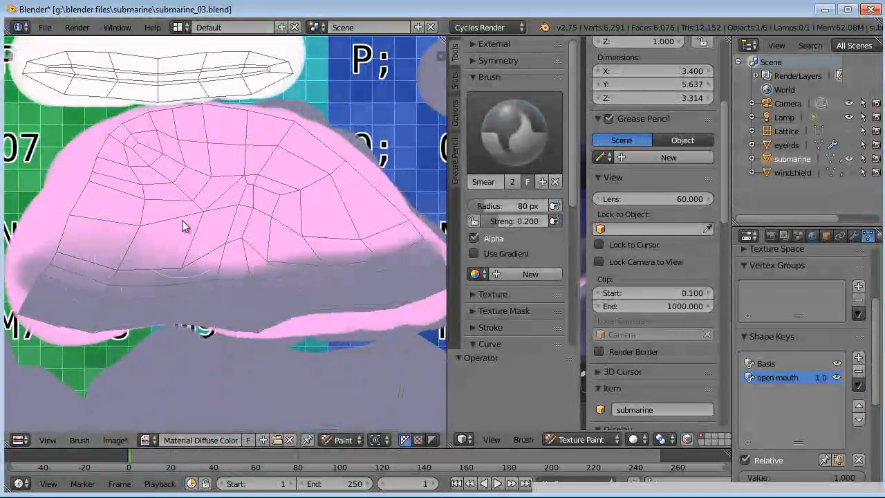
mouse_move(222, 247)
mouse_down()
mouse_move(259, 221)
mouse_move(258, 209)
mouse_up()
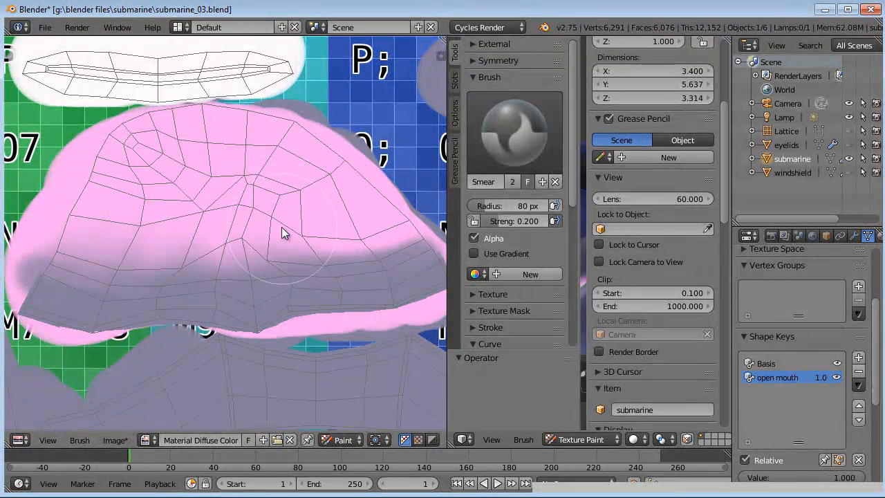
drag(394, 240, 385, 204)
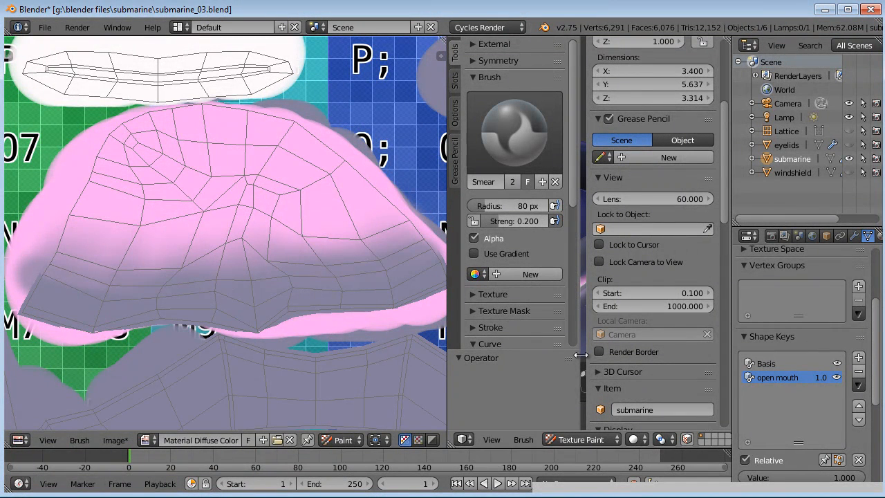
Step: Enlarge the 3D view and examine the grey-to-pink blend inside the submarine's open mouth in perspective
drag(446, 367, 165, 367)
scroll(449, 346, up, 4)
middle_drag(449, 346, 459, 327)
scroll(405, 337, up, 2)
key(KP_5)
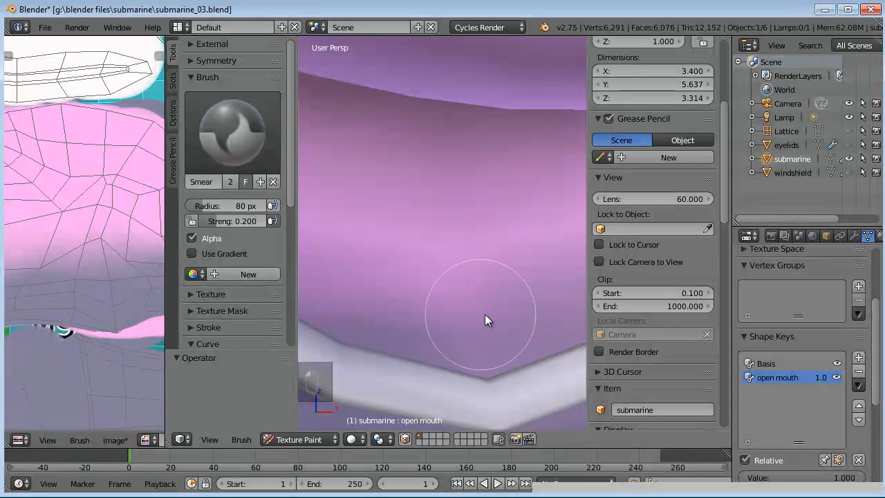
mouse_move(461, 220)
middle_down()
mouse_move(450, 287)
mouse_move(446, 216)
mouse_move(431, 224)
mouse_move(426, 321)
mouse_move(444, 249)
mouse_move(445, 266)
middle_up()
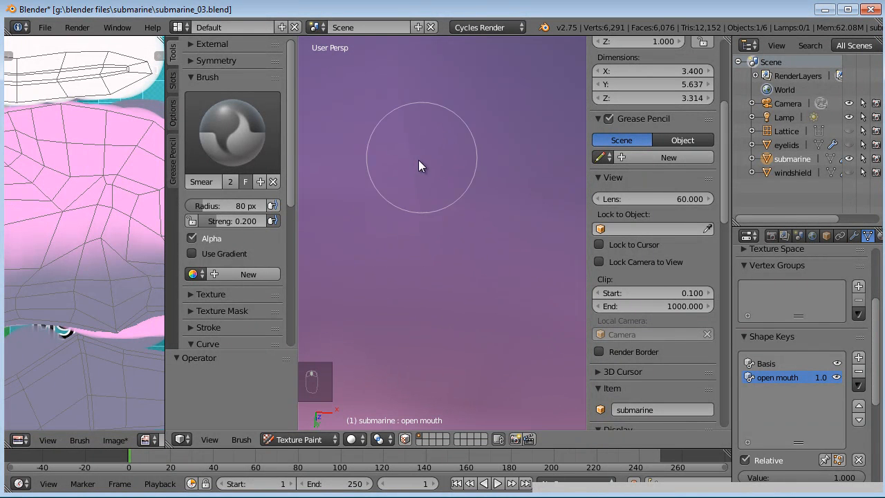
middle_drag(350, 140, 410, 168)
middle_drag(447, 214, 426, 205)
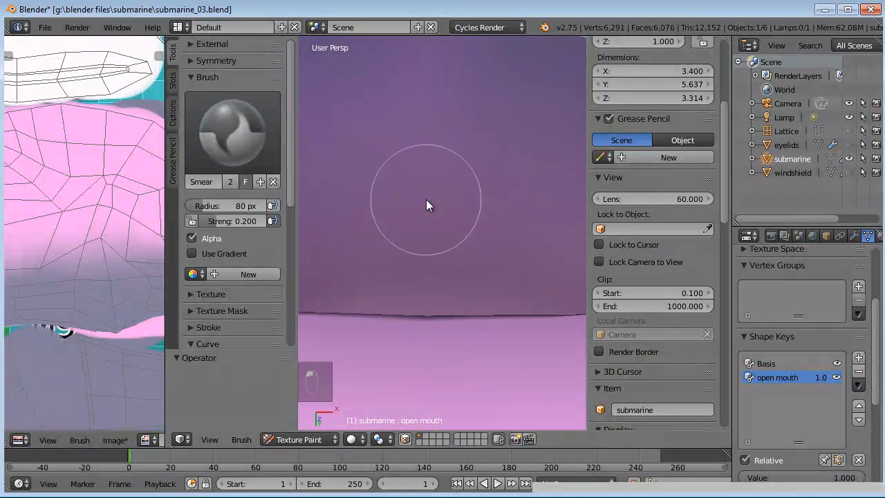
middle_drag(441, 94, 439, 243)
drag(163, 300, 304, 294)
scroll(200, 251, down, 2)
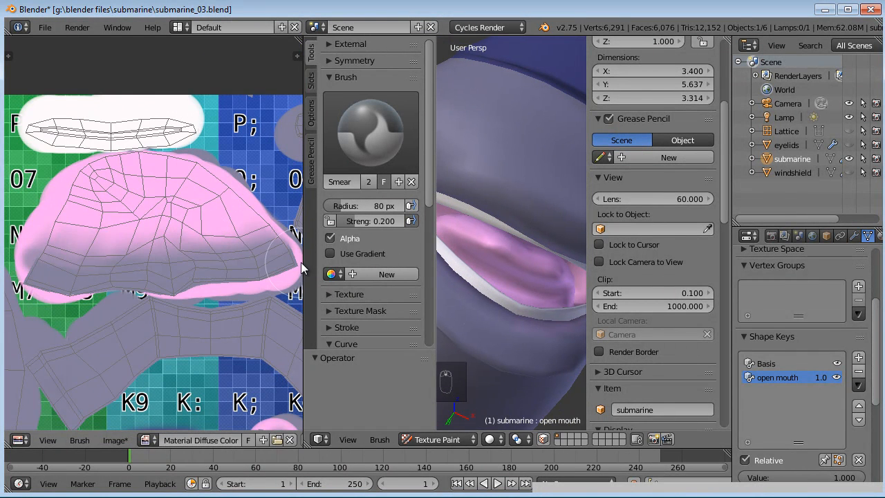
drag(302, 268, 173, 266)
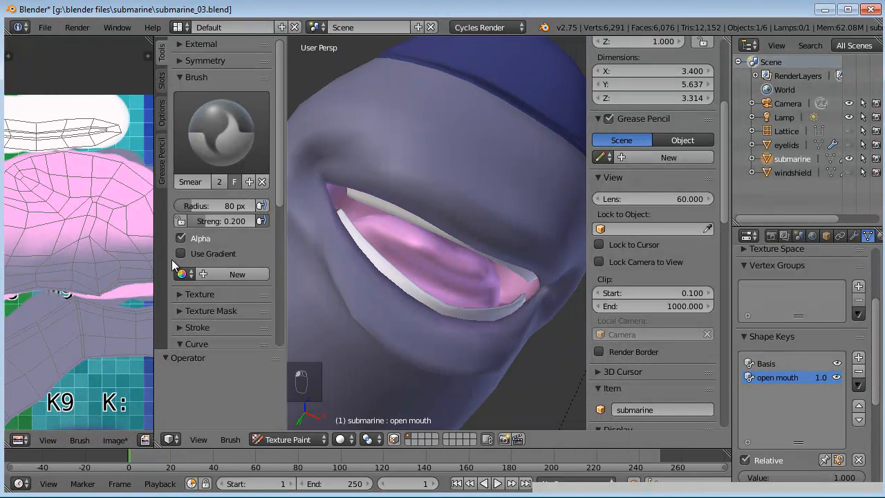
Step: Set the 3D view's lens to 35 and bring the tongue inside the mouth into a close-up
click(638, 198)
key(Return)
scroll(446, 219, up, 8)
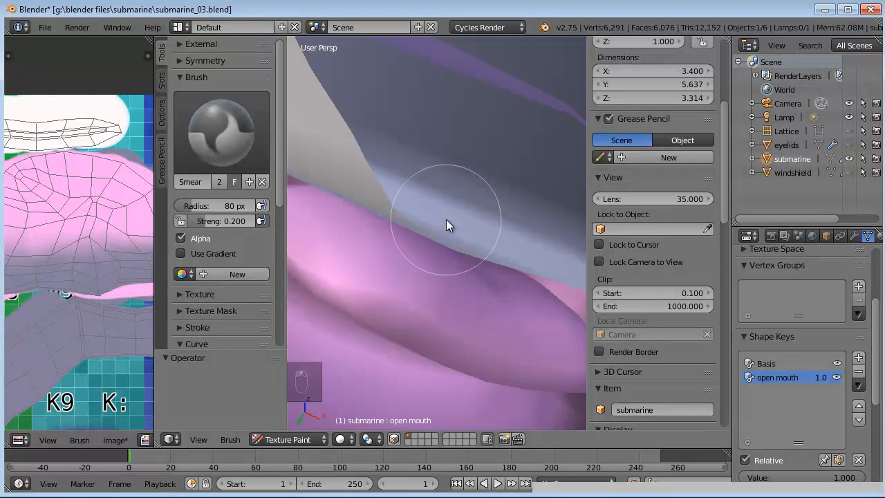
mouse_move(469, 254)
middle_down()
mouse_move(438, 288)
mouse_move(389, 264)
mouse_move(397, 216)
middle_up()
scroll(400, 223, up, 1)
scroll(400, 224, down, 1)
Step: Switch to the TexDraw brush with a near-white colour and a strength of 0.2
click(222, 132)
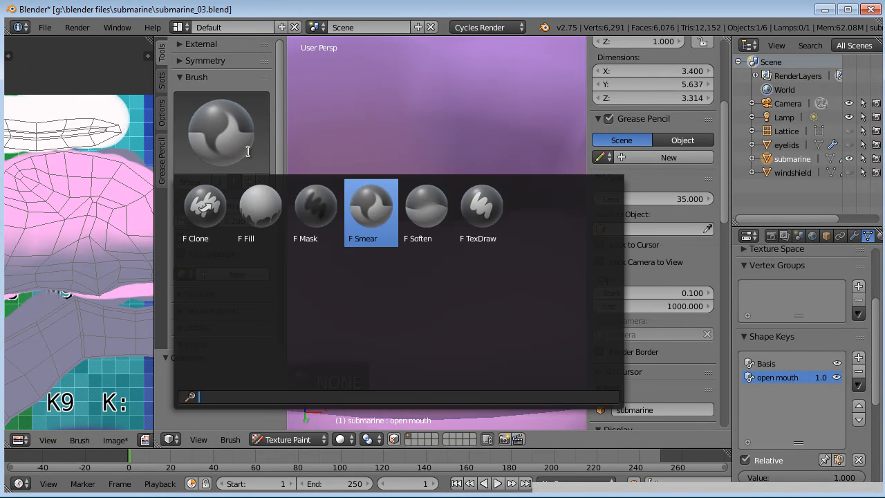
click(482, 206)
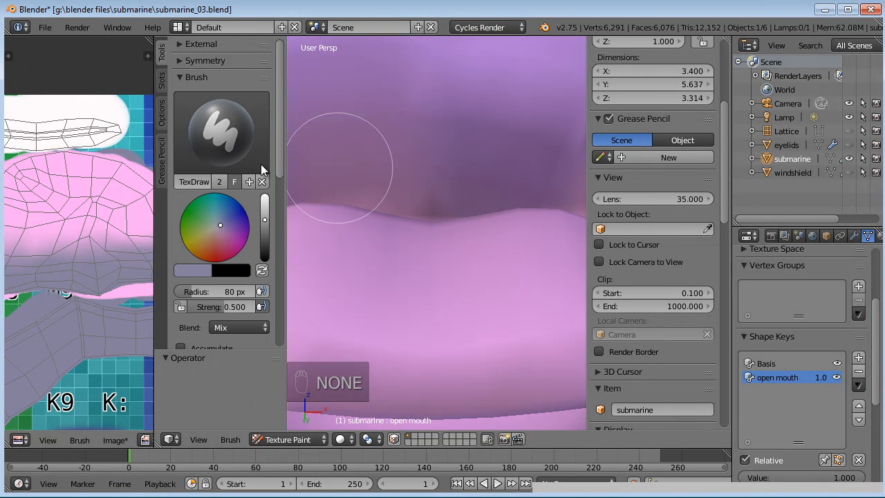
drag(264, 219, 264, 199)
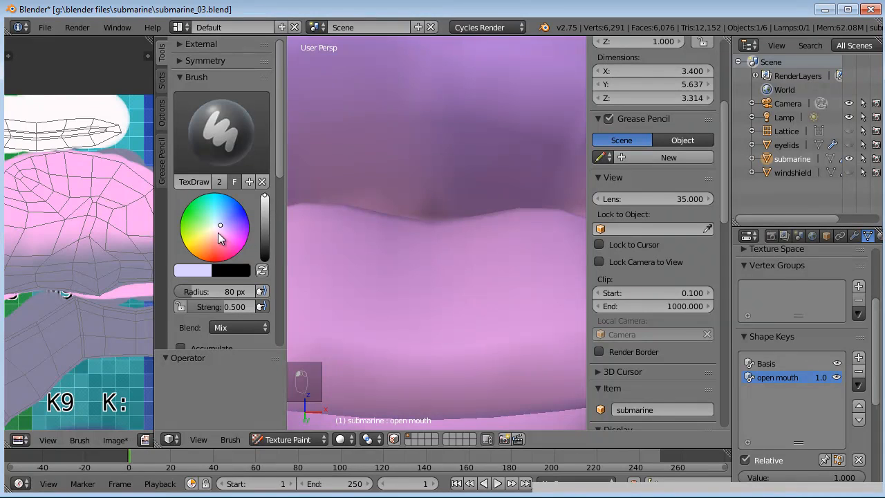
click(220, 305)
text(.2)
key(Return)
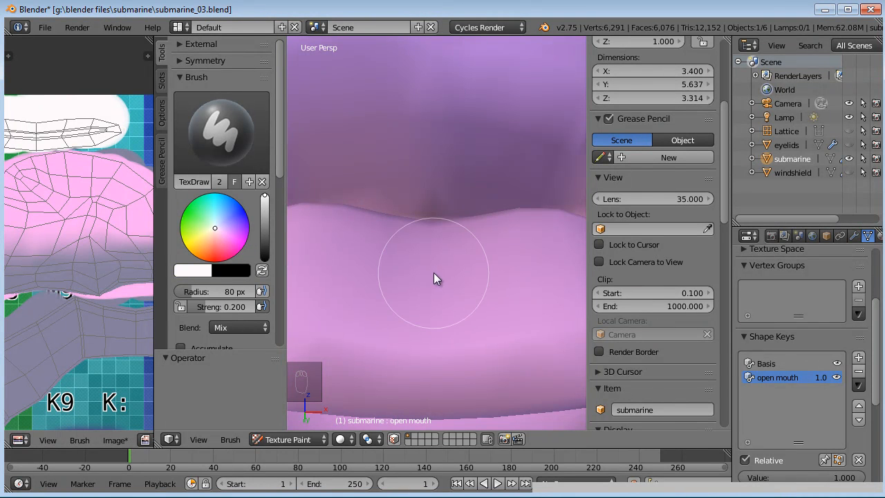
Step: Paint faint white highlights on the top of the tongue in the 3D view, and widen the texture image area
mouse_move(488, 255)
middle_down()
mouse_move(502, 270)
mouse_move(491, 269)
middle_up()
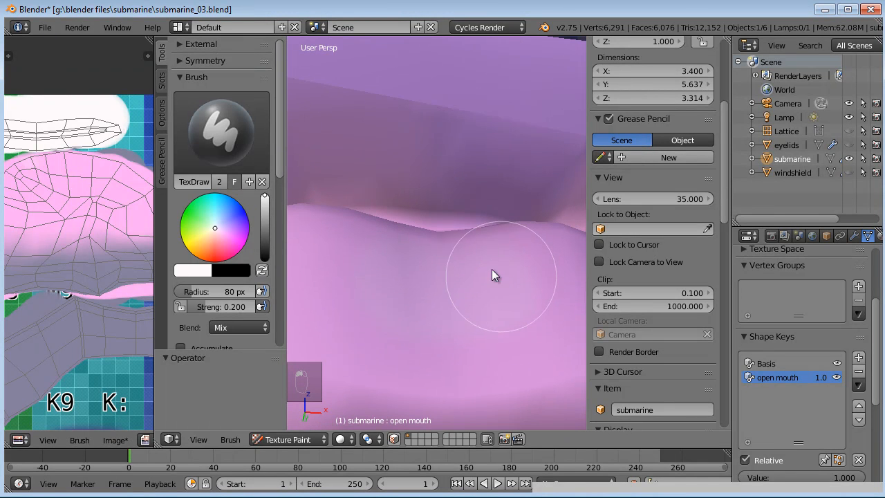
mouse_move(434, 325)
mouse_down()
mouse_move(453, 239)
mouse_move(334, 222)
mouse_move(527, 324)
mouse_up()
middle_drag(496, 261, 467, 269)
mouse_move(410, 242)
mouse_down()
mouse_move(490, 241)
mouse_move(350, 207)
mouse_move(449, 230)
mouse_move(430, 277)
mouse_up()
mouse_move(431, 278)
middle_down()
mouse_move(530, 272)
mouse_move(533, 313)
middle_up()
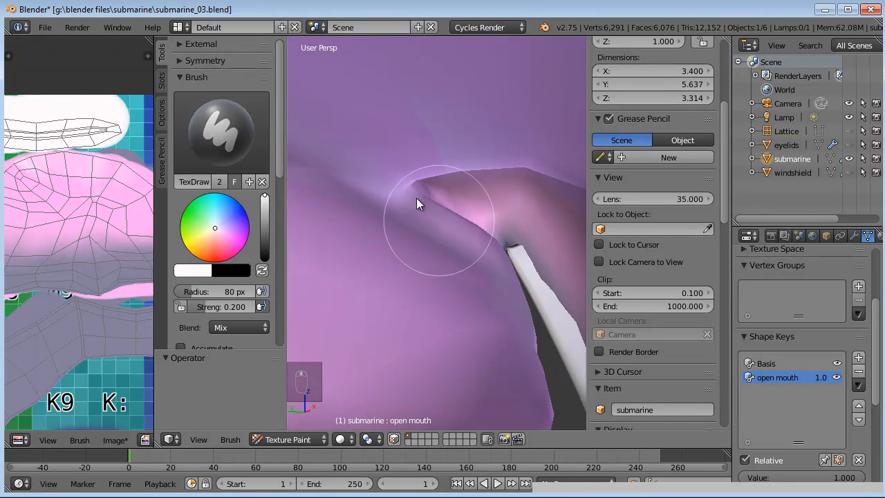
mouse_move(486, 269)
middle_down()
mouse_move(398, 212)
mouse_move(432, 202)
middle_up()
mouse_move(369, 312)
middle_down()
mouse_move(499, 322)
mouse_move(502, 258)
mouse_move(399, 261)
mouse_move(484, 248)
middle_up()
drag(150, 258, 320, 258)
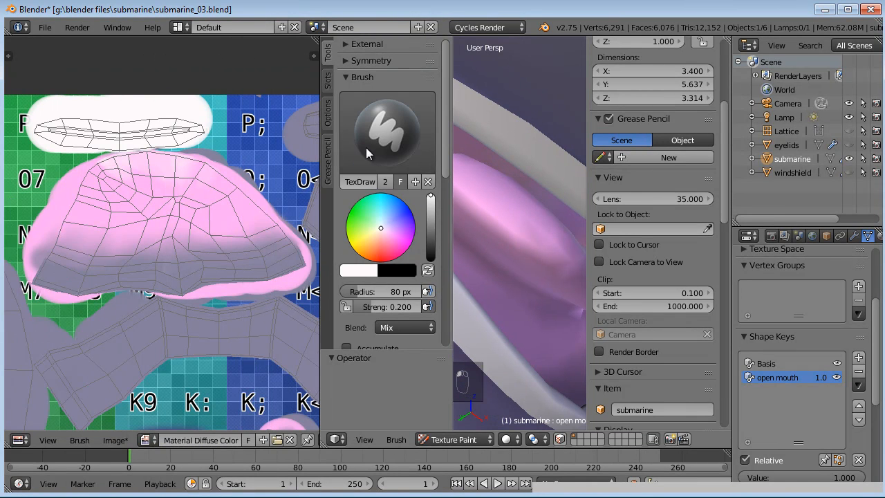
Step: Switch to the Smear brush with a 39 px radius and soften the white highlights on the upper mouth island in the texture image
click(366, 147)
click(205, 207)
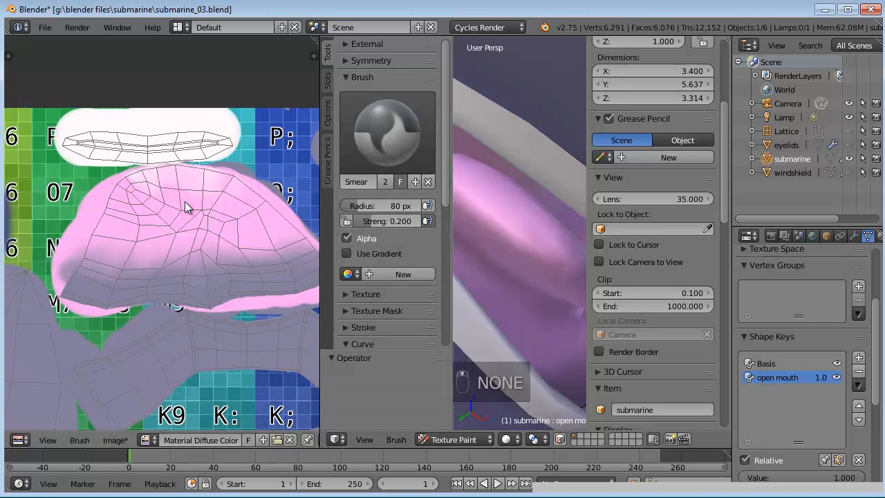
scroll(159, 176, up, 4)
middle_drag(147, 185, 144, 245)
drag(369, 204, 363, 204)
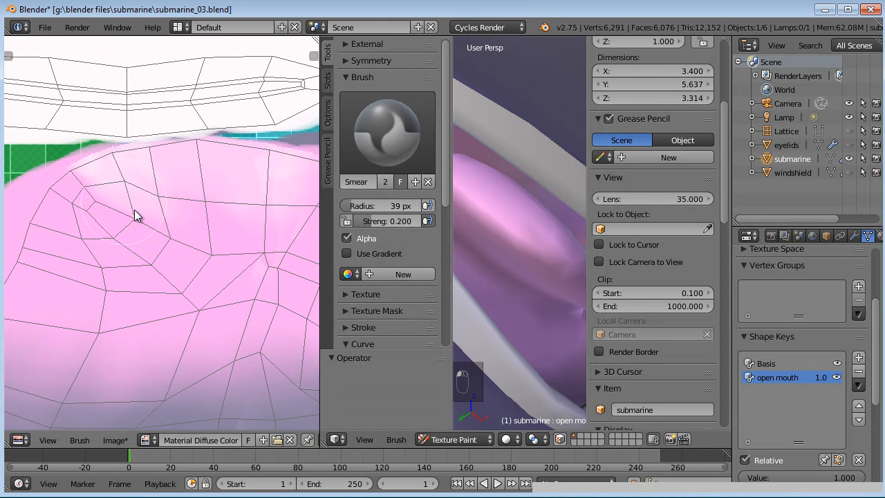
middle_drag(232, 228, 122, 224)
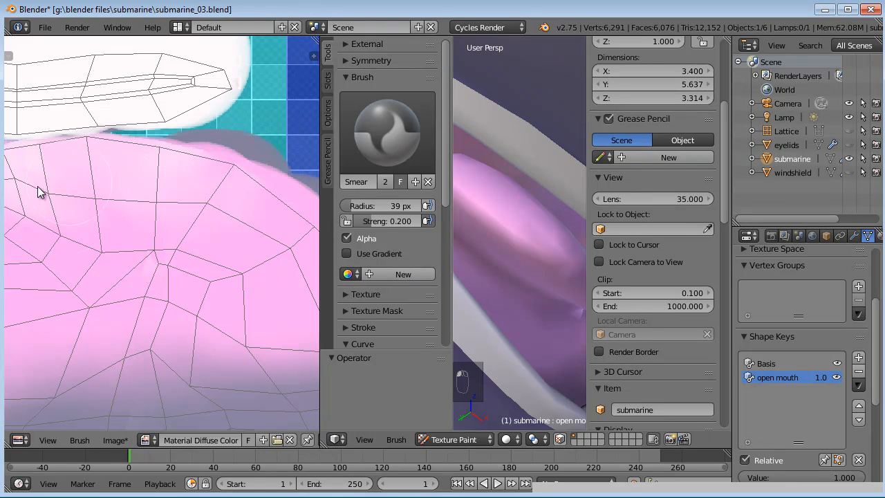
scroll(129, 187, down, 3)
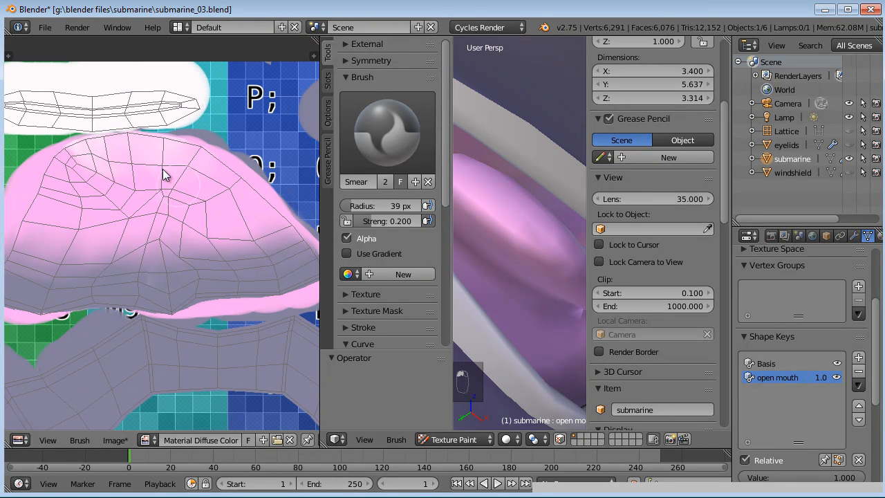
Step: Smear the white highlights along the outer edge of the second pink mouth island in the texture image
scroll(162, 255, down, 3)
middle_drag(162, 254, 69, 43)
scroll(188, 223, up, 4)
middle_drag(187, 223, 183, 237)
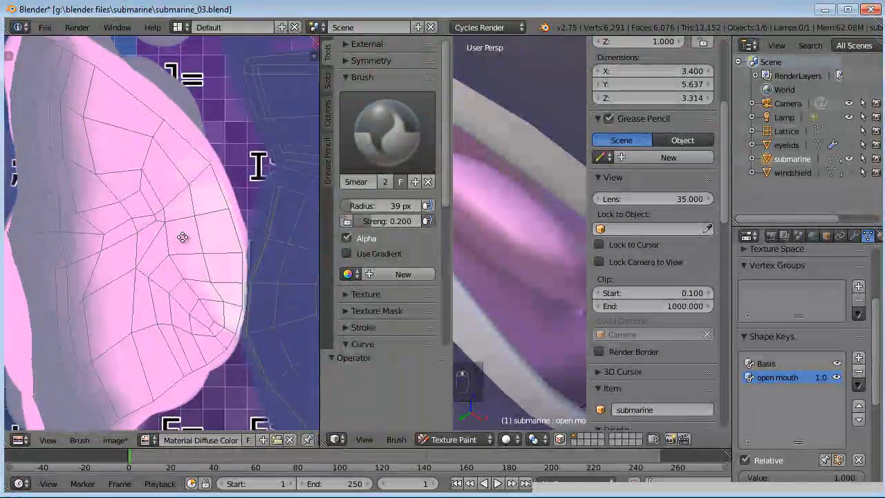
scroll(183, 237, up, 3)
scroll(216, 269, down, 1)
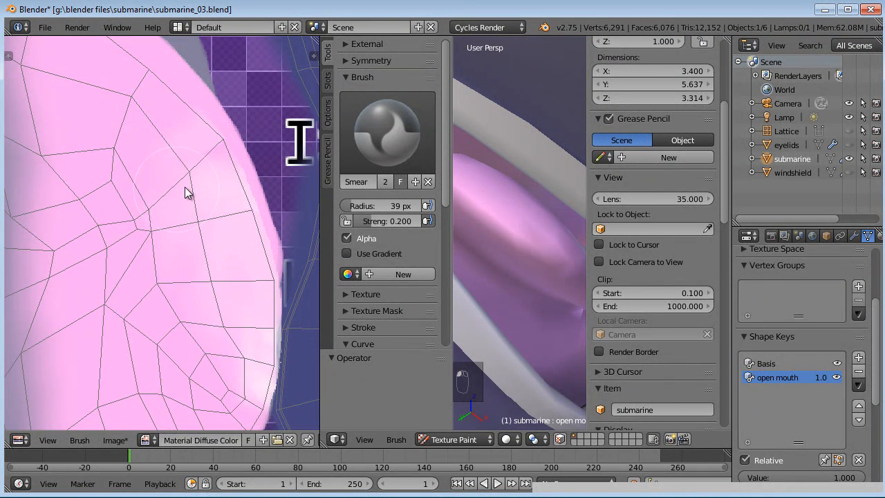
scroll(191, 282, down, 3)
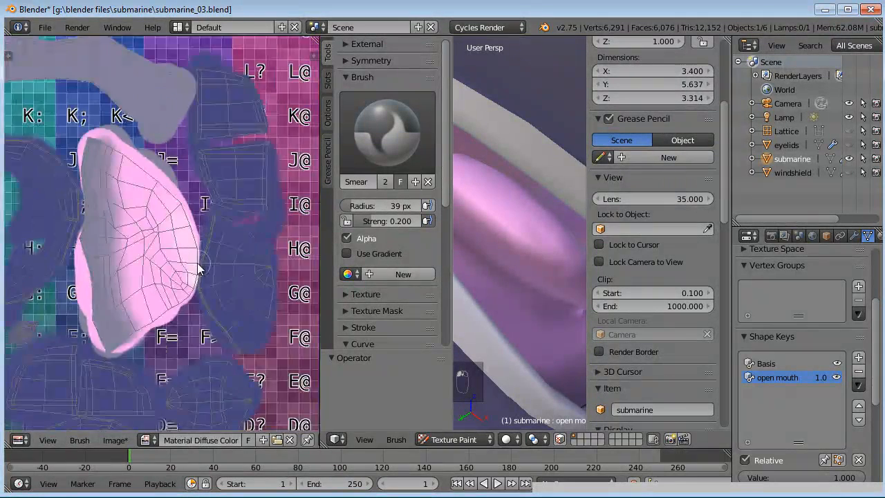
Step: Enlarge the 3D view and show the whole submarine in right orthographic view
drag(323, 276, 147, 276)
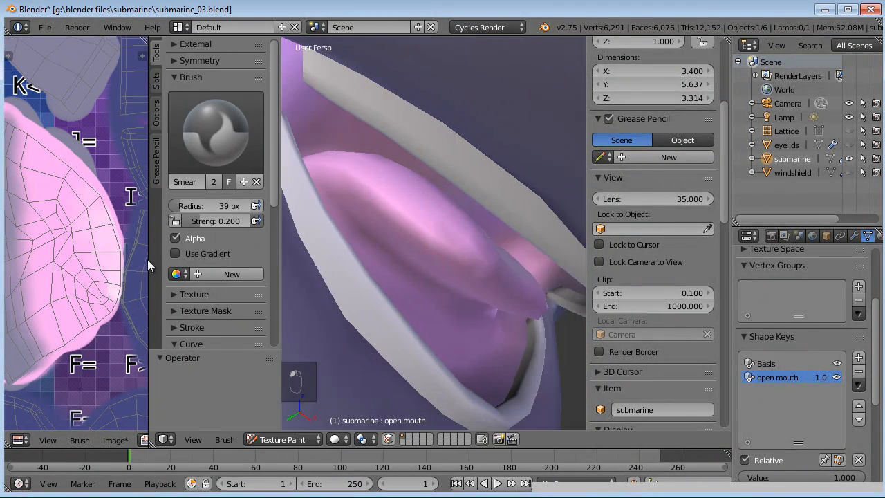
scroll(382, 246, down, 5)
mouse_move(383, 245)
middle_down()
mouse_move(315, 276)
mouse_move(281, 329)
mouse_move(487, 236)
mouse_move(450, 289)
mouse_move(578, 320)
mouse_move(323, 295)
mouse_move(400, 289)
mouse_move(311, 288)
middle_up()
middle_click(725, 286)
mouse_move(533, 282)
middle_down()
mouse_move(435, 279)
mouse_move(463, 278)
middle_up()
key(KP_3)
key(KP_5)
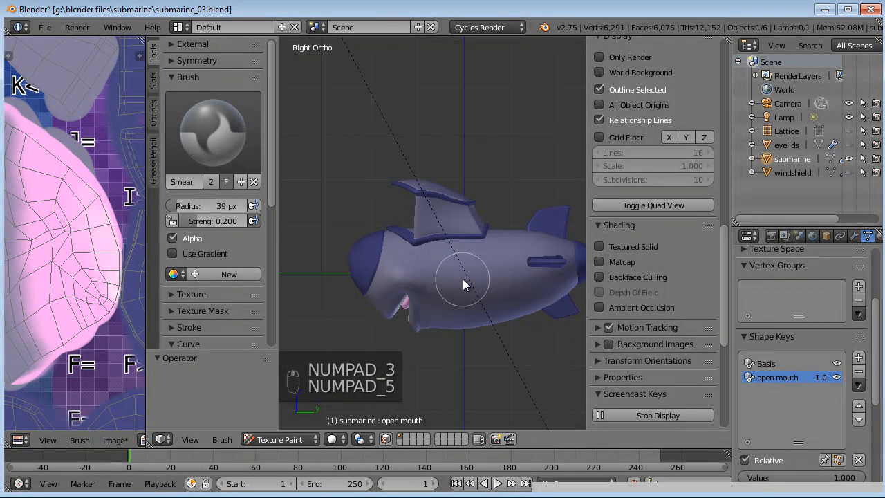
scroll(381, 256, up, 2)
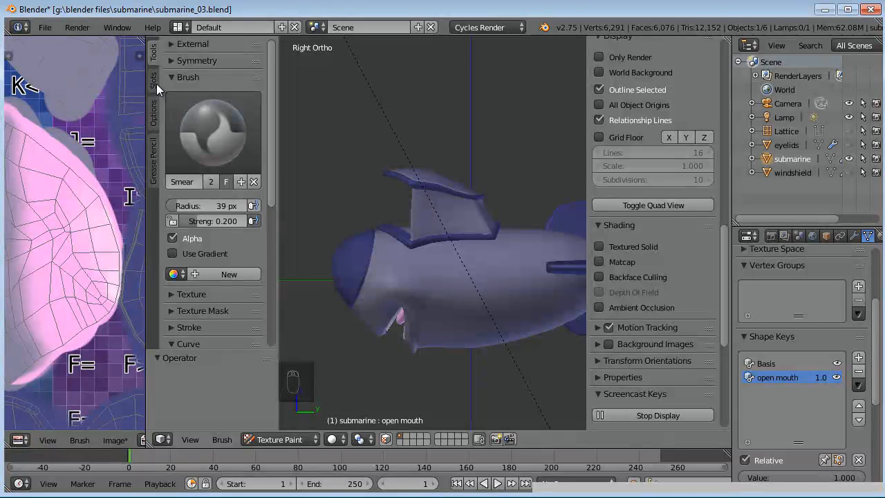
Step: Switch to the TexDraw brush in dark grey with a 2 px radius, and disable Occlude, Cull and Normal for project painting
click(224, 132)
click(473, 200)
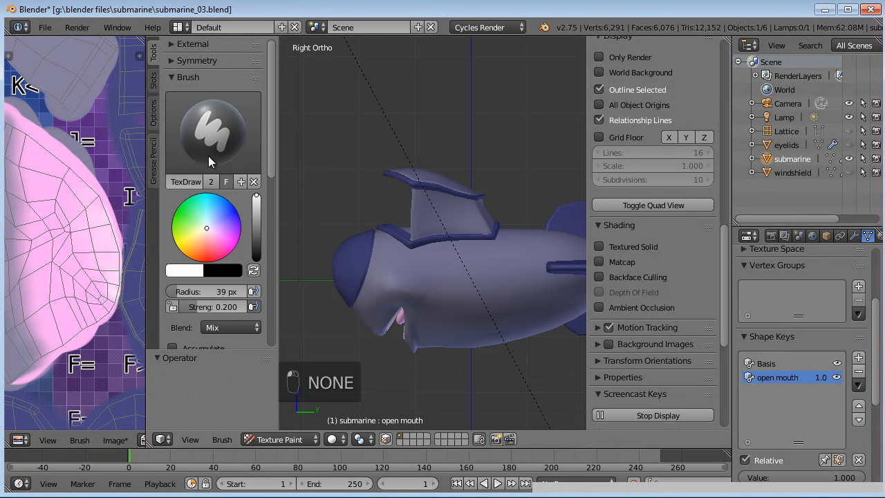
click(155, 112)
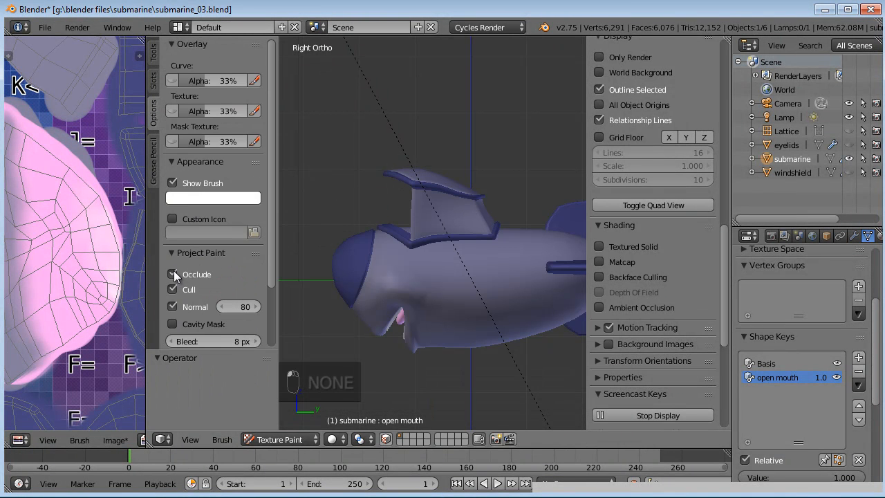
drag(174, 275, 172, 309)
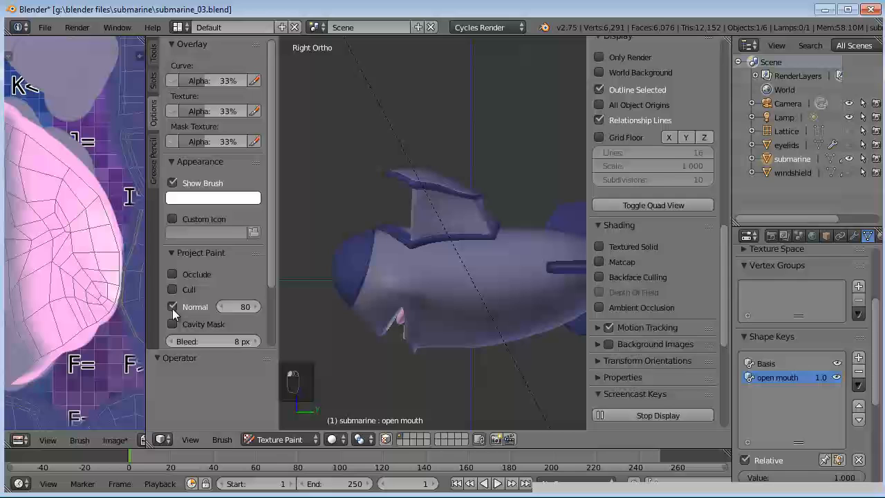
click(155, 54)
drag(194, 298, 187, 297)
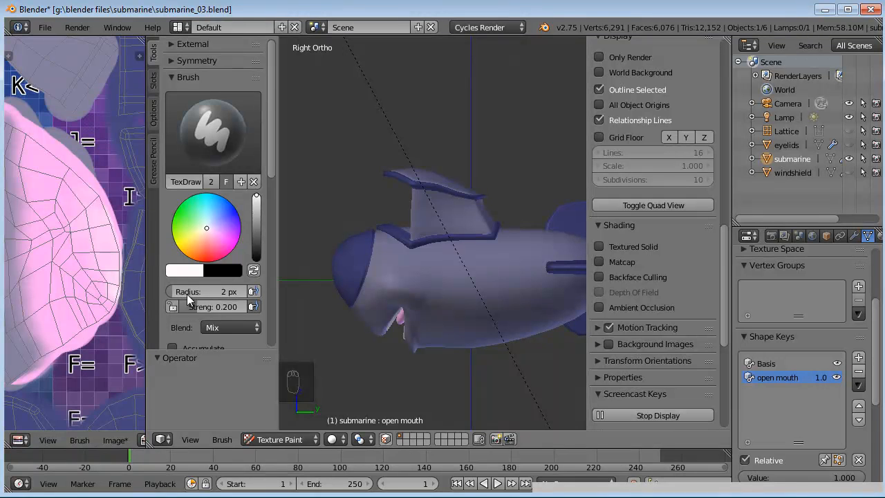
drag(257, 224, 261, 244)
Step: Paint a thin dark seam line along the submarine's side from nose to tail, and a thin panel line on the tower's side
shift+middle_drag(444, 301, 398, 287)
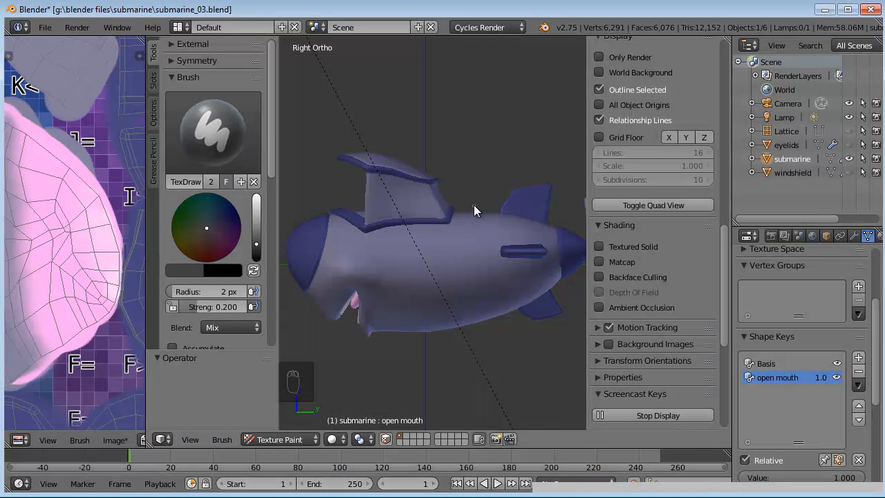
scroll(474, 205, up, 3)
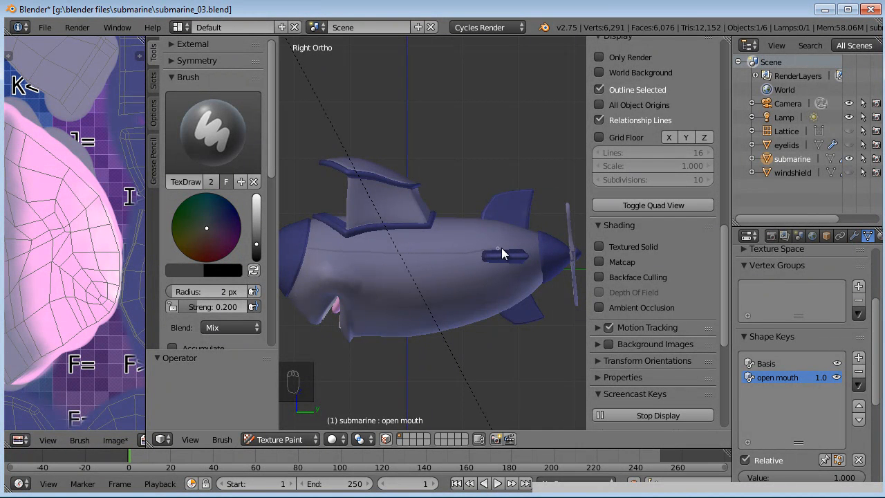
middle_drag(539, 244, 466, 250)
middle_drag(545, 220, 549, 304)
key(KP_3)
scroll(393, 175, up, 7)
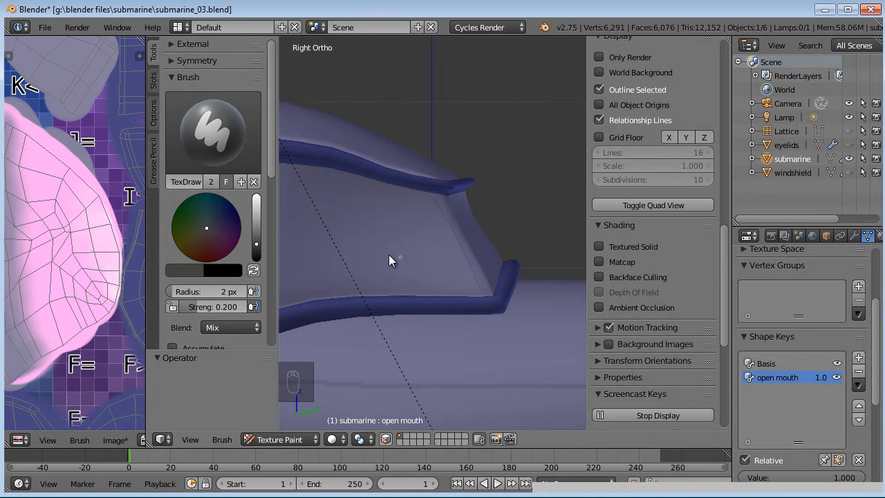
shift+middle_drag(389, 258, 474, 210)
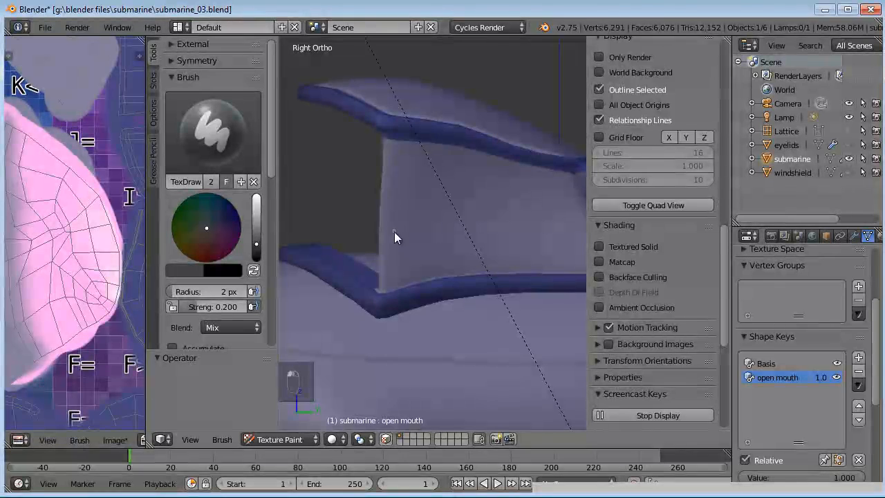
Step: In top view, enable Occlude, Cull and Normal and paint a thin panel line just inside the border of the tower's roof
key(KP_7)
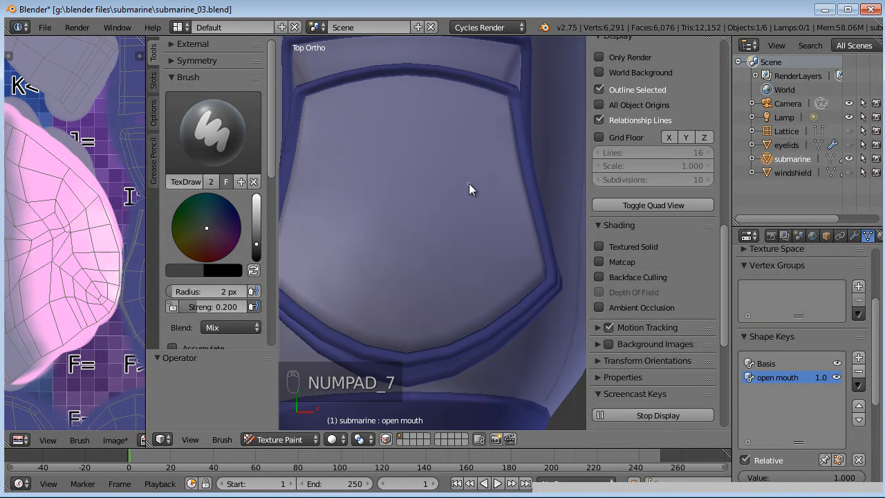
click(153, 112)
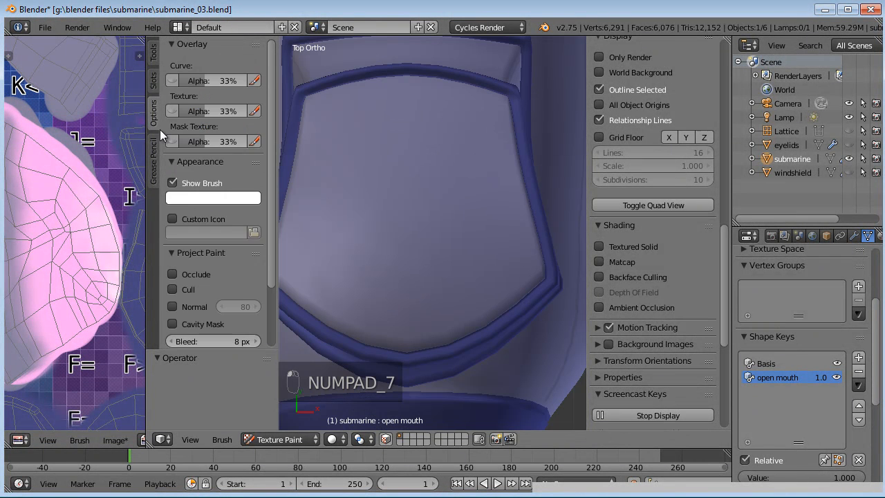
click(173, 306)
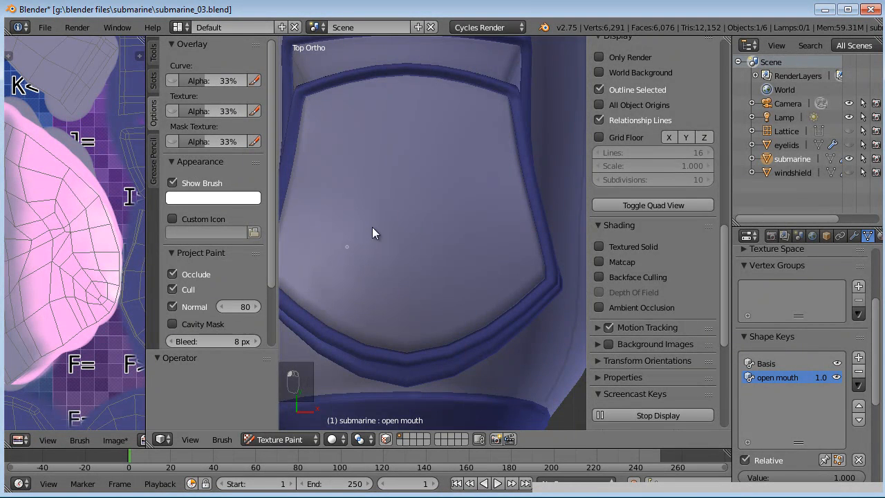
scroll(372, 227, down, 3)
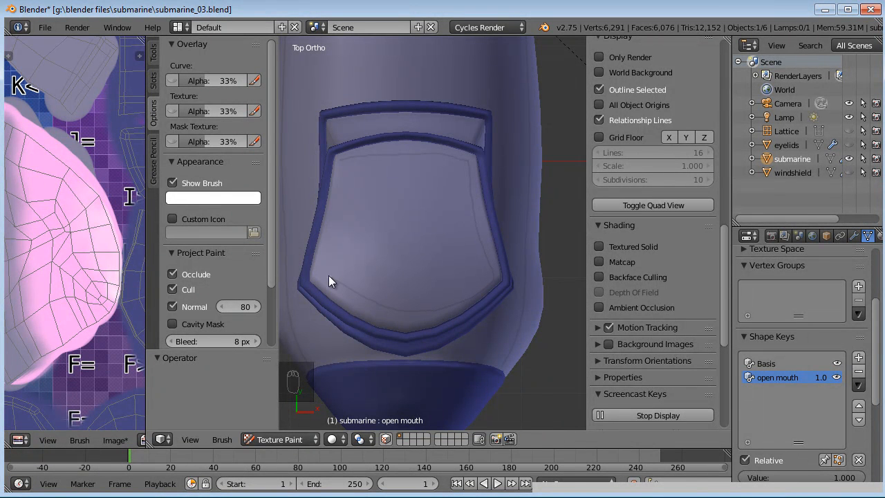
key(ctrl+z)
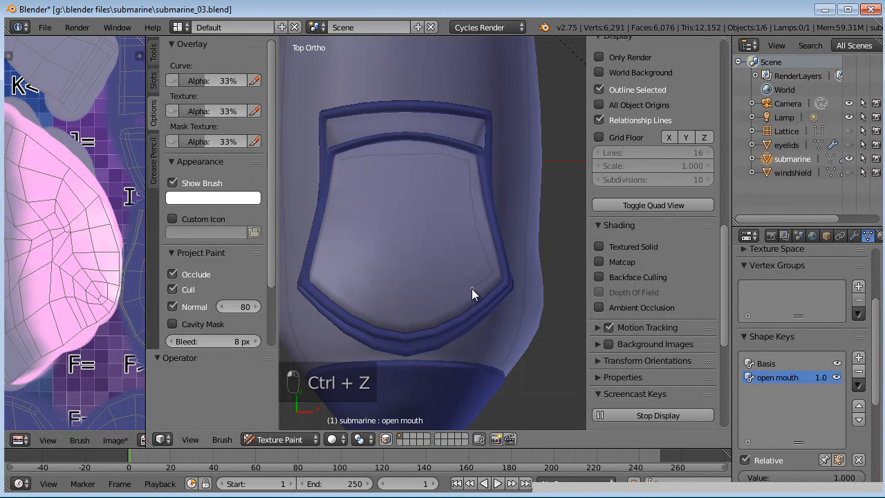
key(ctrl+z)
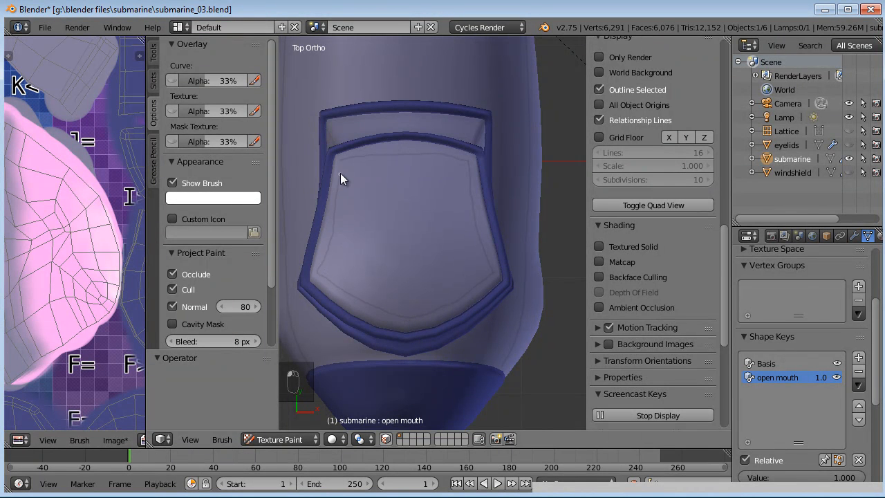
Step: Return to the right orthographic view and disable Occlude, Cull and Normal for project painting
scroll(341, 223, down, 3)
middle_drag(341, 223, 471, 91)
middle_drag(409, 197, 417, 252)
key(KP_3)
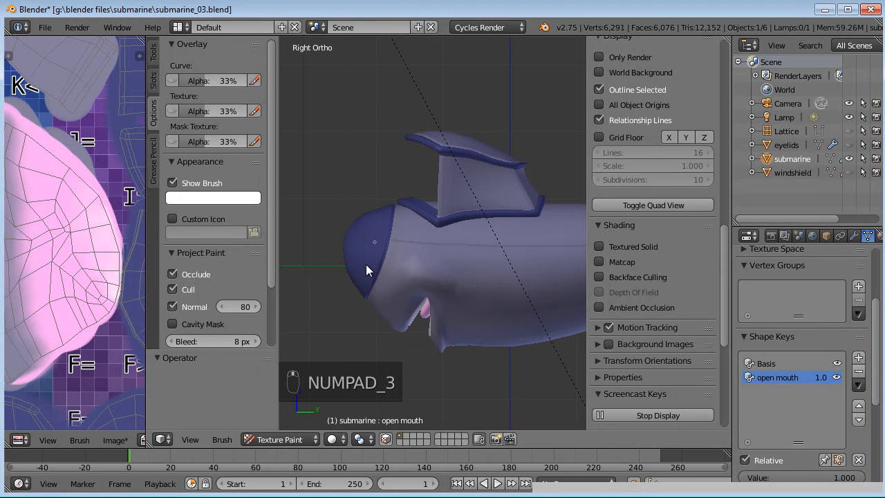
drag(172, 275, 176, 308)
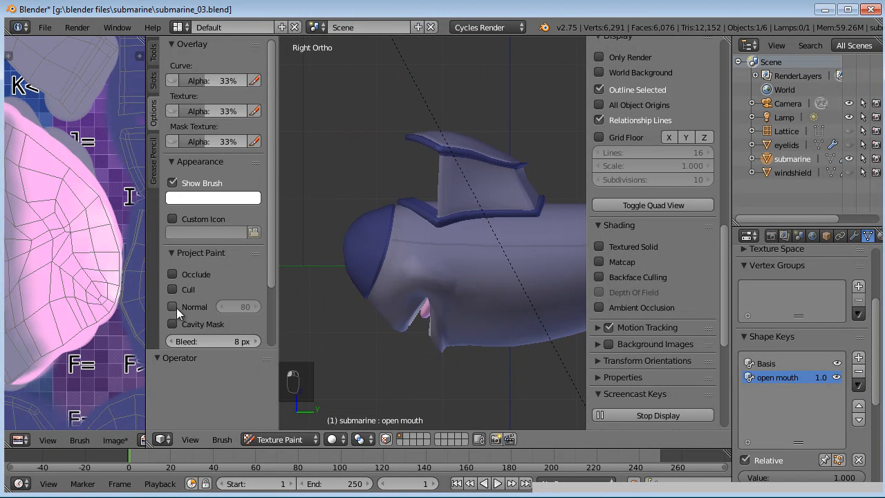
Step: Examine the painted seam line, the nose cap and the tail cone up close in side view
scroll(358, 246, up, 4)
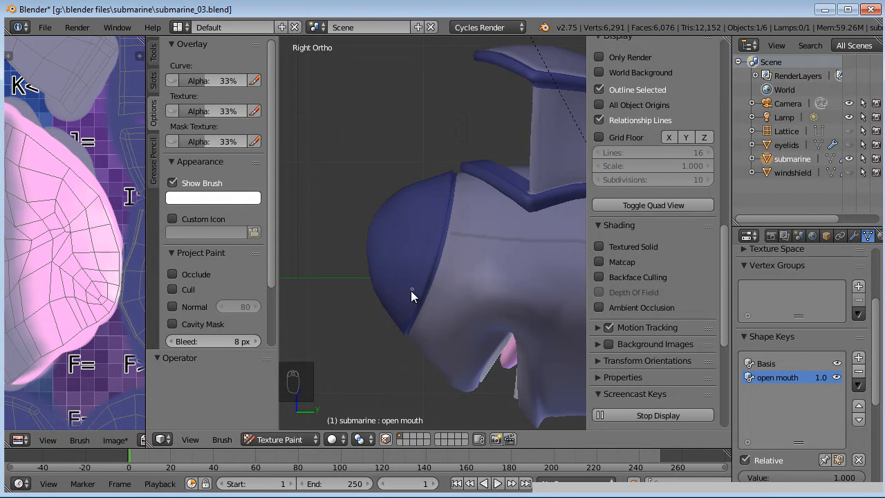
scroll(432, 308, down, 3)
shift+middle_drag(468, 288, 312, 260)
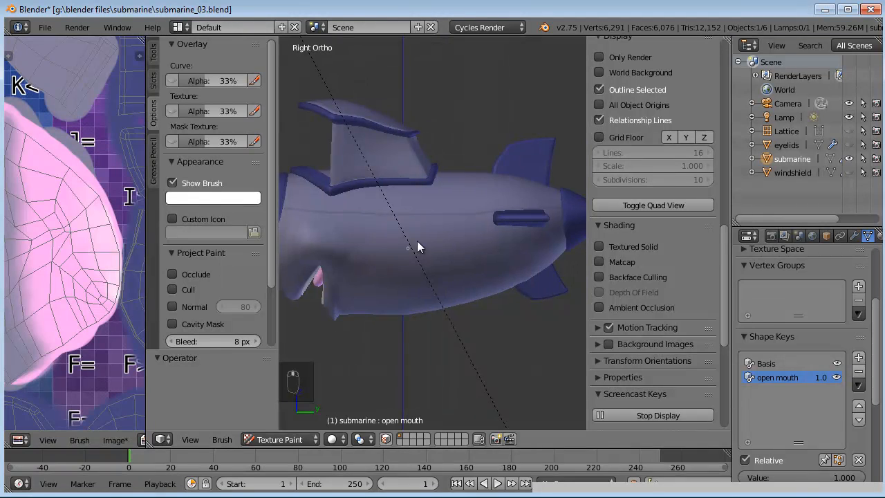
shift+middle_drag(419, 240, 337, 243)
scroll(455, 213, up, 5)
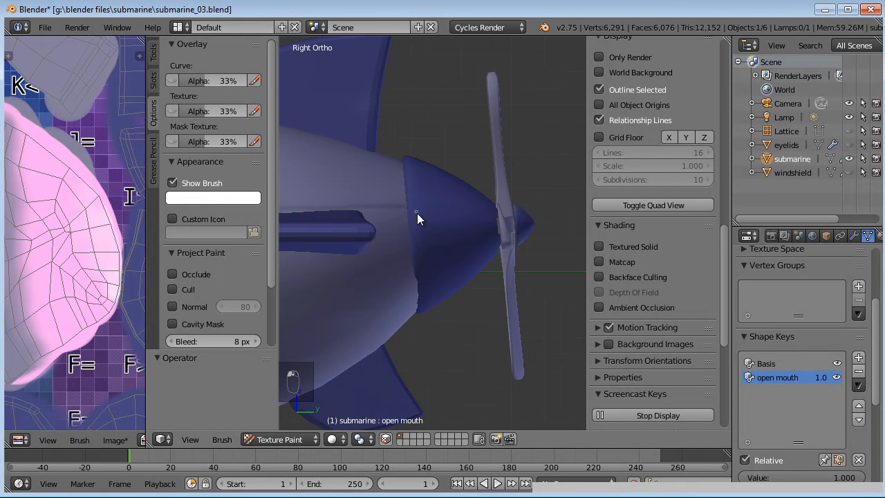
scroll(430, 222, down, 4)
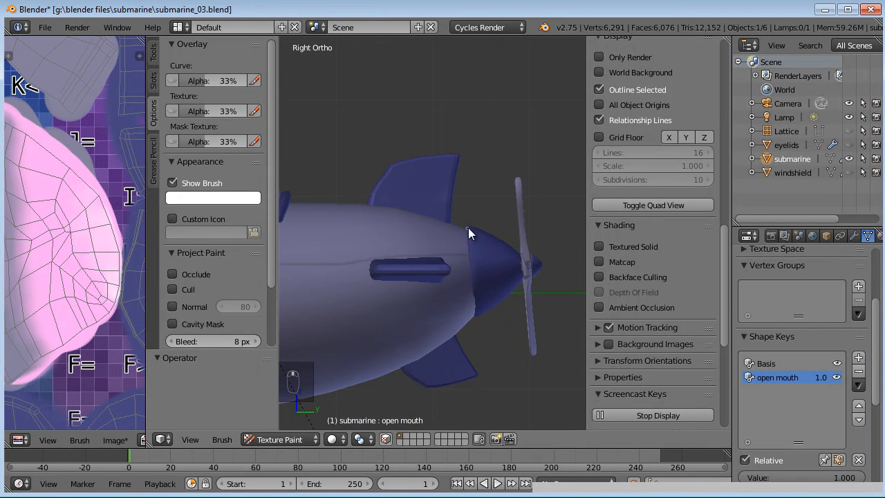
scroll(382, 195, up, 5)
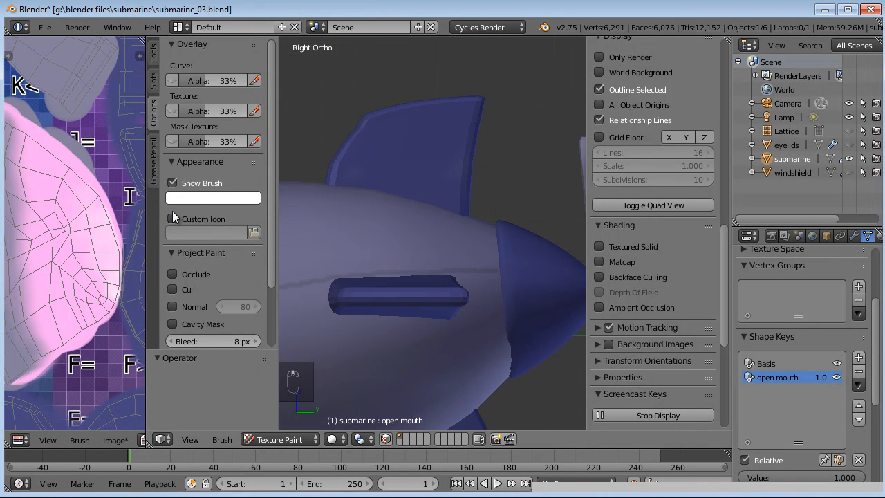
scroll(200, 277, down, 2)
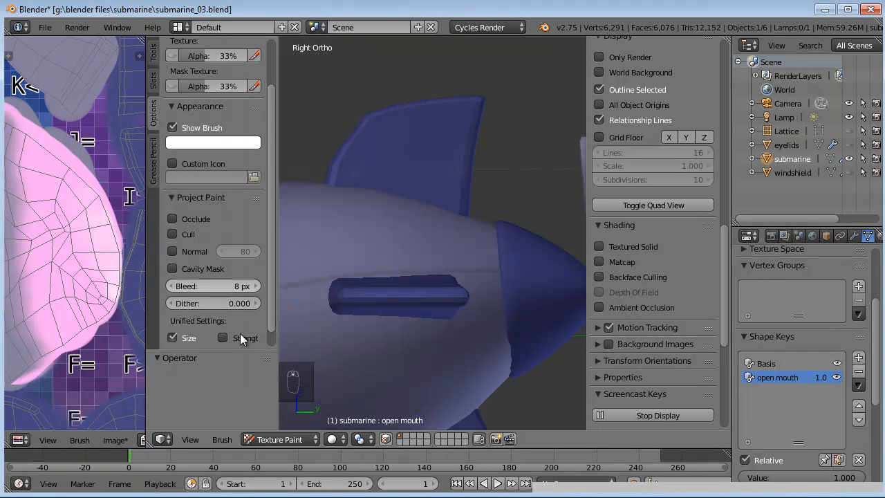
Step: Switch the submarine to Object Mode and apply smooth shading to it
click(280, 439)
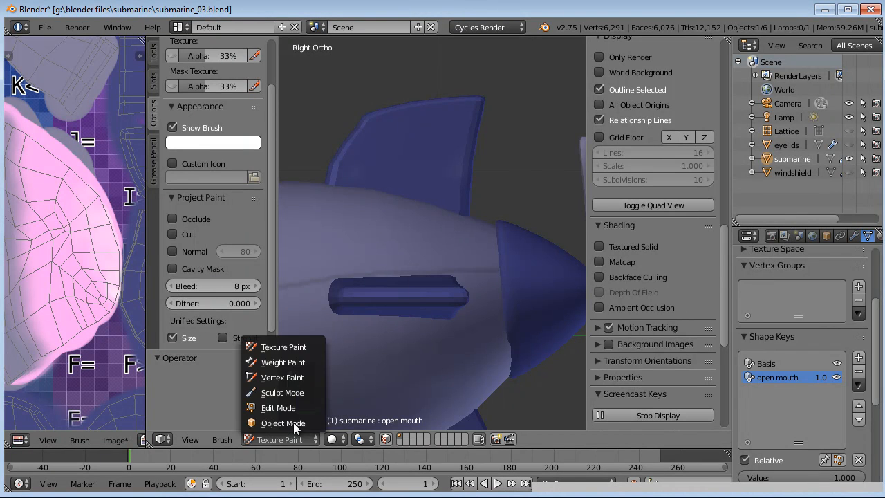
click(291, 421)
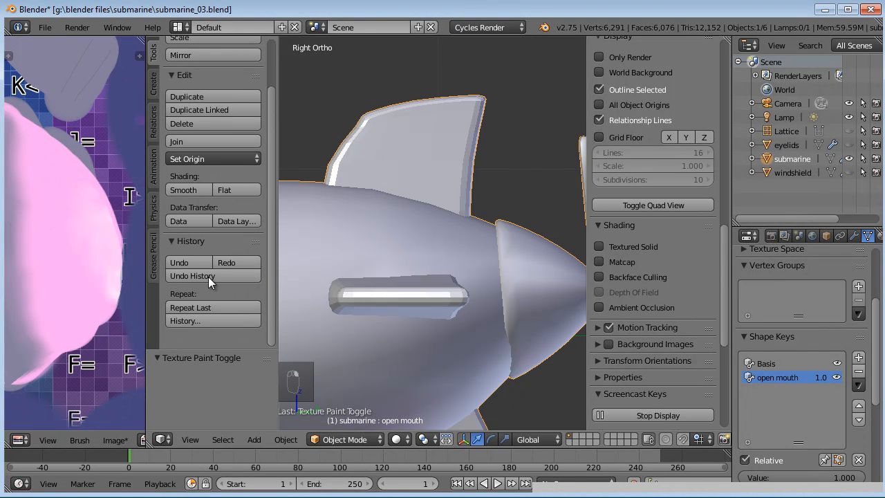
click(188, 196)
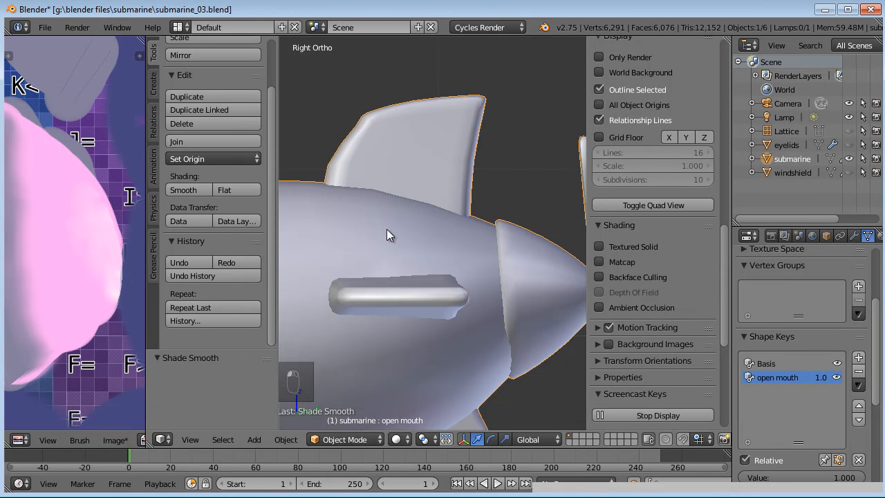
Step: Deselect all objects and widen the image editor so more of the painted texture map is visible beside the model
scroll(385, 233, down, 4)
middle_drag(385, 233, 452, 277)
key(a)
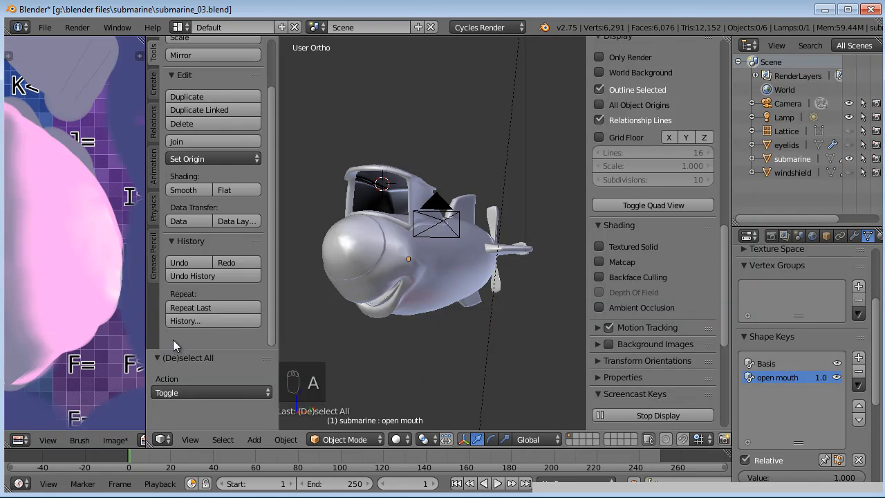
drag(146, 328, 464, 298)
scroll(221, 240, down, 6)
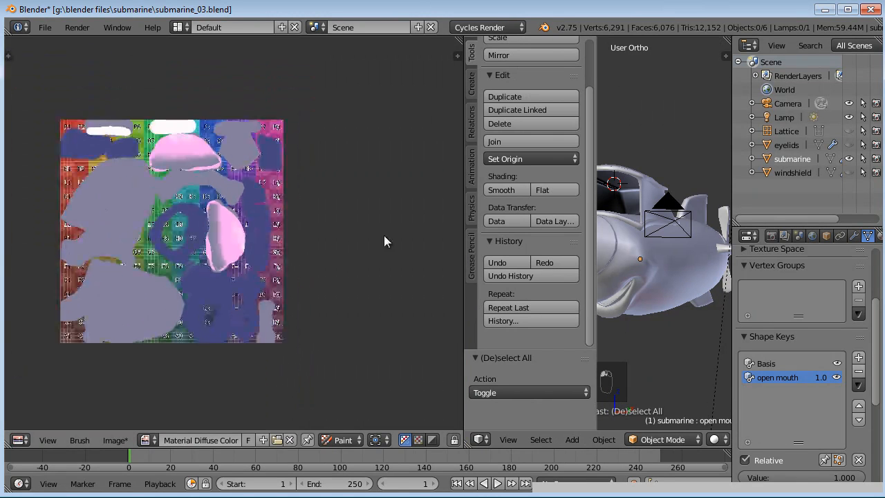
drag(463, 240, 297, 227)
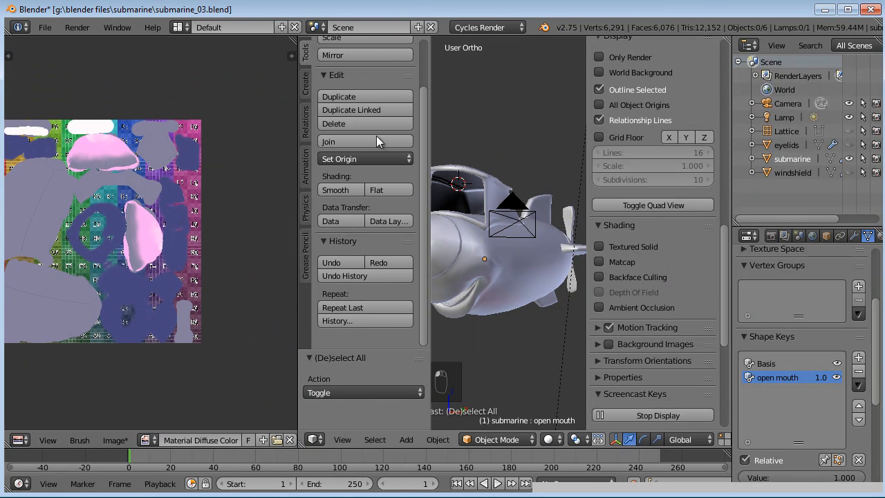
Step: Save the blend file, submarine_03.blend
click(44, 27)
click(69, 139)
middle_drag(454, 227, 534, 246)
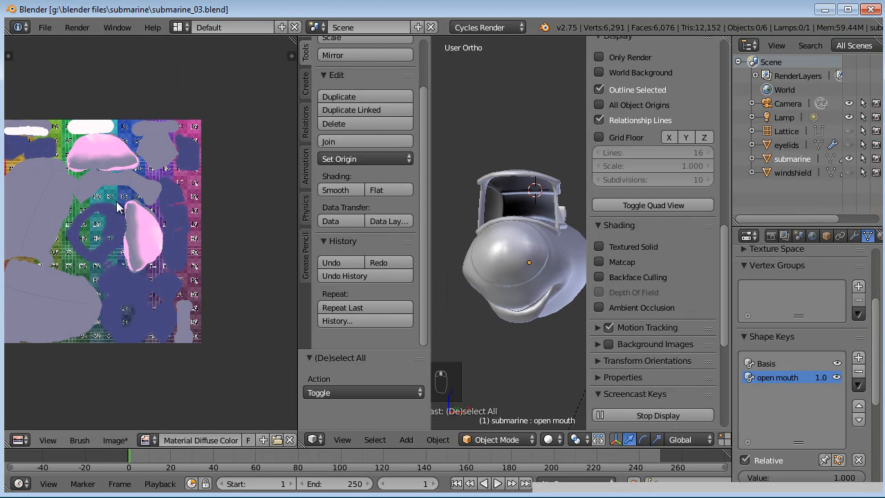
scroll(139, 221, up, 3)
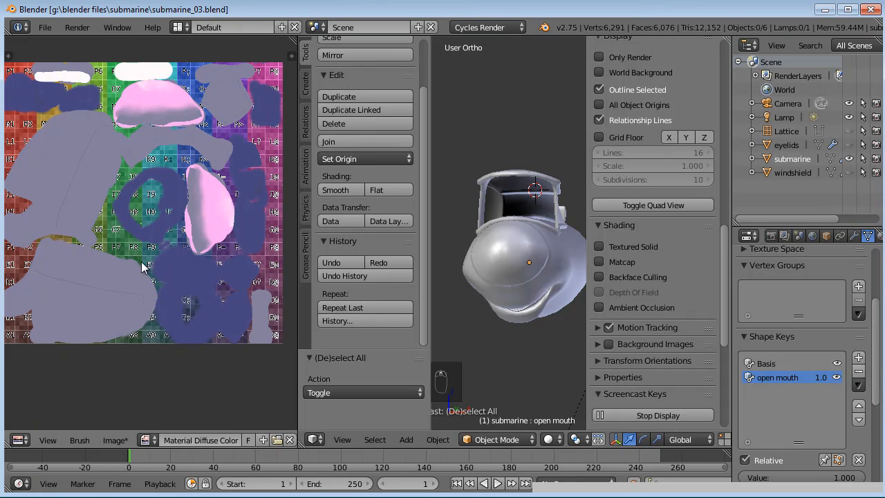
Step: Save the painted texture as a JPEG image named submarine_texturemap.jpg in the submarine folder
click(115, 440)
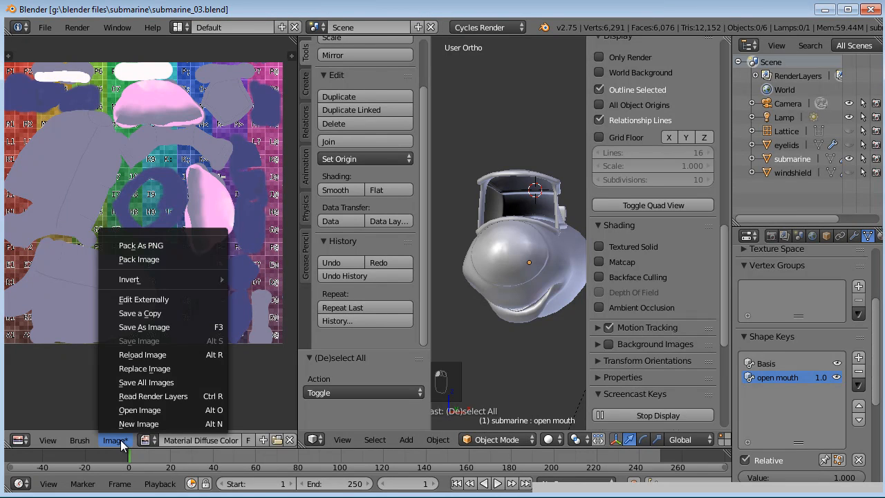
click(150, 327)
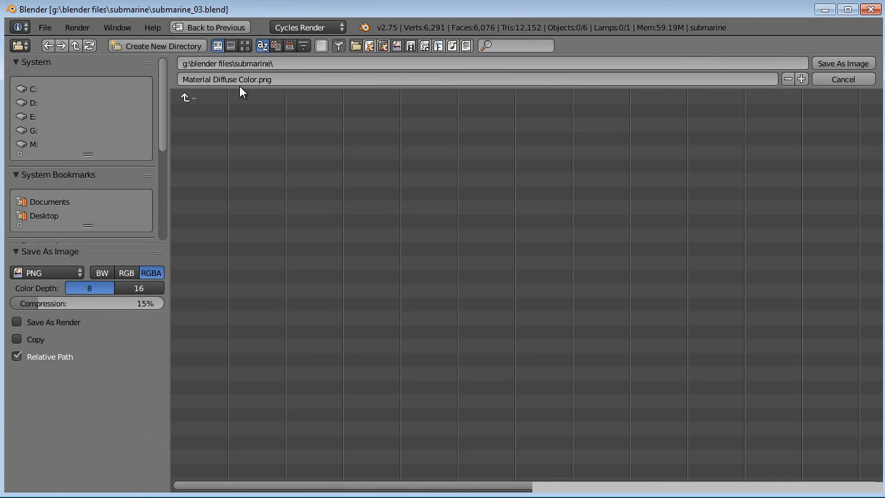
click(304, 80)
text(submarine_texturemap)
click(63, 271)
click(50, 208)
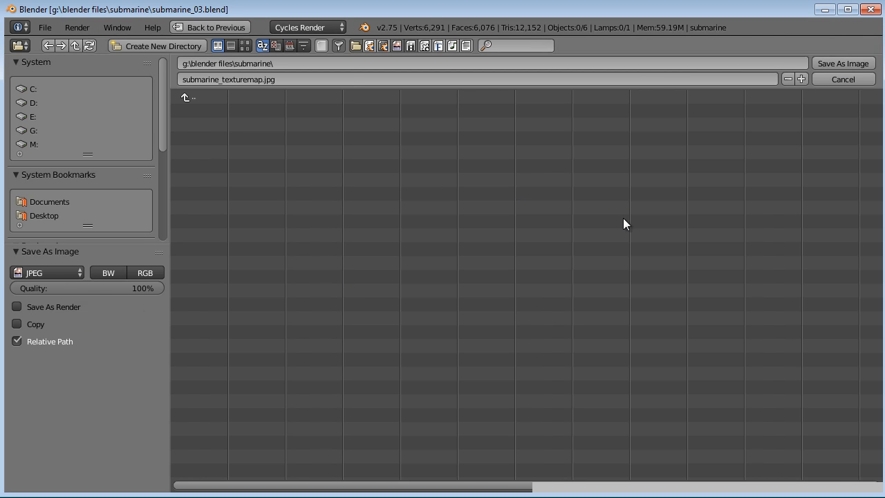
click(846, 62)
middle_drag(169, 204, 167, 229)
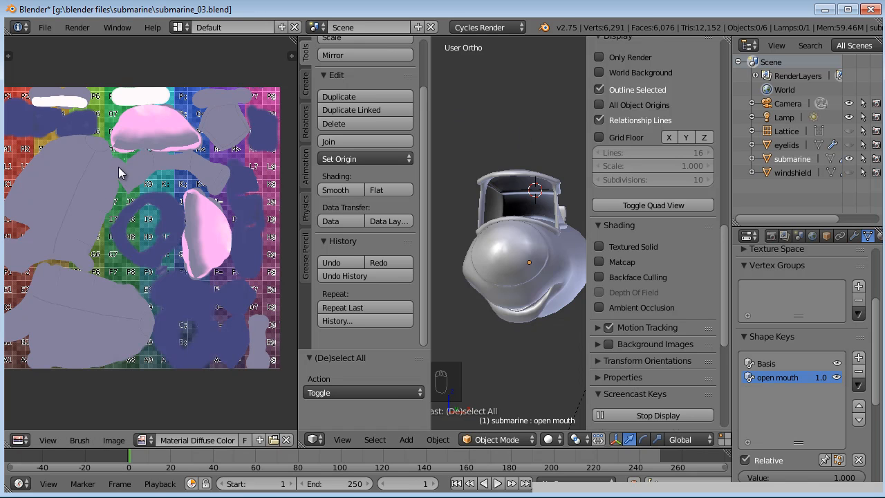
click(114, 441)
middle_drag(93, 221, 112, 191)
click(109, 441)
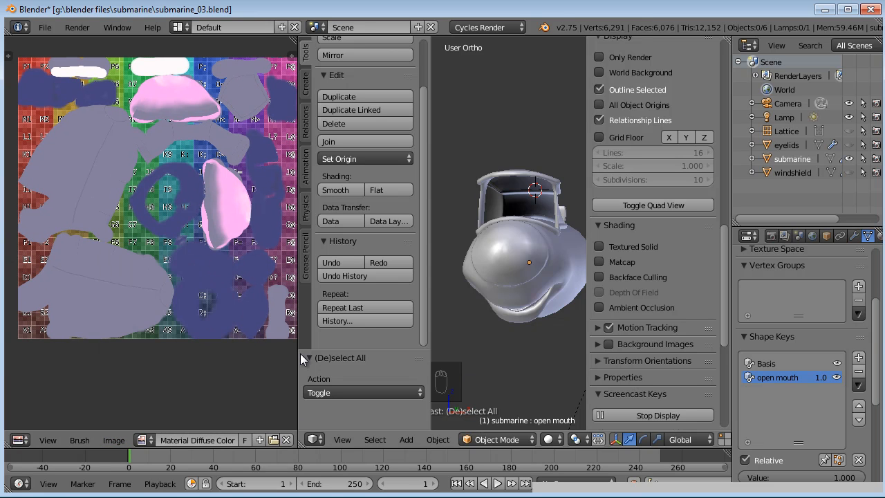
drag(297, 354, 201, 354)
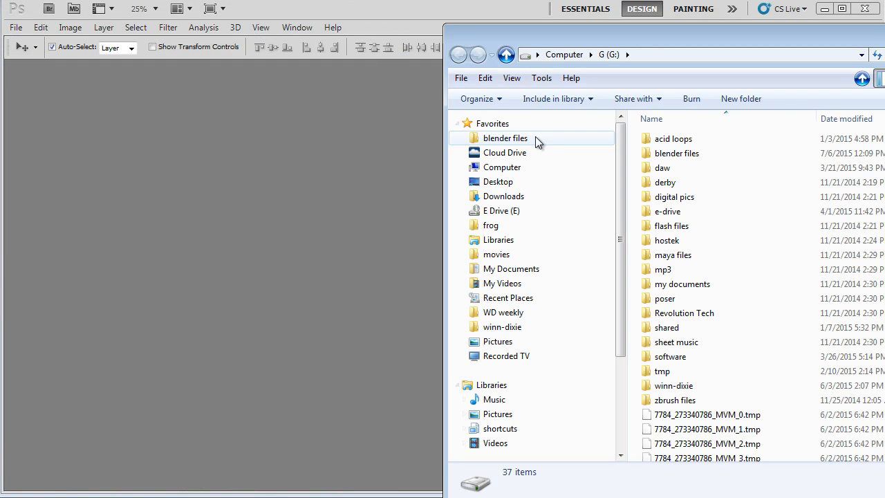
Step: Switch to Windows Explorer, sort the blender files folder by name and open its submarine subfolder
double_click(668, 154)
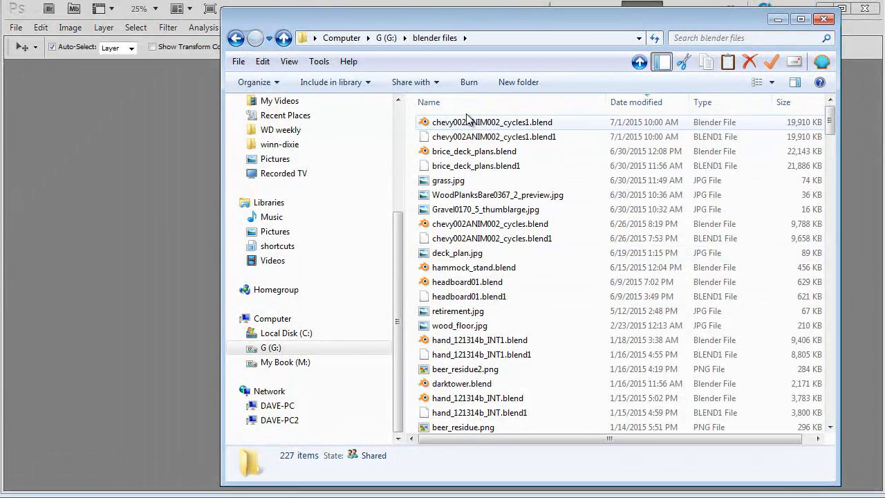
click(468, 105)
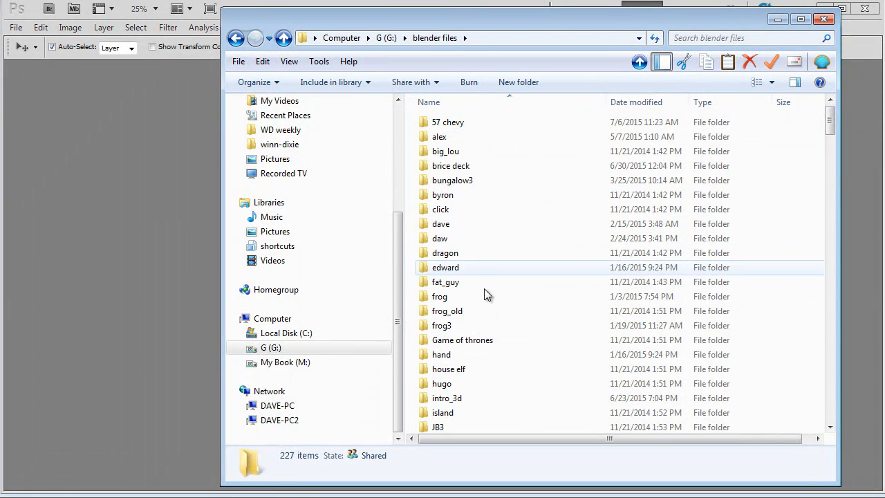
scroll(484, 346, down, 4)
scroll(483, 352, down, 4)
click(471, 396)
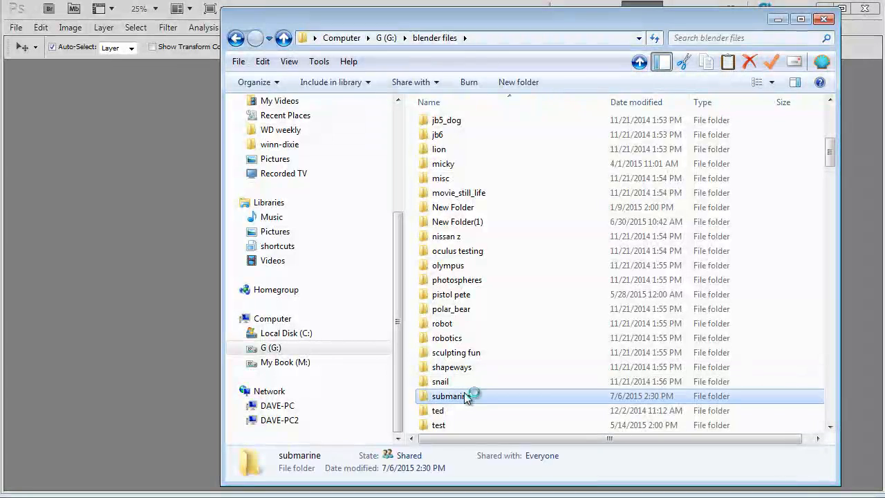
double_click(463, 396)
Step: Preview submarine_texturemap.jpg, close the preview and open the file in Photoshop
double_click(472, 210)
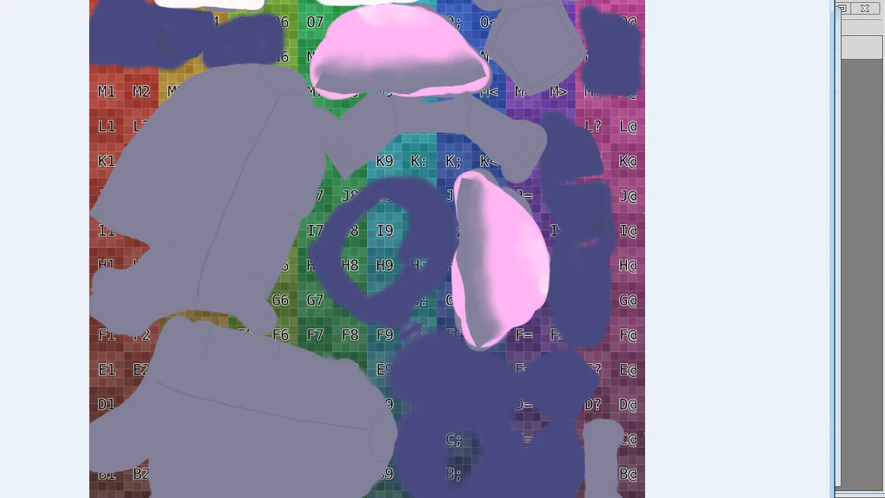
key(alt+F4)
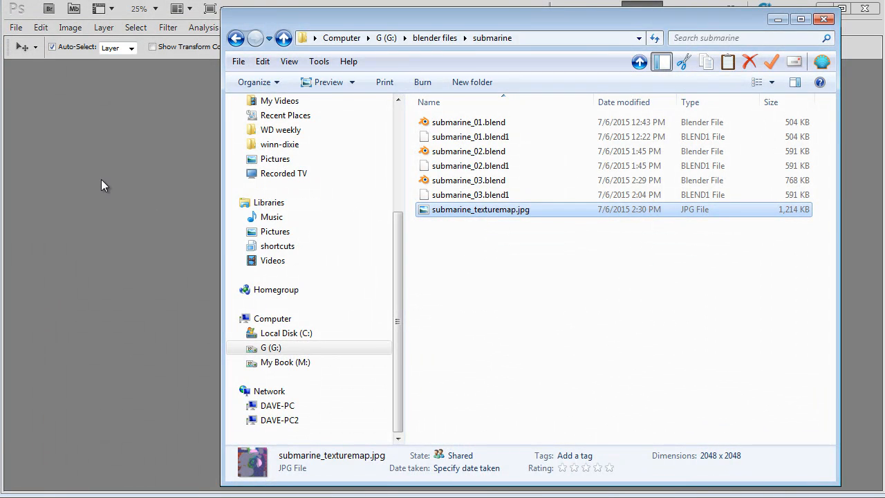
drag(101, 180, 102, 180)
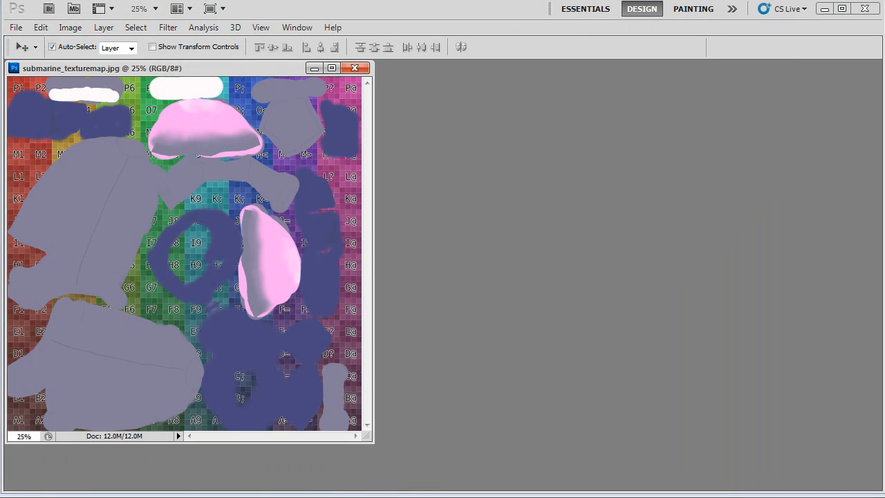
Step: Show the Layers and Info palettes, and reposition and enlarge the document window around the texture
drag(77, 72, 154, 82)
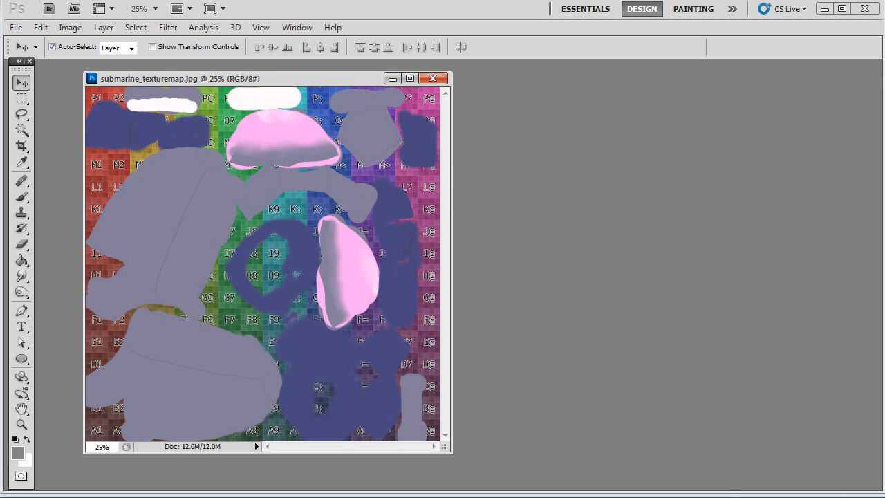
key(F7)
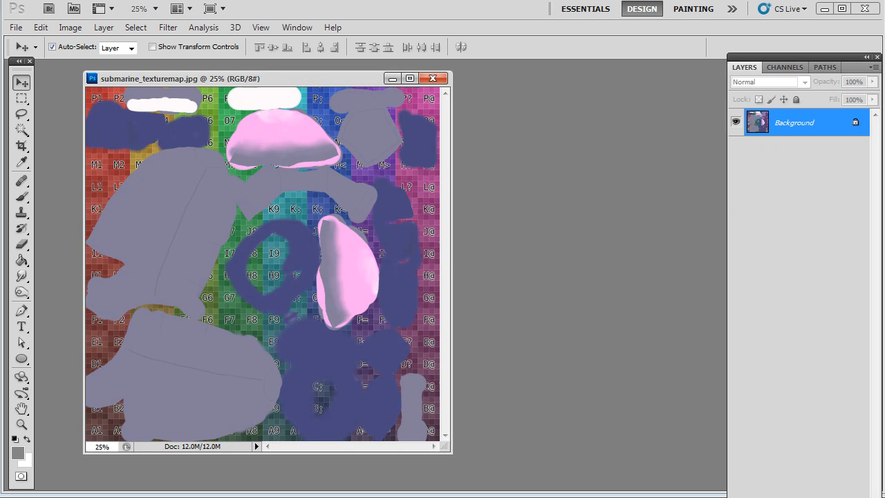
key(F8)
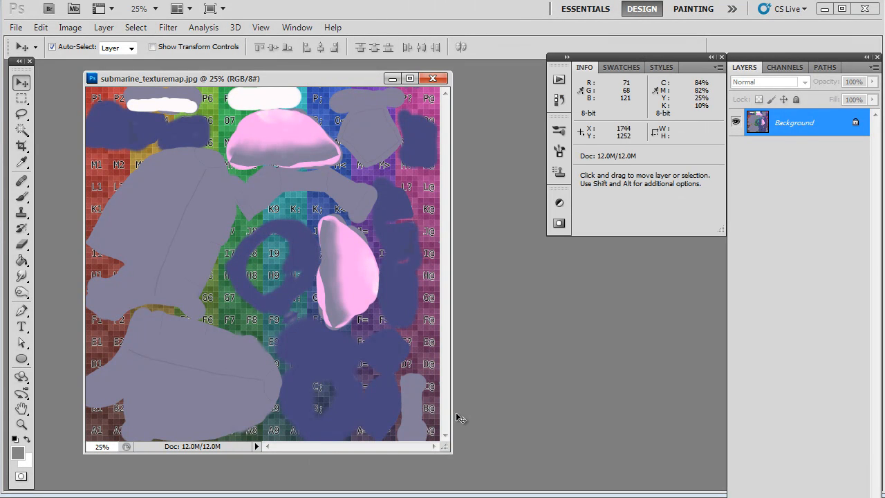
drag(450, 452, 557, 470)
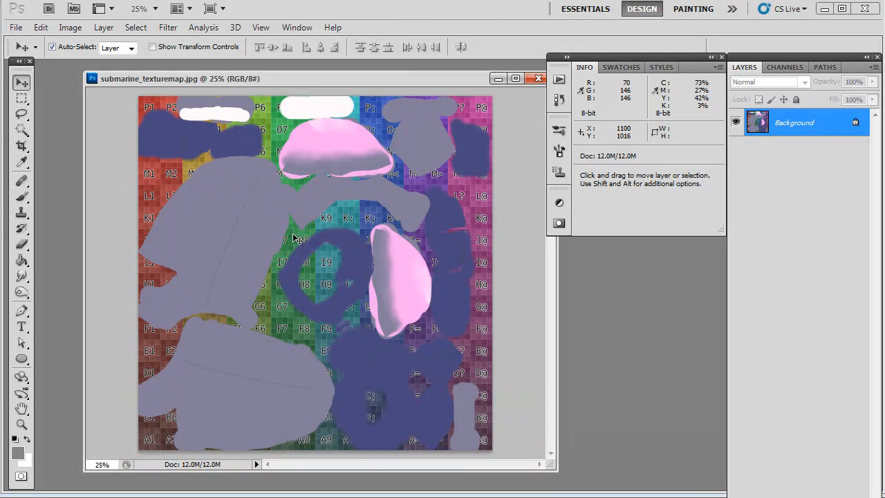
Step: Using the Ellipse tool, add a small grey rivet circle about 20 px wide beside the upper end of the hull's seam line
click(21, 359)
key(ctrl+plus)
key(ctrl+plus)
key(ctrl+plus)
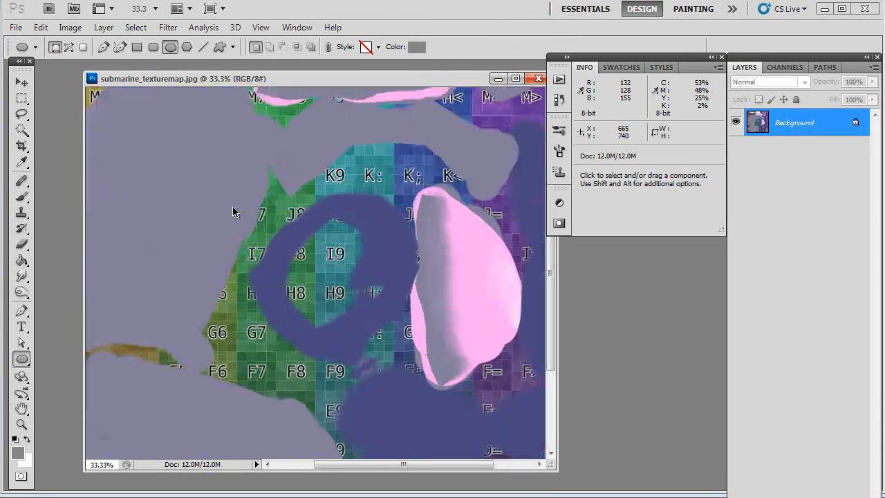
mouse_move(296, 261)
mouse_down()
mouse_move(271, 214)
mouse_move(323, 235)
mouse_move(321, 248)
mouse_move(304, 247)
mouse_move(293, 297)
mouse_move(253, 339)
mouse_move(237, 321)
mouse_up()
drag(318, 217, 316, 222)
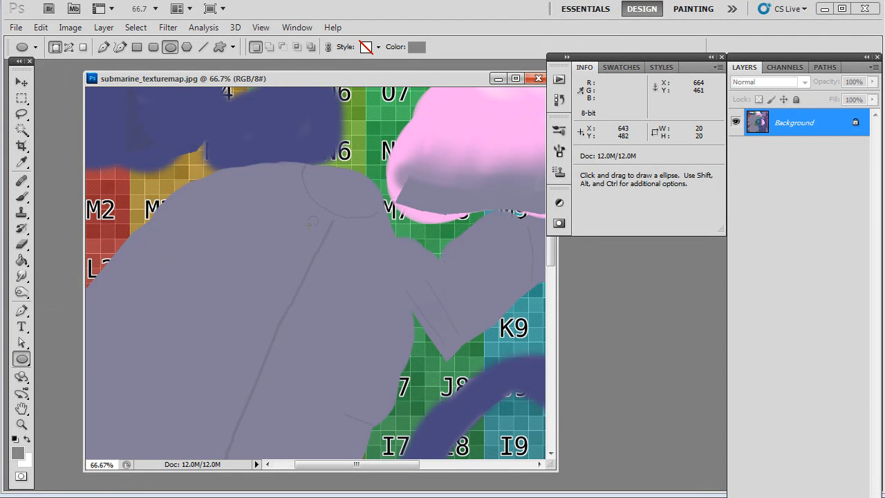
drag(316, 222, 316, 228)
key(v)
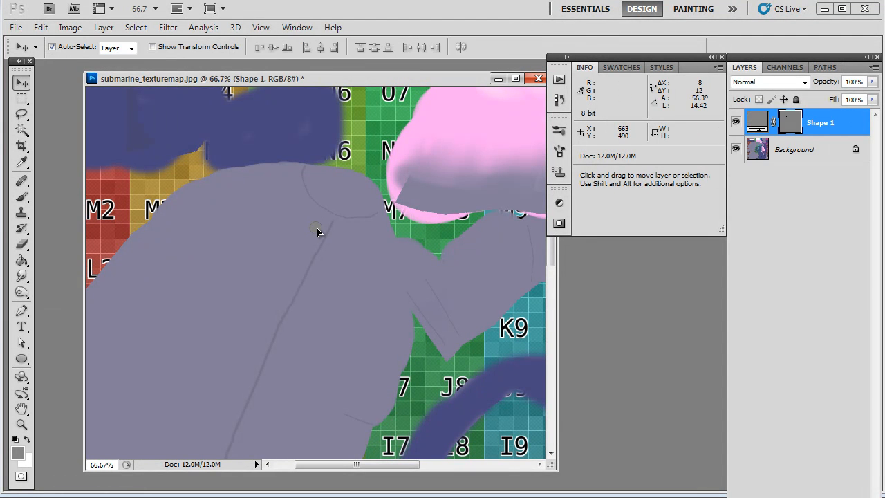
Step: Add a Drop Shadow to the circle's layer with a distance of 0 px and a size of 9 px
double_click(855, 127)
drag(754, 282, 472, 135)
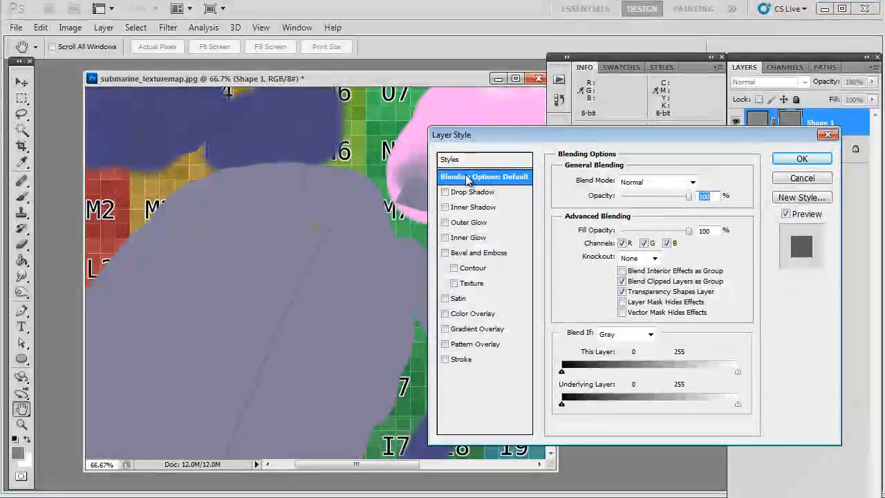
click(446, 192)
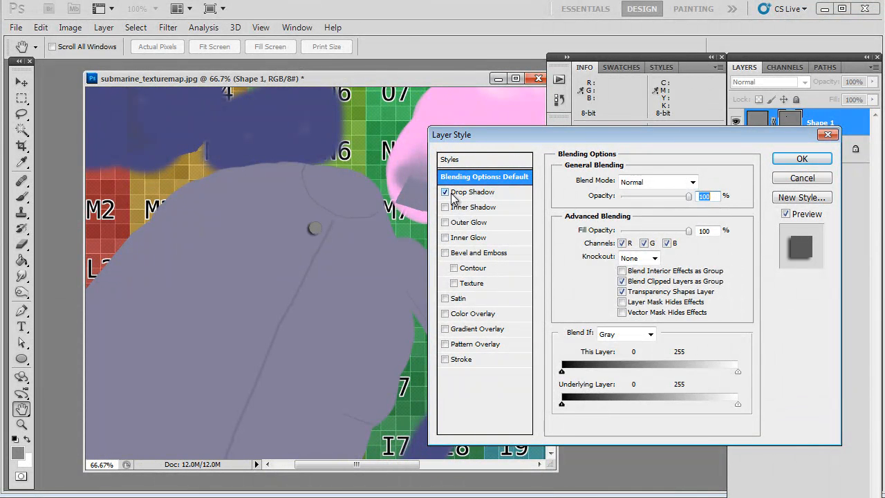
click(465, 192)
click(610, 239)
drag(611, 238, 614, 267)
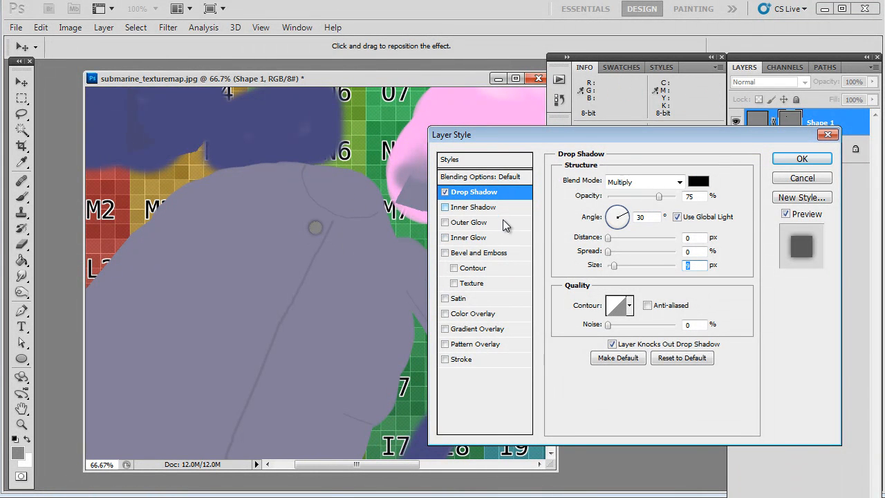
Step: Try the Bevel and Emboss effect on the circle
click(444, 253)
click(478, 253)
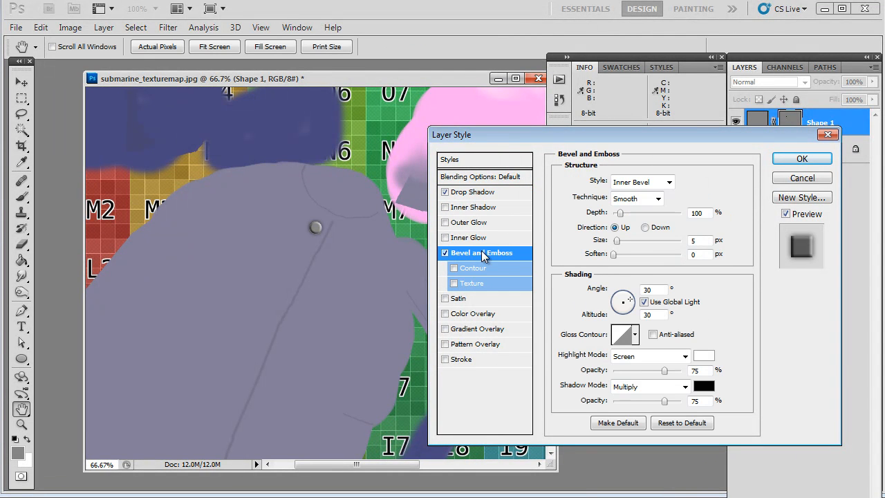
click(446, 253)
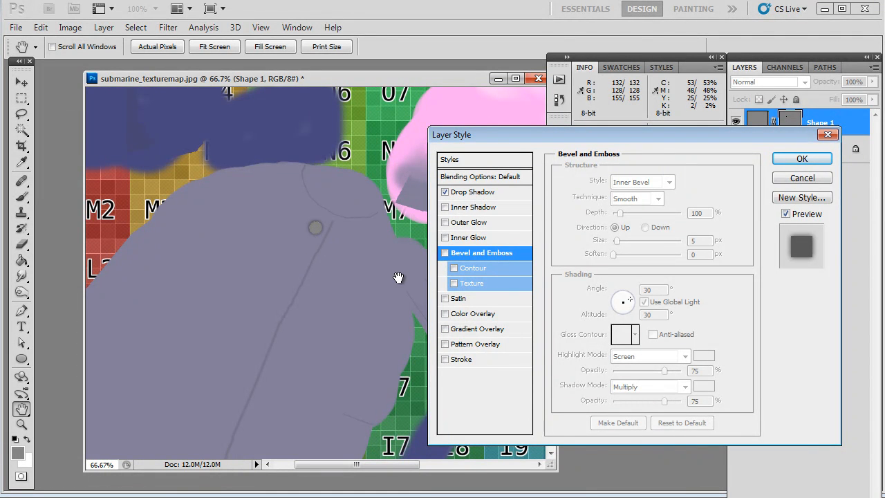
Step: Add a reversed radial Gradient Overlay at 32% opacity to the circle and apply the layer style
click(445, 330)
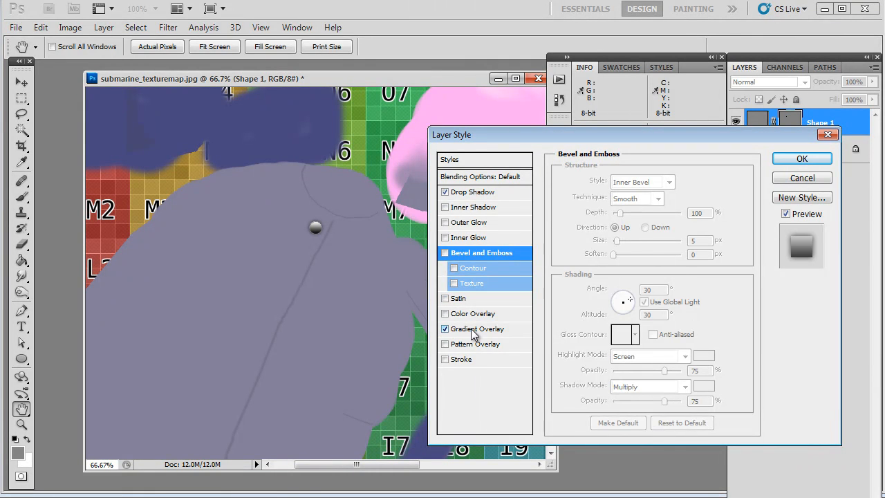
click(477, 330)
click(626, 235)
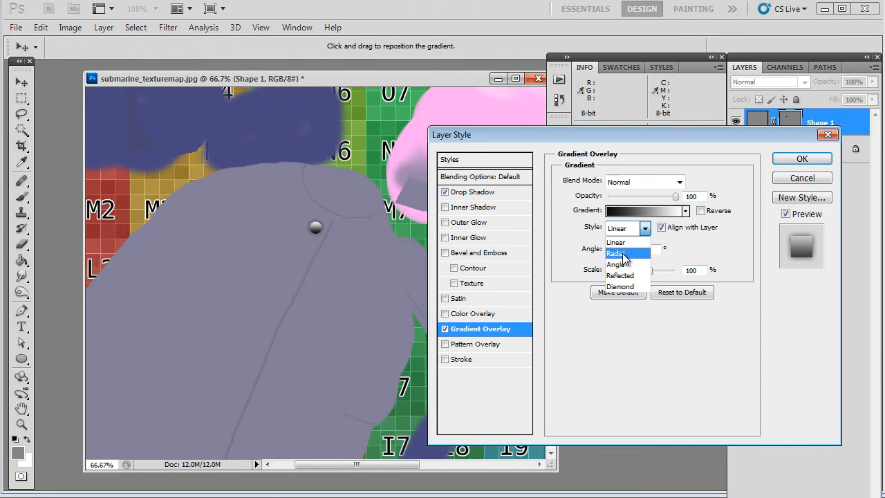
click(623, 252)
click(701, 210)
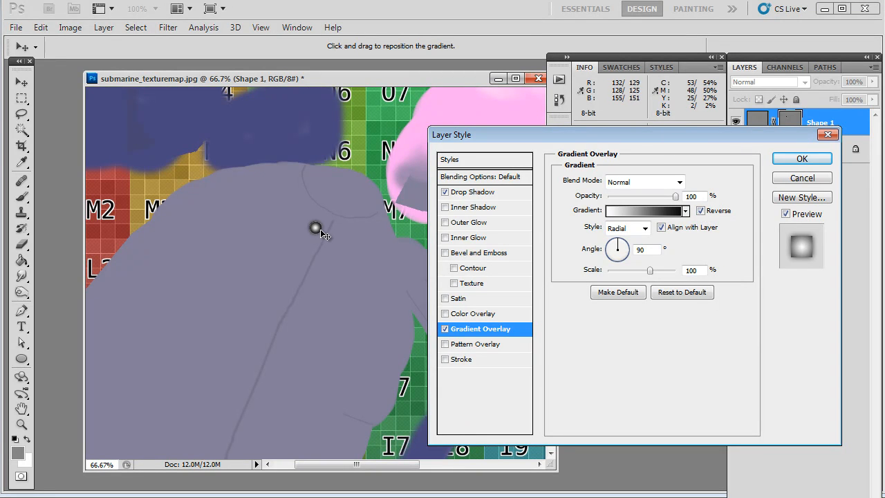
drag(660, 200, 635, 200)
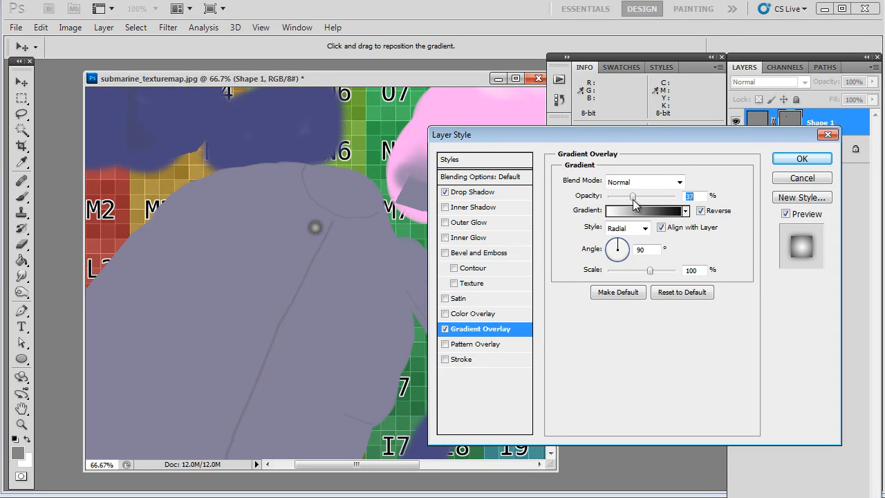
click(444, 314)
click(444, 314)
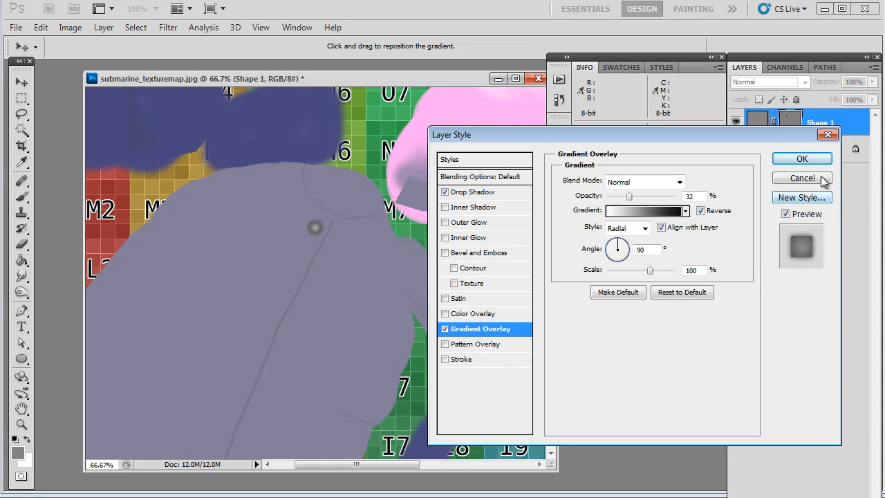
click(796, 158)
Step: Recolour the rivet circle with the purple-grey sampled from the hull (H 249, S 17, B 61)
double_click(757, 123)
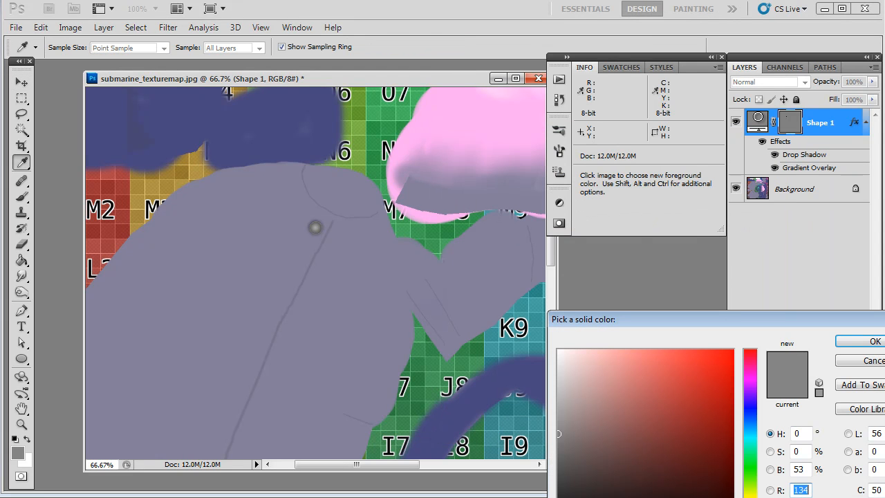
click(258, 257)
click(874, 341)
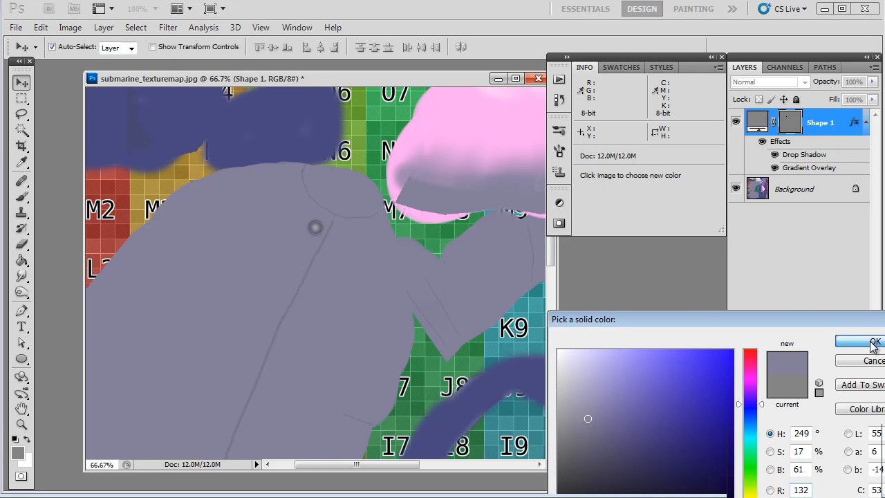
click(828, 190)
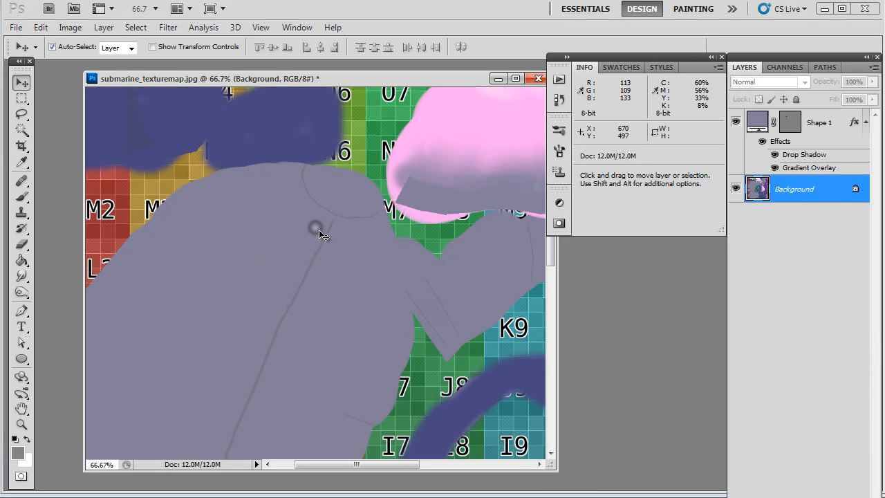
click(321, 234)
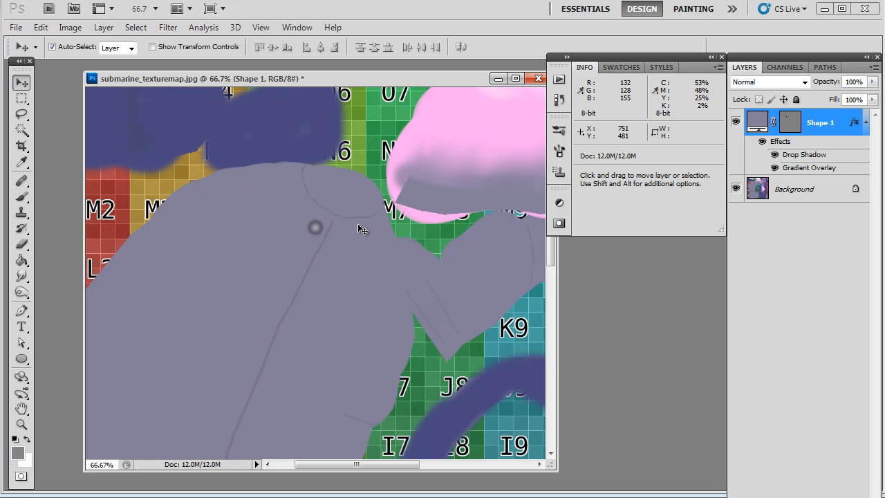
Step: Duplicate the rivet five times in a row down alongside the hull's seam line and even out the spacing
drag(321, 235, 282, 280)
drag(316, 330, 380, 193)
alt+drag(338, 158, 321, 191)
drag(394, 181, 374, 209)
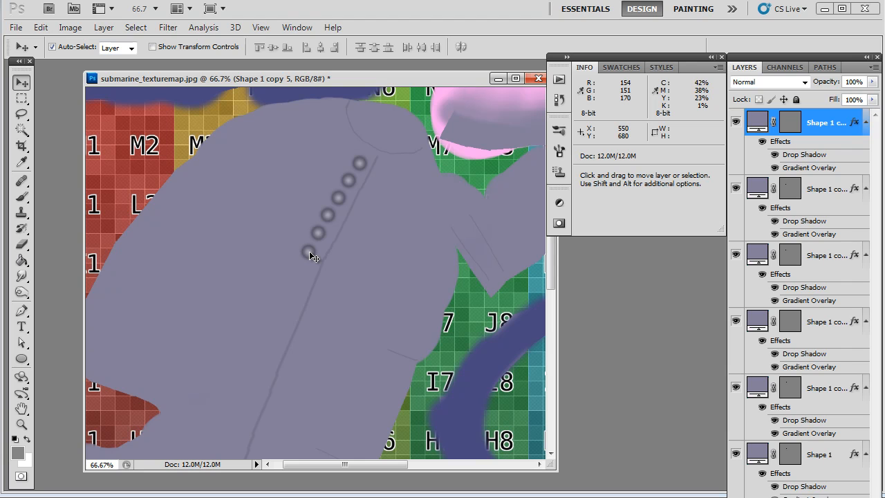
key(alt+bracketleft)
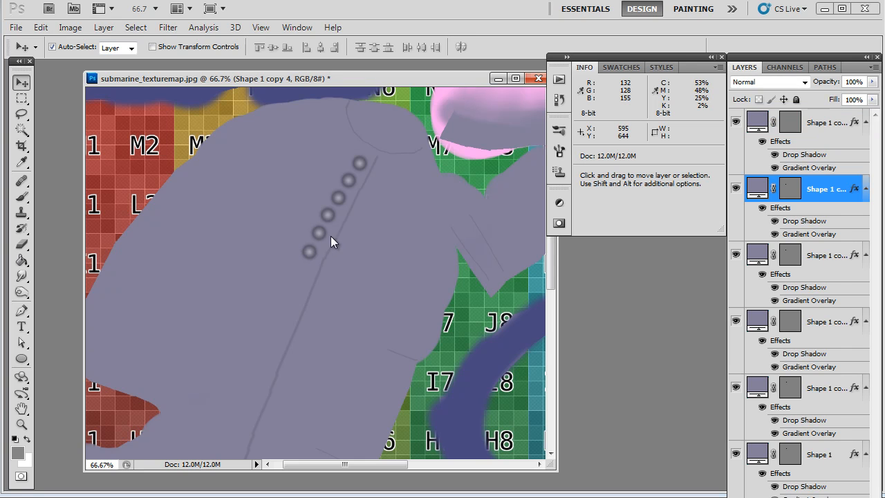
click(331, 219)
click(339, 200)
click(350, 184)
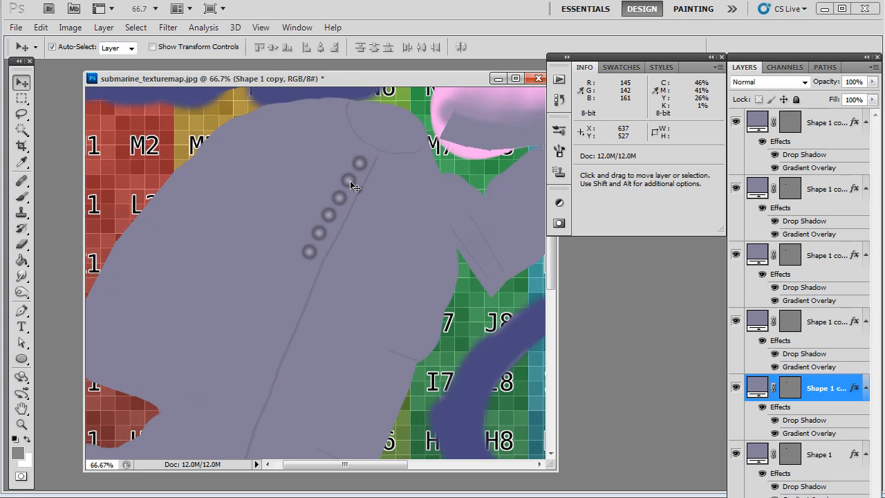
Step: Duplicate all six rivets together to continue the row below, rotated by -5.59° to follow the seam line
click(361, 165)
shift+click(348, 181)
shift+click(339, 198)
shift+click(328, 216)
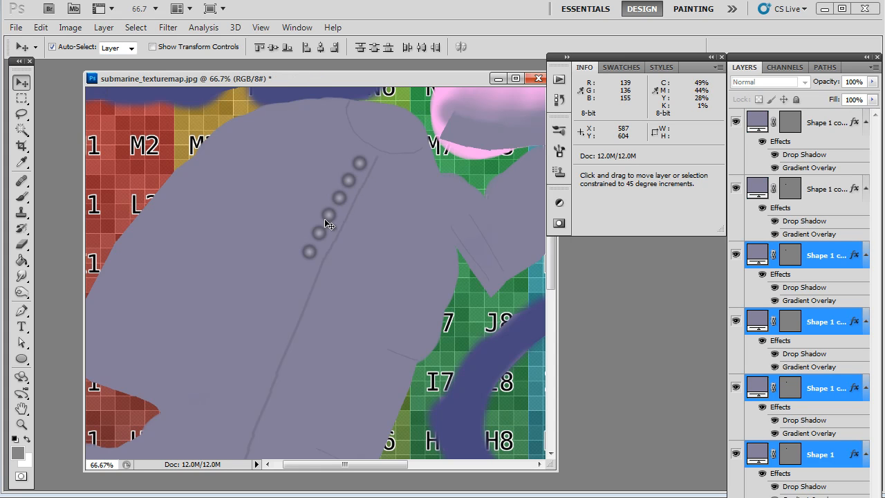
shift+click(319, 234)
shift+click(311, 256)
alt+drag(360, 163, 306, 273)
key(ctrl+t)
mouse_move(371, 240)
mouse_down()
mouse_move(380, 230)
mouse_move(373, 220)
mouse_move(382, 250)
mouse_move(376, 226)
mouse_up()
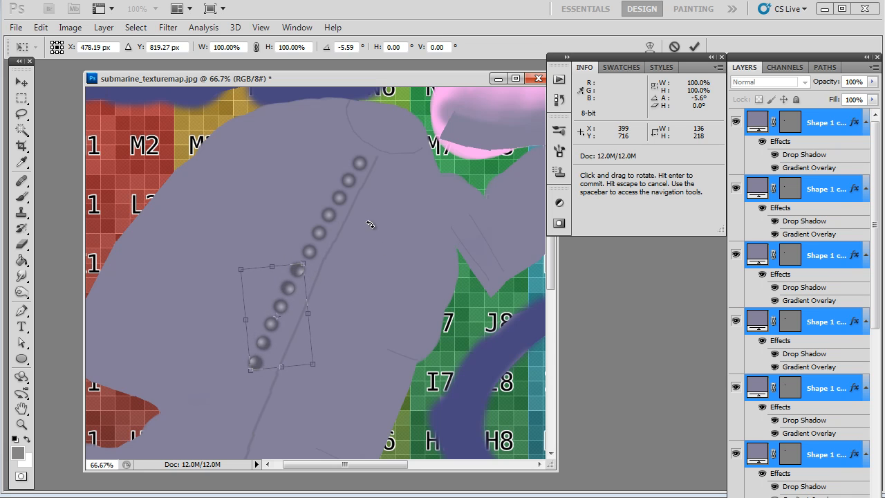
drag(299, 276, 302, 278)
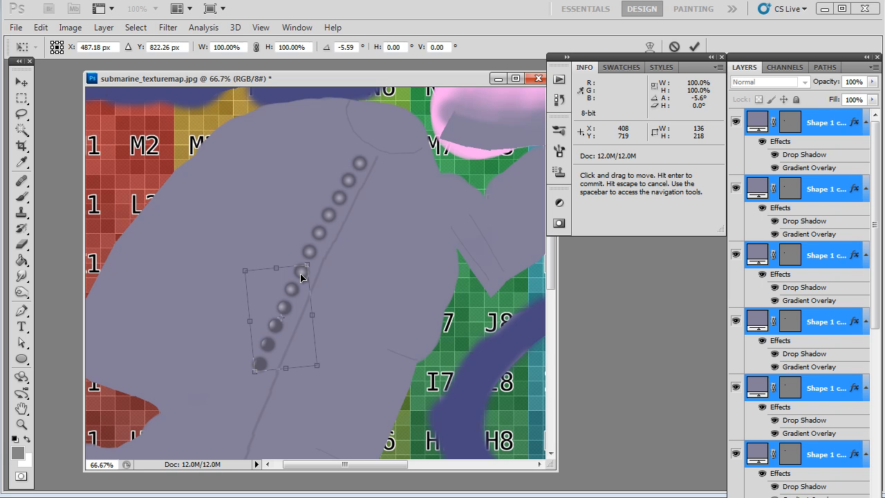
key(Return)
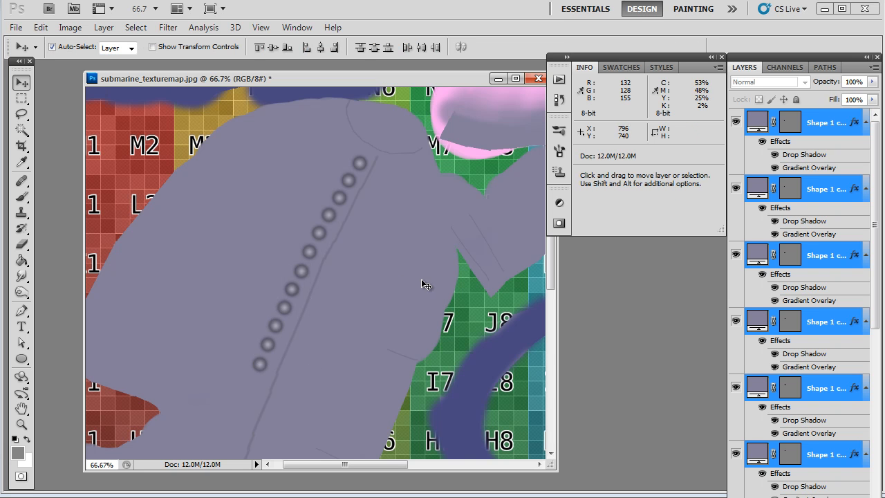
Step: Duplicate the group of six rivets once more farther down the seam and rotate it slightly to follow the line
key(space)
drag(316, 315, 252, 369)
key(ctrl+t)
drag(355, 321, 354, 309)
drag(261, 335, 316, 270)
key(Return)
Step: Add one more rivet copy at the lower end of the row to finish it near the seam's end
click(240, 367)
alt+drag(249, 340, 240, 361)
drag(354, 226, 290, 409)
alt+drag(328, 208, 336, 195)
key(ctrl+z)
alt+scroll(337, 248, down, 1)
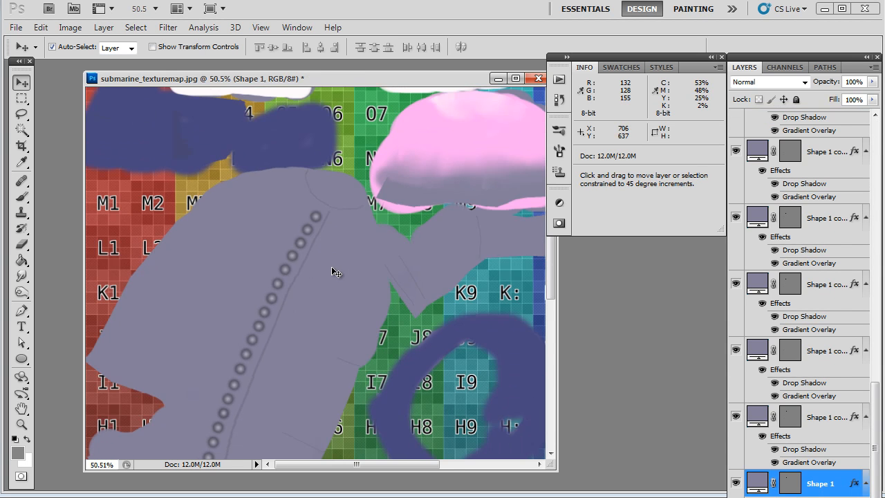
drag(322, 328, 330, 257)
scroll(331, 256, down, 2)
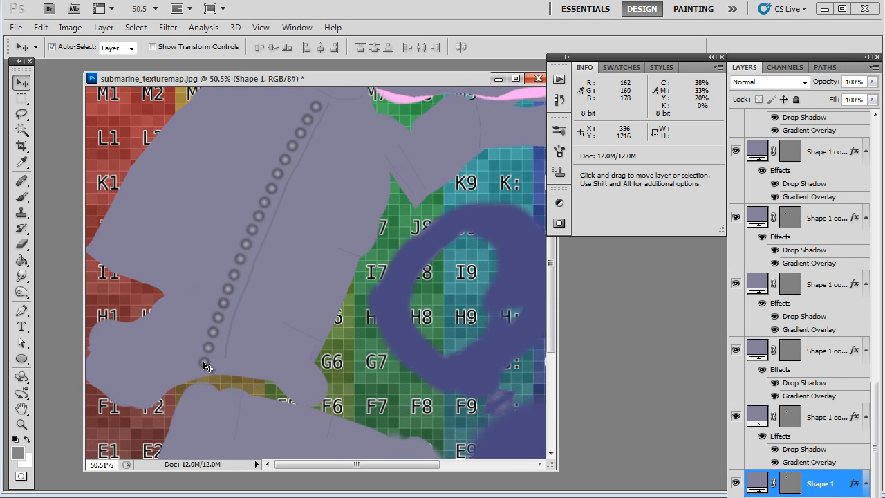
click(208, 366)
Step: Collapse the effects lists of all the rivet shape layers
click(867, 123)
click(865, 148)
click(866, 175)
click(866, 203)
click(866, 229)
click(866, 257)
click(866, 284)
click(866, 313)
click(866, 339)
click(865, 365)
click(864, 392)
click(865, 419)
click(866, 446)
scroll(861, 401, down, 3)
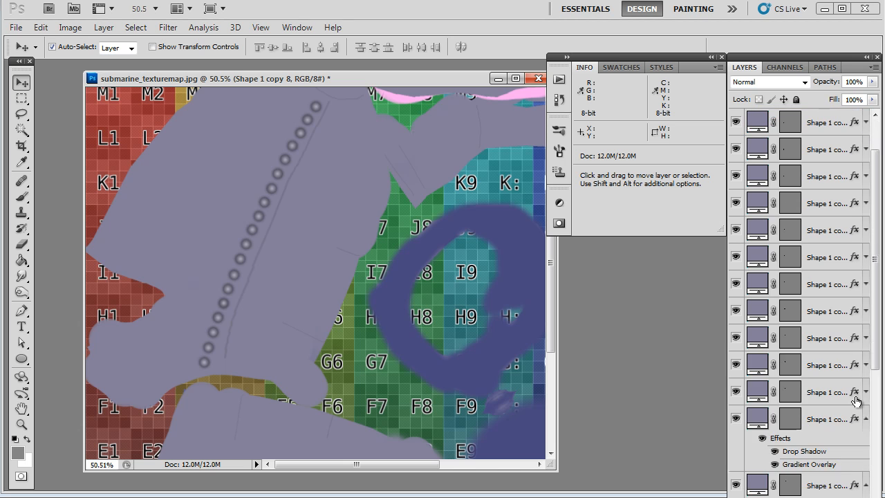
click(866, 338)
click(866, 365)
click(865, 392)
click(866, 419)
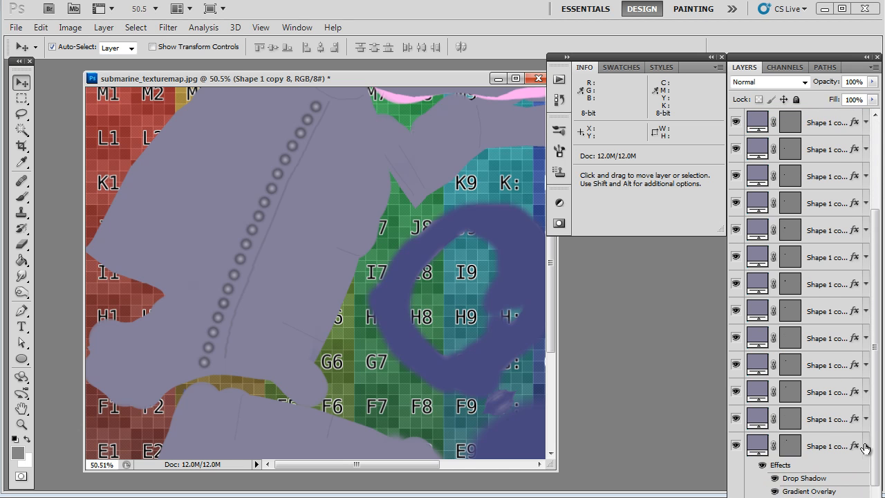
click(866, 446)
scroll(865, 448, down, 1)
click(866, 448)
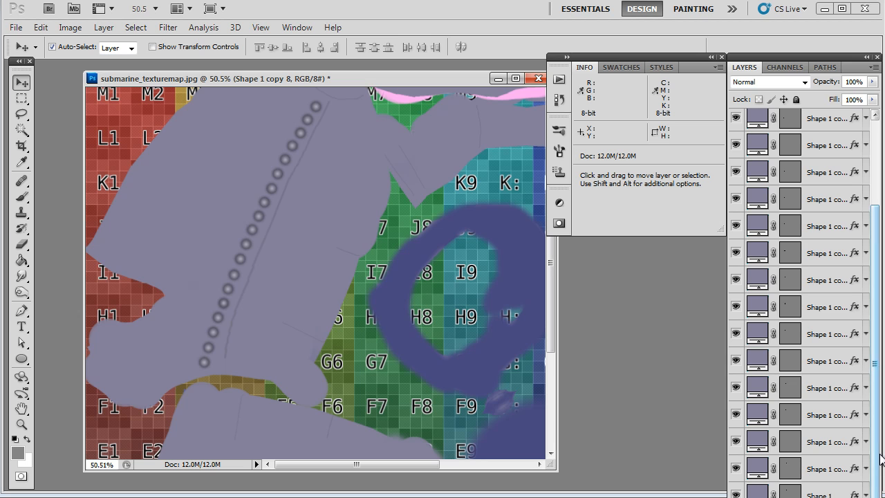
Step: Shorten and reposition the Layers panel so that it fits on the screen down to its lower edge
drag(798, 54, 782, 0)
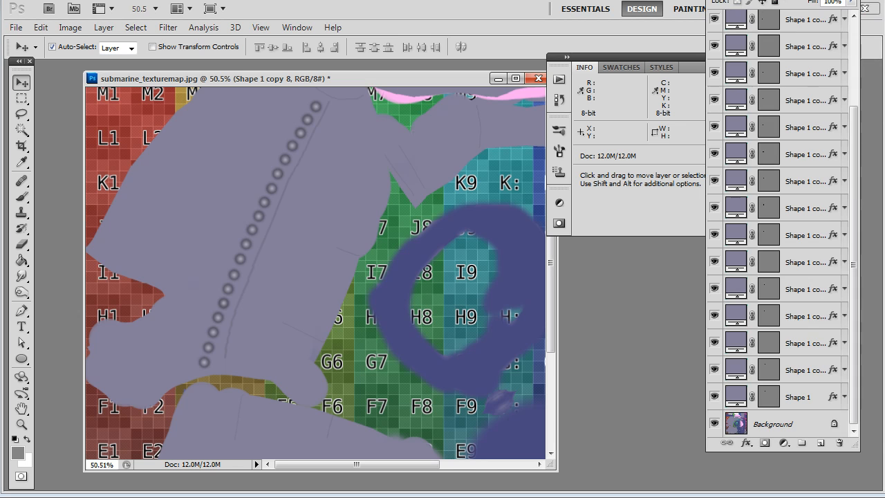
drag(857, 447, 850, 334)
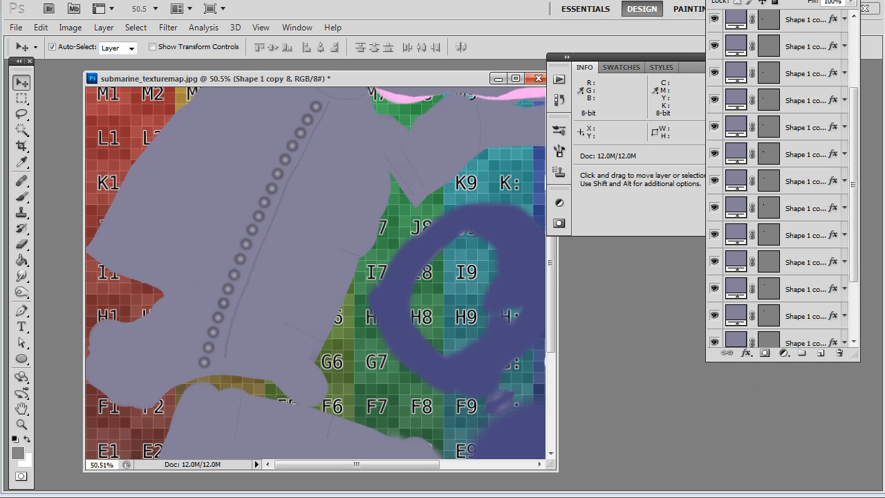
drag(811, 0, 809, 1)
drag(813, 69, 787, 82)
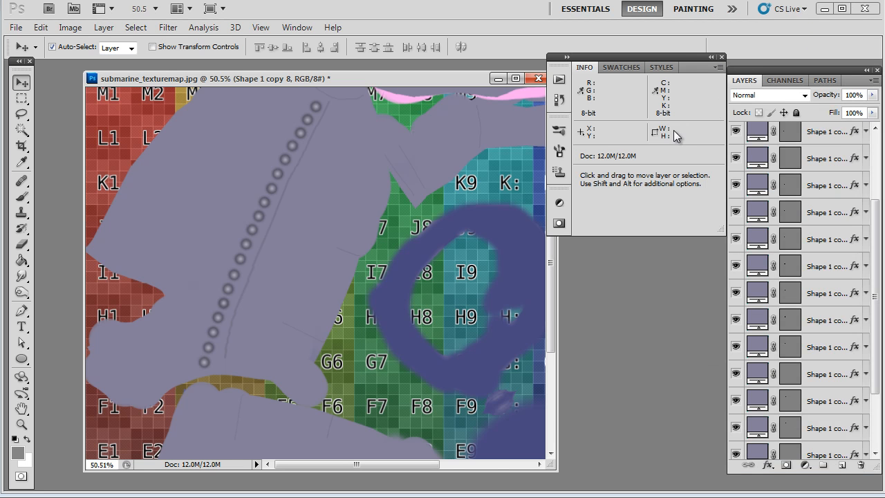
Step: Select all the rivet shape layers, from Shape 1 up to the topmost copy, and merge them into one layer
drag(878, 381, 878, 441)
click(830, 419)
scroll(829, 311, up, 5)
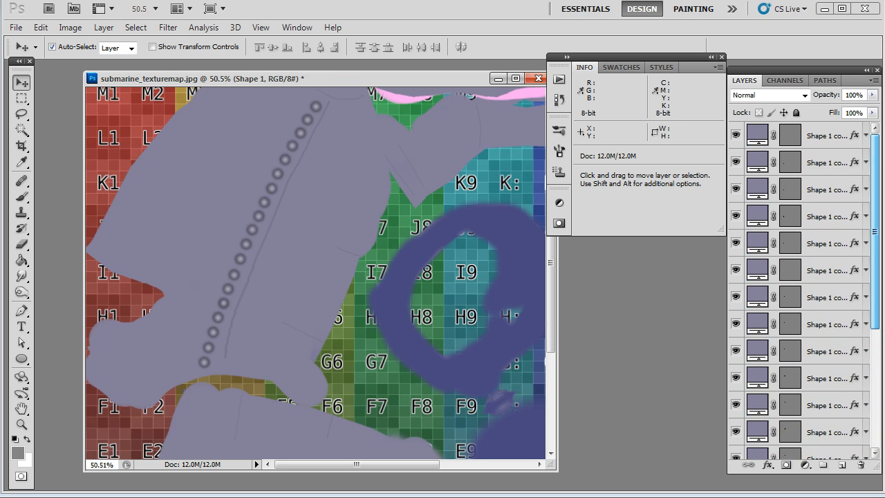
shift+click(821, 152)
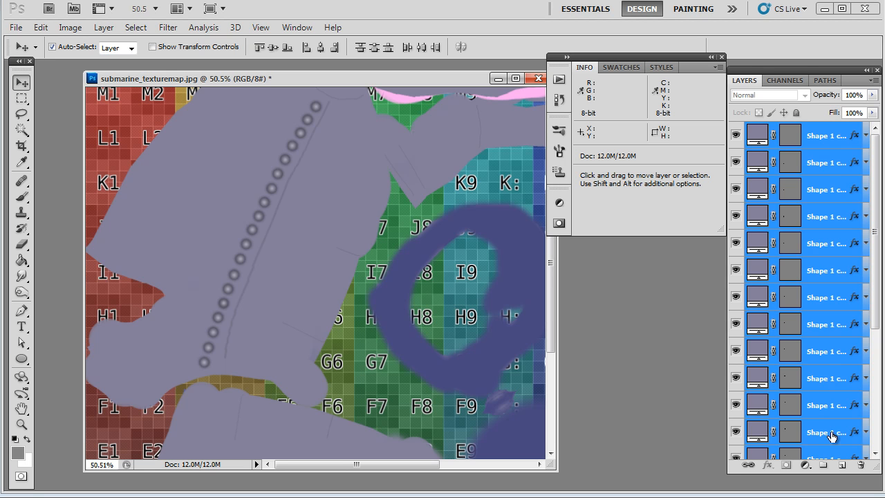
right_click(829, 384)
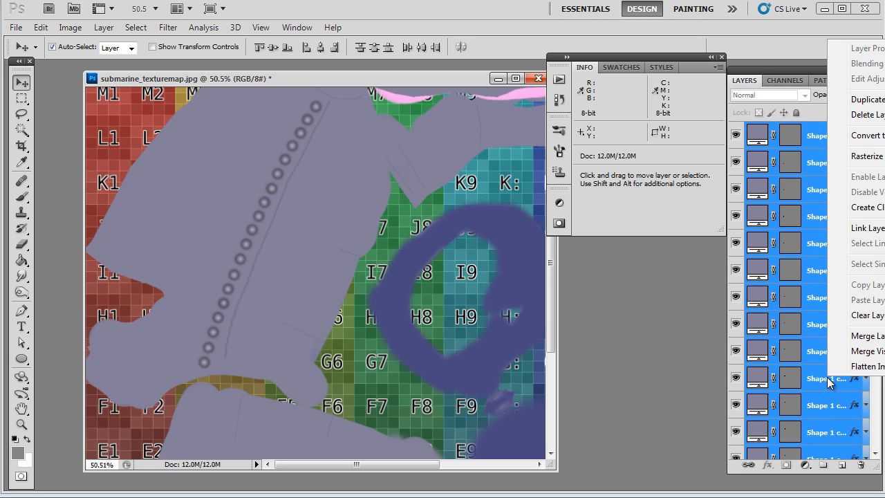
click(864, 336)
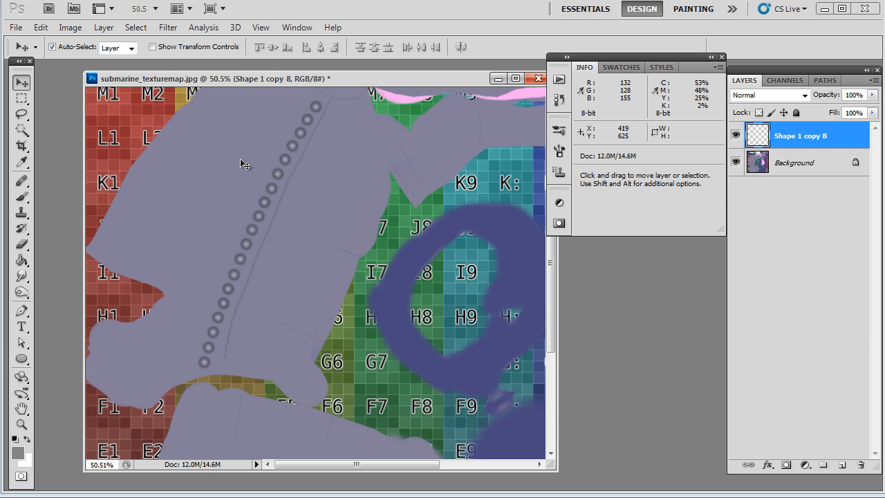
Step: Duplicate the merged rivet row onto the lower hull piece and rotate it to about -101° to run below its seam line
scroll(263, 162, down, 5)
alt+drag(245, 155, 277, 352)
drag(293, 316, 298, 275)
key(ctrl+t)
drag(393, 192, 134, 236)
drag(301, 346, 318, 340)
drag(445, 226, 449, 234)
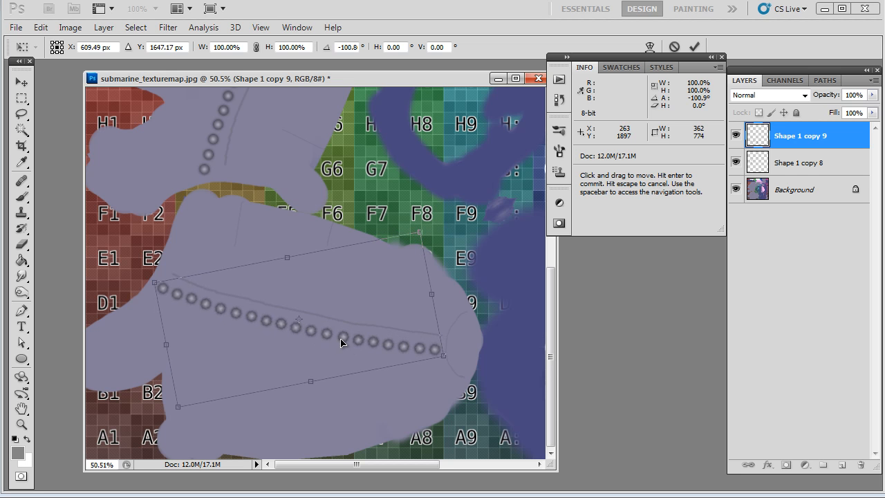
key(Return)
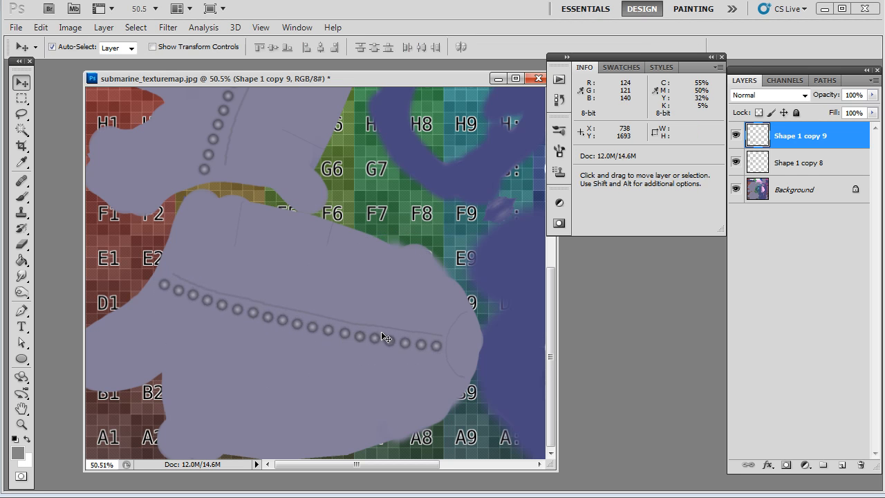
Step: On the Background layer, sample the hull colour and brush over the upper end of the seam line beside the first rivet row
drag(424, 184, 395, 284)
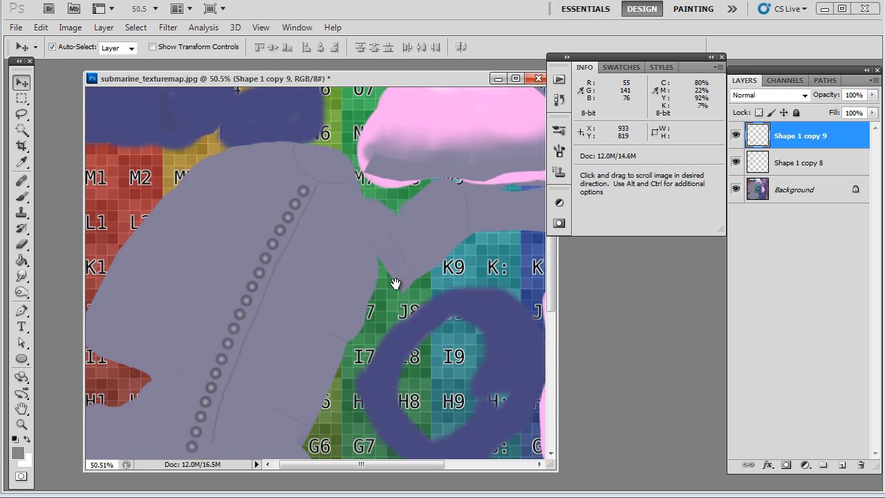
click(305, 188)
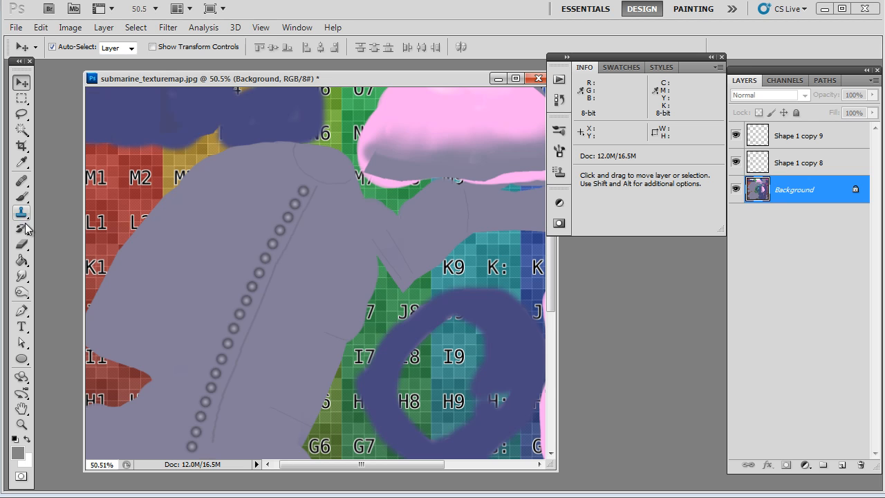
click(23, 197)
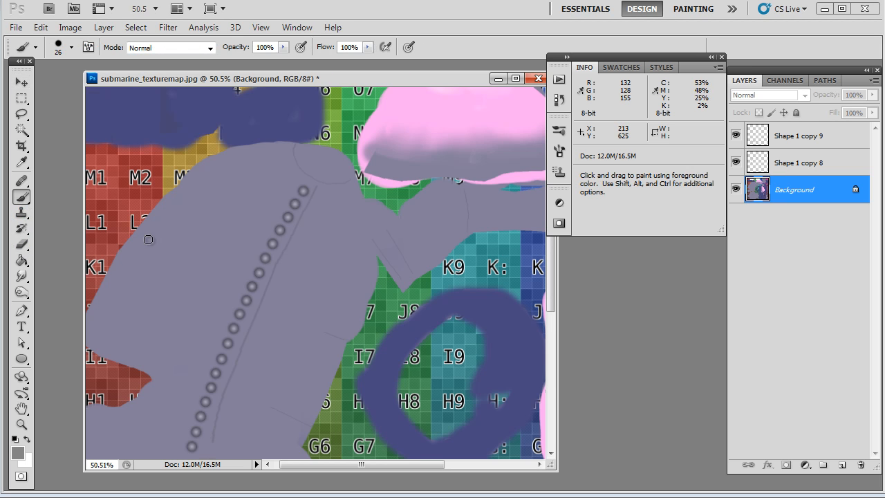
key(i)
click(222, 229)
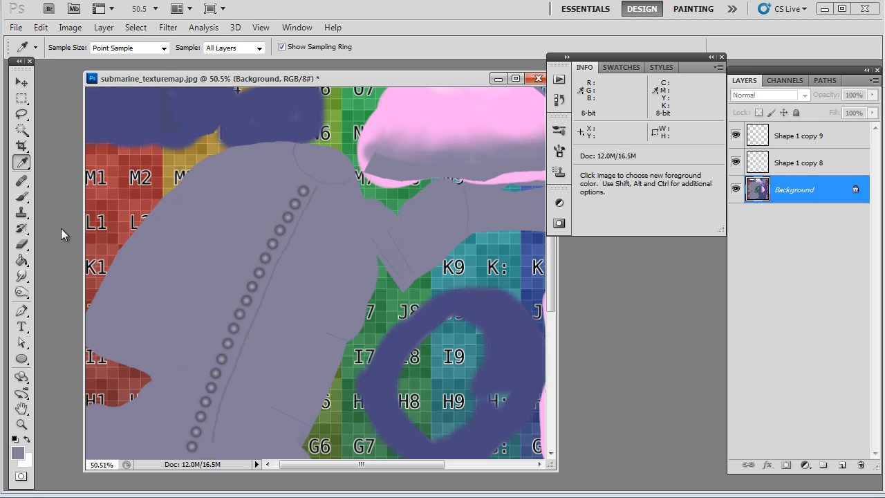
key(b)
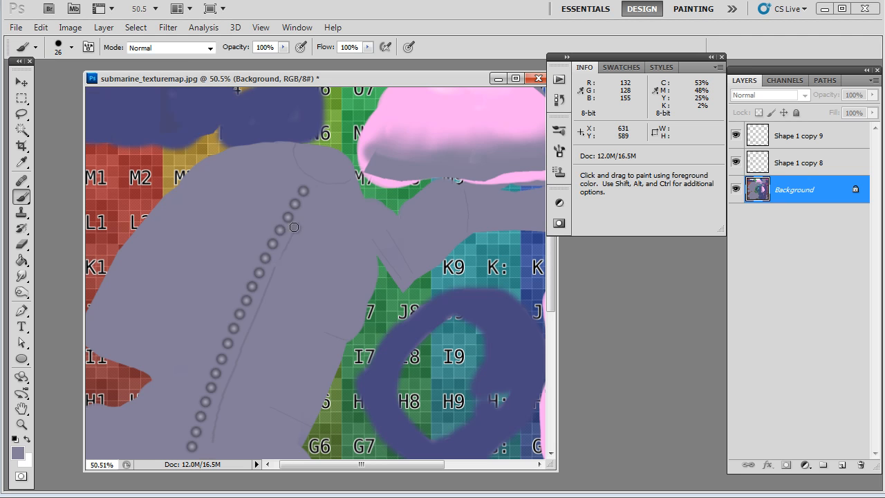
Step: Enlarge the brush to 69 px and paint out the remaining seam lines beside both rivet rows and the short hull lines
click(61, 52)
drag(48, 87, 69, 87)
drag(279, 264, 254, 321)
drag(251, 355, 281, 187)
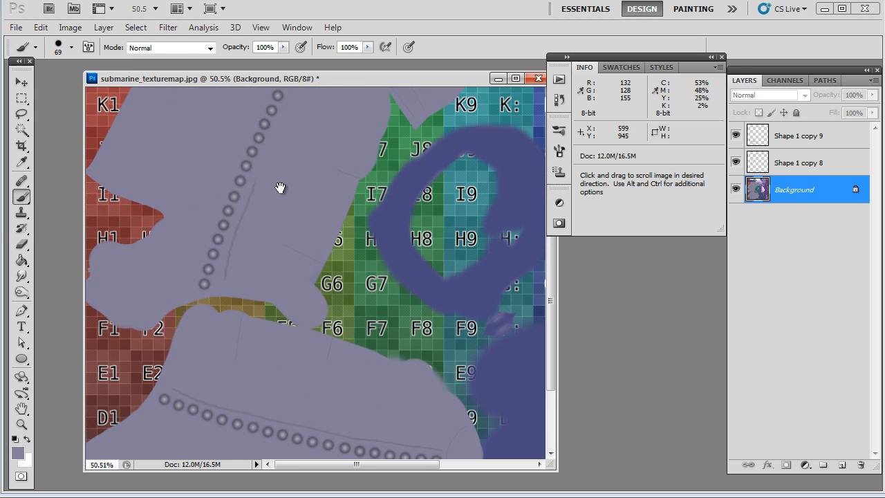
mouse_move(224, 270)
mouse_down()
mouse_move(291, 233)
mouse_move(290, 124)
mouse_up()
mouse_move(182, 275)
mouse_down()
mouse_move(421, 336)
mouse_move(460, 311)
mouse_move(446, 344)
mouse_move(454, 369)
mouse_up()
drag(380, 87, 339, 342)
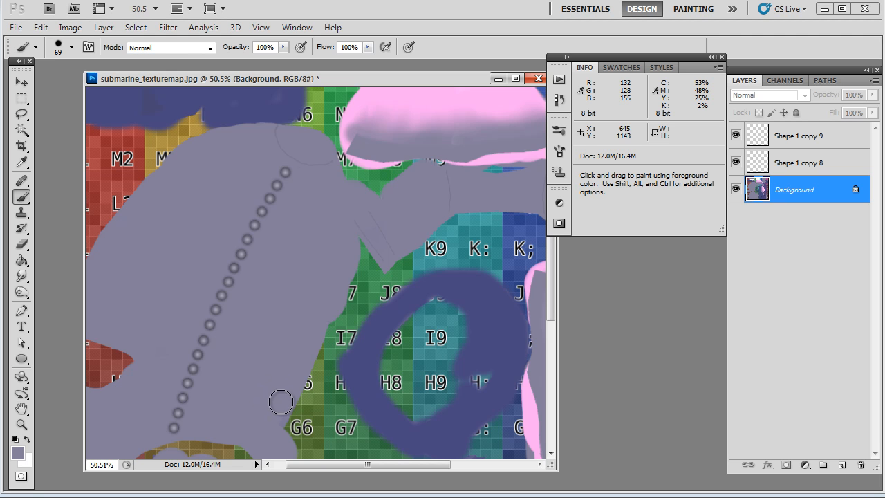
mouse_move(390, 246)
mouse_down()
mouse_move(353, 208)
mouse_move(350, 137)
mouse_up()
mouse_move(169, 232)
mouse_down()
mouse_move(178, 210)
mouse_move(184, 215)
mouse_up()
Step: Duplicate the rivet row toward the neighbouring arched hull piece, scaling it to 64.19% and rotating it to about 129°
scroll(278, 265, down, 1)
drag(369, 156, 323, 283)
drag(415, 212, 318, 365)
mouse_move(354, 285)
mouse_down()
mouse_move(354, 228)
mouse_move(403, 229)
mouse_up()
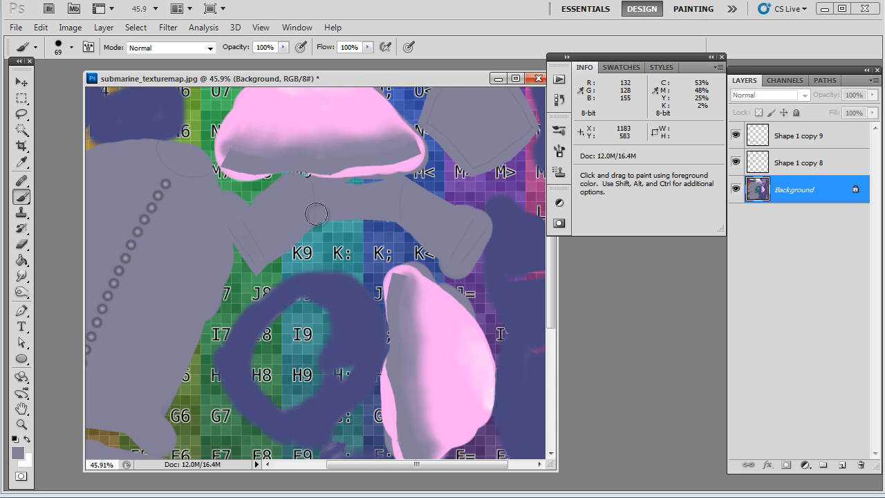
key(v)
alt+drag(168, 187, 270, 213)
key(ctrl+t)
drag(299, 178, 268, 356)
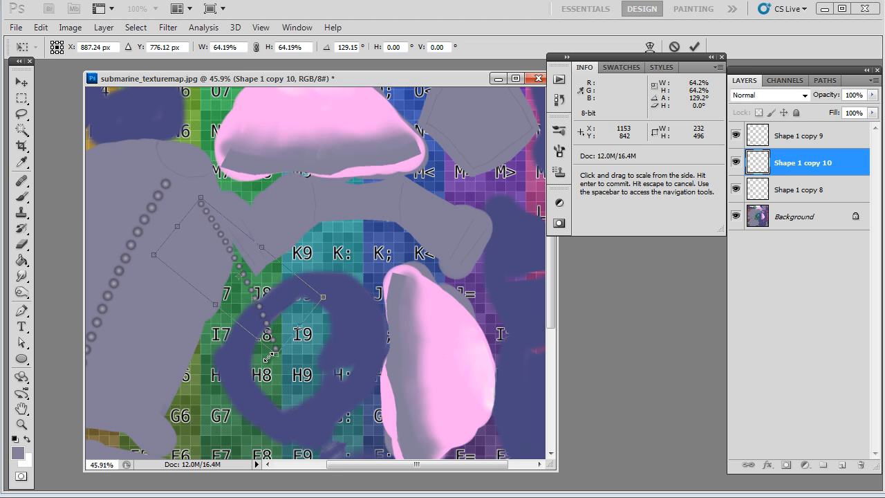
Step: Move and rotate the scaled rivet row to line up with the seam at the arched hull piece's left end
key(ctrl+plus)
drag(283, 275, 324, 273)
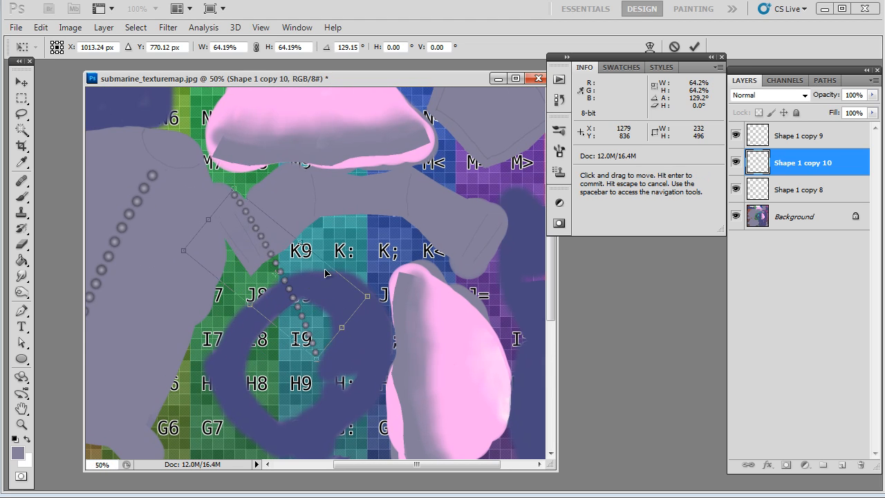
drag(379, 290, 381, 294)
drag(273, 250, 272, 272)
drag(392, 294, 390, 282)
drag(278, 289, 281, 291)
key(Return)
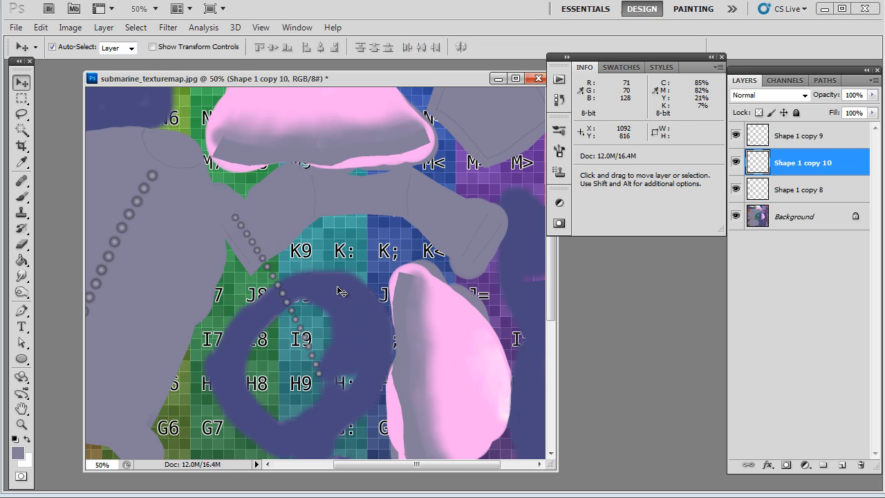
Step: Select and delete the rivets of the new row that extend beyond the arched hull piece
key(m)
drag(368, 407, 285, 321)
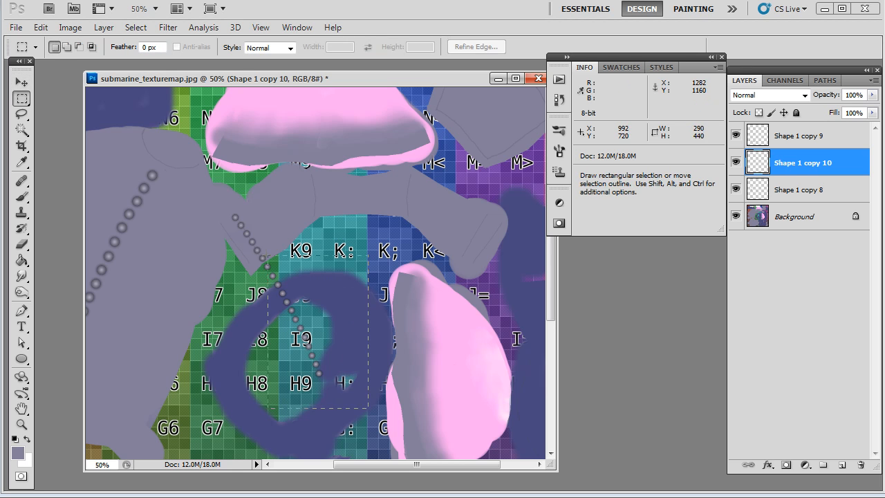
key(Delete)
key(ctrl+d)
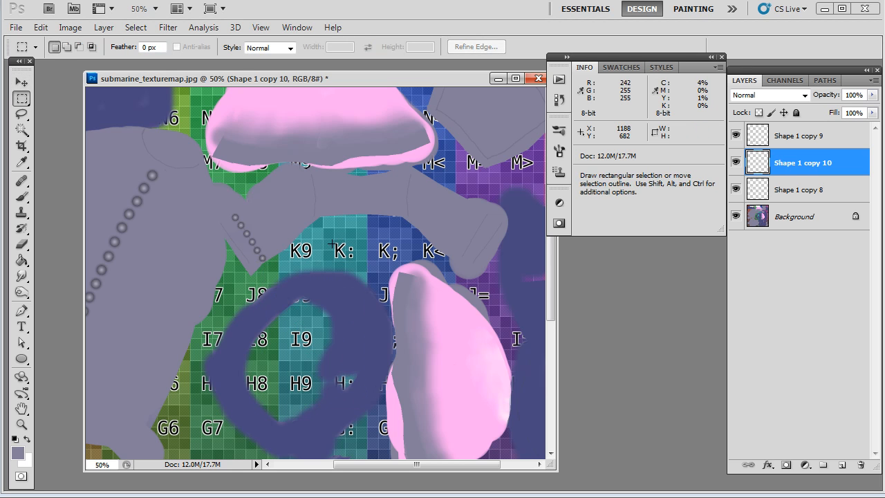
Step: Duplicate the short rivet row onto the arched piece's right end and flip it horizontally with a width of -100%
key(v)
alt+drag(269, 240, 463, 240)
key(ctrl+t)
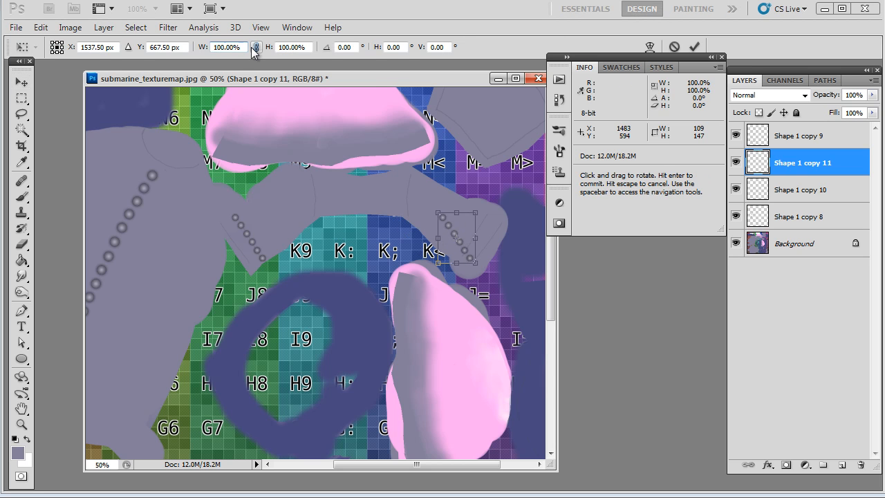
text(-)
key(Return)
Step: Duplicate the flipped rivet row onto the arched piece's right inner seam, rotate it upright and erase the rivet past the lower edge
drag(468, 228, 420, 198)
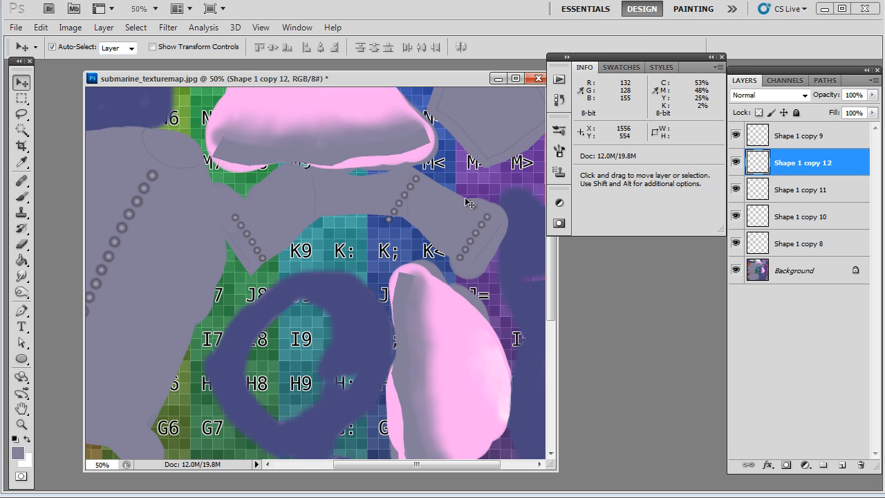
key(ctrl+t)
drag(475, 196, 454, 168)
drag(401, 189, 409, 192)
key(Return)
key(c)
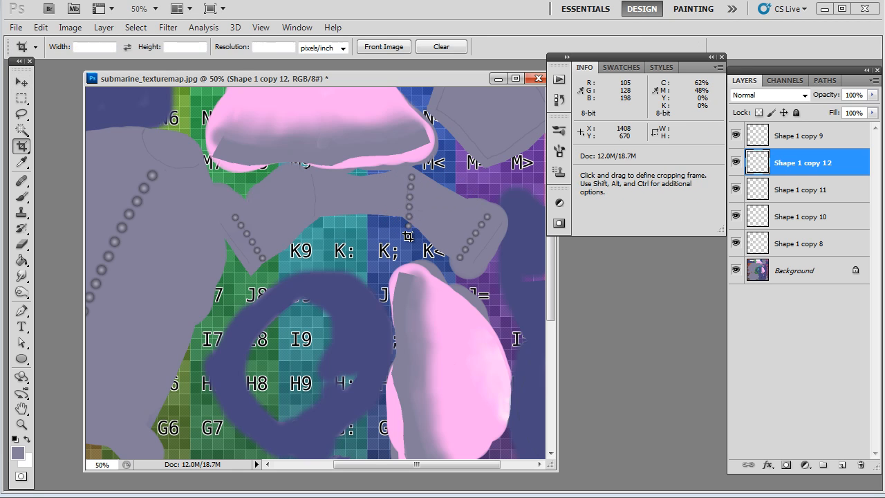
key(e)
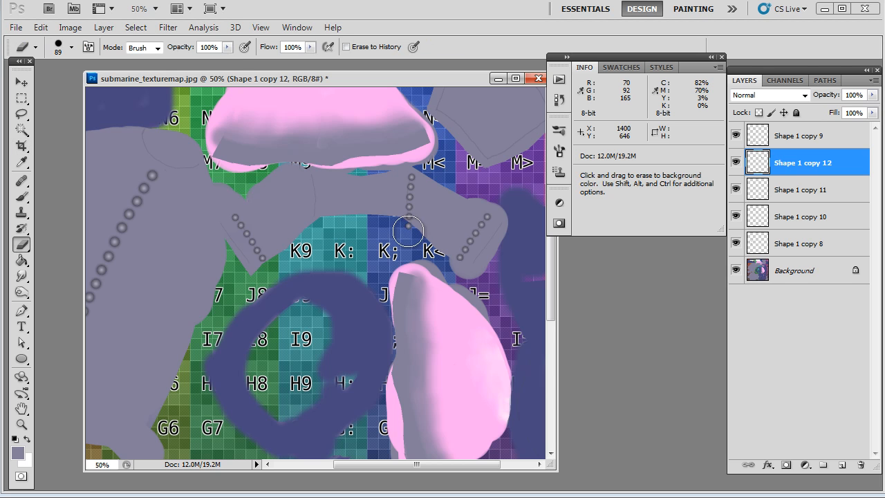
Step: Duplicate the upright rivet row onto the arched piece's left inner seam and mirror it with a width of -100%
key(v)
drag(411, 207, 315, 200)
key(ctrl+t)
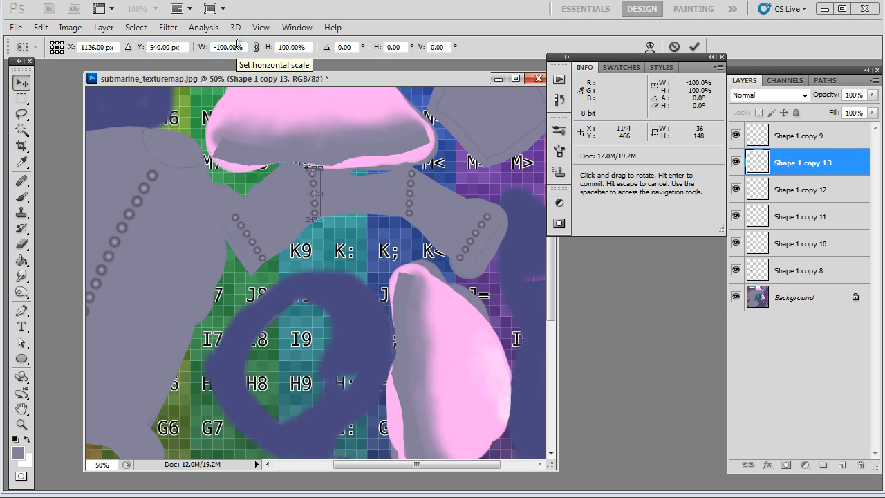
key(Return)
mouse_move(311, 175)
alt+mouse_down()
mouse_move(332, 184)
mouse_move(316, 184)
alt+mouse_up()
Step: Duplicate the right-end rivet row onto the pentagonal hull piece and rotate it to about 24° along the lower-right seam
key(space)
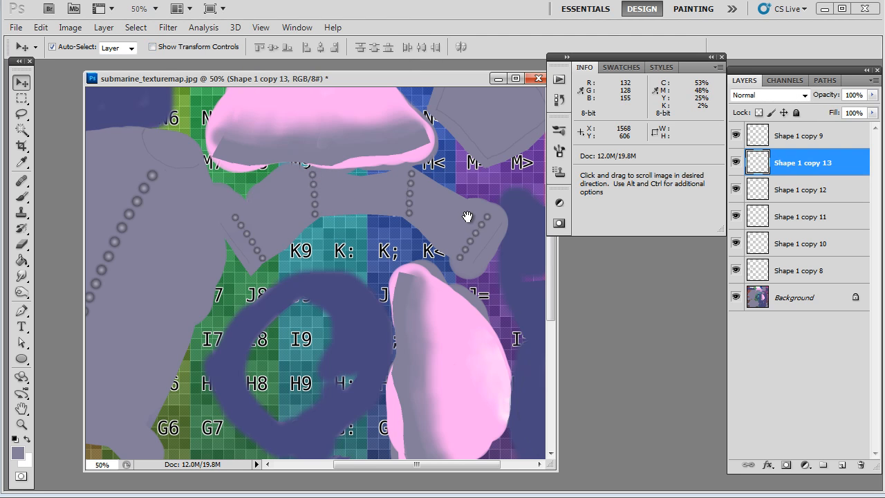
drag(468, 217, 399, 325)
drag(446, 201, 364, 233)
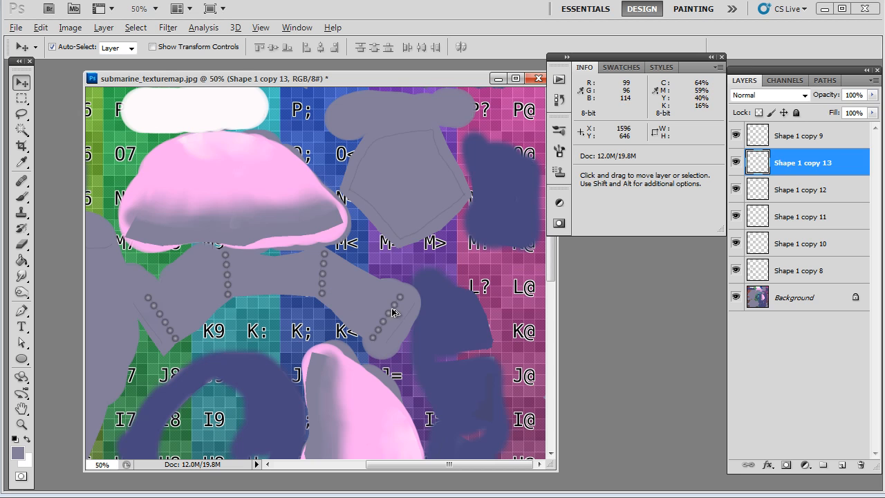
drag(393, 310, 429, 220)
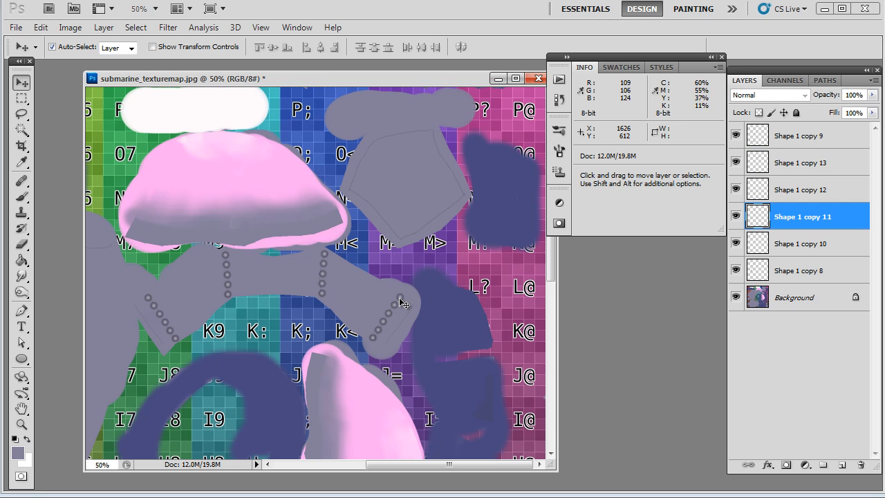
drag(405, 301, 429, 220)
key(ctrl+j)
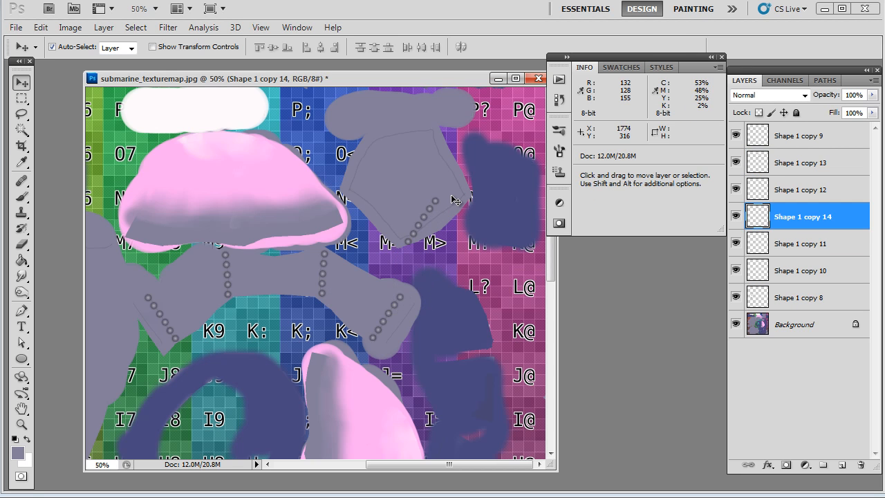
key(ctrl+t)
drag(464, 189, 439, 219)
key(ctrl+plus)
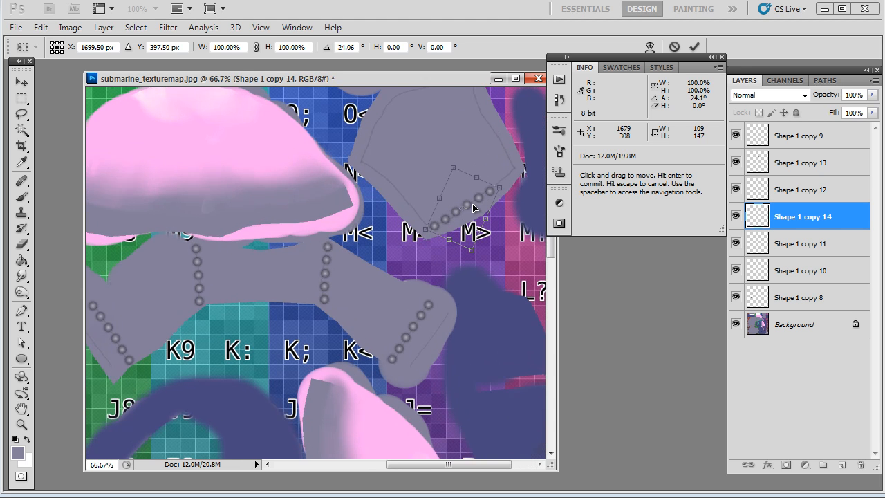
key(ctrl+plus)
drag(449, 174, 223, 284)
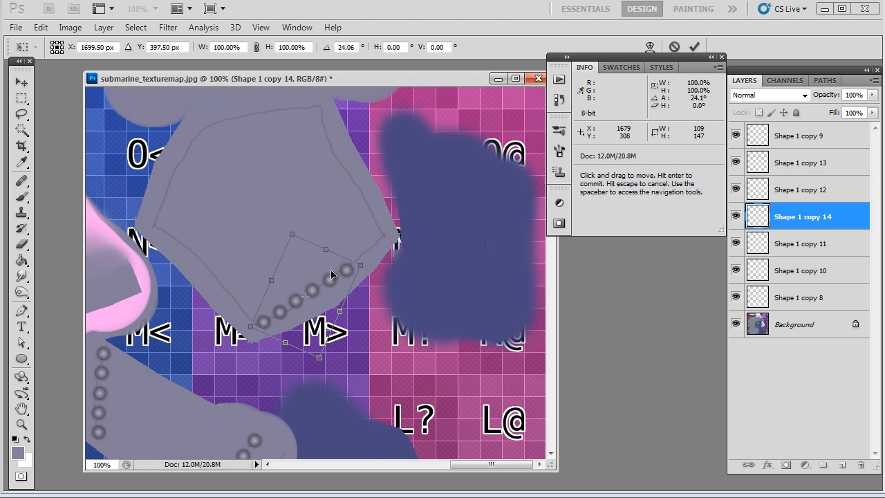
key(Return)
Step: Duplicate the lower-right rivet row to extend it toward the corner, and erase the rivets beyond the pentagonal hull piece
drag(349, 268, 449, 206)
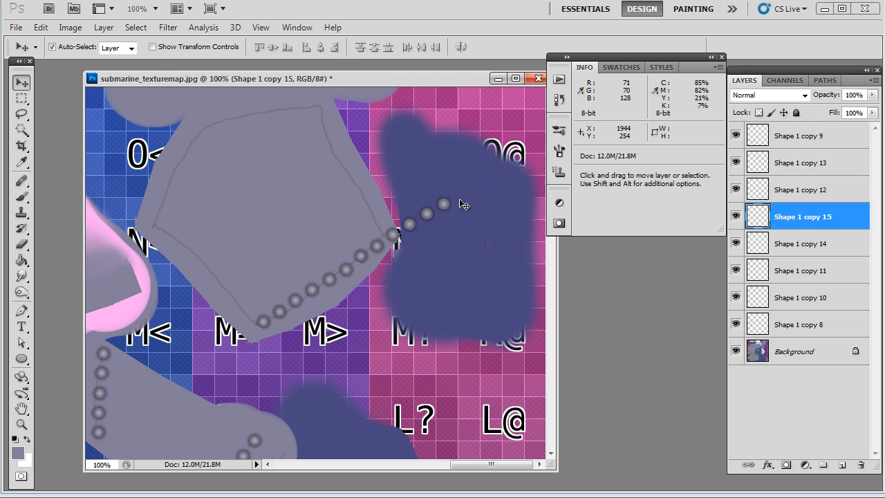
key(e)
drag(420, 214, 438, 203)
right_click(439, 209)
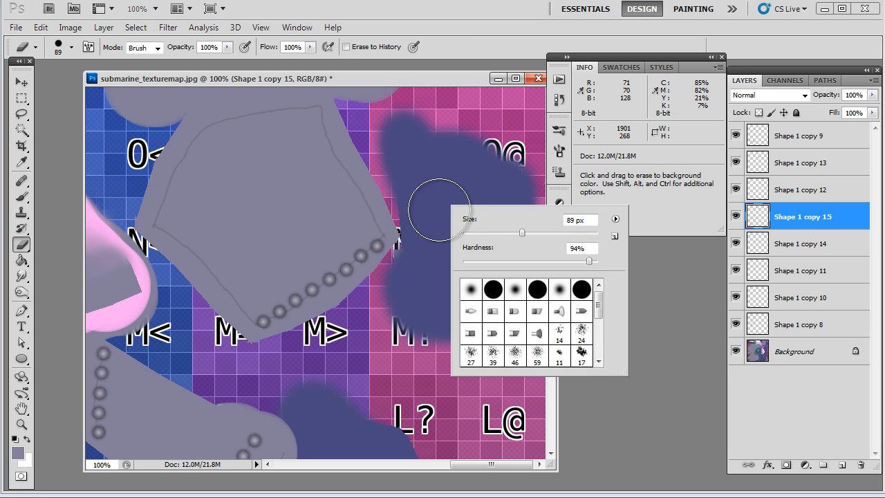
key(Escape)
key(v)
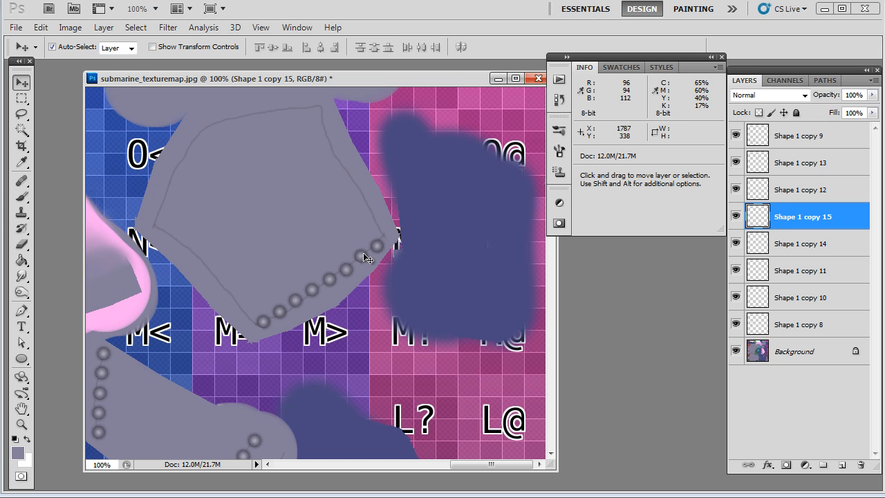
Step: Rotate the first lower-right rivet row to about -178.4° so it follows the pentagon's seam line
drag(353, 267, 261, 350)
key(ctrl+t)
drag(298, 280, 316, 295)
drag(371, 280, 370, 276)
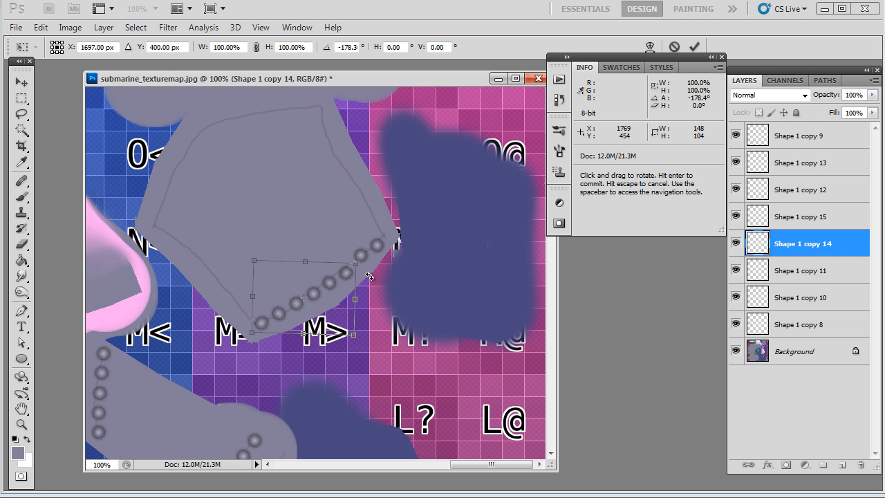
key(Return)
Step: Move and rotate the two-rivet extension so it continues the lower-right row toward the pentagon's corner
click(360, 257)
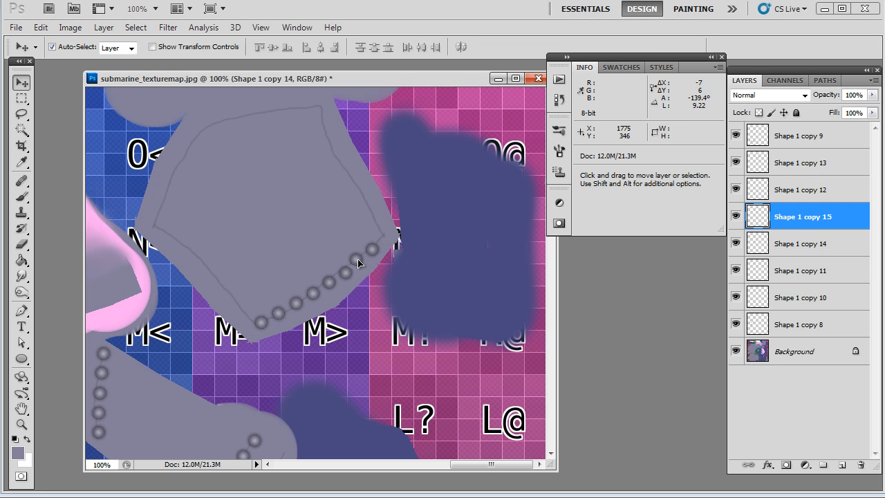
key(ctrl+t)
drag(424, 186, 355, 281)
key(Return)
key(ctrl+t)
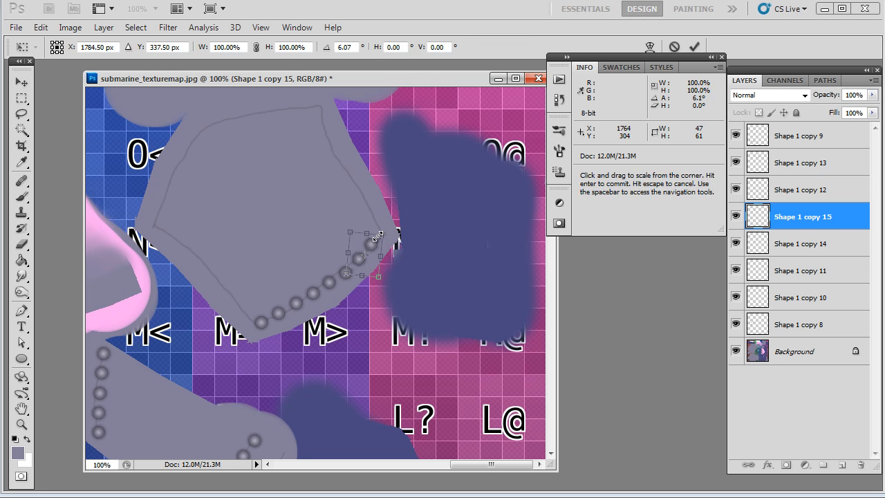
key(Return)
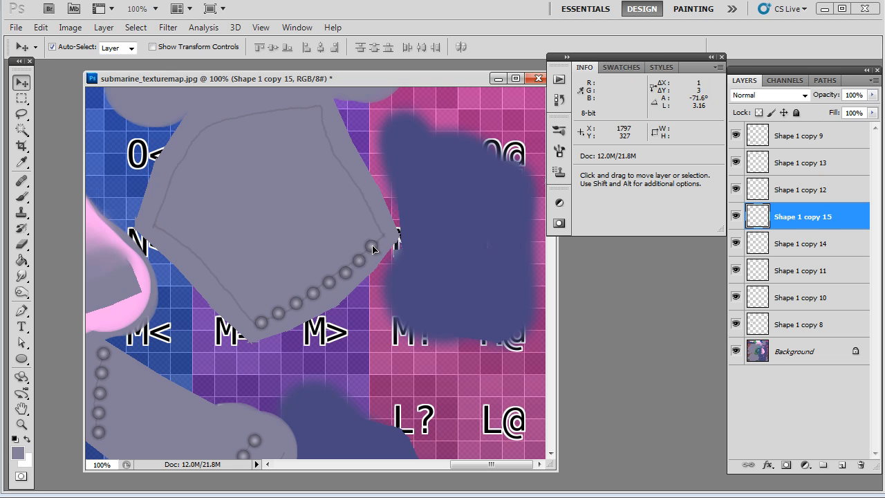
key(ctrl+t)
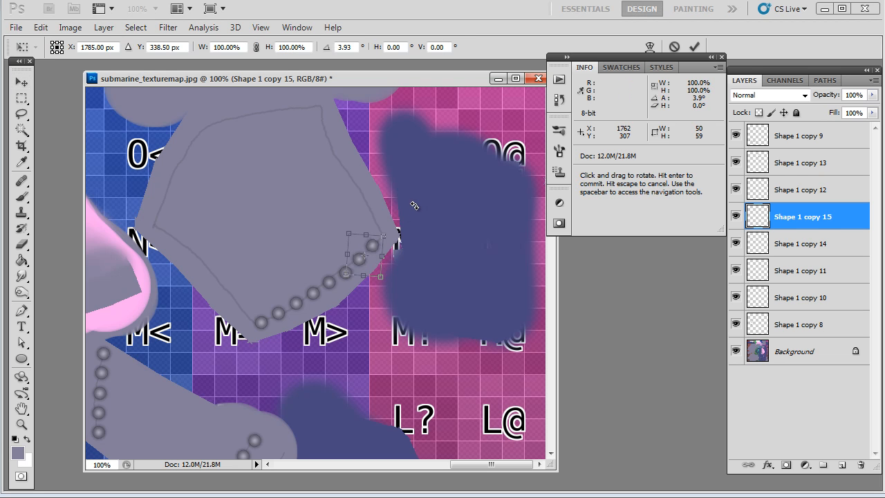
key(Return)
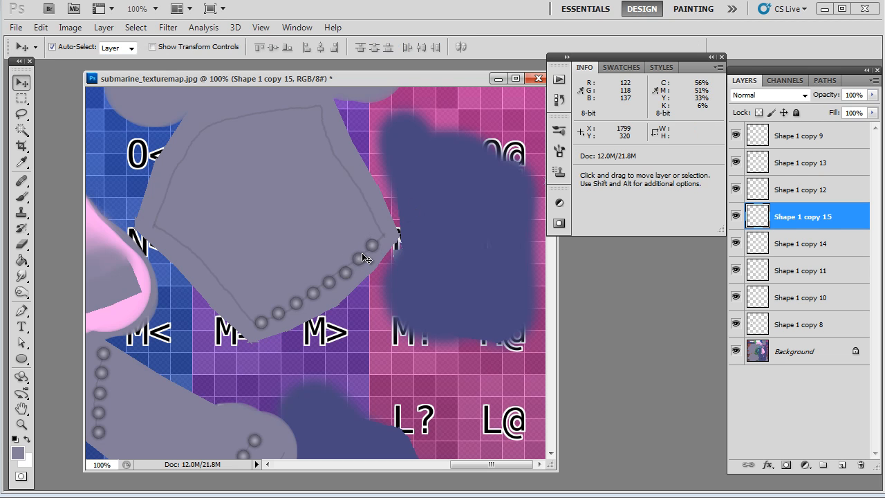
Step: Merge the two-rivet extension down into its row, then duplicate the merged row and rotate it along the pentagon's right edge
right_click(809, 217)
click(854, 291)
drag(341, 277, 311, 182)
key(ctrl+t)
drag(390, 164, 292, 305)
Step: Duplicate the right-edge rivet row to the pentagon's left side and flip it horizontally with a width of -100%
drag(325, 172, 197, 240)
key(Return)
key(ctrl+t)
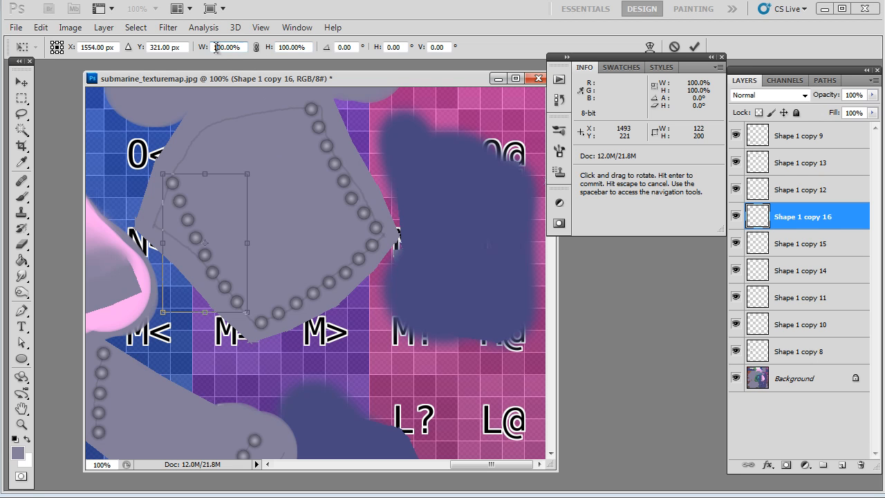
text(-)
key(Return)
key(Return)
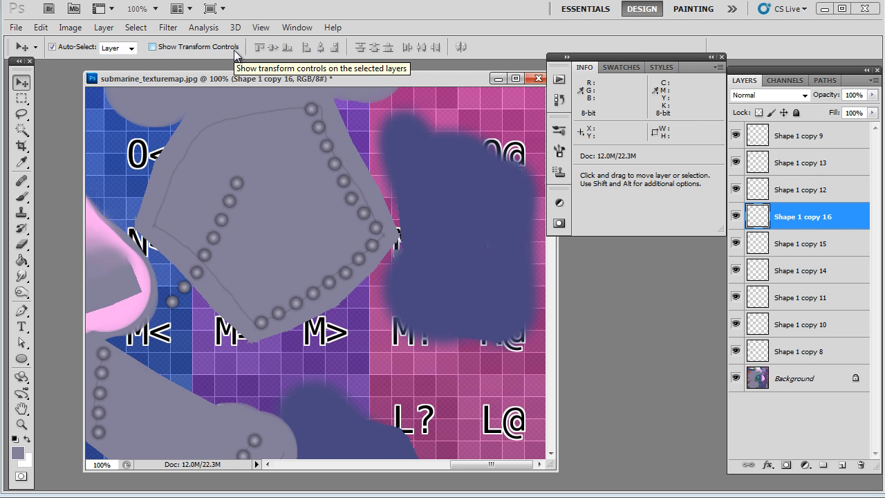
Step: Rotate the flipped rivet row to about -73.8° and align it along the pentagon's lower-left seam
key(ctrl+t)
drag(296, 180, 169, 145)
drag(201, 220, 198, 248)
drag(284, 201, 253, 208)
drag(216, 264, 212, 269)
drag(285, 233, 287, 239)
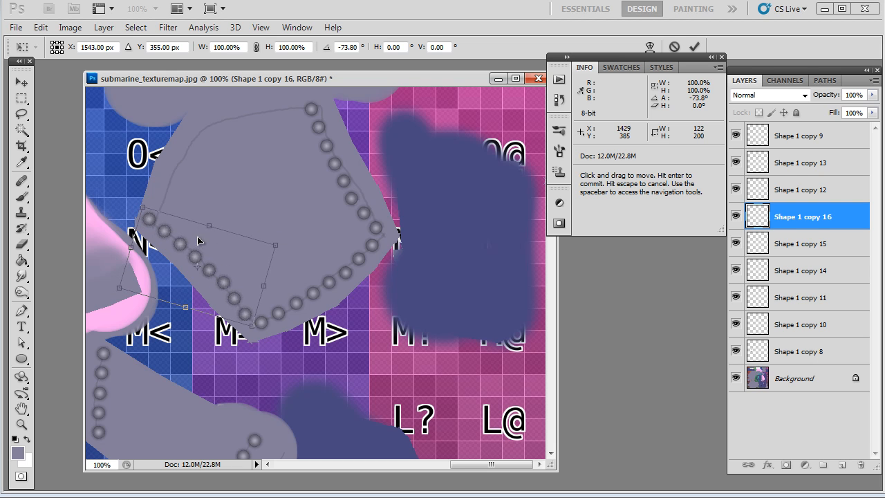
drag(213, 268, 214, 269)
key(Return)
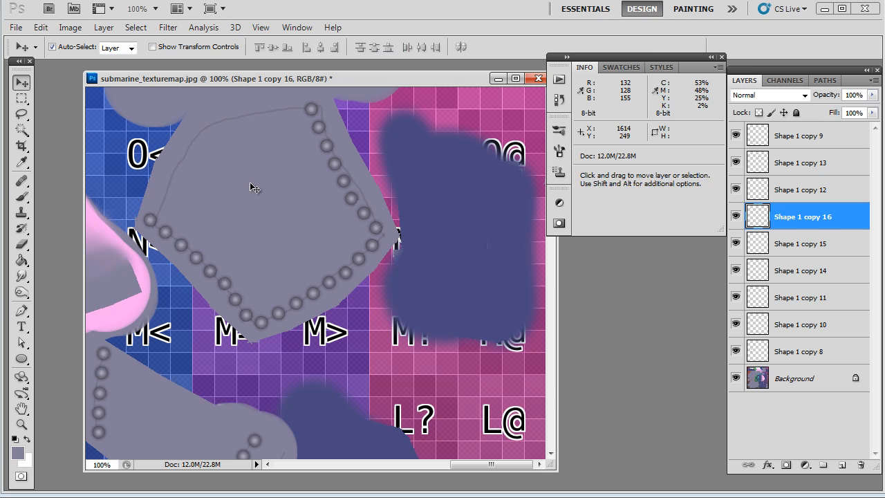
Step: Duplicate a rivet row onto the pentagon's upper-left seam, rotating it to about -98.8° and aligning it
drag(253, 154, 278, 217)
alt+drag(205, 307, 243, 249)
key(ctrl+t)
drag(366, 278, 262, 189)
drag(275, 242, 241, 186)
drag(318, 198, 323, 188)
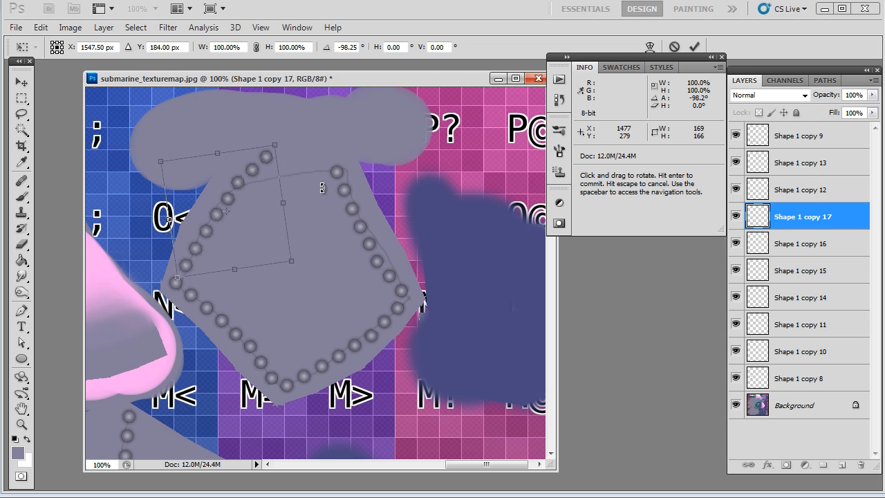
drag(235, 196, 231, 193)
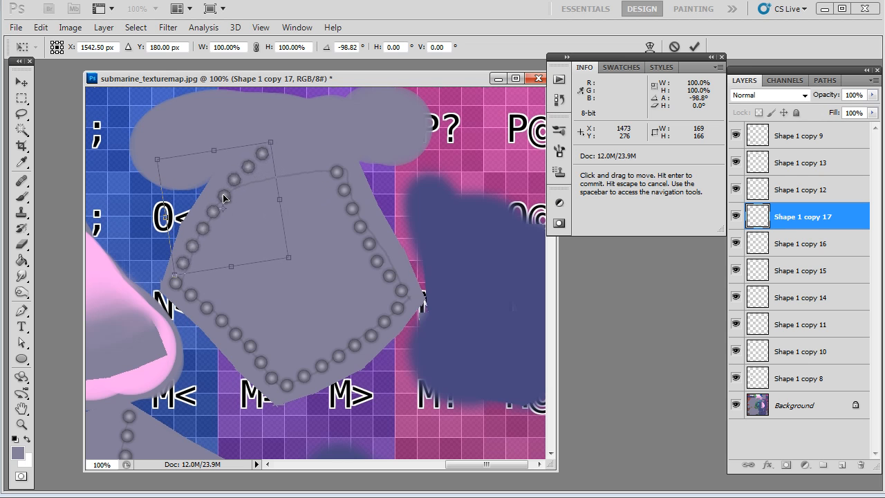
key(Return)
Step: Erase the rivets of the upper-left row that extend above the pentagon's top seam line
key(c)
key(e)
drag(237, 168, 268, 150)
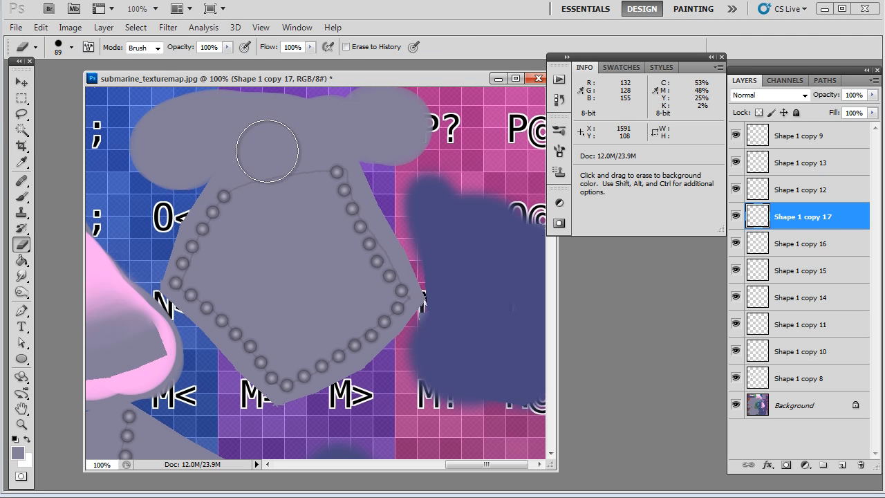
right_click(270, 147)
key(Escape)
key(v)
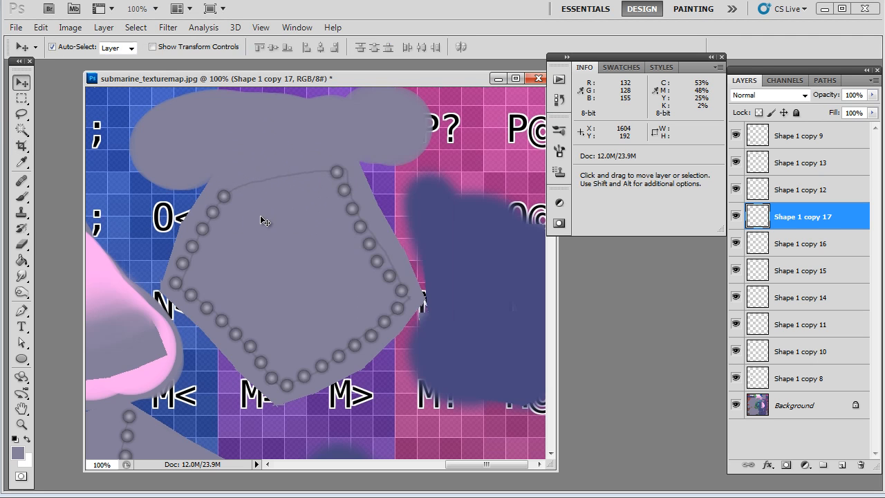
Step: Duplicate a rivet row onto the pentagon's top seam, flip it with a width of -100%, rotate it to -68.6° and align it
alt+drag(226, 201, 318, 172)
key(ctrl+t)
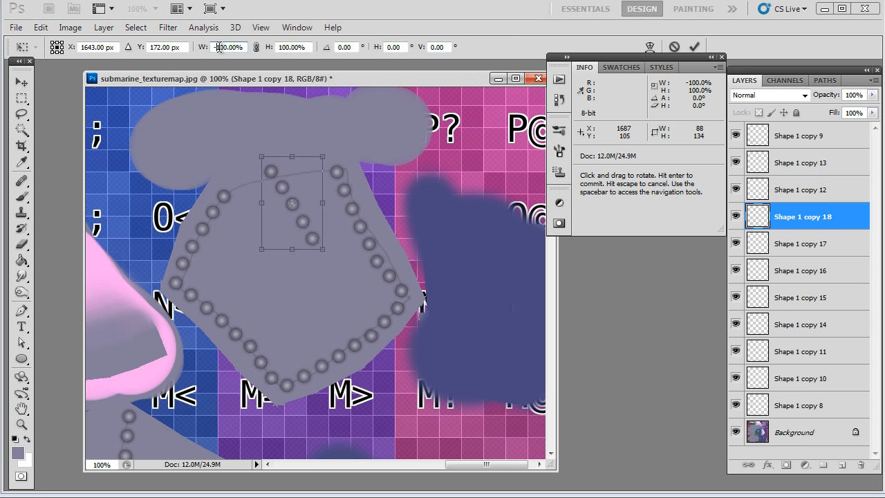
key(Return)
key(ctrl+t)
drag(339, 158, 267, 143)
drag(315, 201, 302, 172)
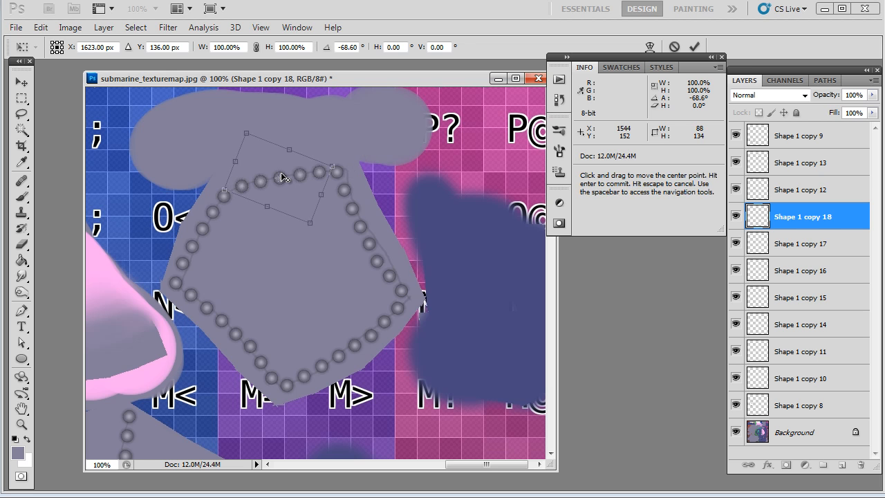
key(Return)
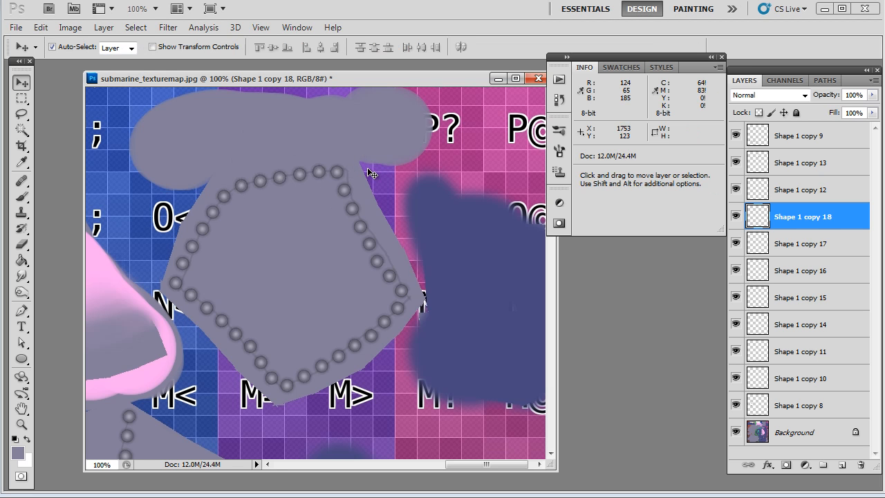
Step: Examine the rest of the texture map for seams that still need rivets
key(ctrl+minus)
drag(324, 360, 396, 211)
drag(268, 401, 428, 282)
drag(470, 423, 355, 141)
drag(172, 262, 407, 356)
drag(336, 159, 321, 416)
drag(188, 271, 299, 213)
drag(486, 395, 327, 245)
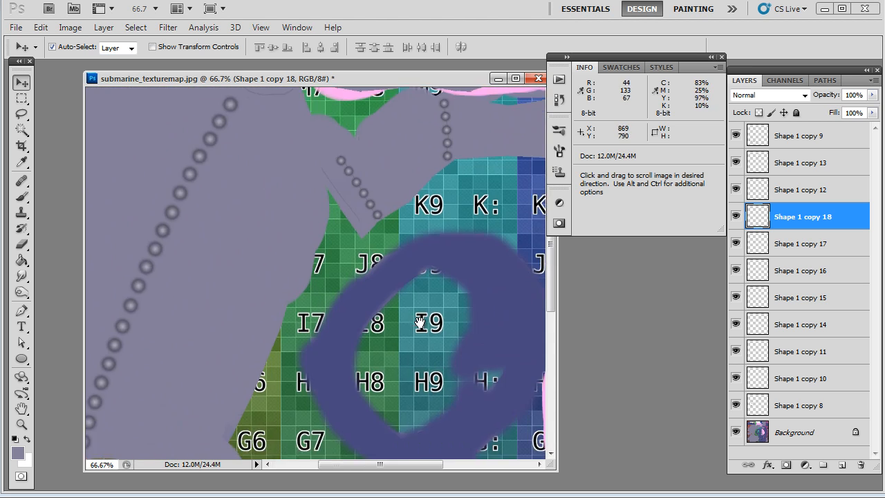
drag(522, 401, 371, 303)
drag(429, 413, 327, 237)
drag(391, 352, 316, 178)
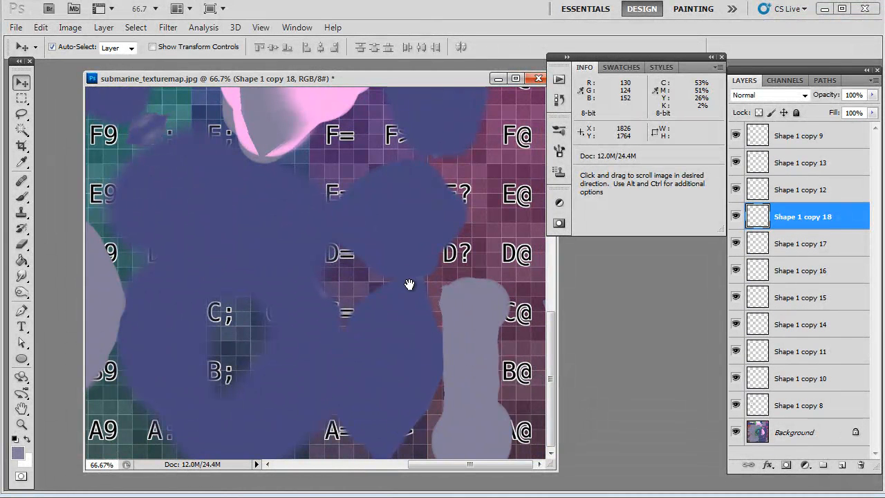
drag(371, 208, 346, 367)
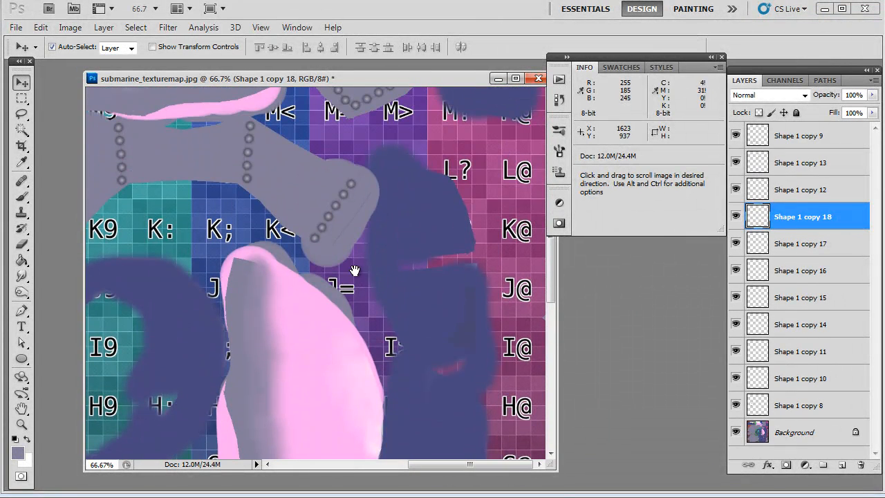
drag(352, 267, 328, 250)
drag(352, 429, 343, 180)
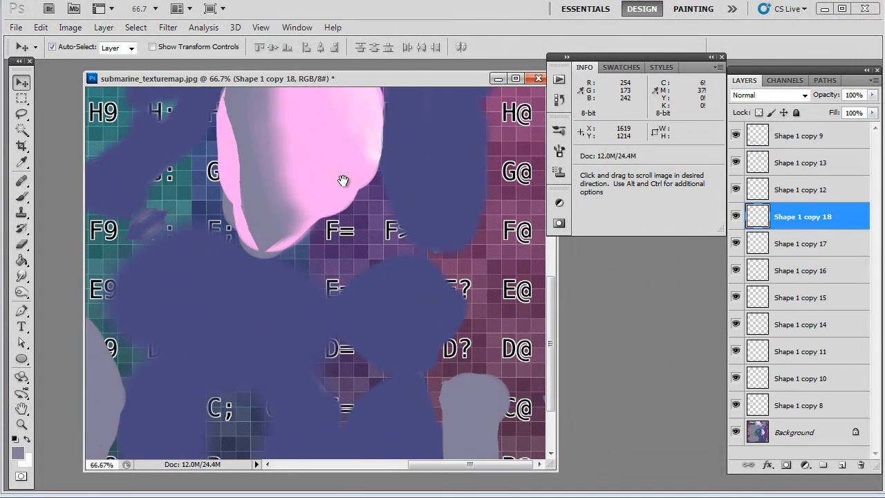
drag(311, 228, 310, 166)
drag(200, 341, 370, 230)
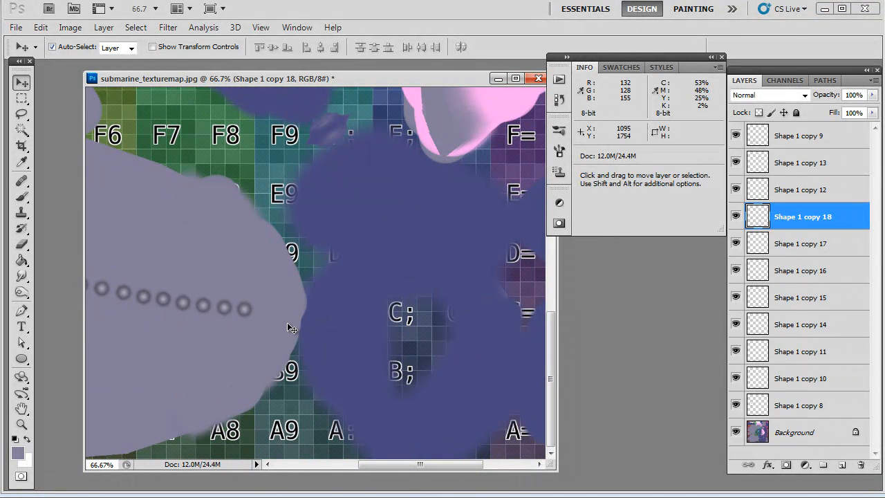
key(m)
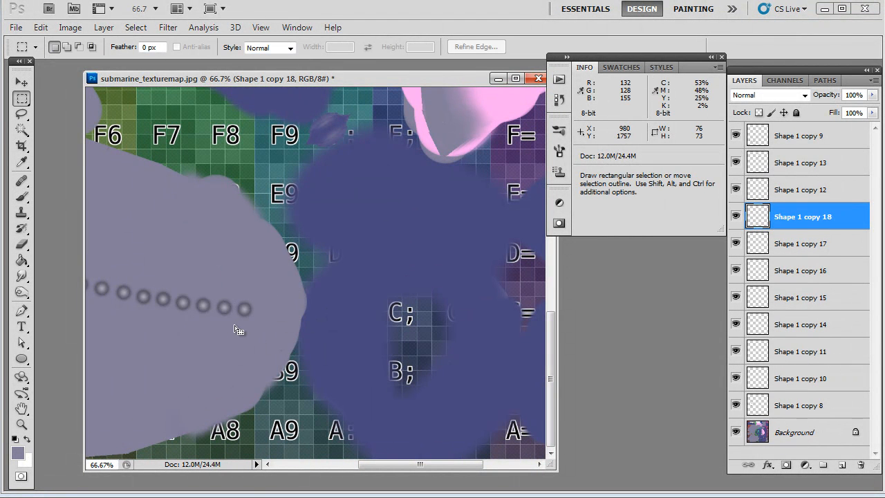
key(v)
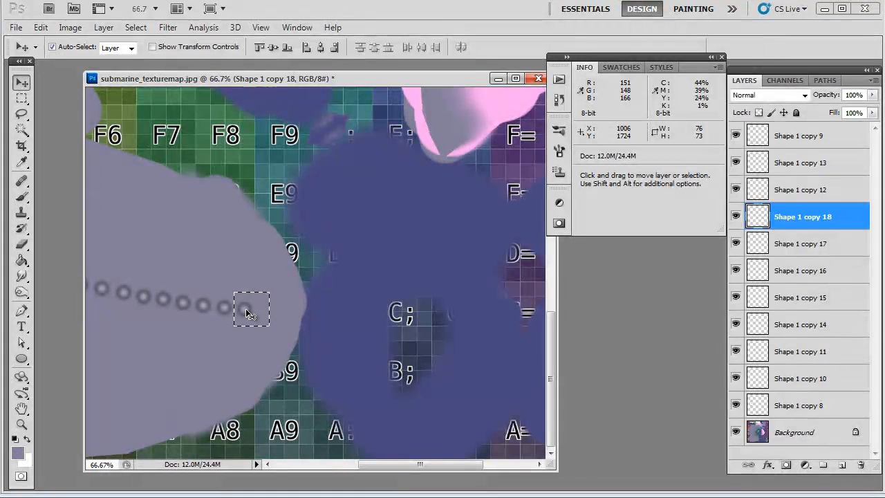
alt+drag(246, 313, 375, 339)
click(453, 201)
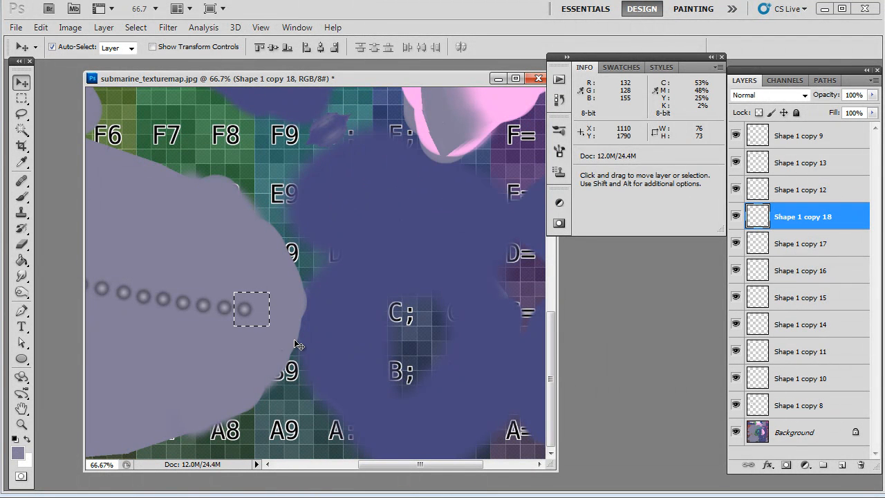
key(ctrl+c)
key(Return)
click(259, 310)
click(434, 203)
key(ctrl+d)
Step: Copy the end rivet of the lower-left hull piece's row to a new layer and move it onto the blue shape's lower tip
click(248, 308)
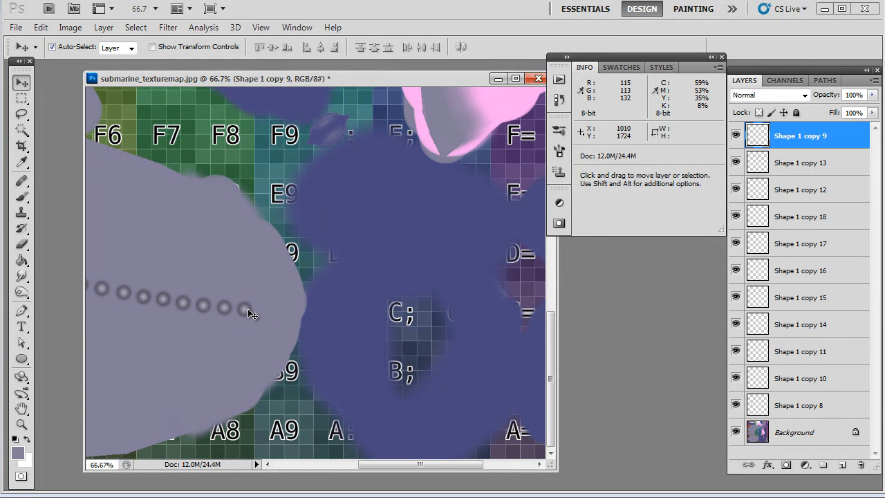
key(m)
drag(269, 291, 234, 326)
key(ctrl+j)
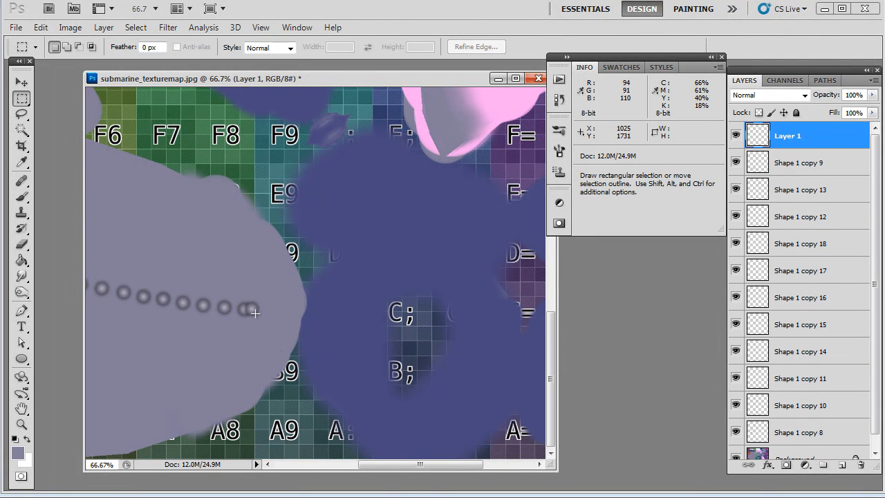
key(v)
drag(251, 305, 308, 355)
drag(262, 374, 394, 433)
key(ctrl+t)
key(Return)
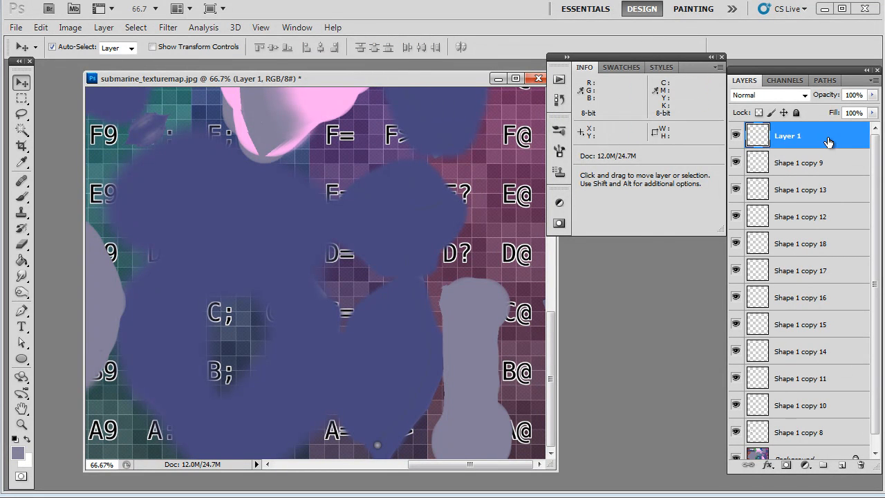
Step: Colorize the single rivet blue-violet with Hue/Saturation, slightly reducing its saturation and lightness to suit the blue hull paint
click(70, 27)
mouse_move(97, 62)
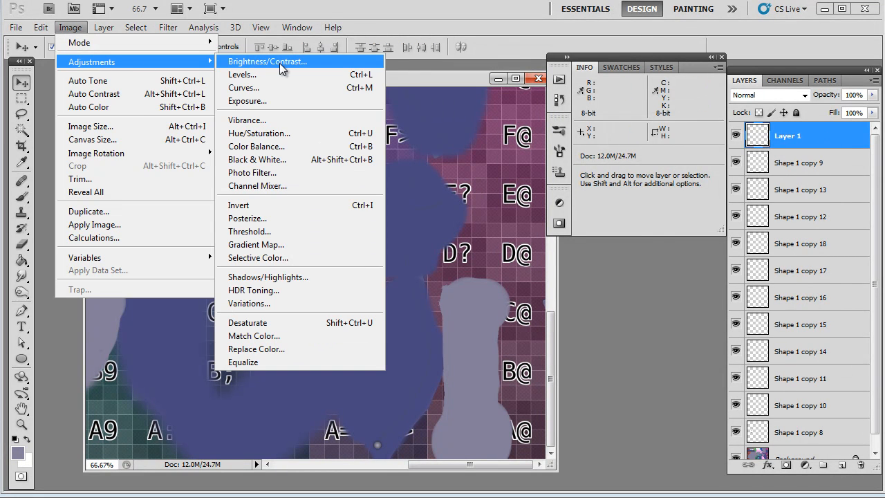
click(259, 132)
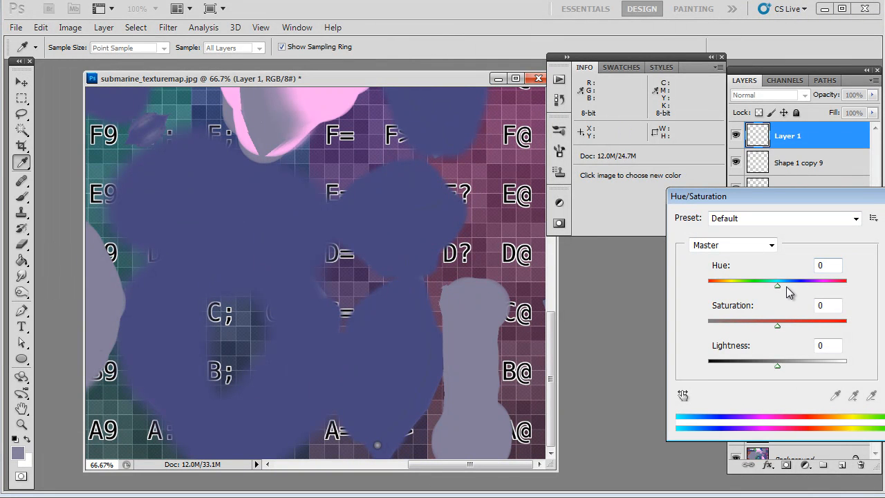
drag(780, 286, 796, 286)
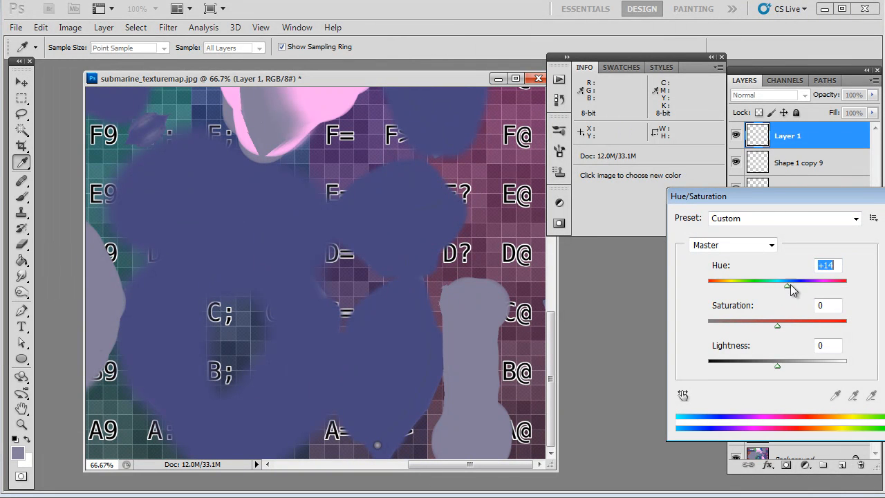
click(884, 395)
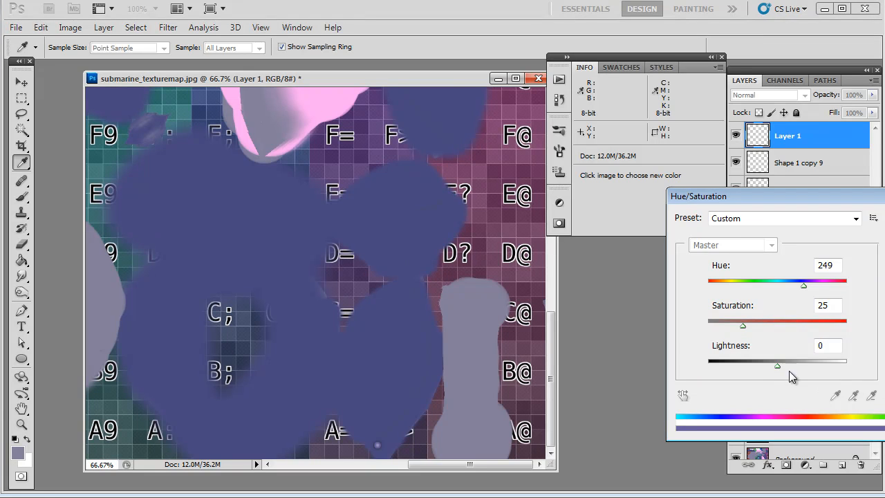
drag(779, 364, 773, 361)
drag(743, 326, 735, 326)
mouse_move(803, 282)
mouse_down()
mouse_move(795, 286)
mouse_move(802, 286)
mouse_up()
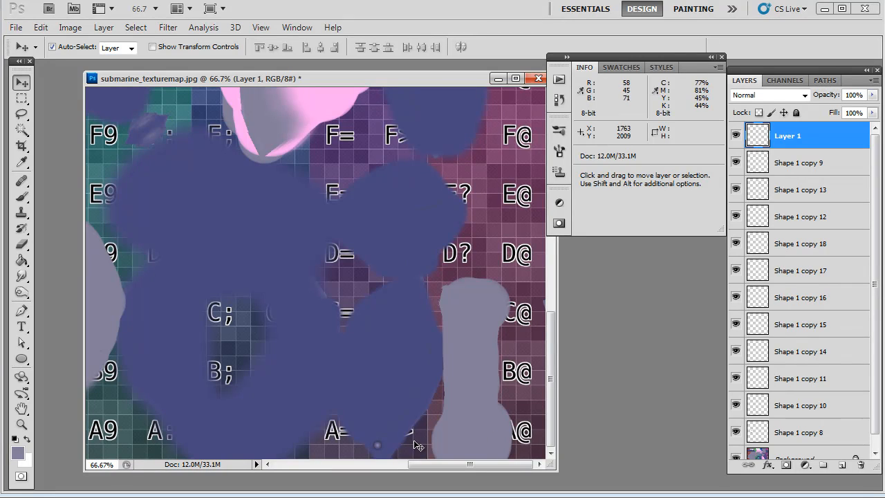
Step: Duplicate the blue rivet ten times at even spacing along the curved right-hand seam of the lower blue shape, from its tip upward
key(ctrl+plus)
key(ctrl+plus)
key(space)
drag(486, 385, 323, 179)
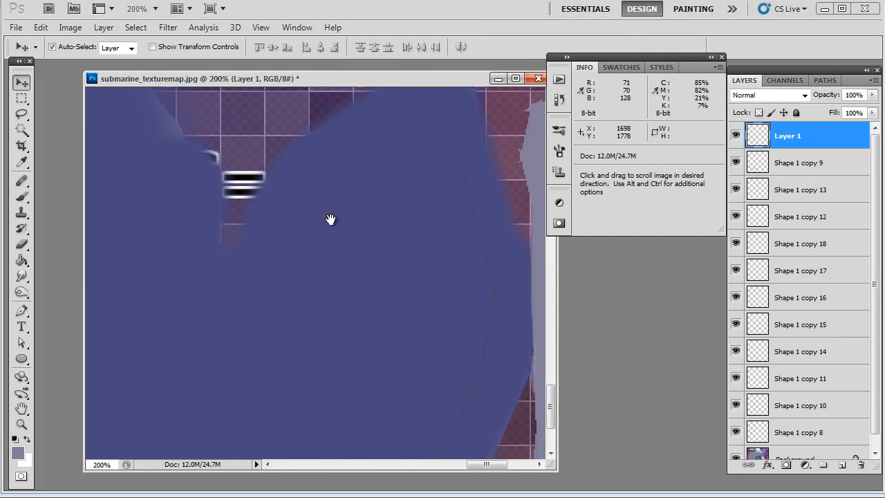
drag(367, 276, 285, 187)
key(ctrl+minus)
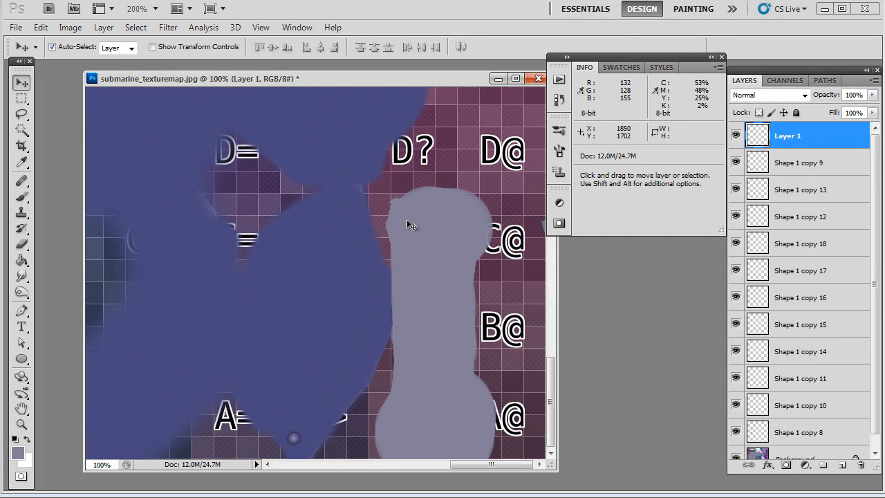
drag(295, 445, 327, 408)
alt+drag(328, 408, 347, 380)
alt+drag(347, 380, 357, 363)
alt+drag(357, 363, 367, 337)
alt+drag(367, 338, 372, 309)
alt+drag(372, 309, 363, 251)
alt+drag(363, 251, 357, 230)
alt+drag(357, 230, 345, 203)
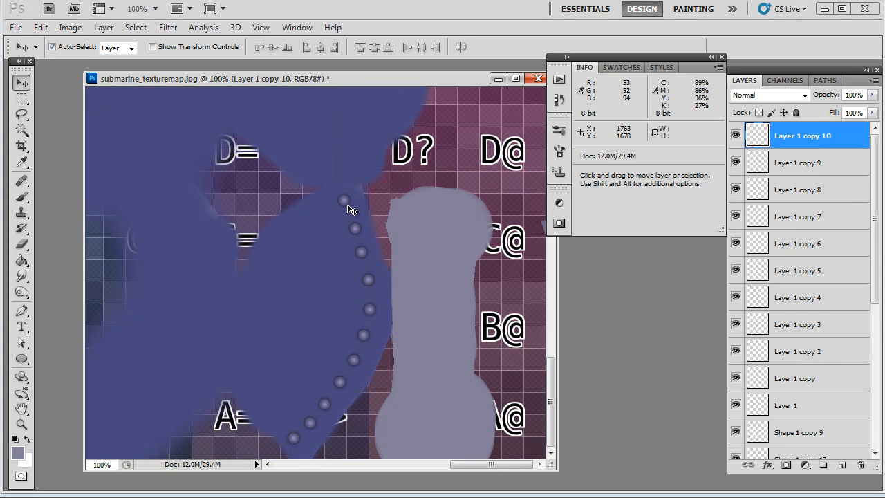
drag(362, 253, 365, 256)
Step: Place further blue rivet copies along the curved left-hand seam of the tall blue shape beside the pink piece
drag(410, 222, 508, 242)
drag(379, 370, 421, 409)
drag(337, 251, 249, 445)
drag(446, 230, 355, 396)
mouse_move(375, 222)
mouse_down()
mouse_move(375, 427)
mouse_move(374, 208)
mouse_up()
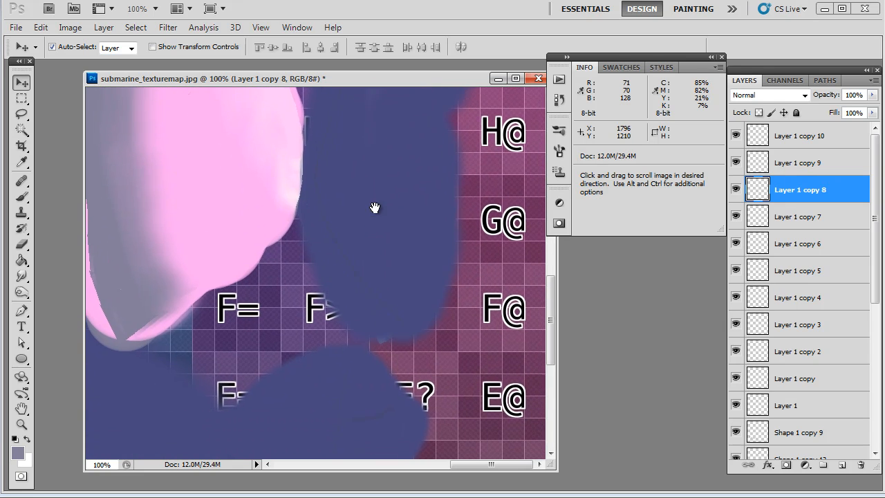
drag(376, 316, 381, 174)
drag(383, 296, 386, 232)
alt+drag(349, 333, 358, 104)
drag(366, 161, 361, 455)
drag(359, 400, 318, 255)
alt+drag(319, 255, 324, 228)
alt+drag(324, 228, 331, 199)
alt+drag(331, 199, 342, 177)
alt+drag(342, 178, 323, 233)
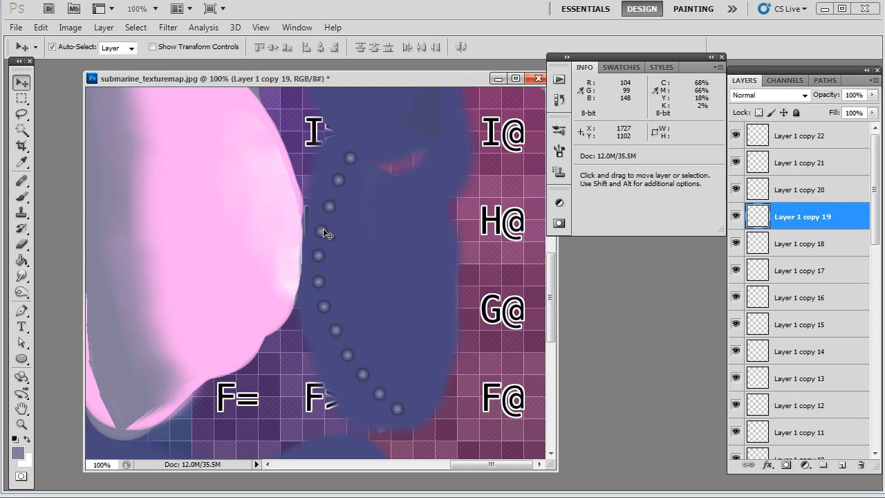
key(ctrl+minus)
key(ctrl+minus)
key(ctrl+minus)
key(ctrl+minus)
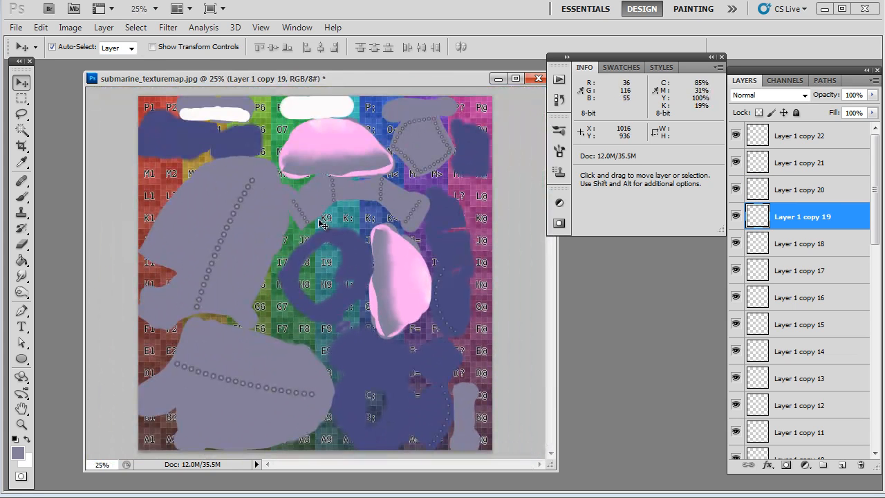
click(16, 28)
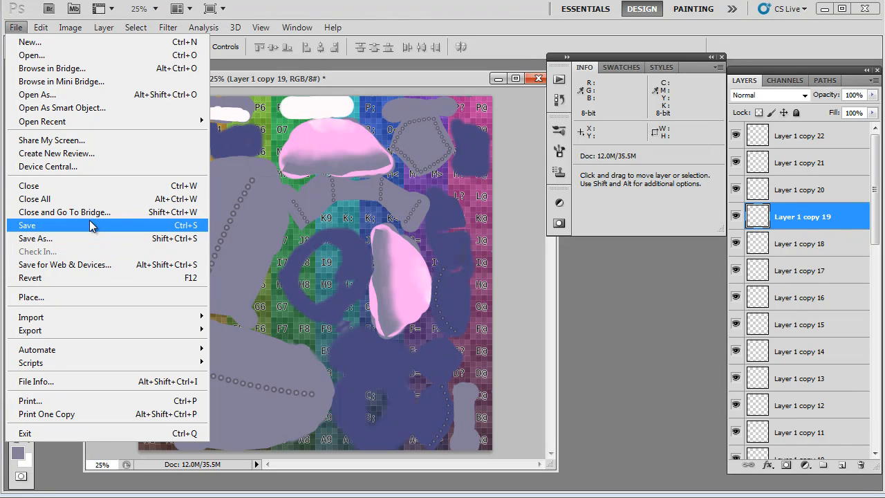
click(377, 209)
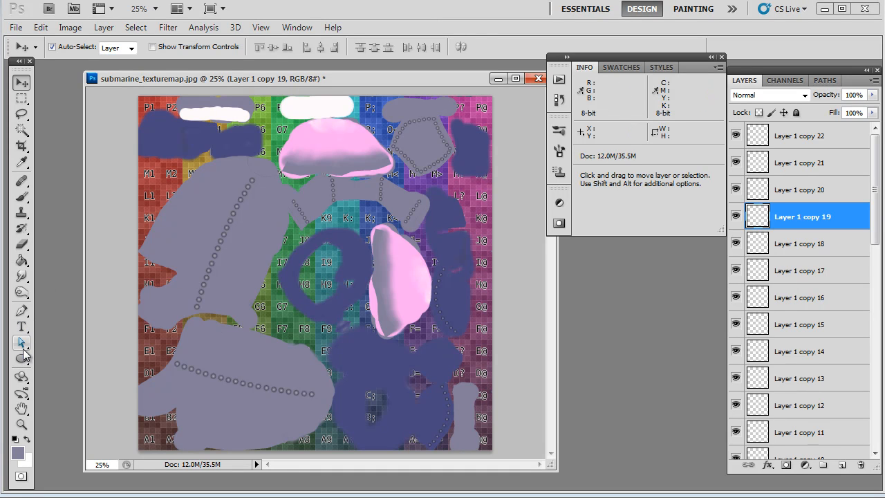
Step: Draw a closed Pen shape in the grey hull colour around the long diagonal rivet row on the upper-left hull piece
click(21, 310)
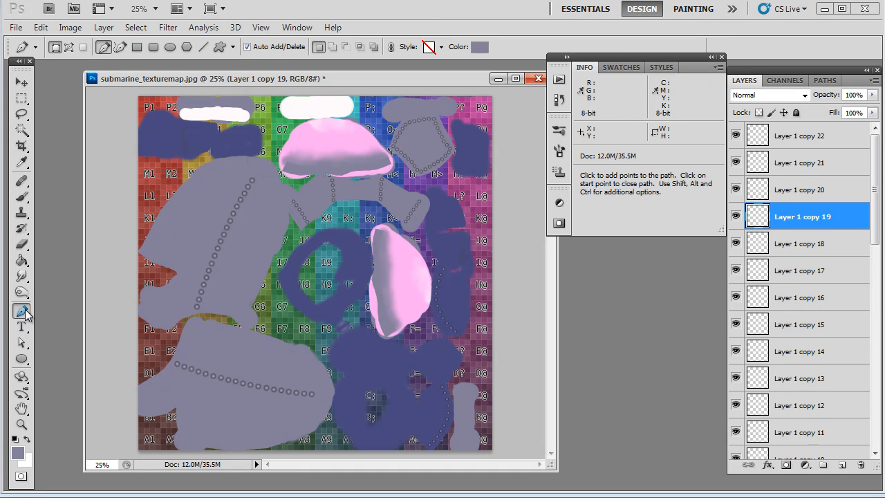
click(201, 317)
drag(230, 238, 242, 214)
click(261, 181)
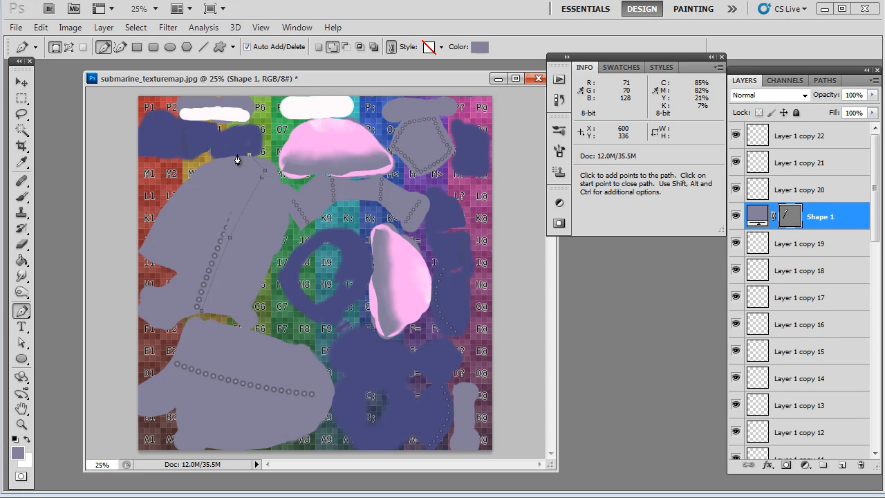
click(238, 161)
drag(238, 162, 209, 168)
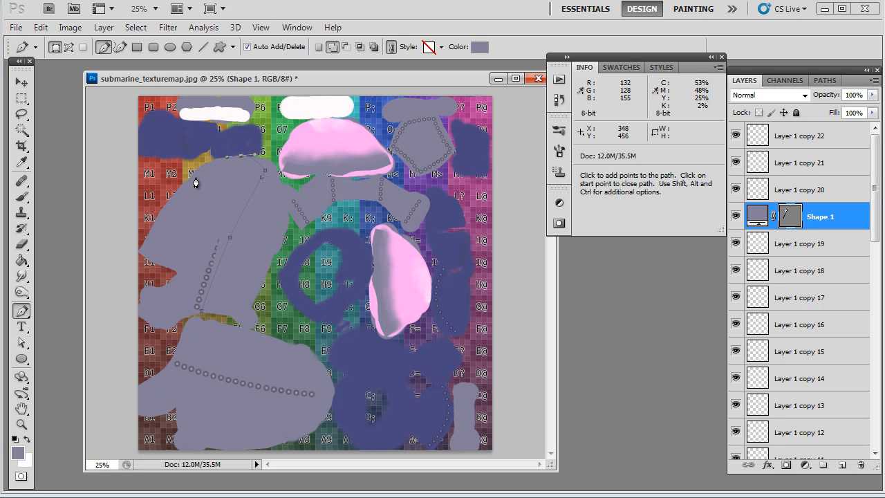
key(ctrl+alt+z)
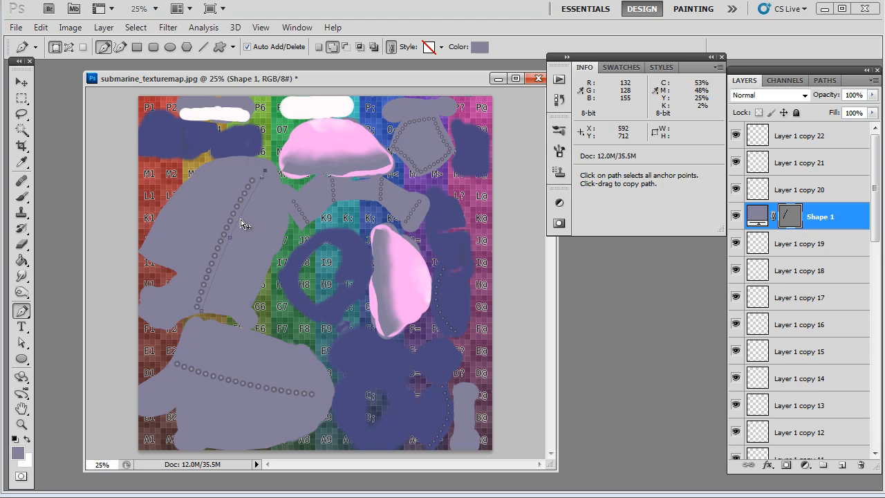
click(252, 162)
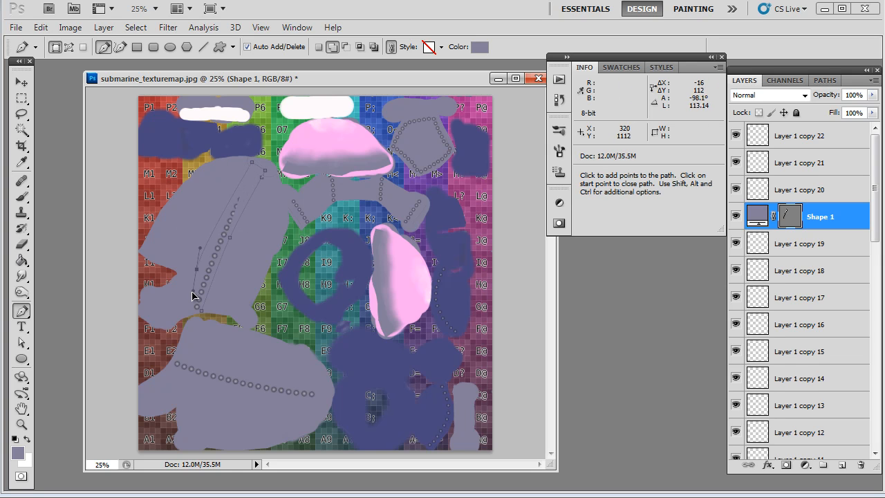
click(183, 311)
click(202, 317)
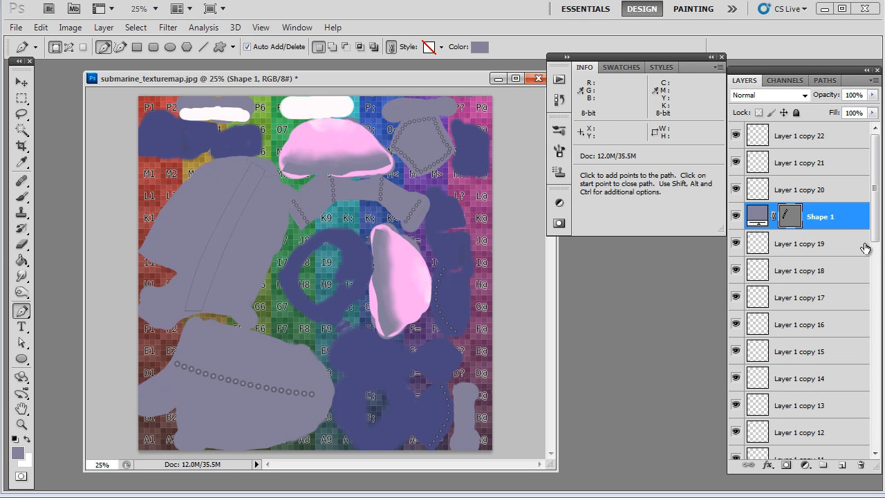
Step: Move the Shape 1 hull panel layer down the stack, below all rivet layers and directly above the Background
scroll(864, 246, down, 4)
scroll(844, 463, down, 6)
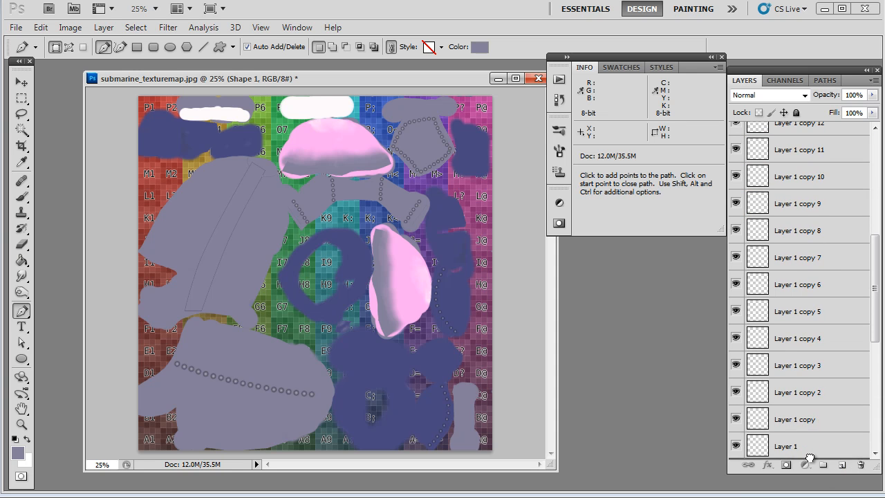
scroll(841, 439, down, 5)
scroll(840, 432, up, 2)
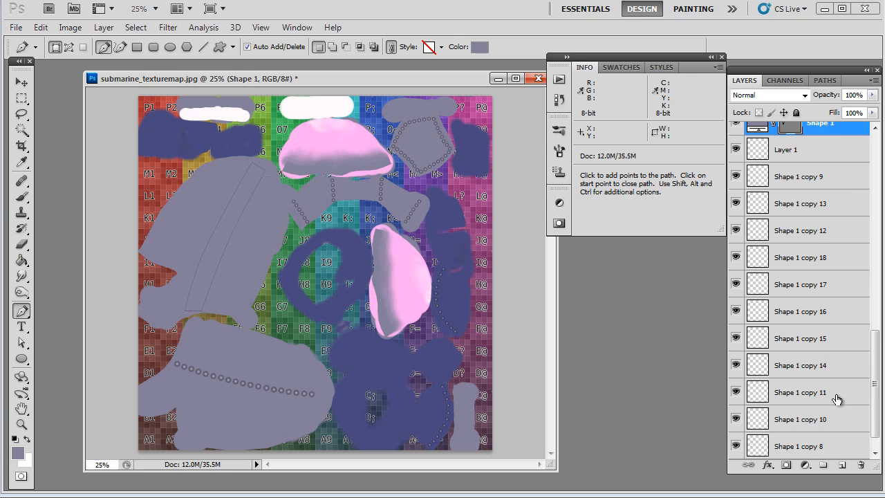
drag(850, 158, 841, 423)
scroll(840, 387, down, 1)
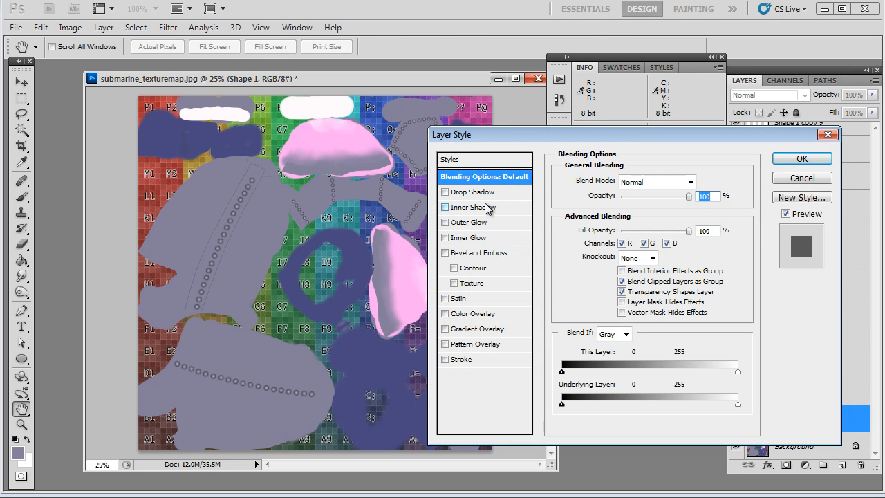
Step: Give the Shape 1 hull panel a drop shadow with 10% opacity, 150° angle, 11 px distance and 8 px size
click(493, 193)
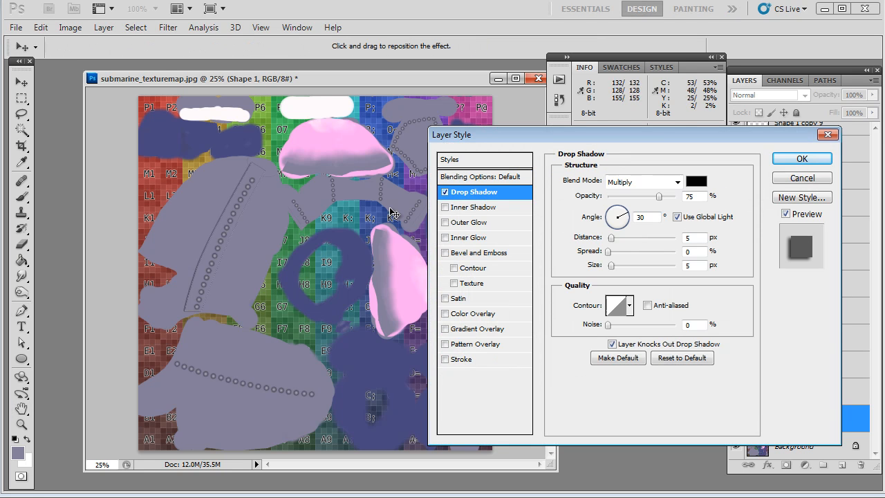
key(ctrl+plus)
key(ctrl+plus)
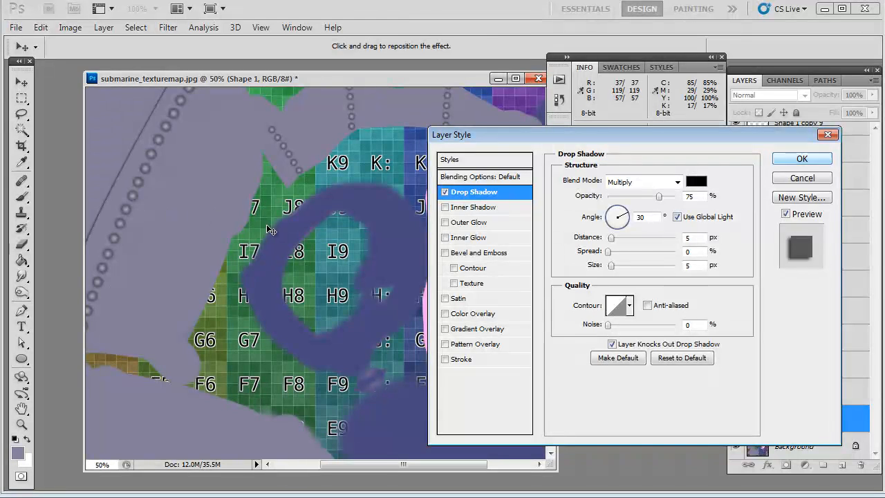
key(Return)
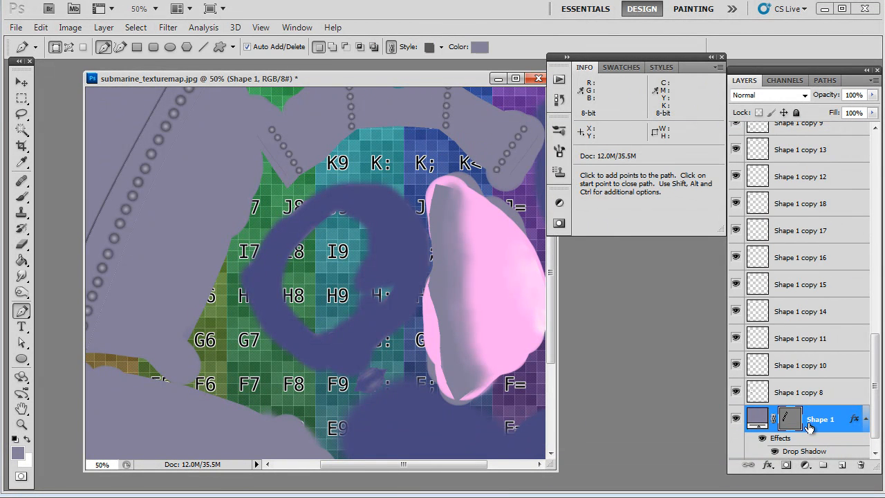
double_click(751, 409)
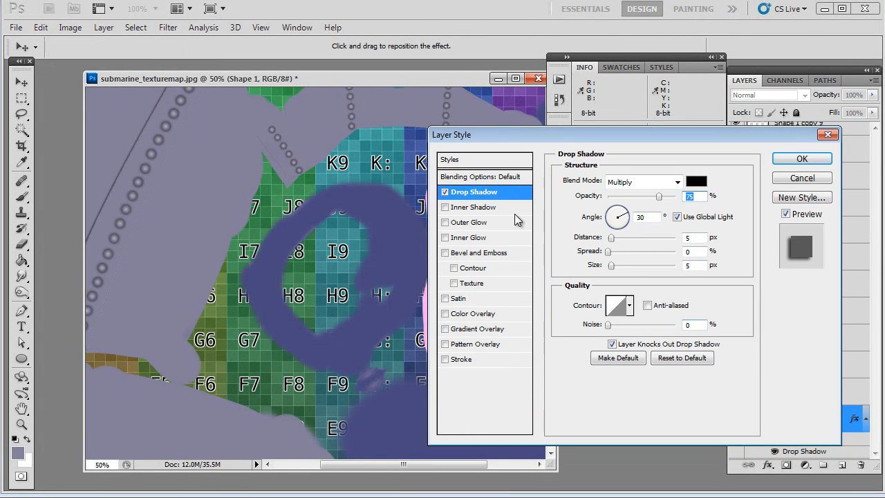
key(Tab)
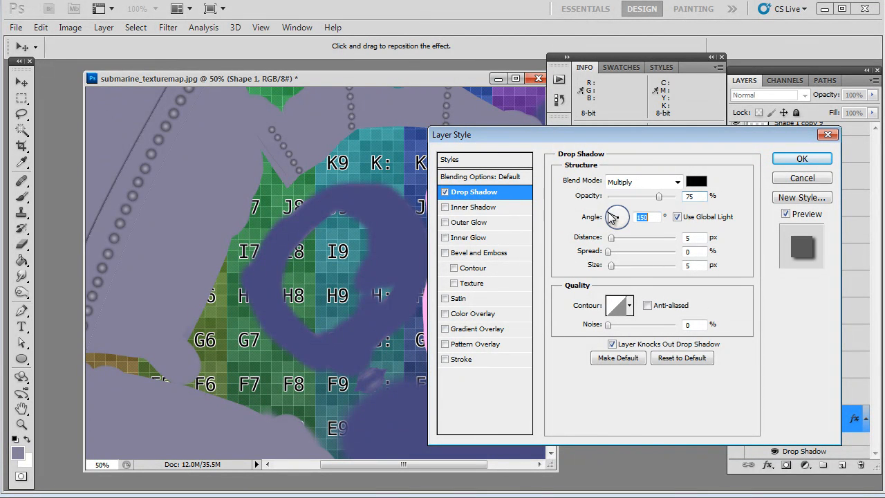
drag(615, 267, 618, 267)
drag(659, 197, 630, 198)
drag(617, 267, 619, 242)
drag(630, 197, 616, 200)
click(801, 159)
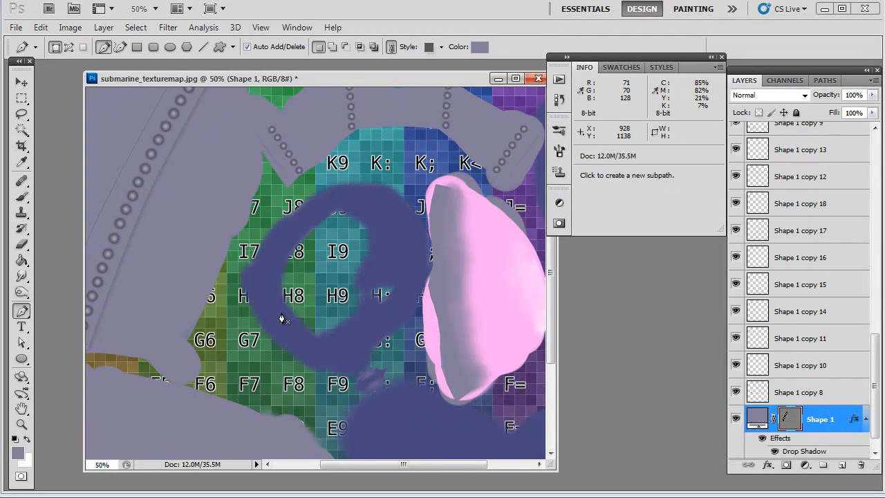
Step: Select the Shape 1 panel's path and shift its lower corner points slightly down past the hull piece's bottom edge
key(v)
click(235, 232)
drag(234, 231, 374, 221)
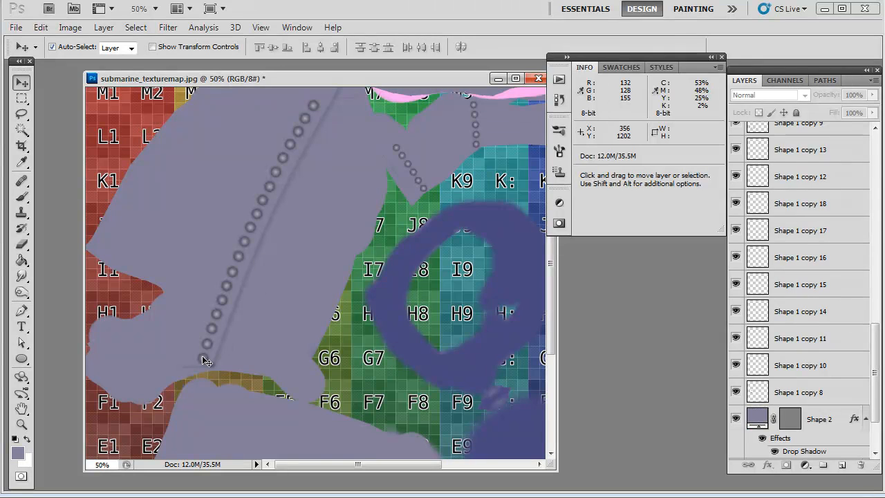
key(a)
click(189, 376)
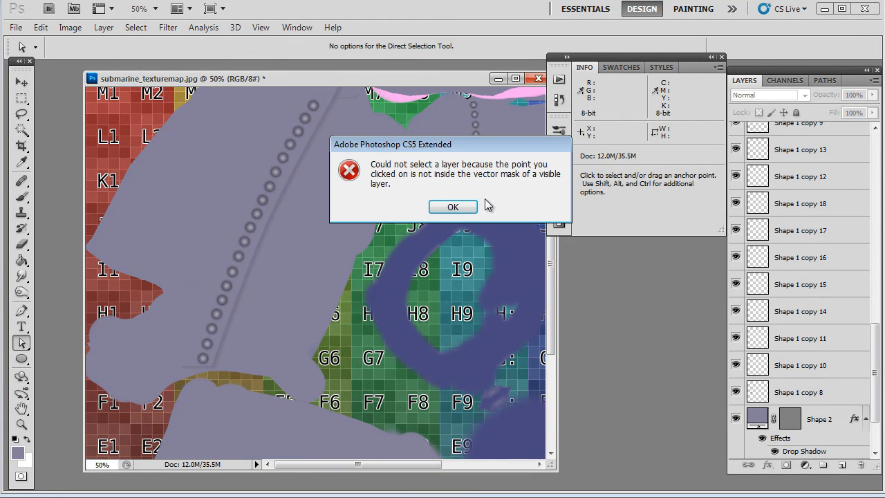
click(445, 207)
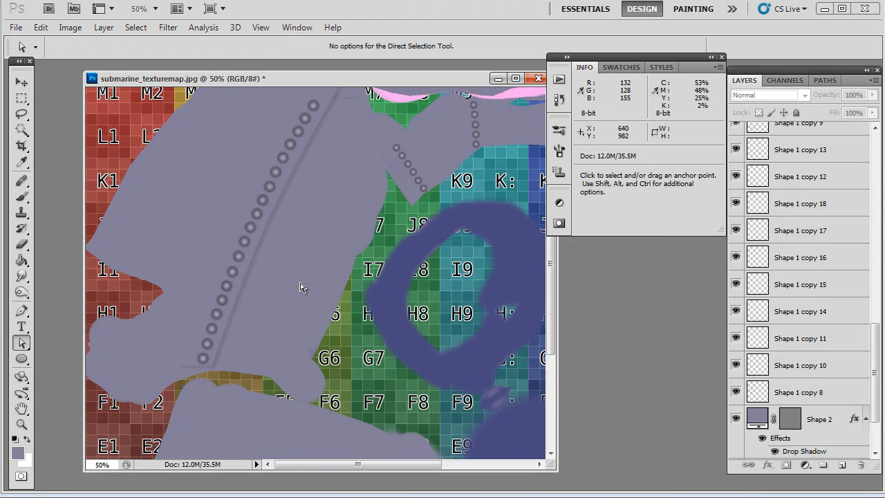
click(245, 283)
click(452, 207)
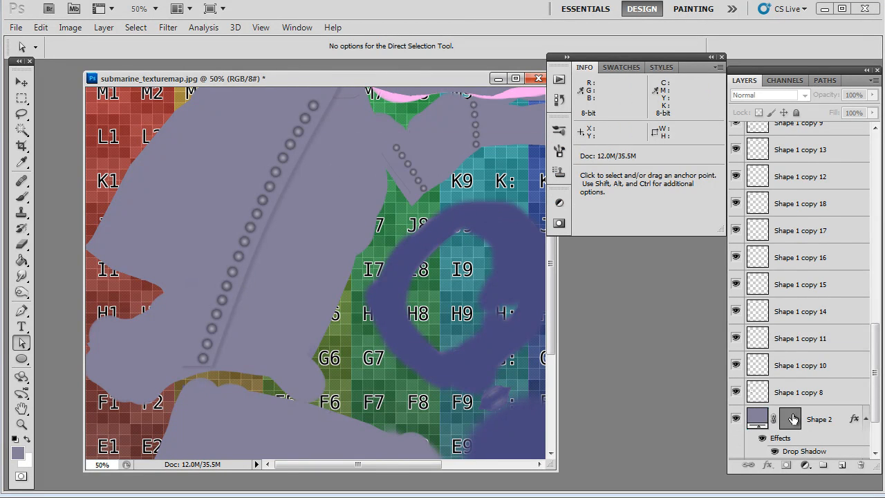
click(786, 428)
click(789, 393)
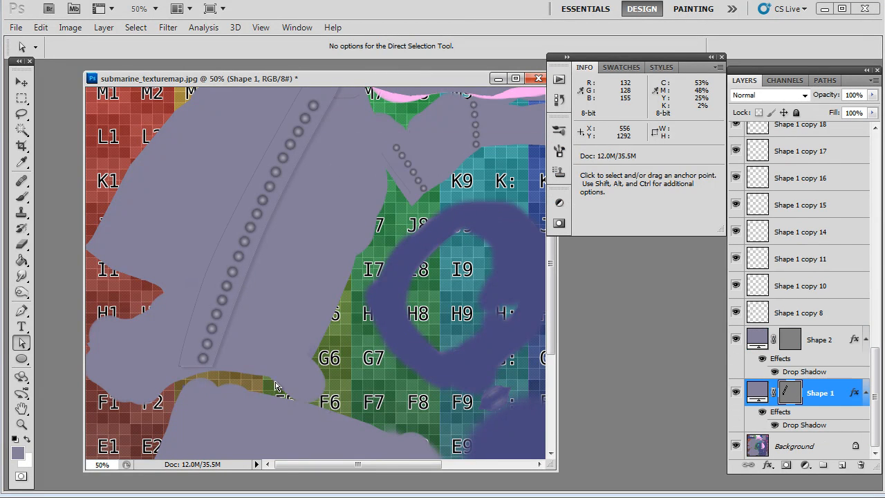
drag(183, 371, 210, 372)
Step: Adjust the Shape 1 panel's upper corner points near the hull piece's top edge, and deselect the panel
key(h)
drag(308, 243, 304, 289)
key(v)
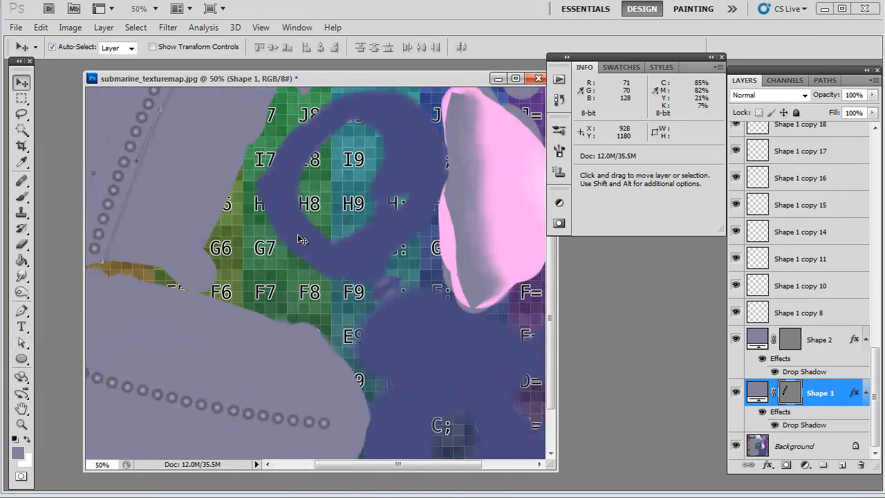
scroll(410, 170, up, 5)
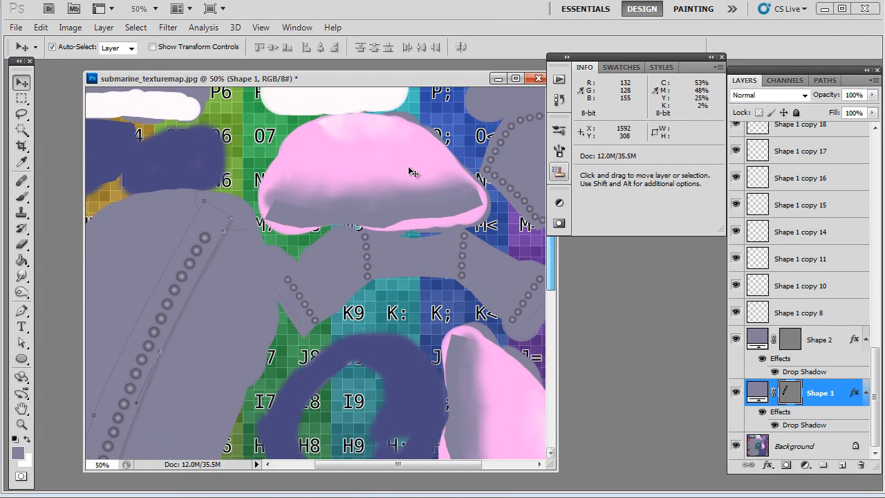
drag(235, 220, 238, 218)
click(211, 212)
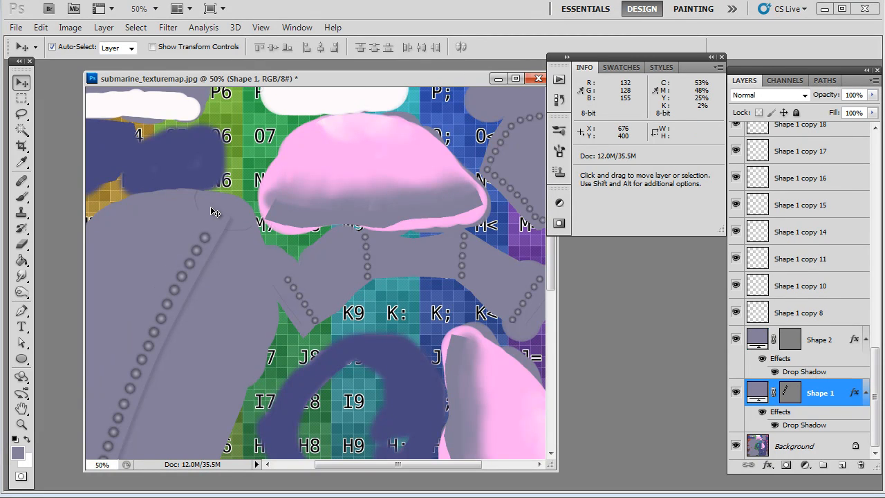
key(space)
drag(205, 368, 312, 209)
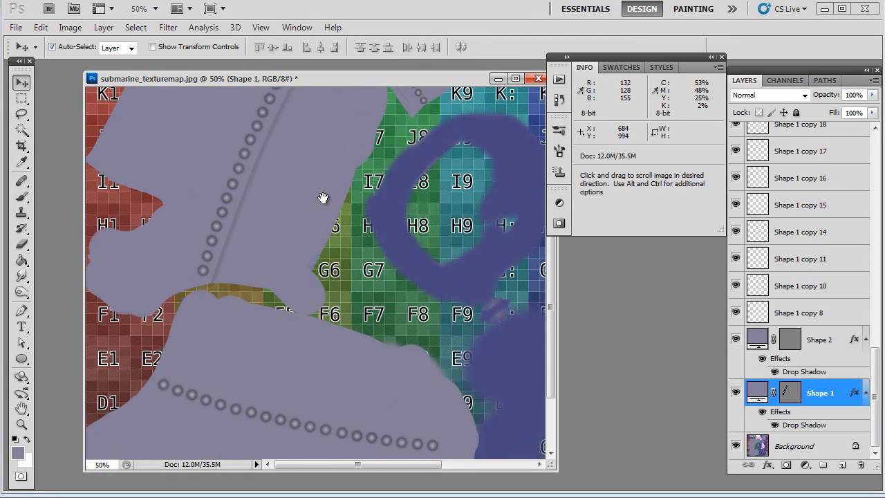
drag(242, 205, 253, 247)
click(422, 240)
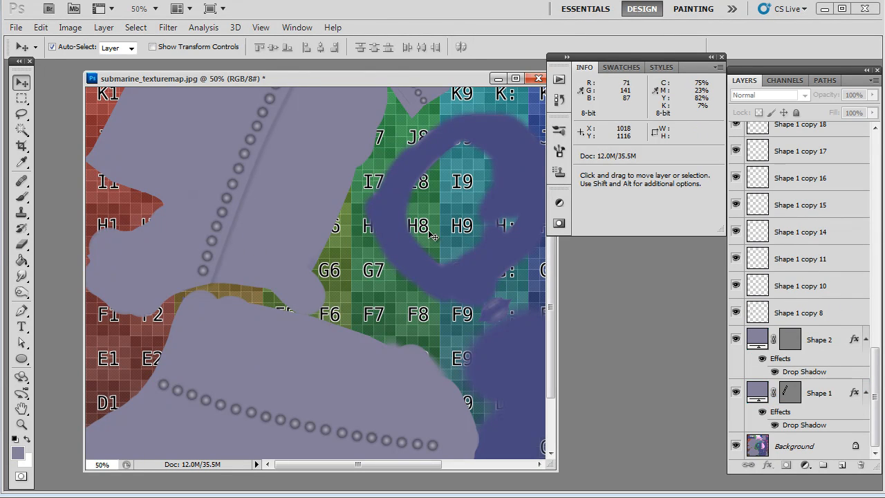
click(244, 188)
alt+drag(245, 195, 310, 252)
key(space)
key(ctrl+t)
drag(433, 202, 361, 159)
key(ctrl+z)
key(Escape)
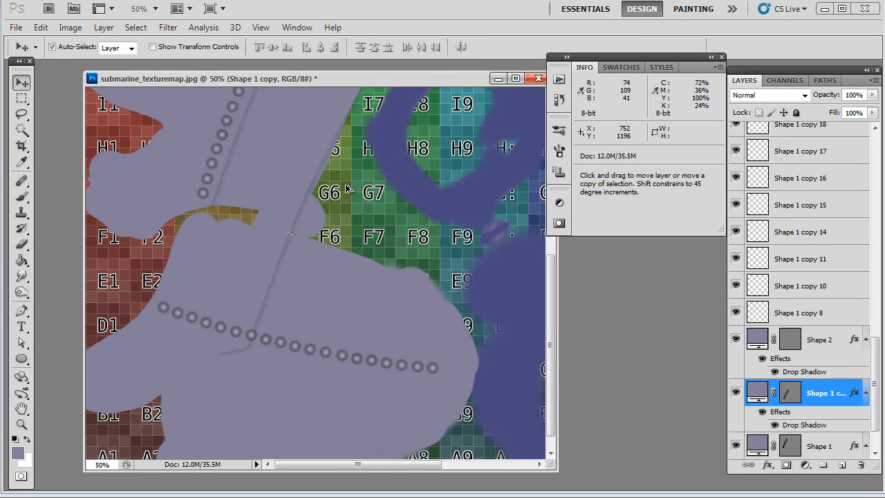
key(ctrl+alt+z)
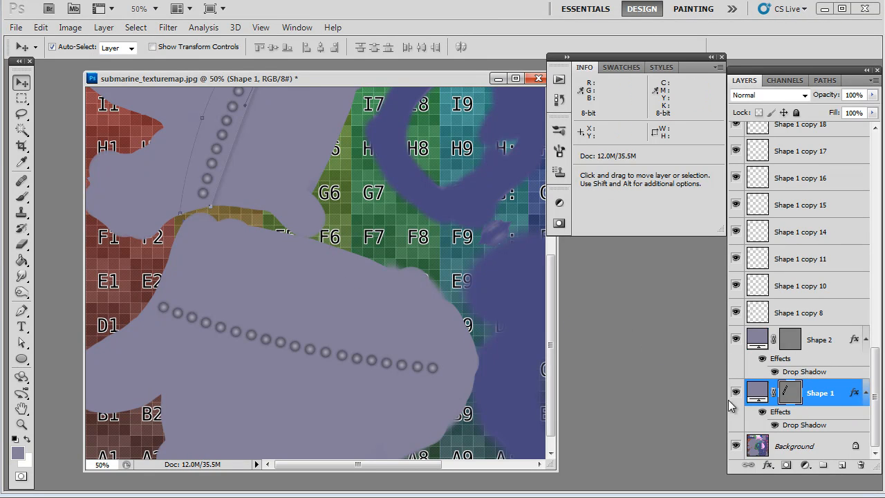
Step: Turn off Use Global Light for the panel's drop shadow and place a panel copy rotated -101.9° along the lower-left hull's rivet row
double_click(804, 425)
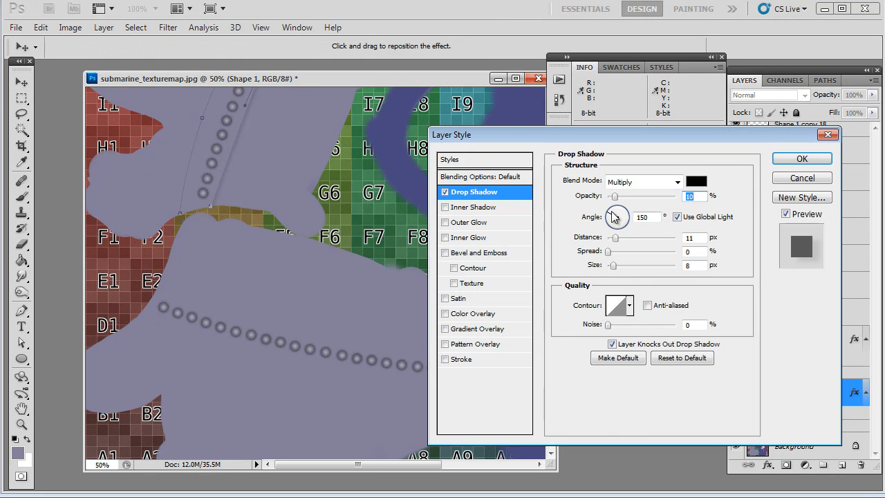
click(802, 159)
click(264, 163)
alt+drag(231, 145, 273, 375)
key(ctrl+t)
drag(423, 308, 285, 228)
drag(272, 288, 279, 338)
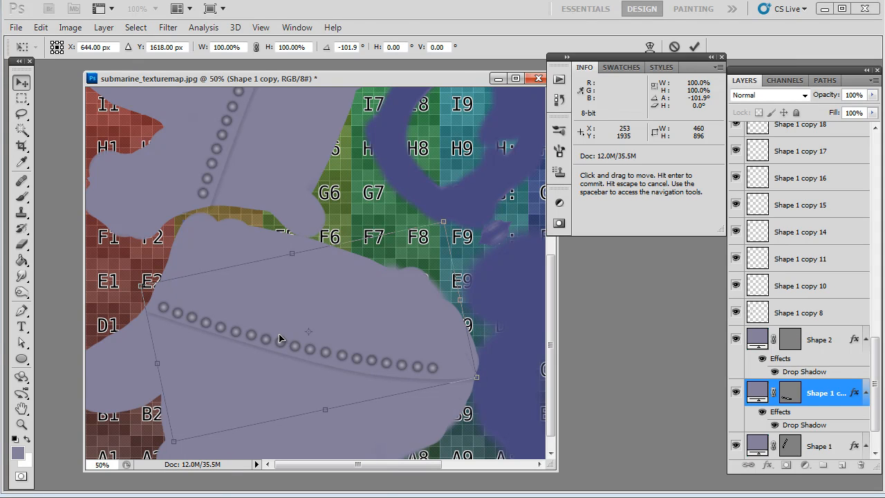
key(Return)
Step: Set the copied panel's drop shadow angle to about -93° so the shadow falls along its upper edge
double_click(809, 425)
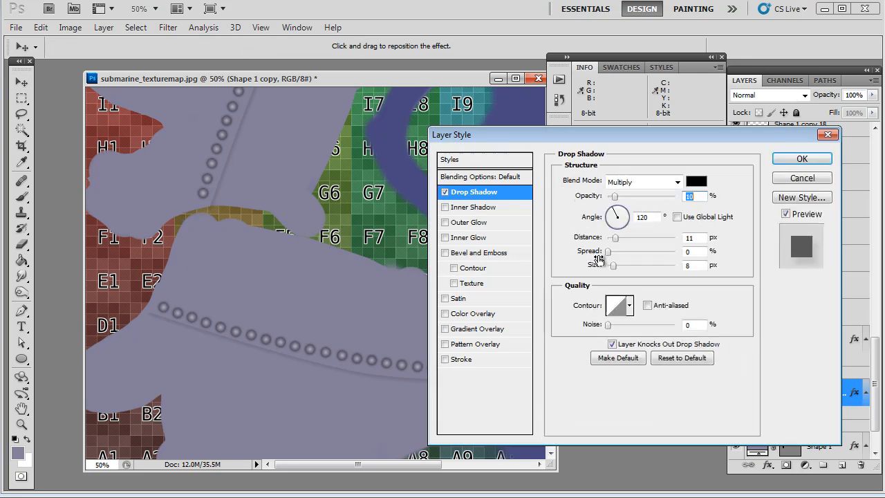
key(Tab)
drag(583, 135, 700, 134)
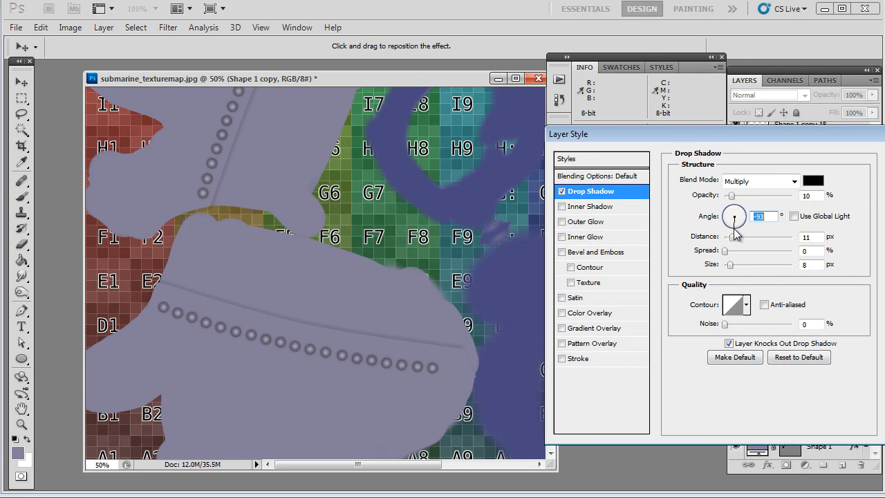
key(Return)
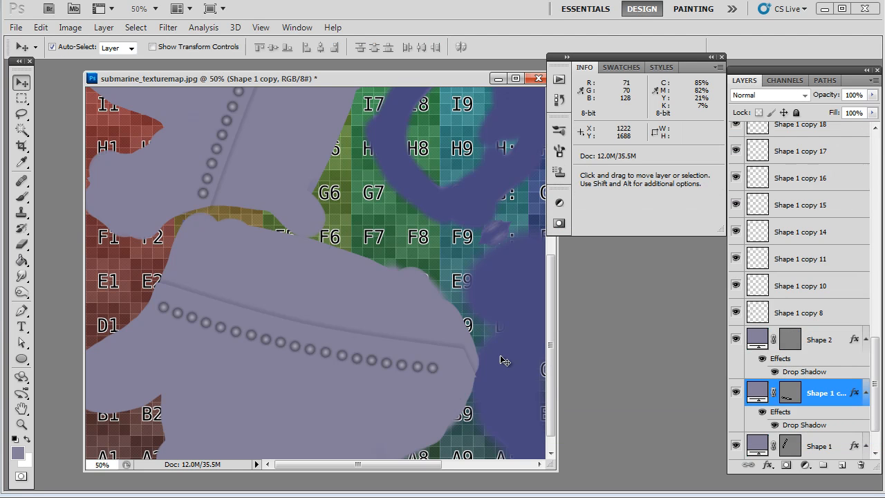
Step: Extend the copied panel's end corner points to the hull edge and move the panel slightly down, closer to the rivets
drag(469, 355, 474, 379)
key(v)
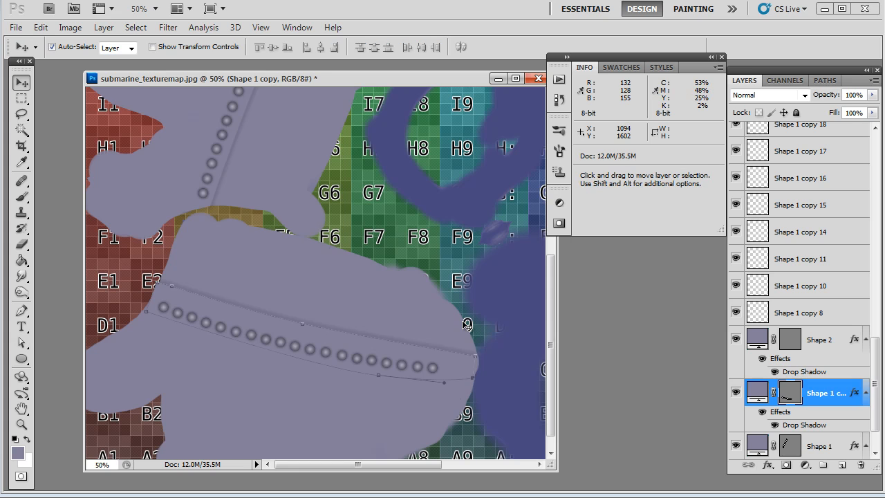
click(463, 322)
drag(341, 340, 343, 353)
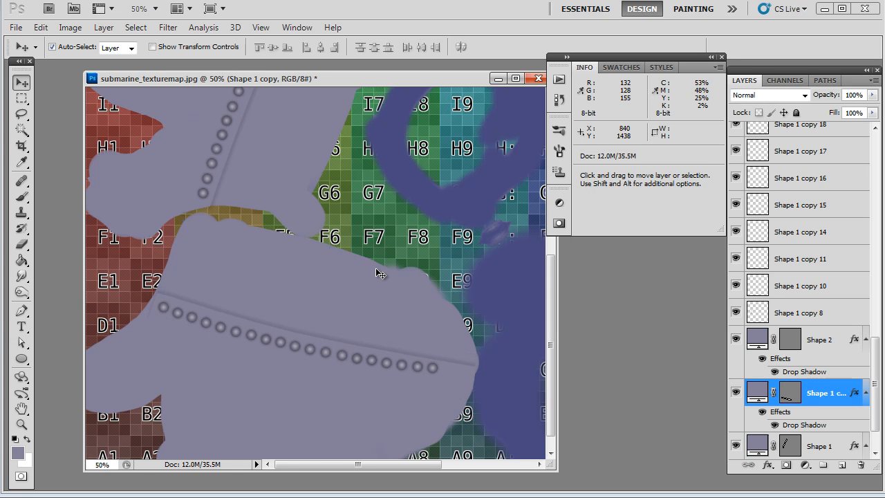
key(ctrl+minus)
key(ctrl+minus)
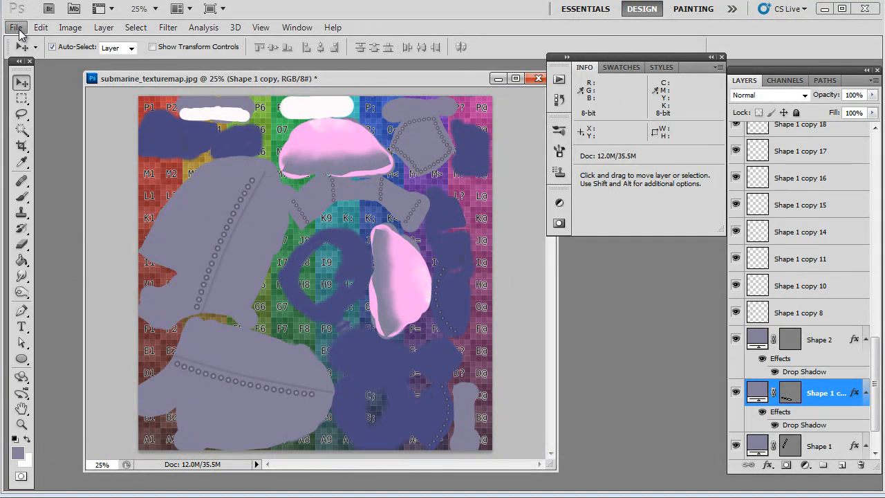
Step: Save the layered document as submarine_texturemap.psd in the submarine folder
click(16, 27)
click(69, 240)
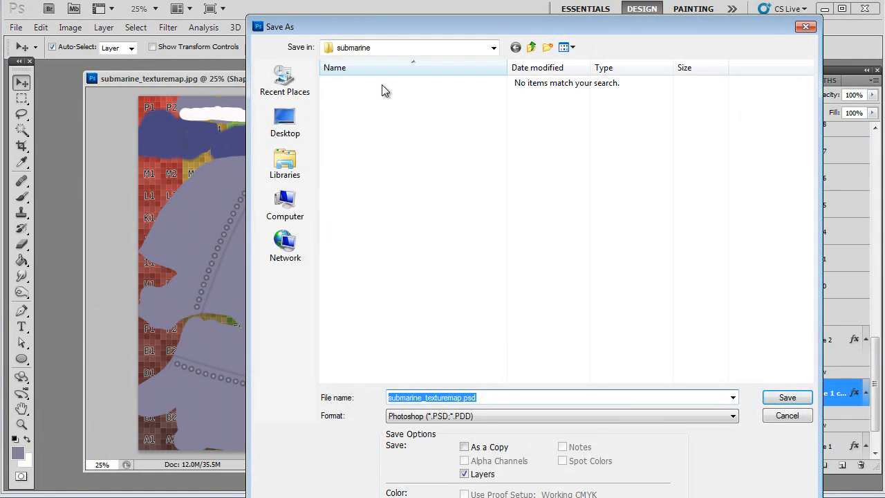
click(781, 398)
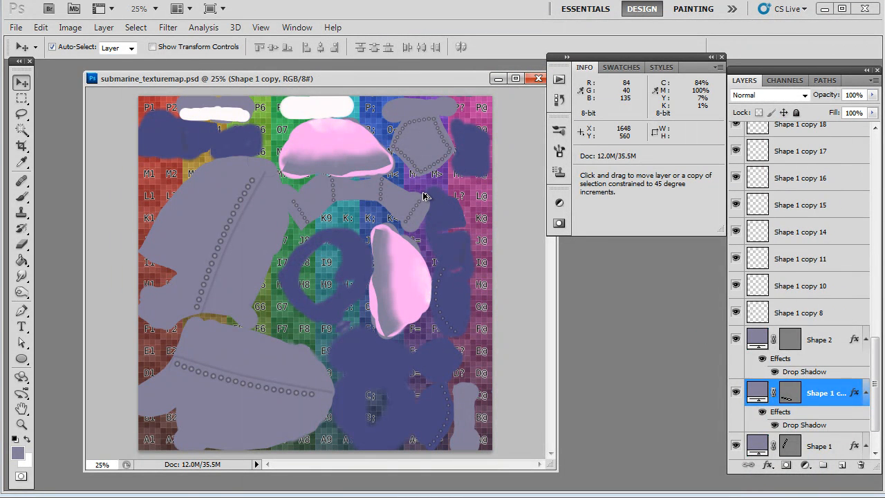
Step: Merge all visible layers and save the flattened texture as submarine_texturemap.jpg in the submarine folder
key(ctrl+shift+e)
key(ctrl+shift+s)
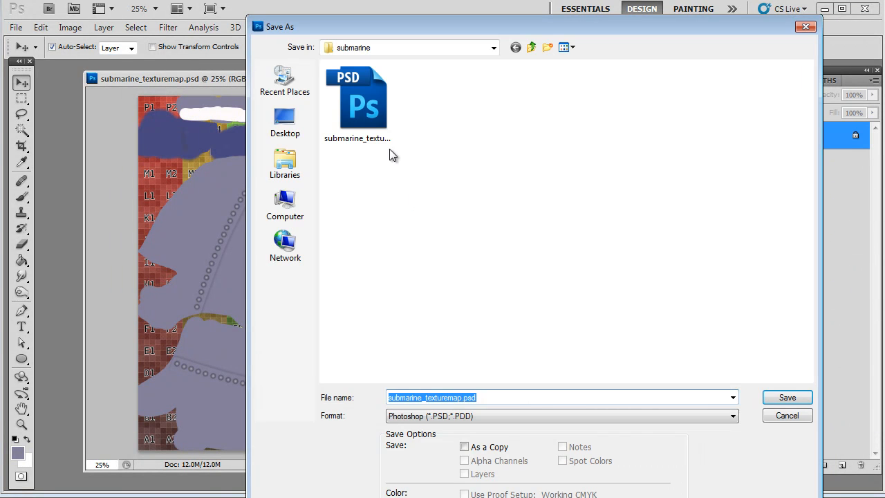
click(462, 398)
text(jpg)
click(787, 399)
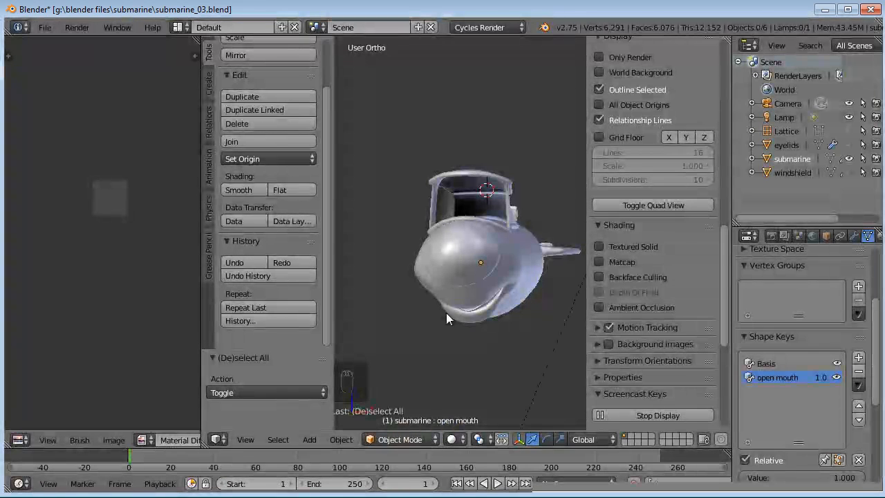
Step: Try to display the Material Diffuse Color image in the image editor
click(144, 441)
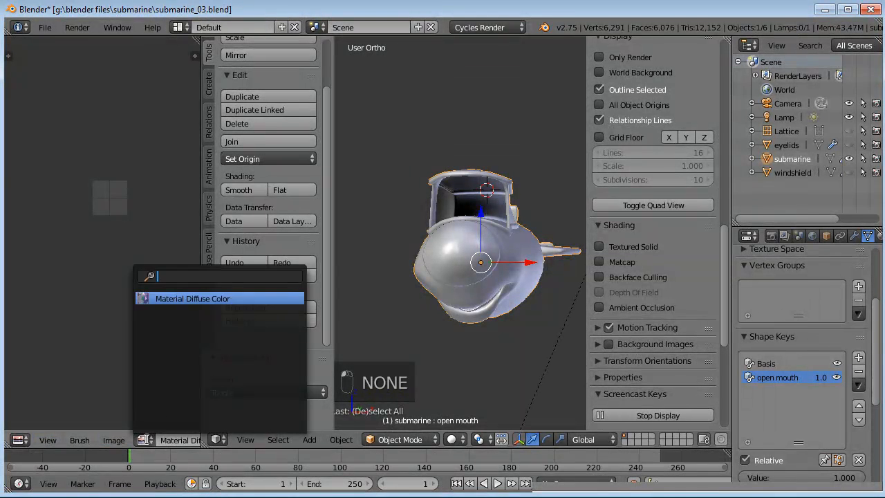
click(190, 298)
scroll(117, 255, up, 2)
click(113, 440)
click(396, 354)
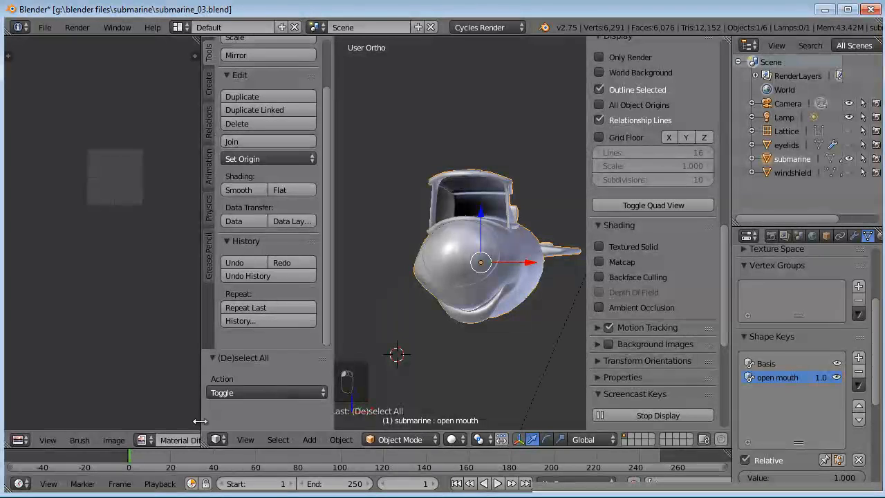
Step: Widen the image editor, unlink its current image and load submarine_texturemap.jpg from the submarine folder
drag(201, 420, 385, 420)
click(285, 440)
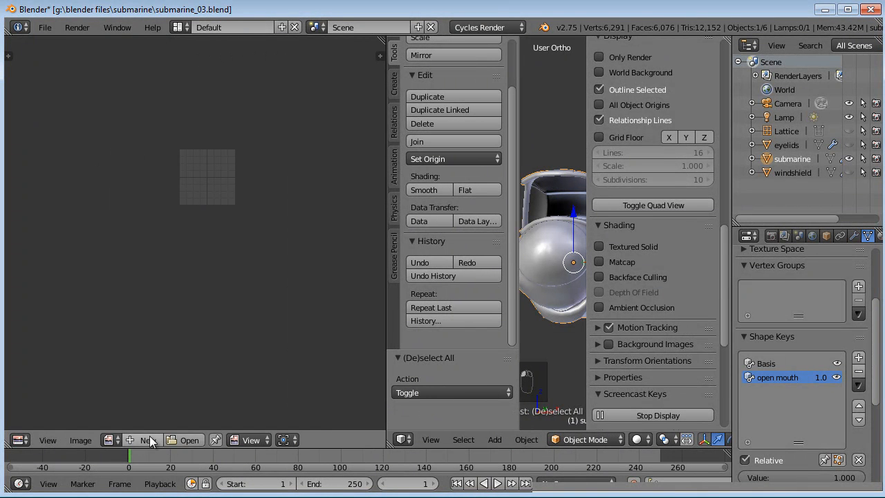
click(170, 440)
click(250, 110)
click(847, 63)
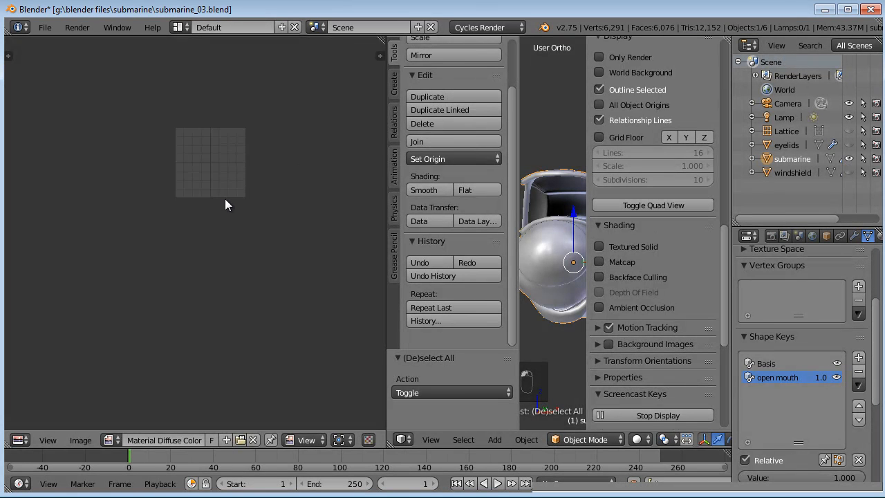
Step: Select the submarine's entire mesh in Edit Mode and choose the Material Diffuse Color image for its UV layout
key(Tab)
key(a)
key(a)
key(a)
key(a)
key(a)
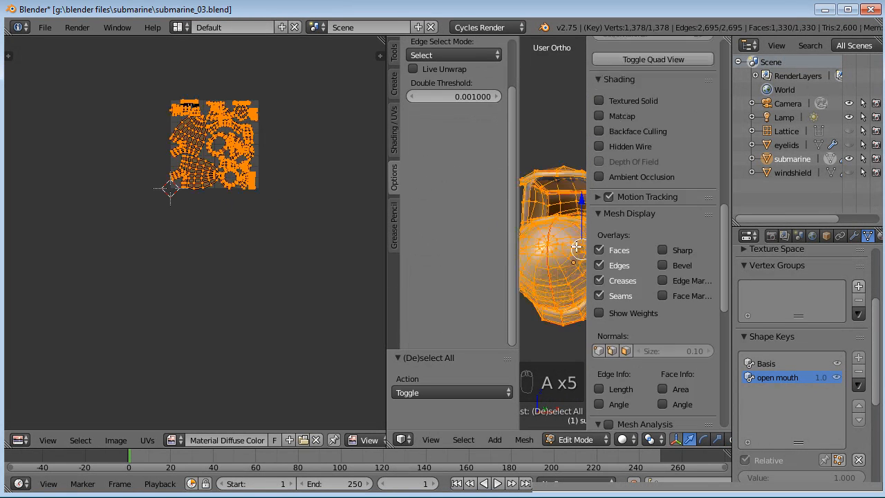
click(176, 437)
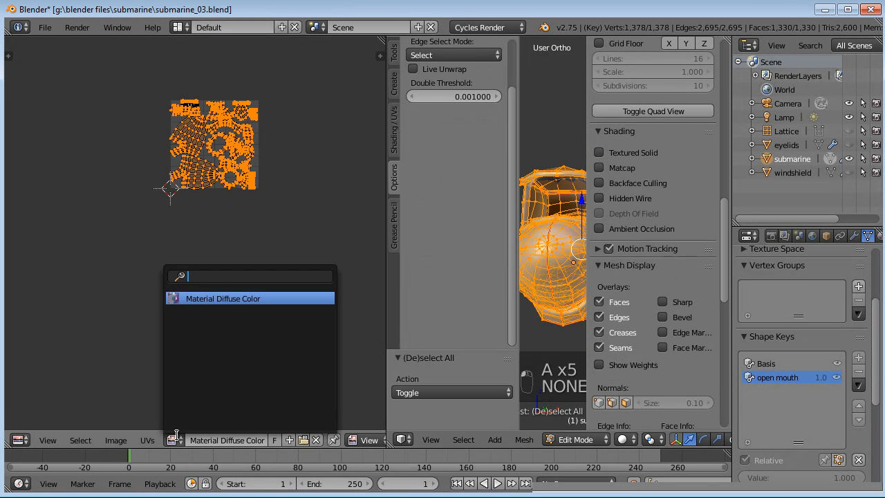
click(196, 301)
middle_drag(266, 217, 211, 292)
scroll(211, 298, up, 2)
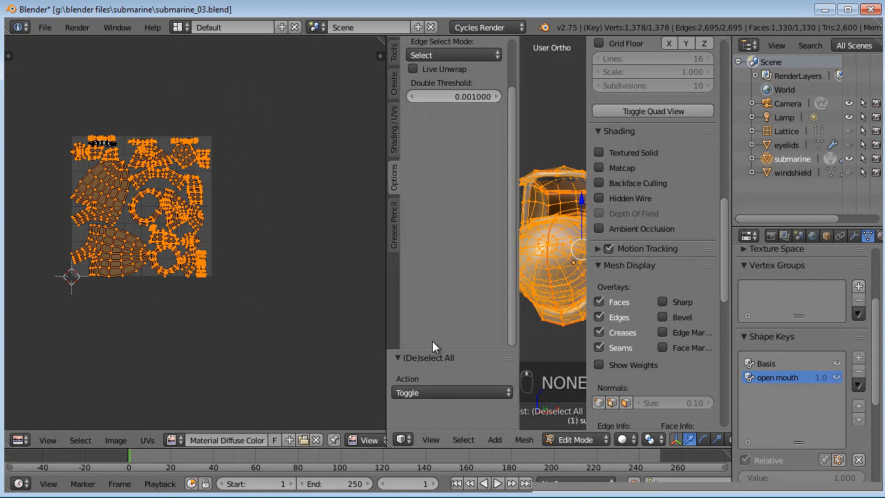
Step: Return the submarine to Object Mode and switch the render engine to Blender Render
key(Tab)
drag(385, 363, 205, 396)
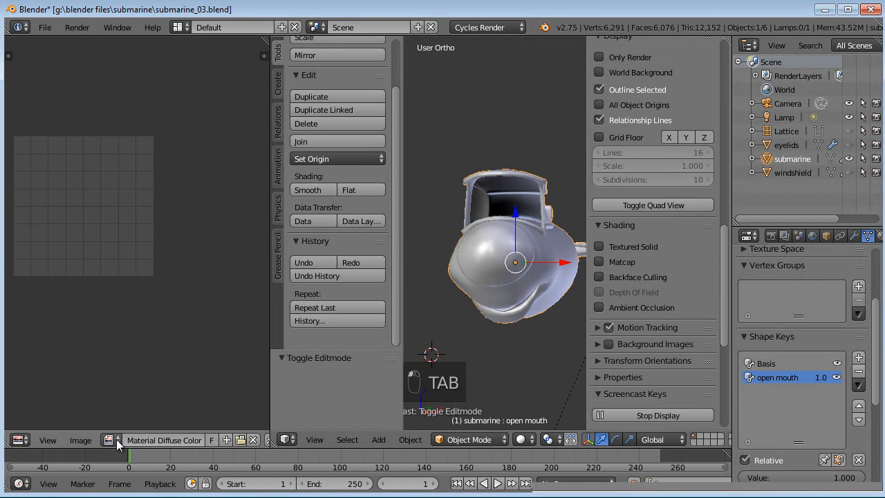
click(481, 27)
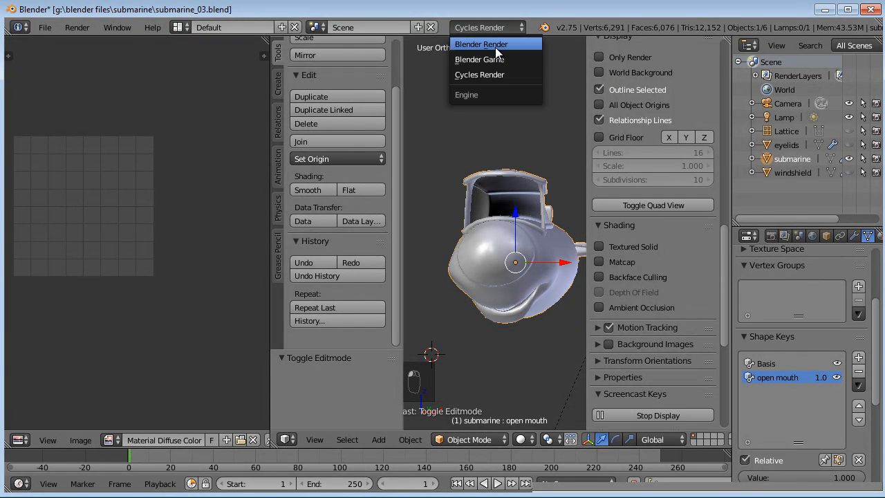
click(492, 42)
Step: Assign the Material Diffuse Color image to the submarine's UV layout in Edit Mode, reload submarine_texturemap.jpg, and return to Object Mode
key(Tab)
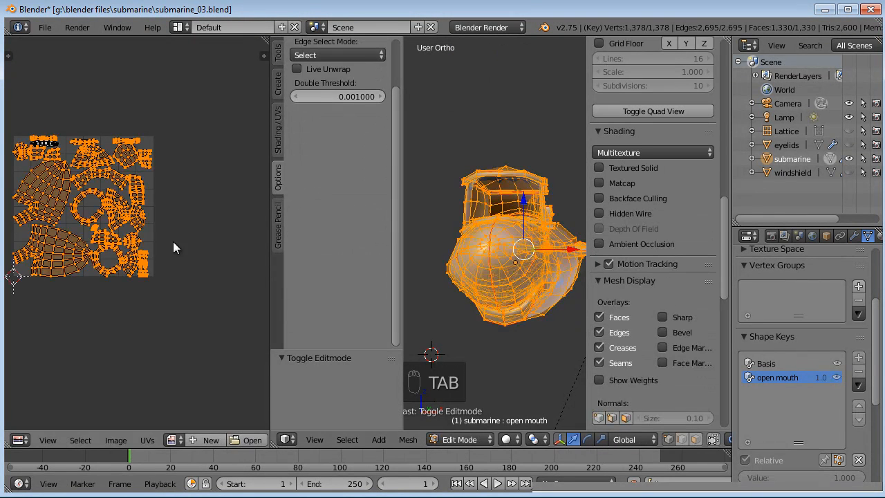
click(172, 440)
click(195, 302)
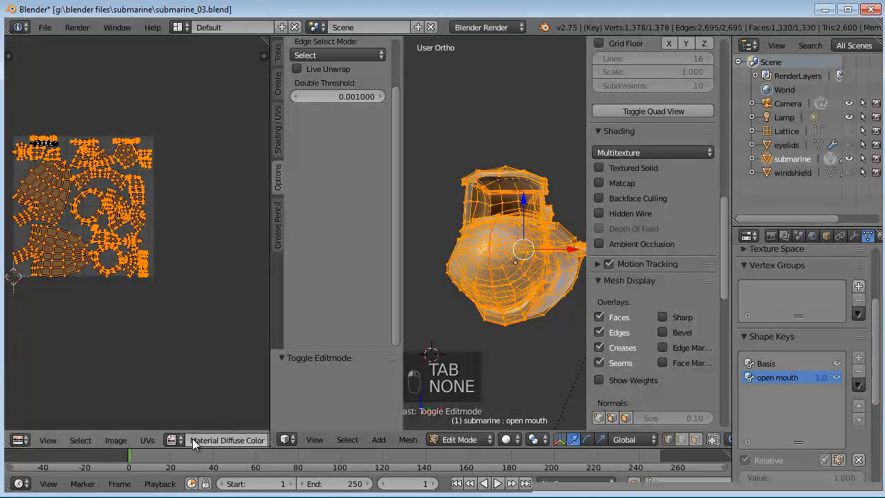
middle_drag(193, 439, 90, 441)
click(210, 440)
double_click(235, 113)
key(Tab)
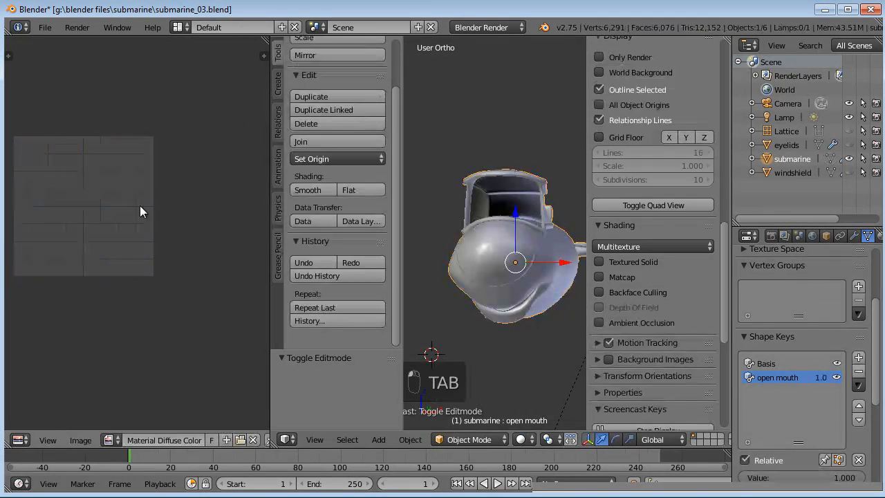
Step: Enlarge the 3D view around the submarine and set the render engine back to Cycles Render
drag(269, 329, 140, 322)
middle_drag(430, 304, 474, 278)
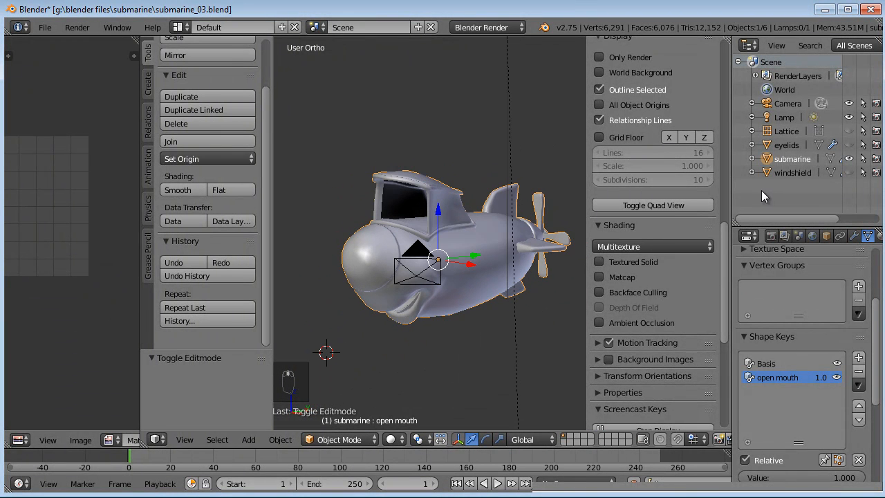
drag(732, 216, 706, 216)
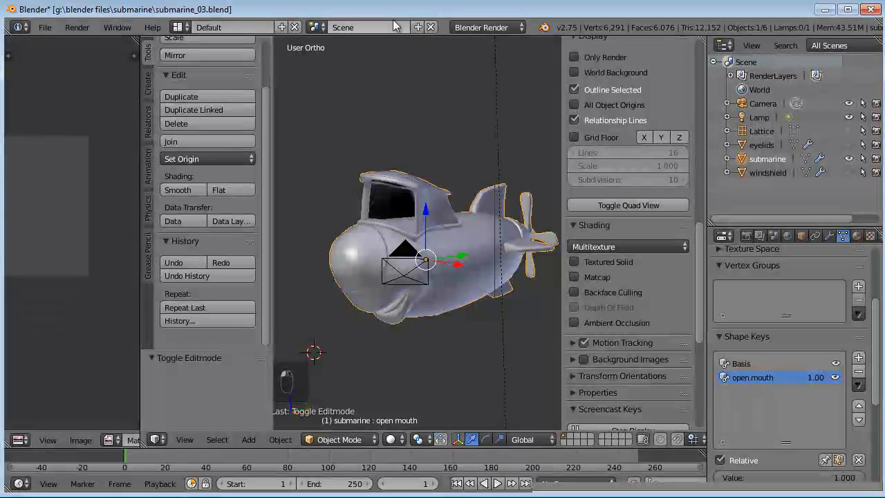
click(482, 28)
click(508, 75)
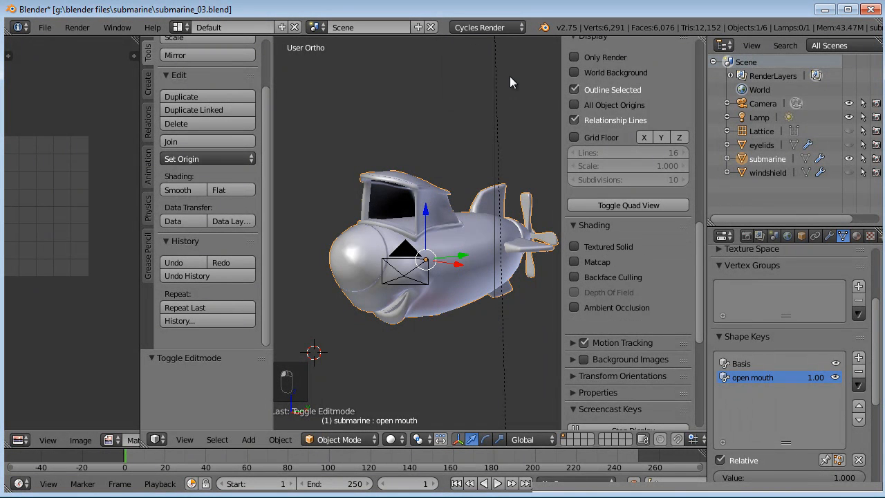
Step: Rename the submarine's material to submarine_material
click(856, 237)
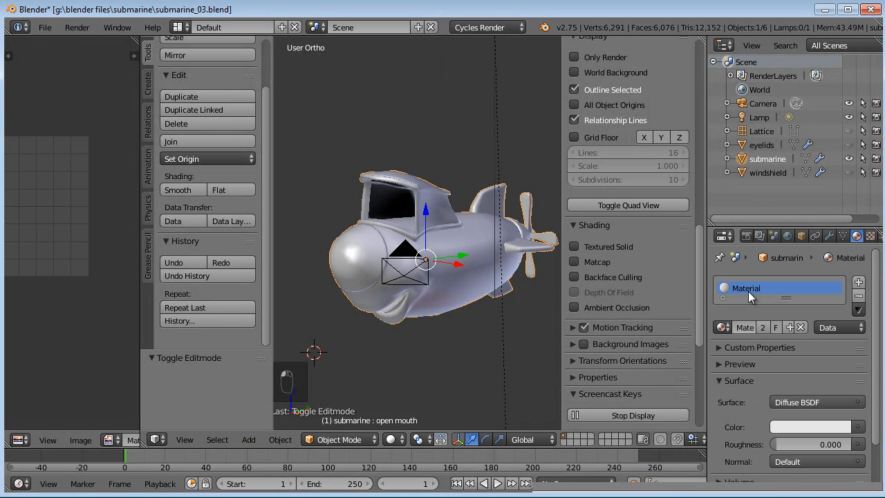
click(740, 328)
drag(705, 321, 588, 321)
click(660, 327)
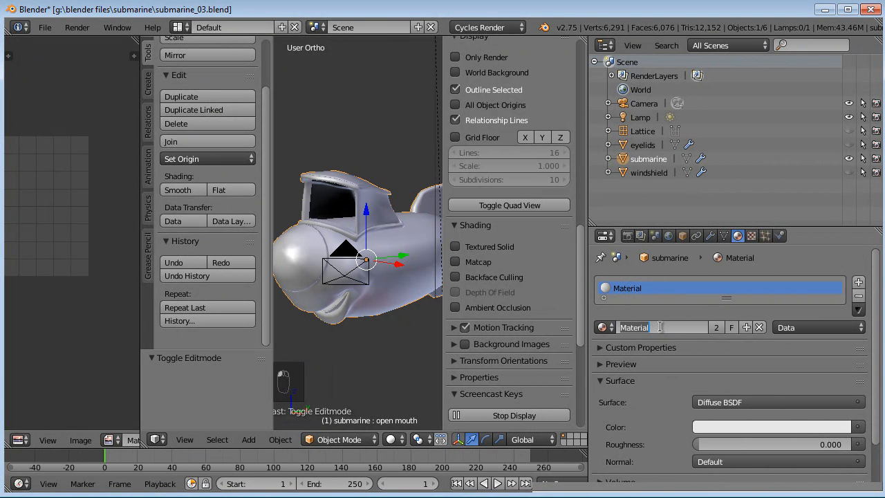
text(submarine_m)
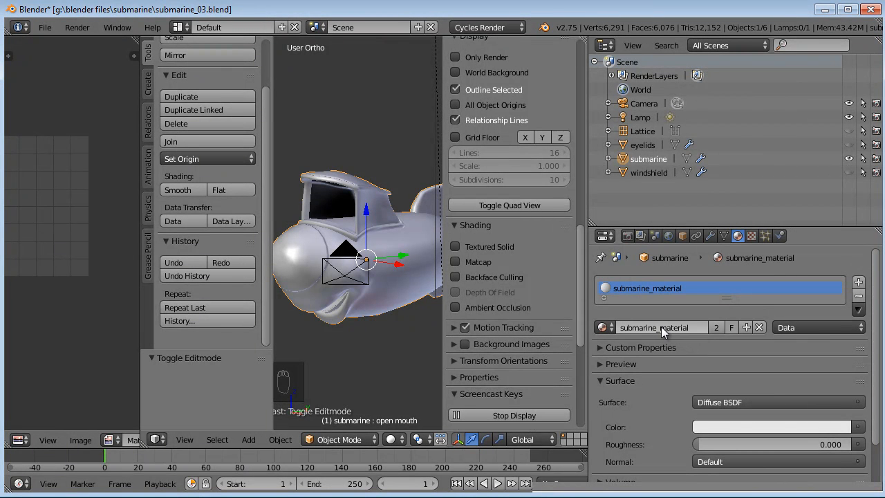
drag(588, 395, 706, 395)
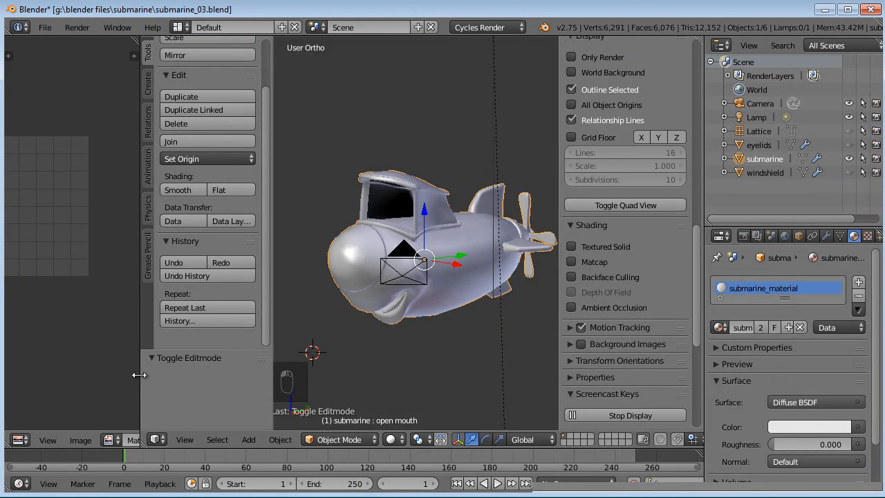
Step: Change the image editor area to a Node Editor and maximize it to show the submarine_material nodes
drag(147, 375, 226, 376)
click(21, 440)
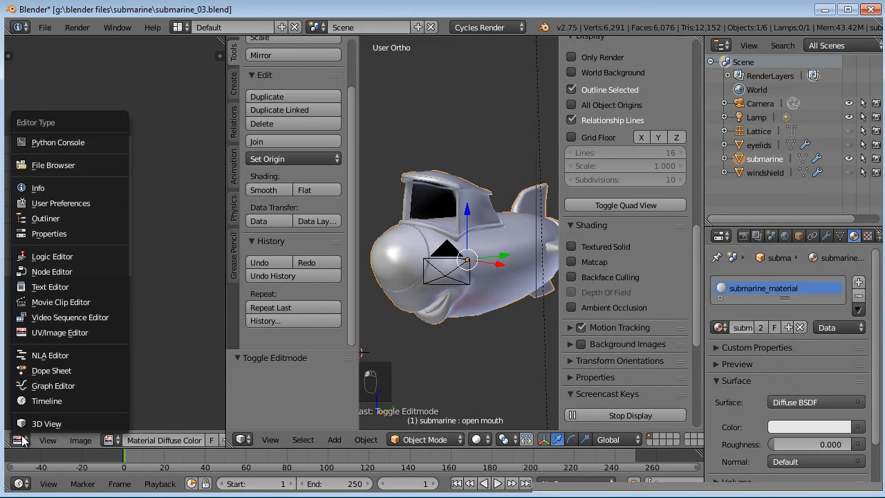
click(59, 272)
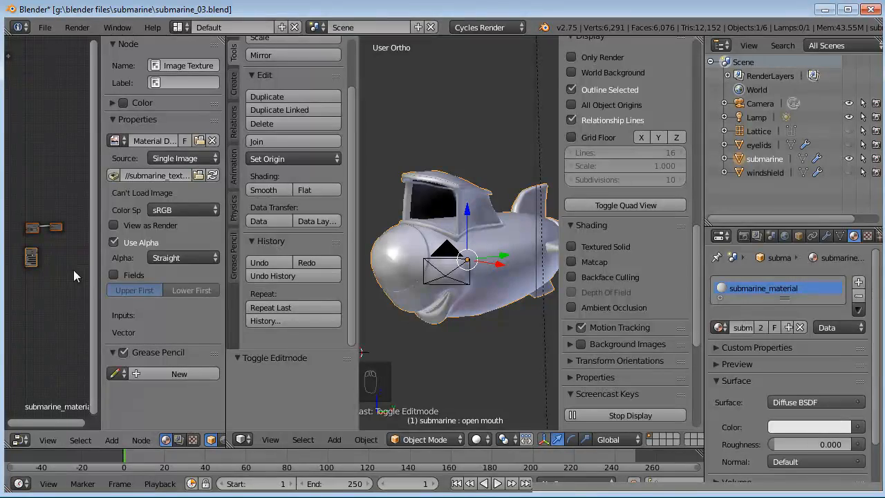
key(shift+space)
scroll(380, 242, up, 4)
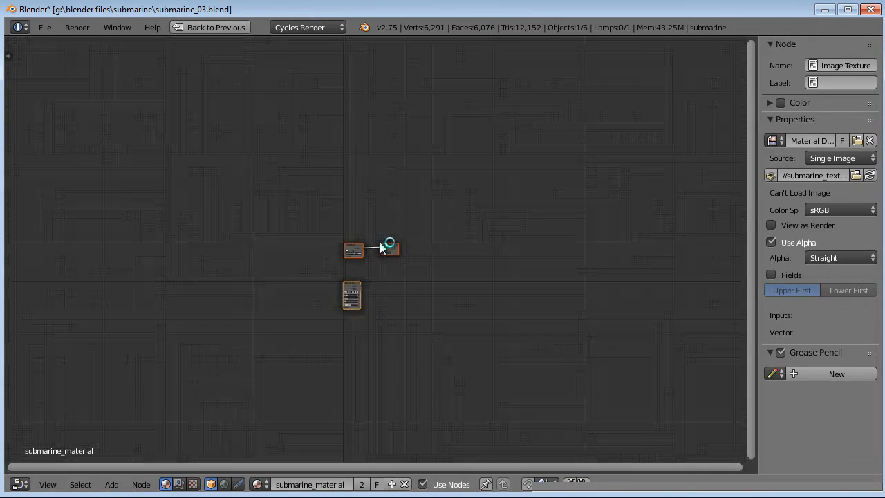
scroll(380, 242, up, 7)
scroll(420, 258, up, 3)
middle_drag(369, 330, 443, 286)
scroll(431, 243, down, 2)
Step: Place the Image Texture node before the Diffuse BSDF, link its Color output to the shader's Color input, and widen the node
drag(368, 342, 182, 183)
scroll(221, 226, up, 2)
drag(216, 230, 247, 242)
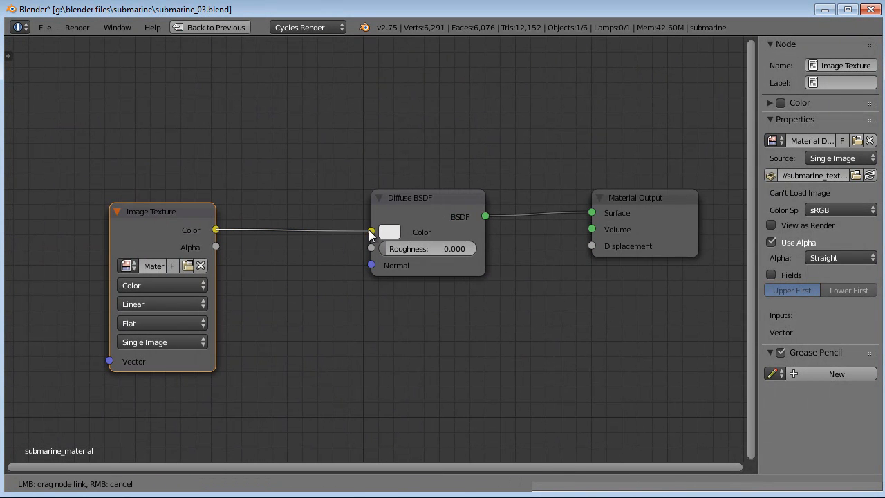
drag(369, 231, 370, 231)
drag(215, 290, 289, 289)
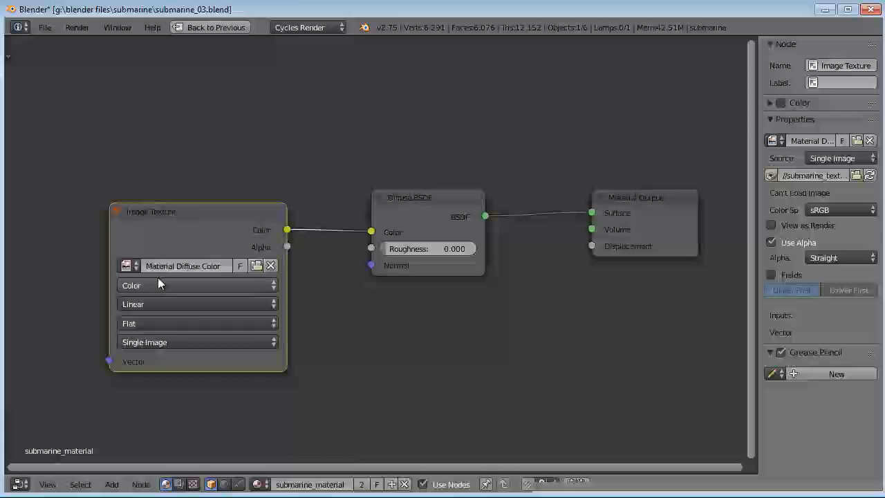
drag(106, 270, 69, 271)
Step: Keep Material Diffuse Color in the Image Texture node and load submarine_texturemap.jpg into it
click(94, 266)
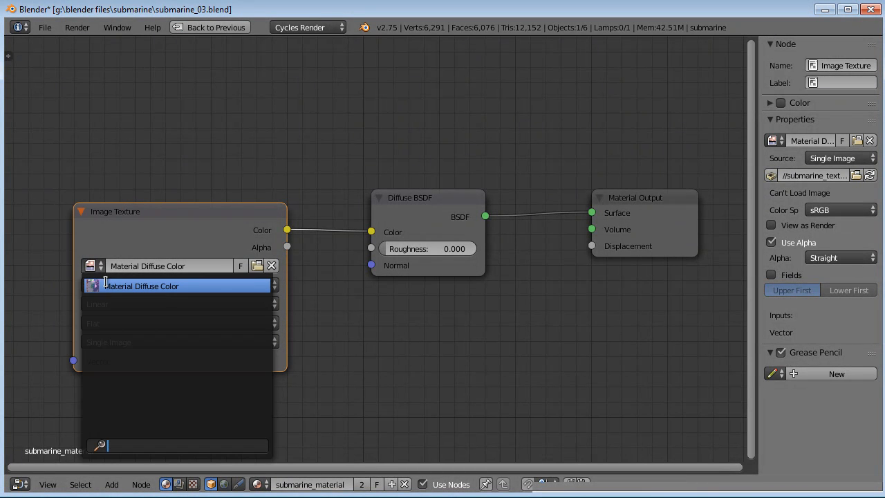
click(104, 285)
click(259, 268)
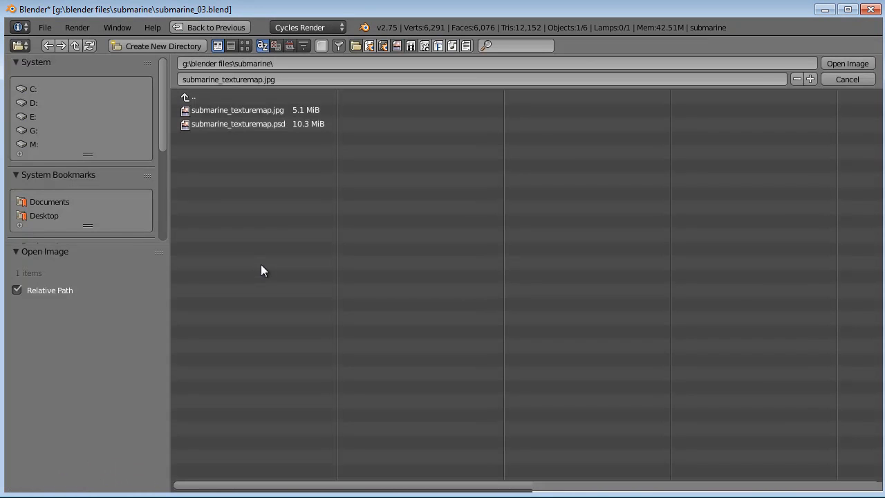
click(241, 112)
click(850, 63)
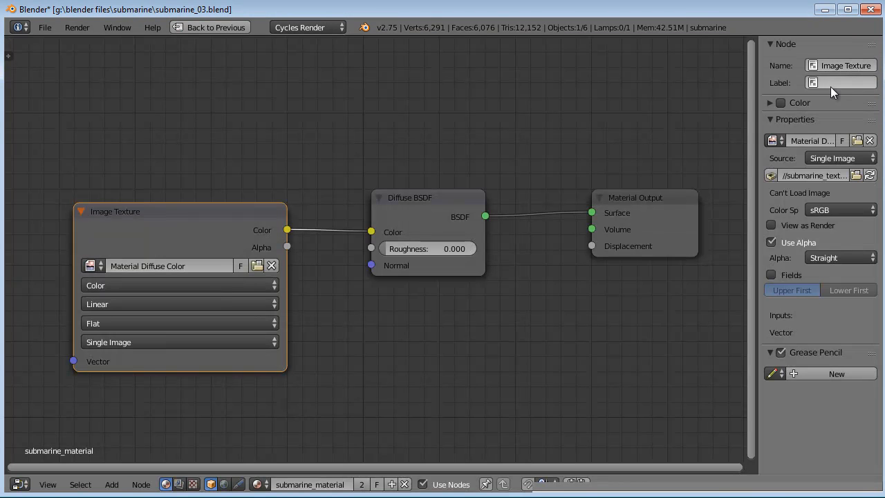
Step: Restore the full screen layout, set the viewport shading to Rendered, and inspect the textured submarine from several sides
key(ctrl+Down)
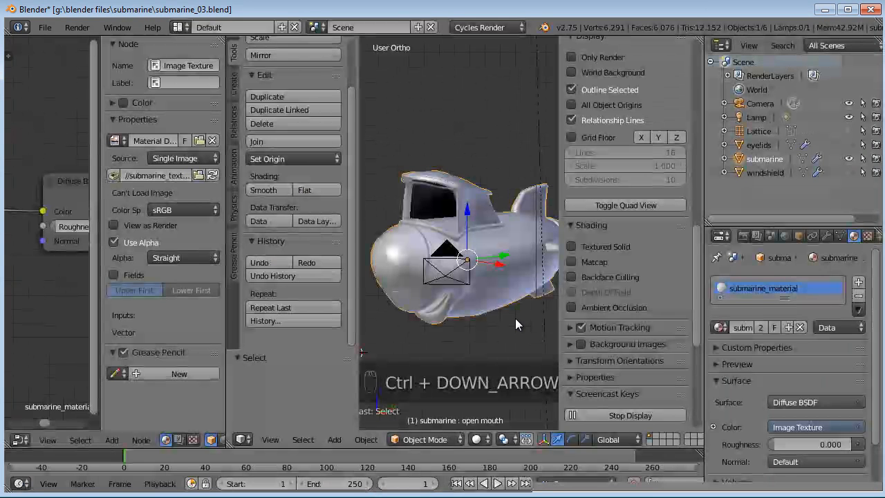
click(477, 439)
click(504, 347)
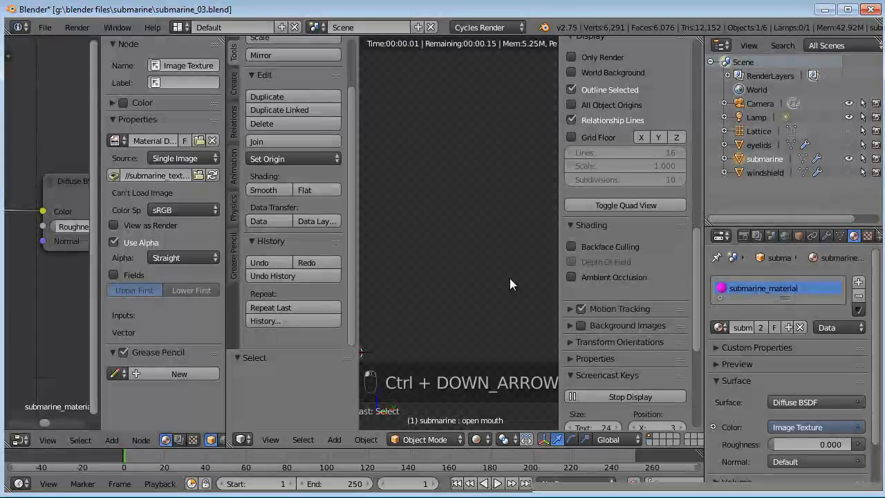
middle_drag(478, 250, 526, 320)
middle_drag(540, 278, 457, 305)
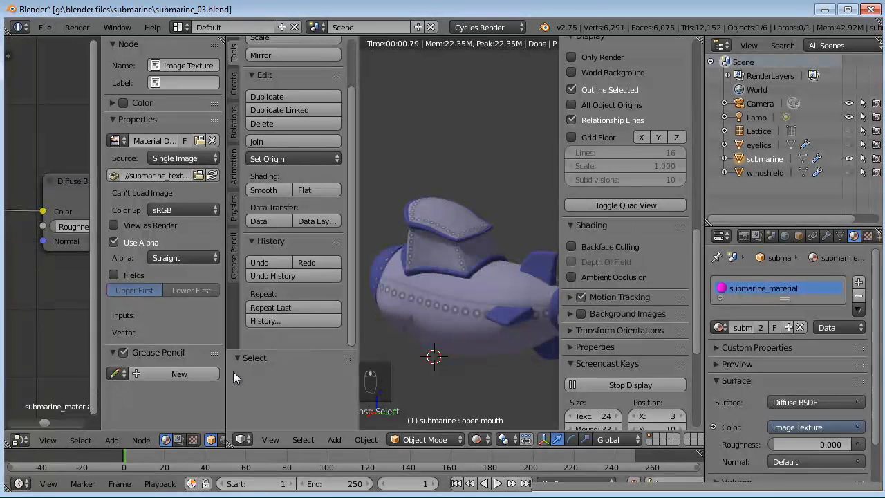
drag(228, 373, 257, 374)
middle_drag(442, 331, 393, 314)
Step: Widen the Node Editor and add a Hue/Saturation node below the link between the Image Texture and Diffuse BSDF nodes
drag(253, 339, 323, 339)
middle_drag(96, 258, 130, 262)
scroll(90, 227, down, 1)
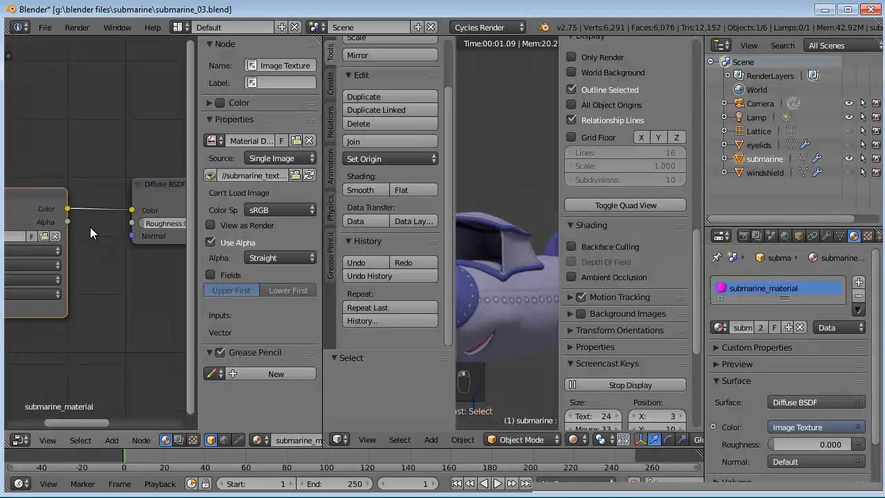
scroll(83, 268, down, 1)
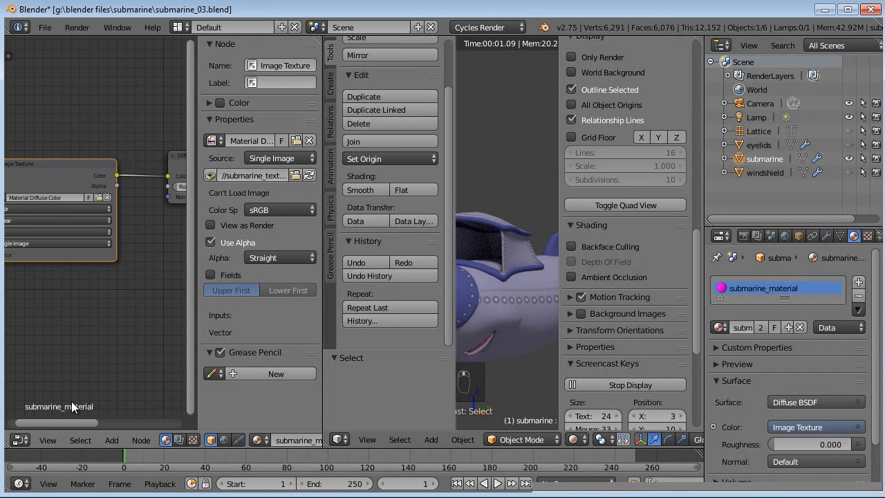
click(108, 440)
mouse_move(148, 356)
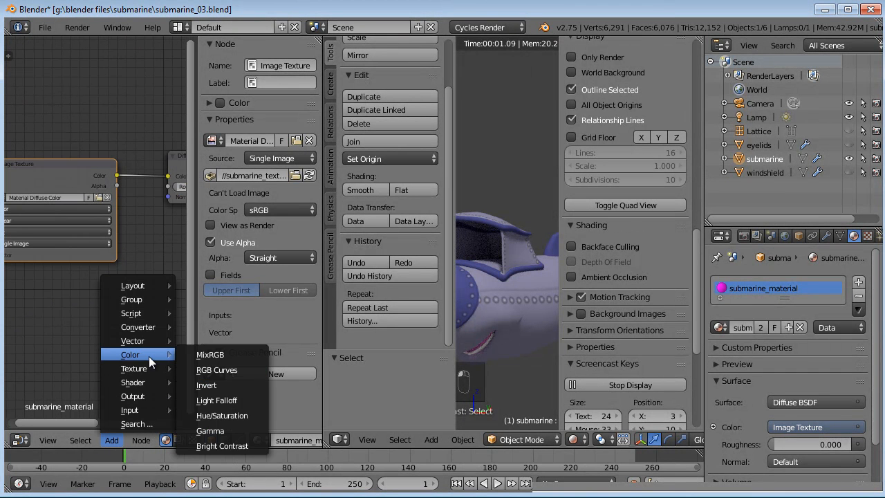
click(232, 417)
click(120, 285)
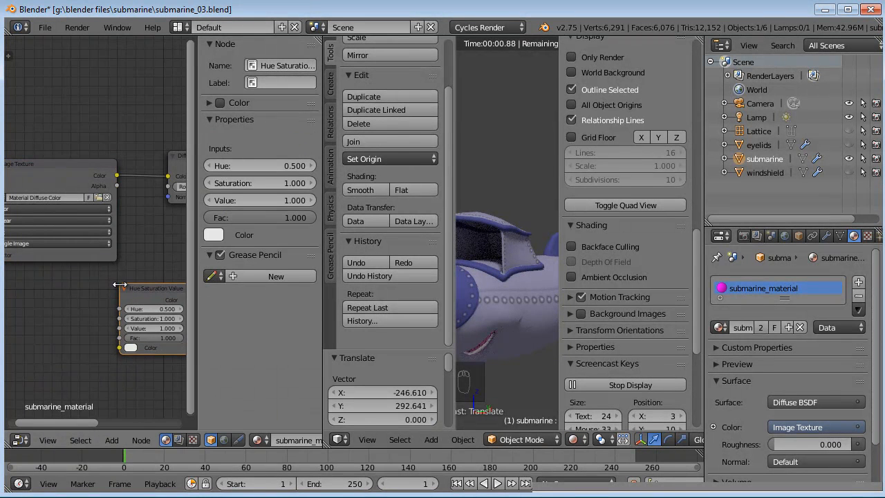
Step: Set the Hue Saturation Value node's saturation to 0 and link the Image Texture's Color output to its Color input
drag(169, 319, 4, 320)
drag(116, 175, 119, 347)
middle_drag(147, 258, 52, 280)
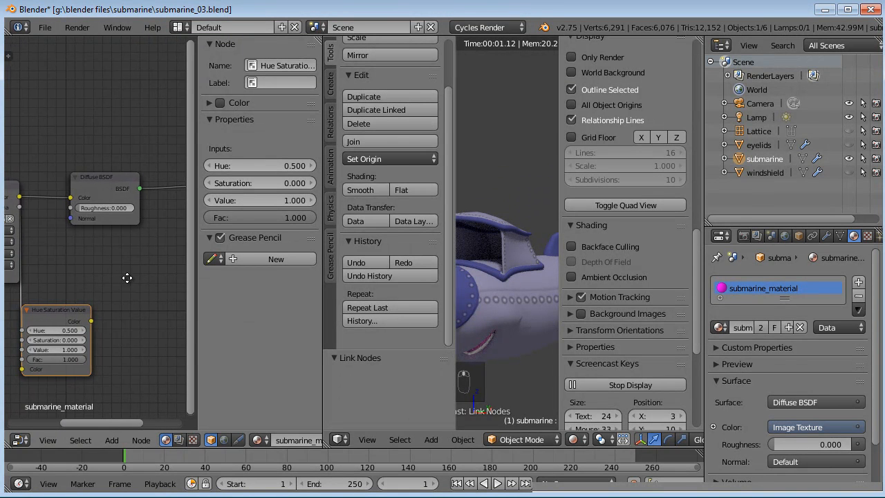
Step: Link the Hue Saturation Value node's Color output to the Material Output node's Displacement input
middle_drag(127, 278, 69, 249)
drag(39, 260, 136, 206)
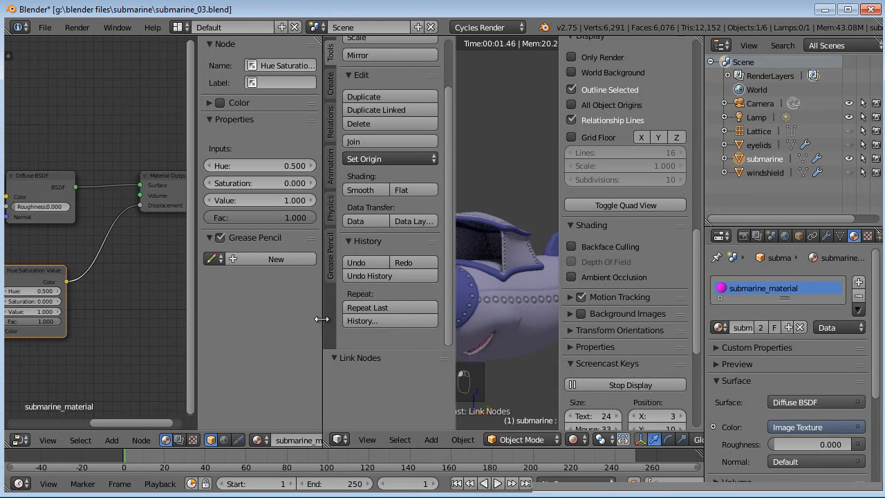
Step: Widen the 3D viewport and inspect the displaced surface of the rendered submarine from several angles
drag(321, 320, 167, 315)
scroll(401, 318, up, 2)
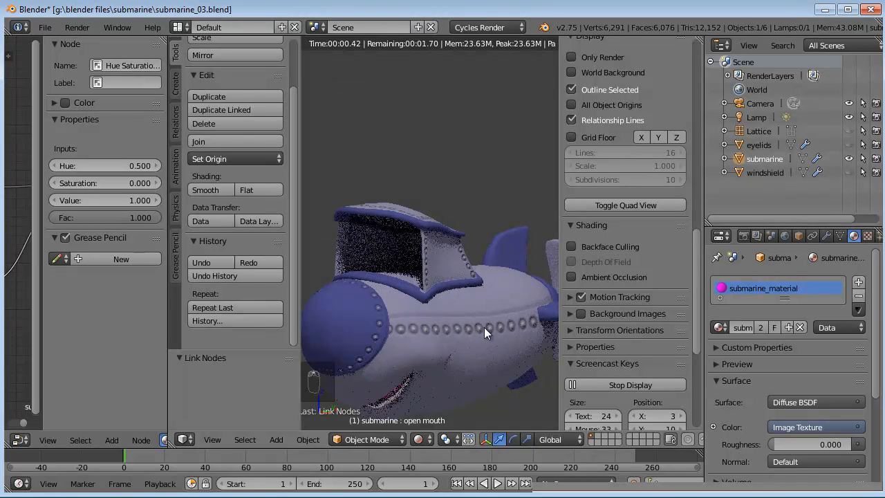
middle_drag(392, 322, 409, 316)
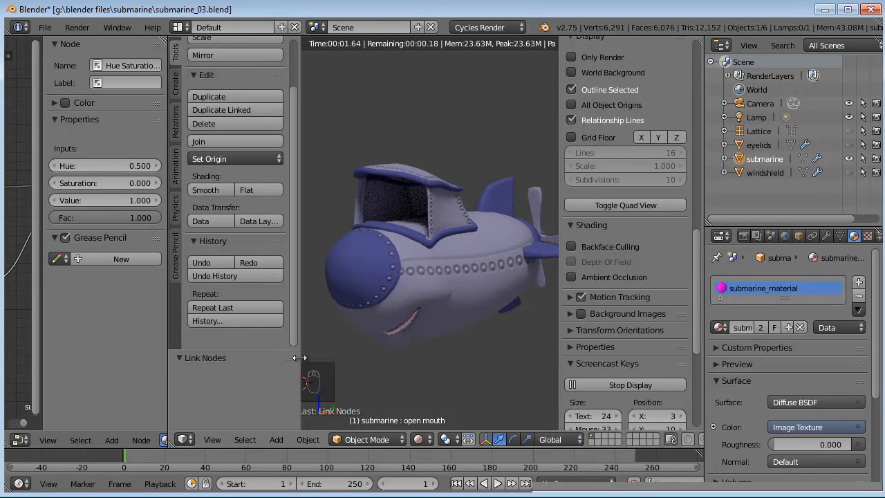
middle_drag(390, 275, 481, 304)
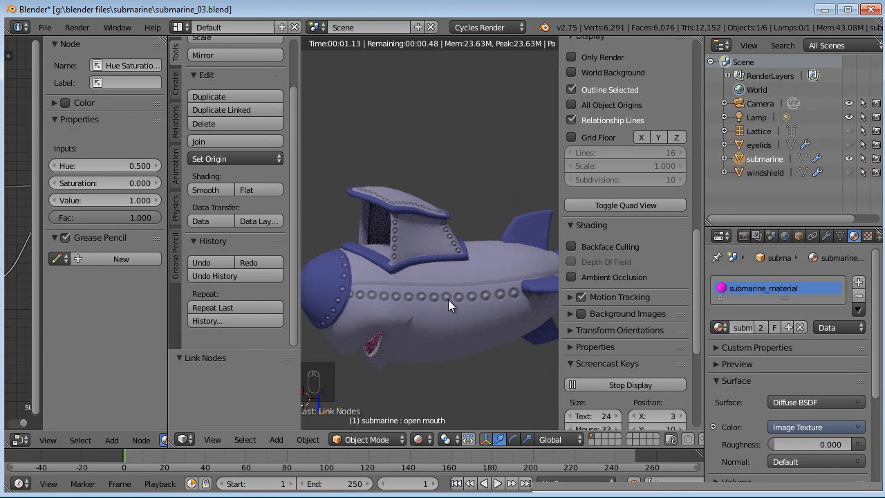
middle_drag(338, 304, 374, 228)
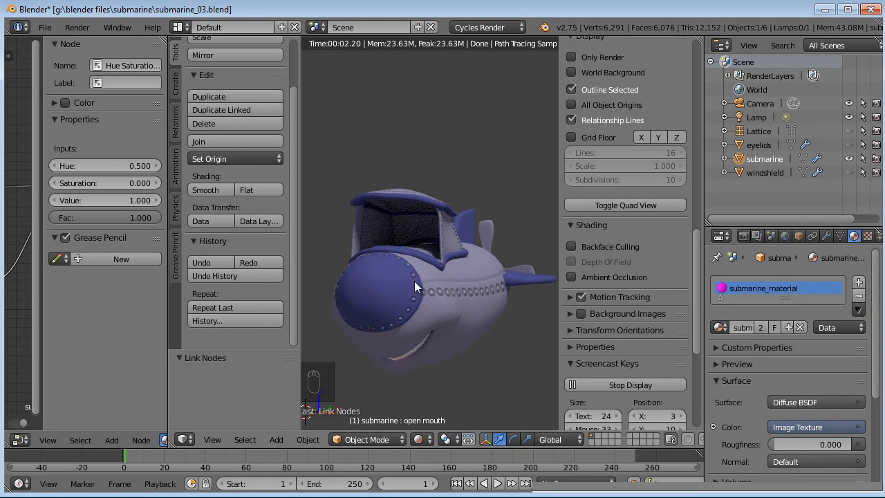
middle_drag(451, 327, 425, 326)
Step: Show the submarine through the camera with a narrower properties sidebar, and save the scene over submarine_03.blend
key(KP_0)
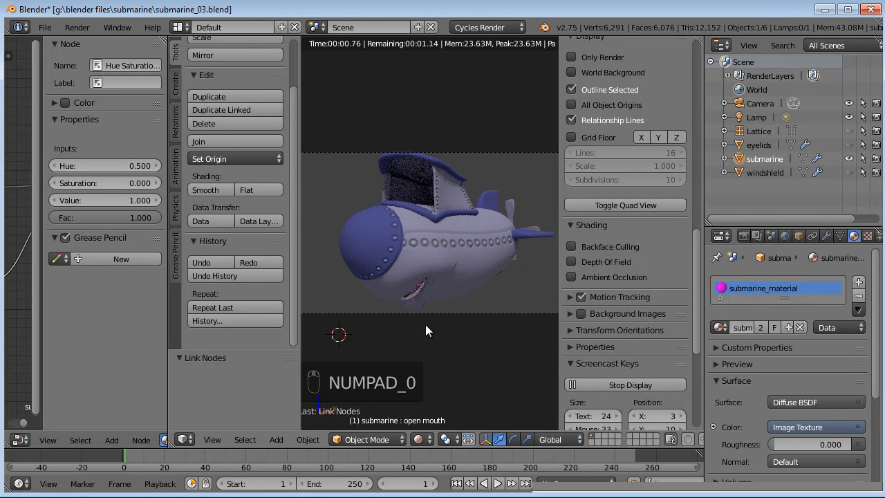
key(n)
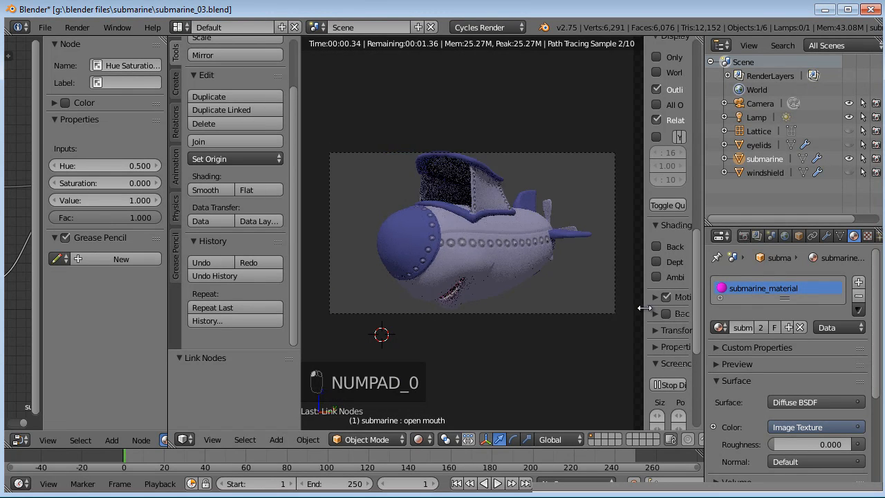
key(ctrl+s)
click(522, 249)
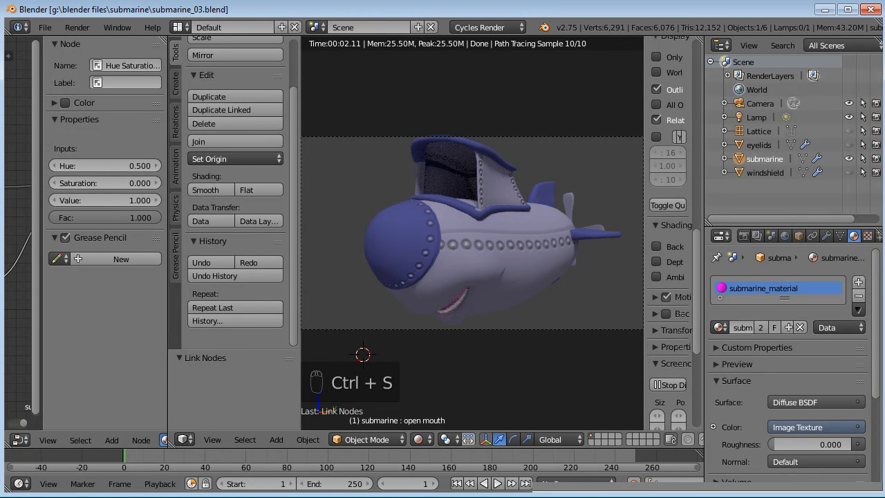